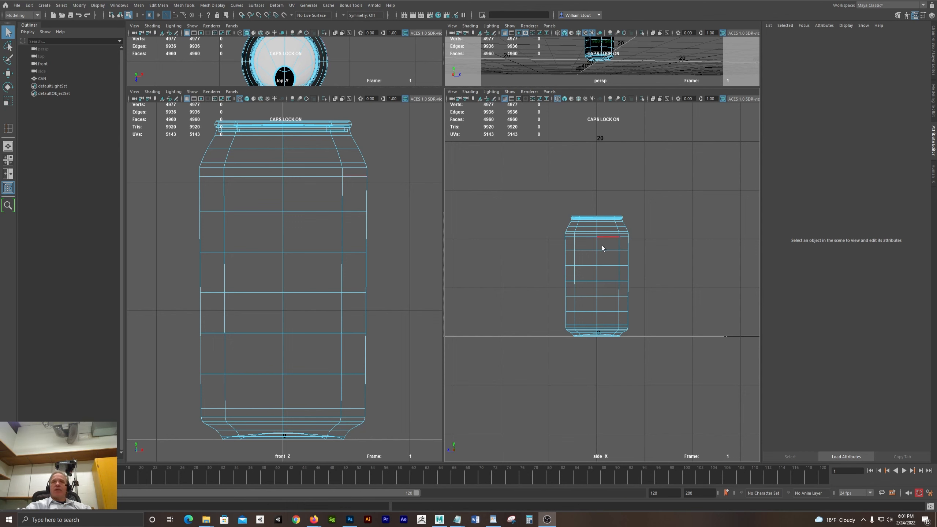
Create a NURBS circle with linear degree, Y normal axis, 360-degree sweep, radius 1 and 4 sections
{"action": "left_click", "coordinate": [44, 5]}
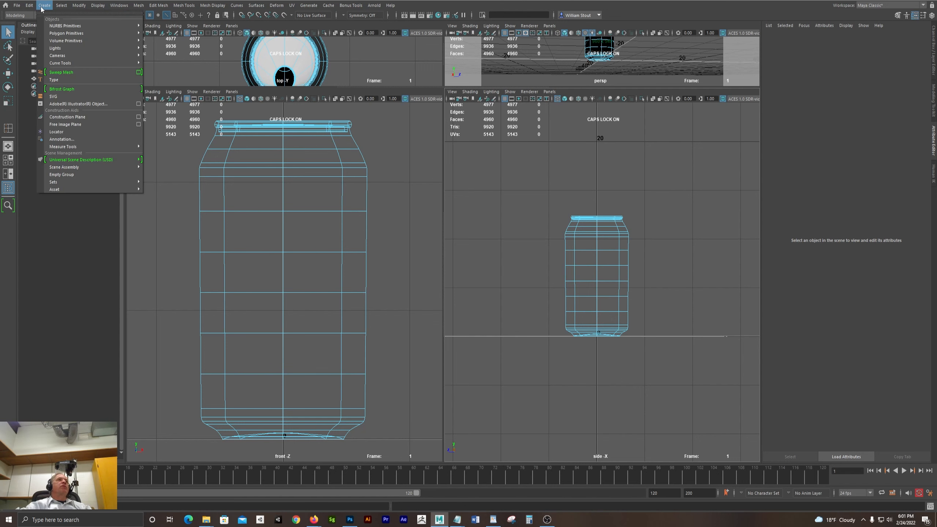
{"action": "mouse_move", "coordinate": [52, 65]}
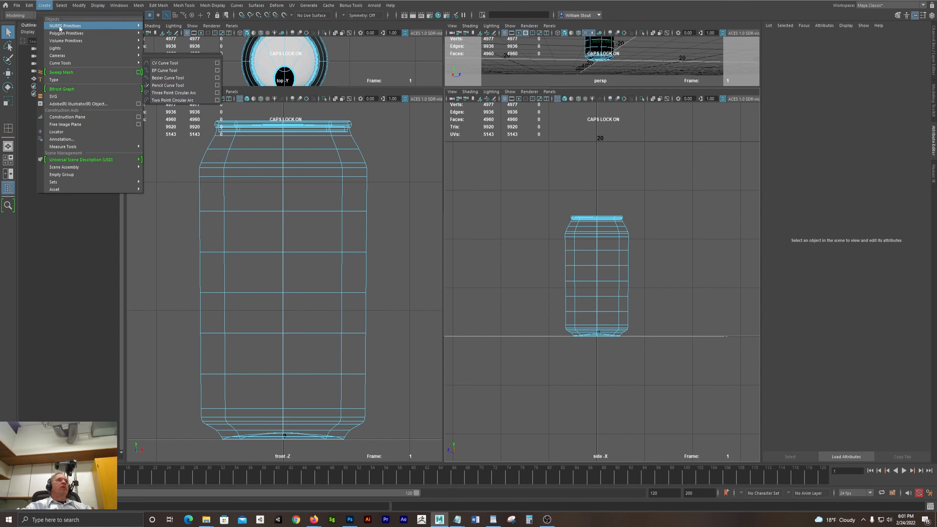
{"action": "mouse_move", "coordinate": [92, 26]}
{"action": "left_click", "coordinate": [207, 70]}
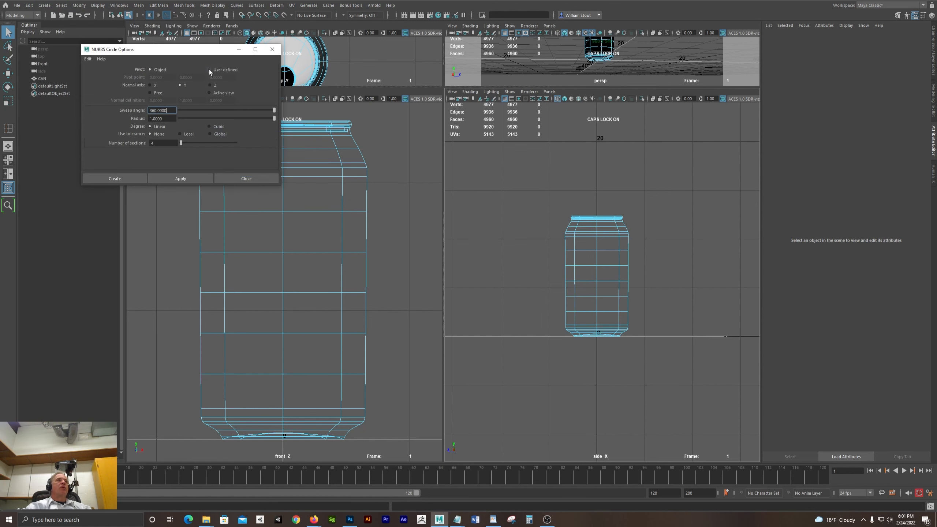
{"action": "left_click_drag", "start_coordinate": [206, 55], "coordinate": [318, 180]}
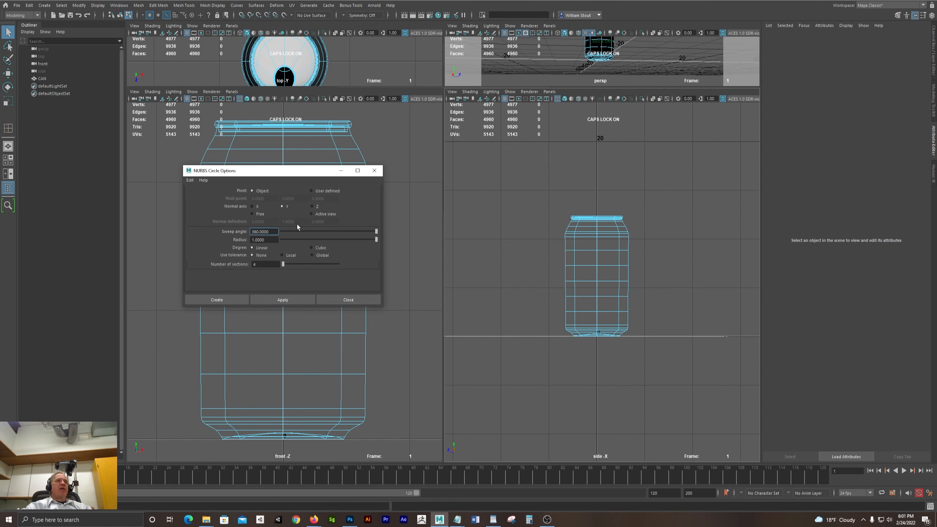
{"action": "double_click", "coordinate": [266, 264]}
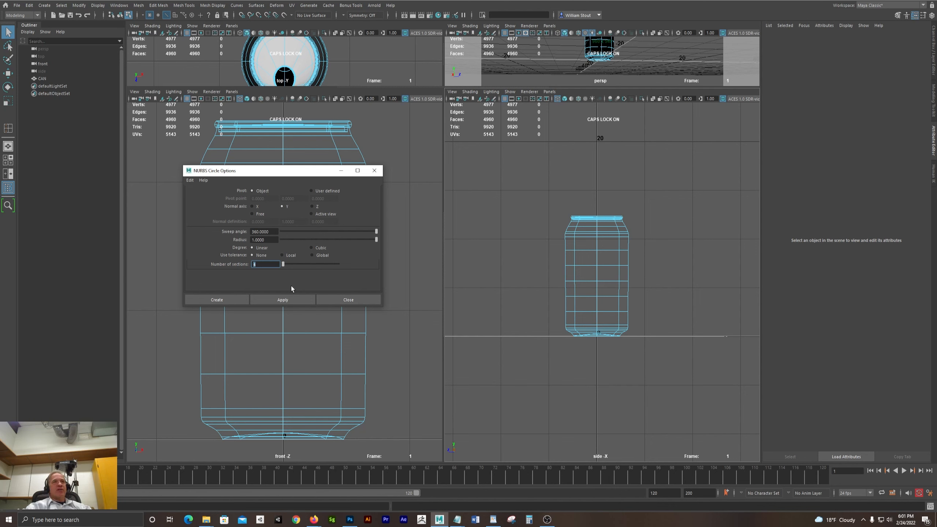
{"action": "left_click", "coordinate": [236, 300]}
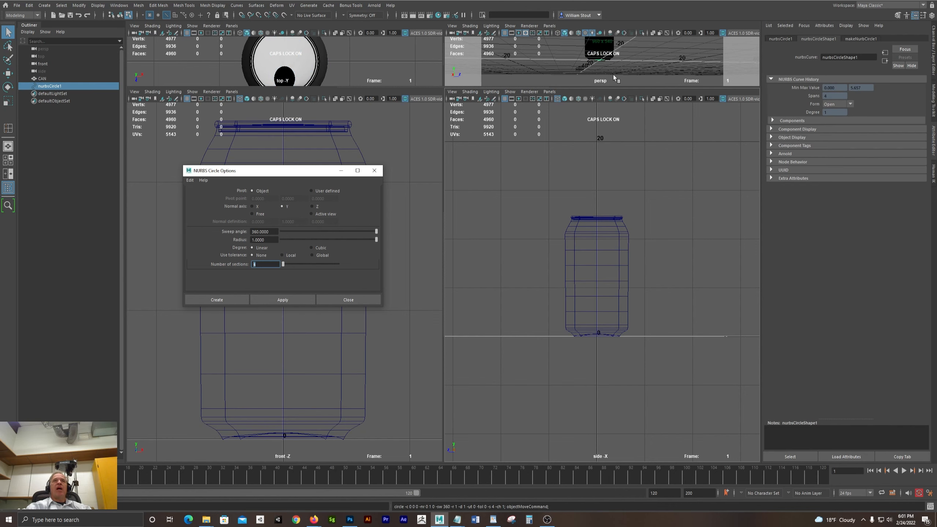
Display the perspective view in wireframe and scale the diamond-shaped curve uniformly to about 11.6 around the can's base
{"action": "key", "text": "4"}
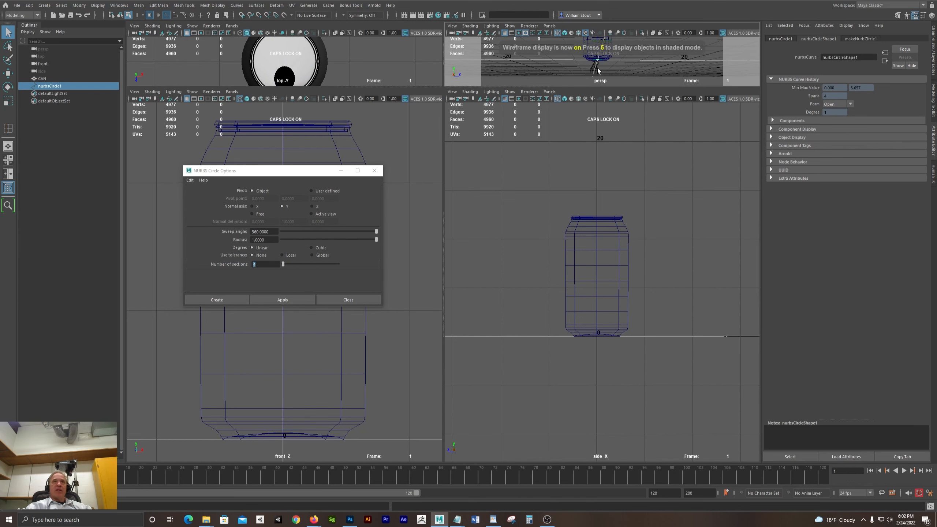
{"action": "key", "text": "r"}
{"action": "left_click_drag", "start_coordinate": [599, 87], "coordinate": [597, 159]}
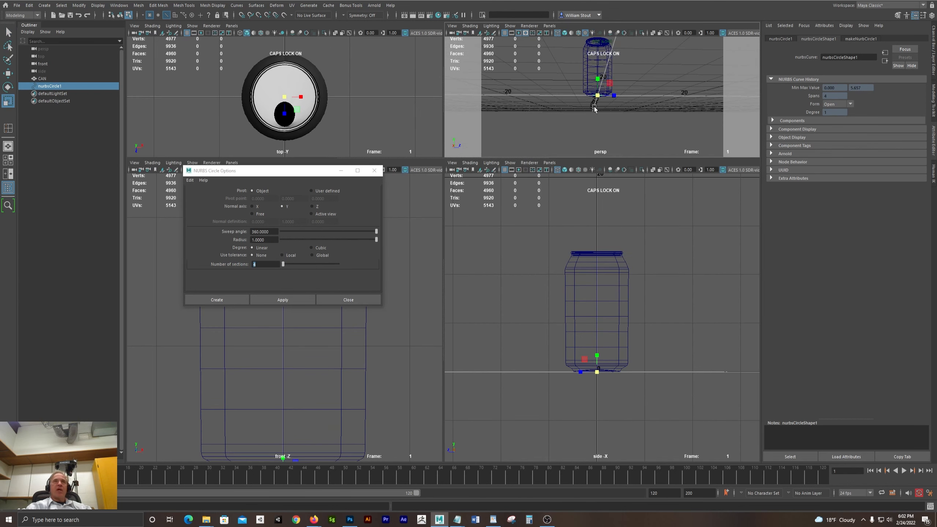
{"action": "middle_click_drag", "start_coordinate": [594, 107], "coordinate": [662, 97]}
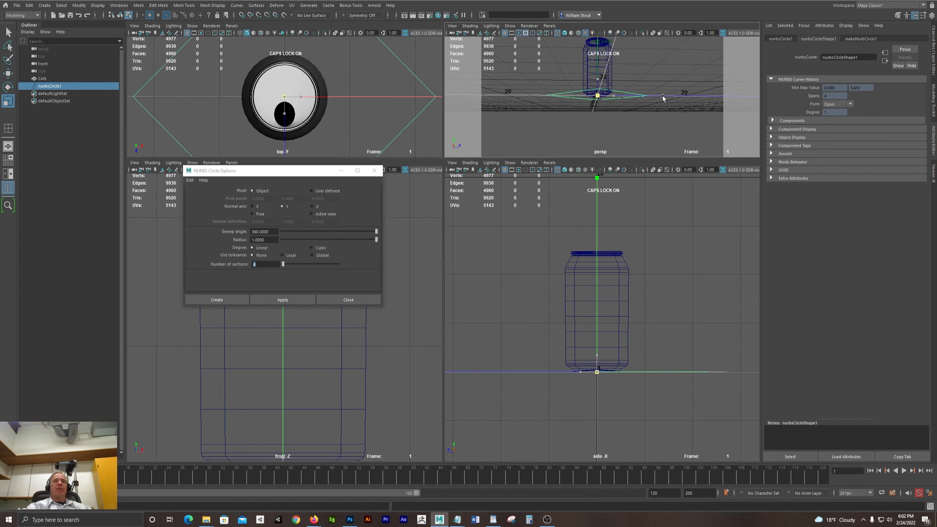
{"action": "left_click_drag", "start_coordinate": [662, 97], "coordinate": [662, 125], "text": "alt"}
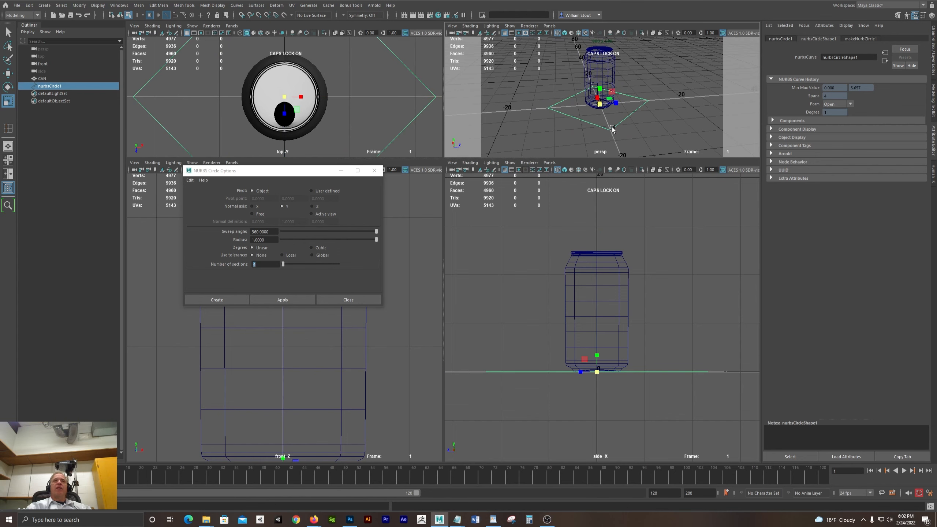
Rename the diamond-shaped curve layout_control and freeze its transformations
{"action": "left_click", "coordinate": [933, 48]}
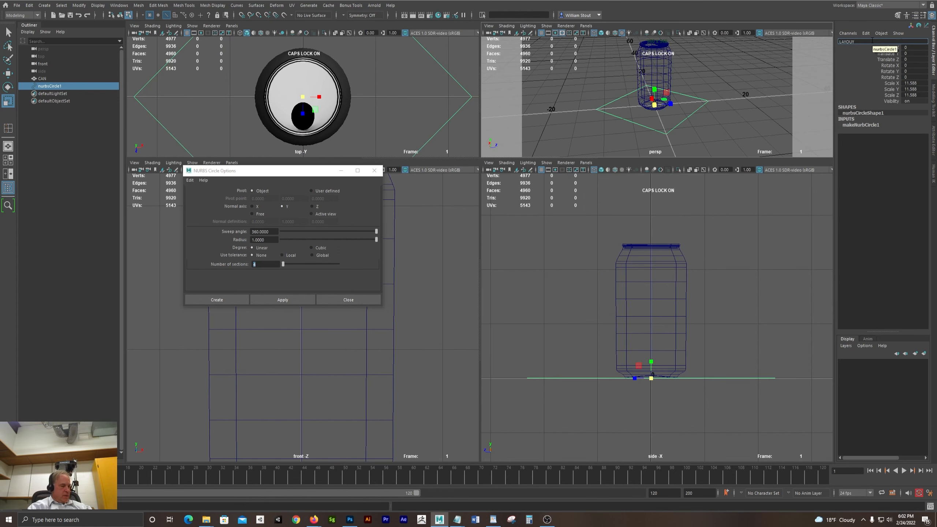
{"action": "left_click", "coordinate": [871, 41]}
{"action": "type", "text": "layout_control"}
{"action": "key", "text": "Return"}
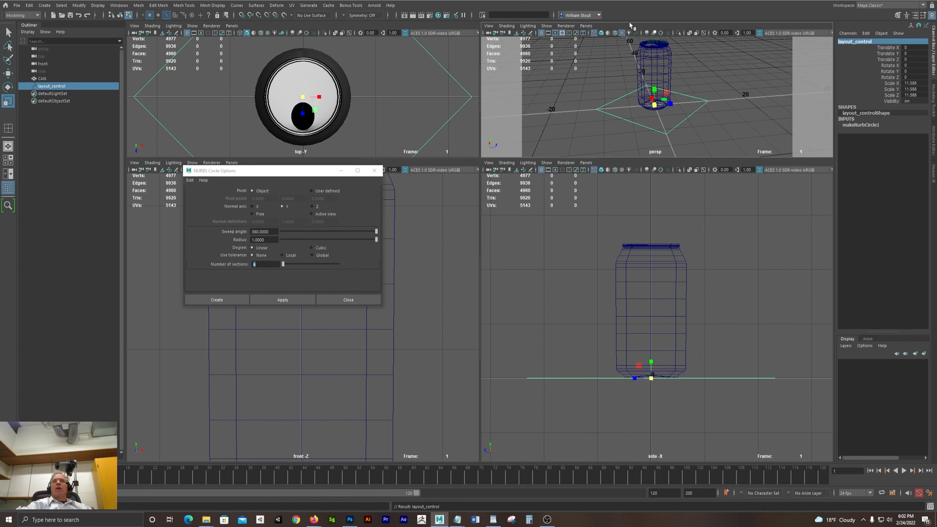
{"action": "left_click", "coordinate": [87, 6]}
{"action": "left_click", "coordinate": [114, 41]}
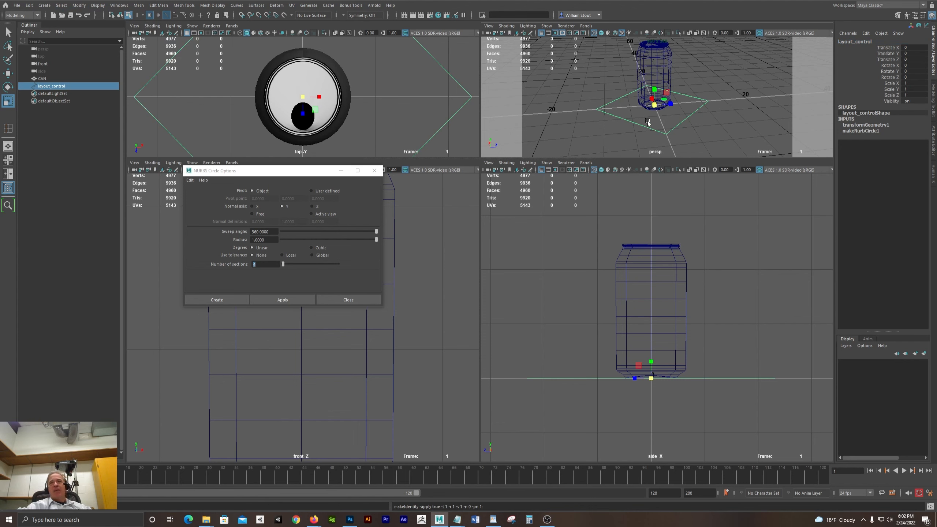
Test-move layout_control up and away from the can, and reset its translate and rotate values to 0
{"action": "left_click_drag", "start_coordinate": [728, 134], "coordinate": [710, 126], "text": "alt"}
{"action": "left_click", "coordinate": [690, 127]}
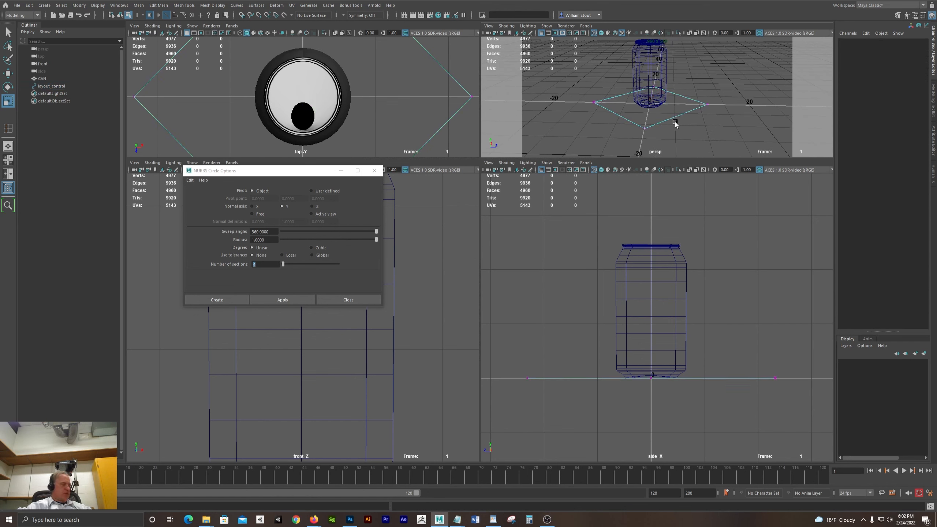
{"action": "key", "text": "F8"}
{"action": "left_click_drag", "start_coordinate": [656, 107], "coordinate": [616, 140]}
{"action": "left_click_drag", "start_coordinate": [915, 48], "coordinate": [916, 77]}
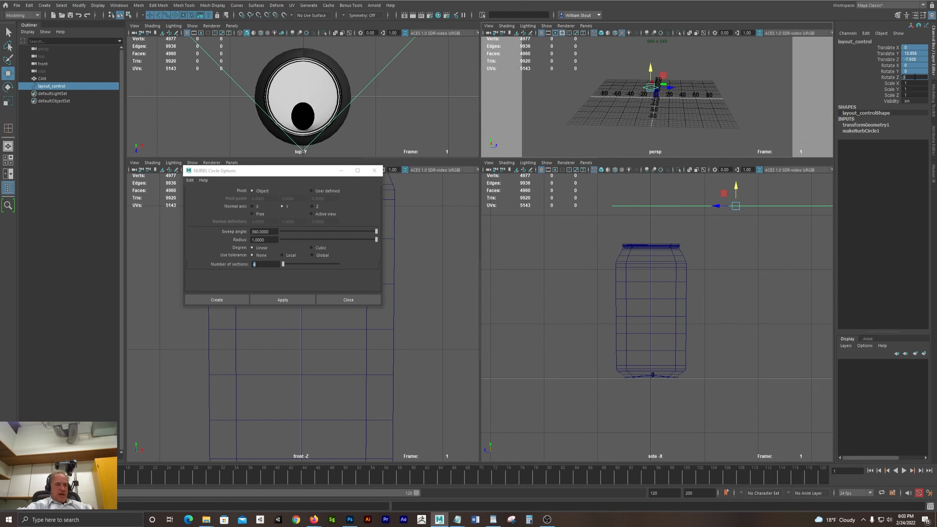
{"action": "type", "text": "0"}
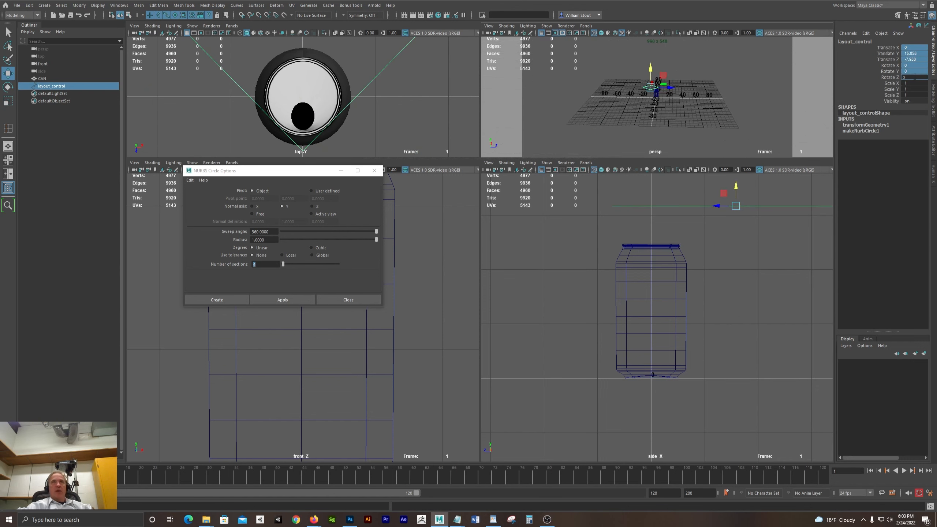
{"action": "key", "text": "Return"}
{"action": "key", "text": "f"}
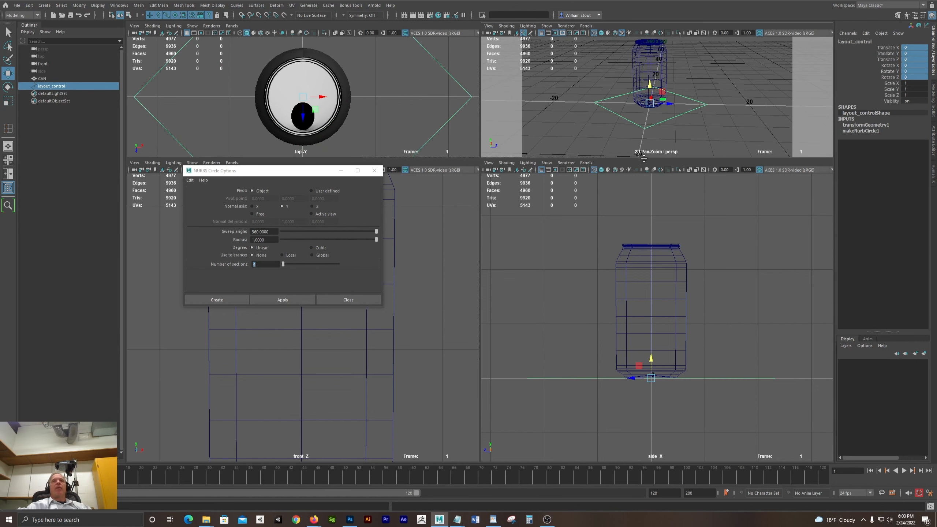
Enlarge the perspective view and examine the whole can with the diamond control around its base
{"action": "left_click_drag", "start_coordinate": [643, 159], "coordinate": [628, 229]}
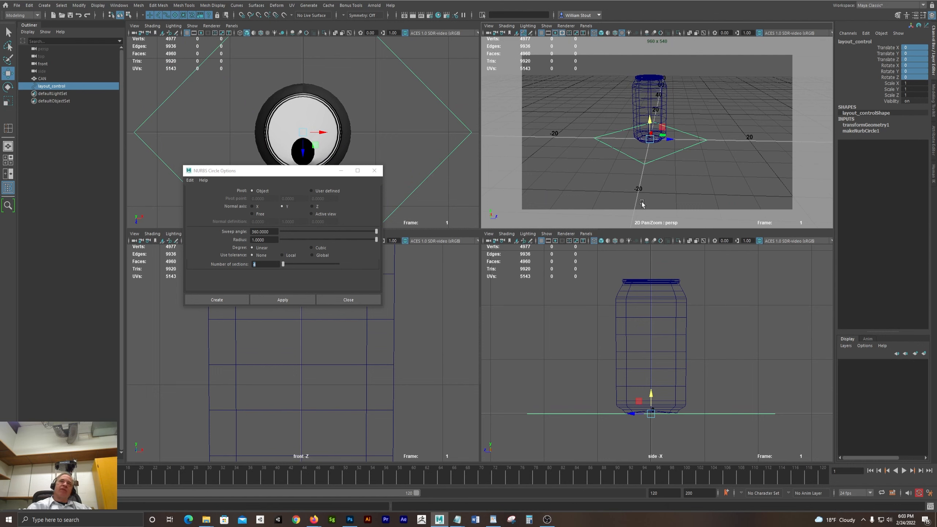
{"action": "left_click_drag", "start_coordinate": [684, 147], "coordinate": [687, 157], "text": "alt"}
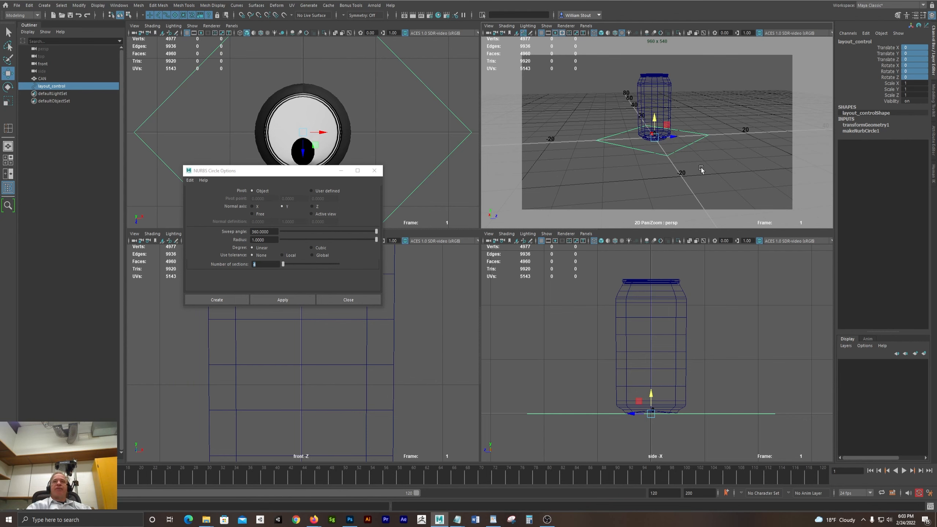
{"action": "right_click_drag", "start_coordinate": [694, 171], "coordinate": [783, 172], "text": "alt"}
{"action": "middle_click_drag", "start_coordinate": [735, 158], "coordinate": [732, 171], "text": "alt"}
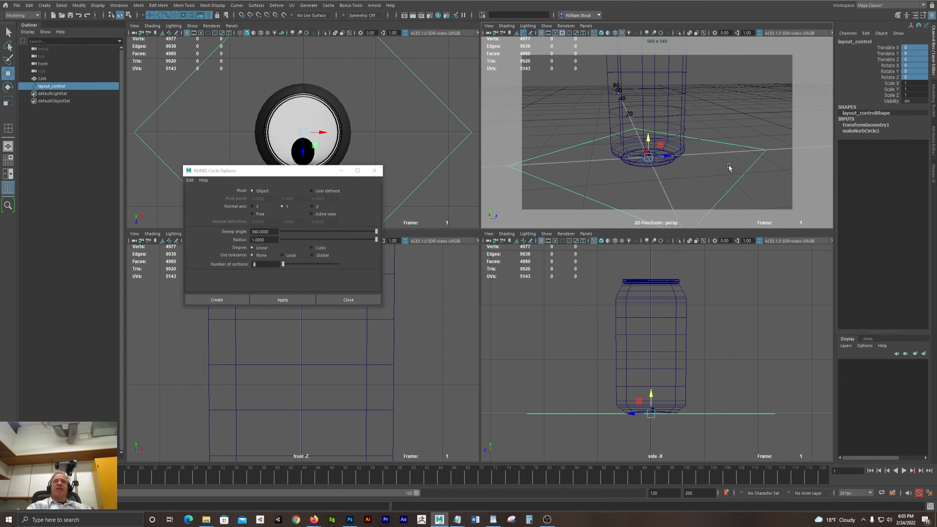
{"action": "right_click_drag", "start_coordinate": [729, 167], "coordinate": [706, 168], "text": "alt"}
{"action": "right_click_drag", "start_coordinate": [670, 134], "coordinate": [611, 113], "text": "alt"}
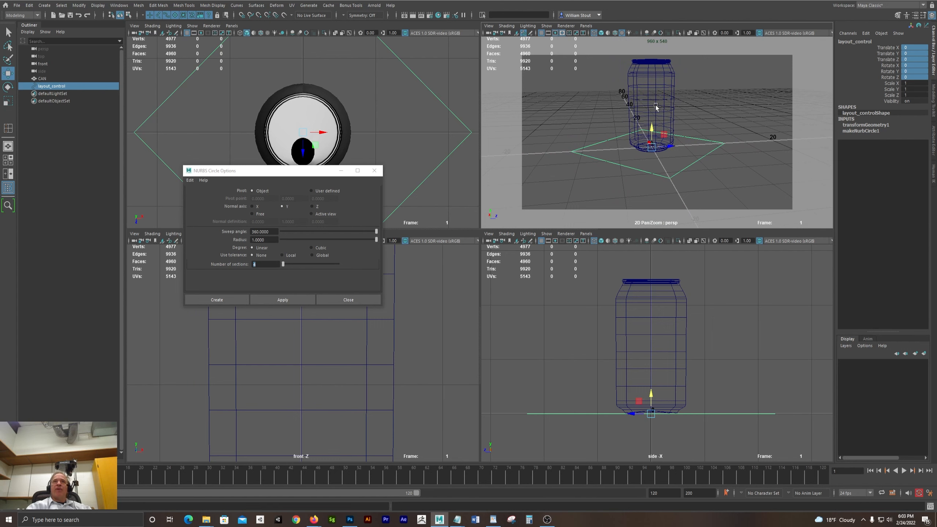
{"action": "middle_click_drag", "start_coordinate": [657, 102], "coordinate": [649, 125], "text": "alt"}
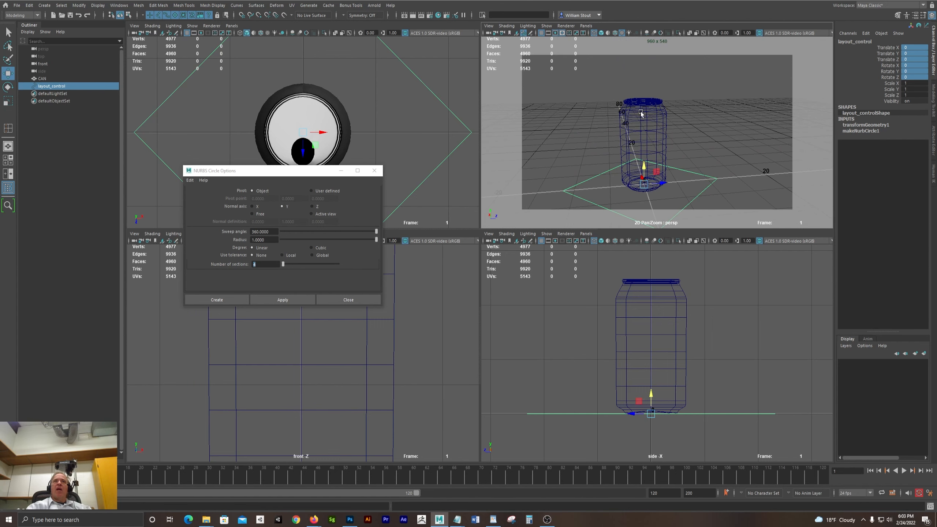
{"action": "right_click_drag", "start_coordinate": [640, 111], "coordinate": [603, 116], "text": "alt"}
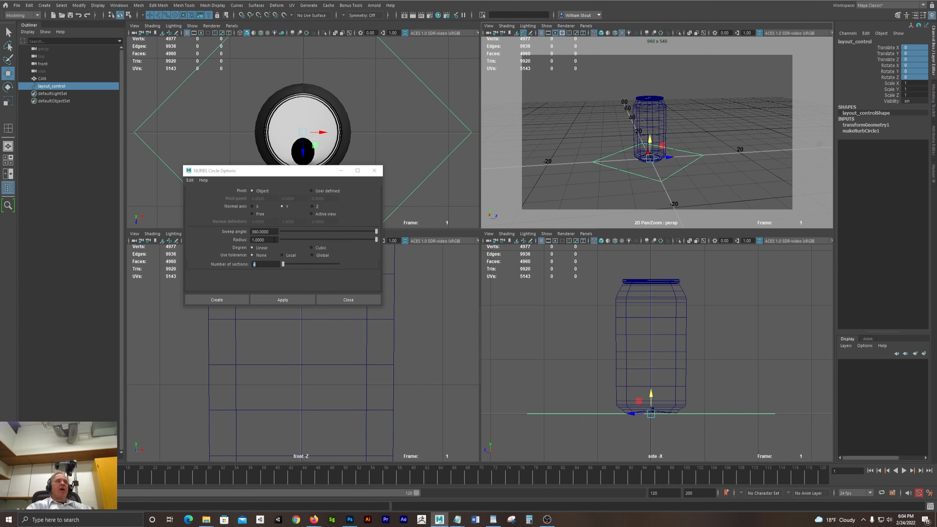
Create a cubic NURBS circle with radius 4 and 4 sections at the can's base
{"action": "left_click", "coordinate": [311, 248]}
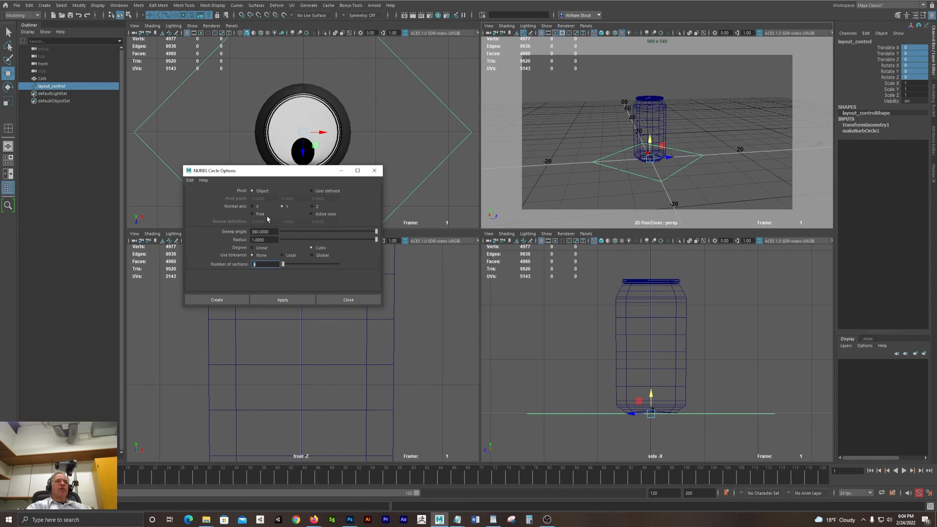
{"action": "key", "text": "shift+Tab"}
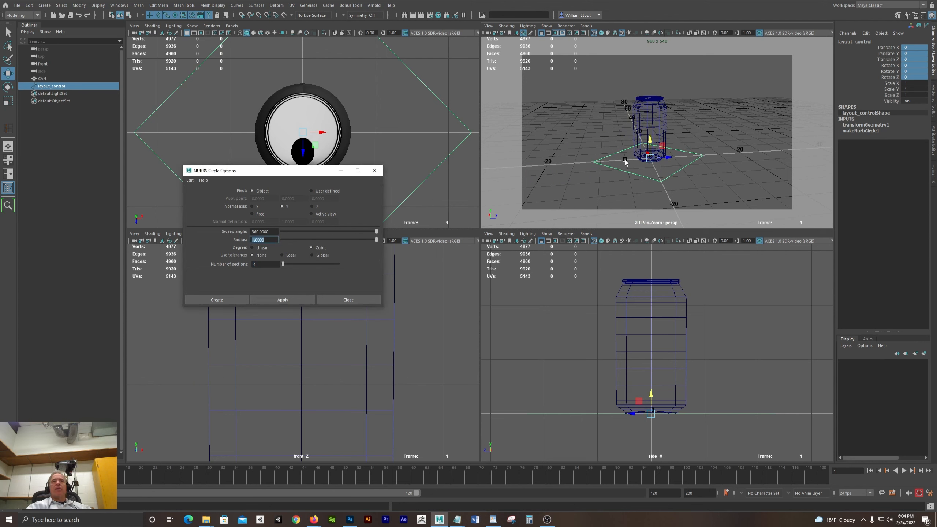
{"action": "type", "text": "4"}
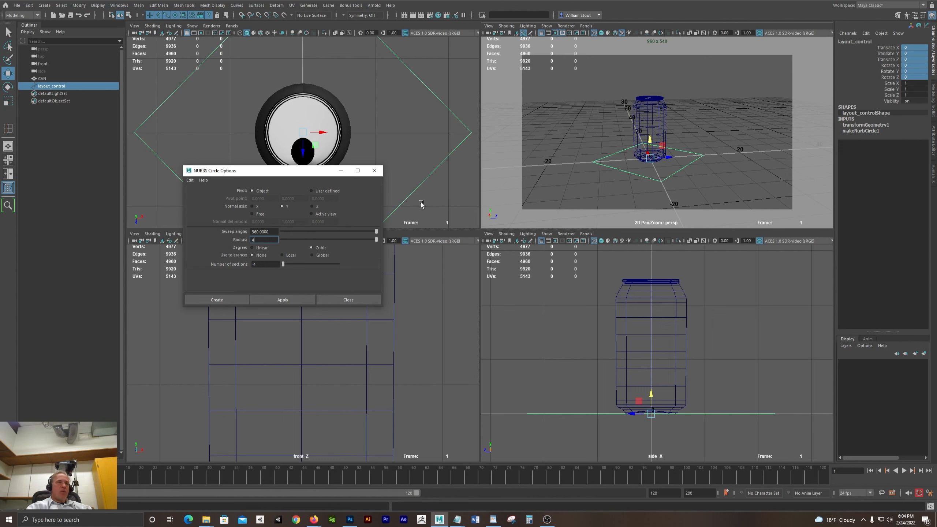
{"action": "left_click", "coordinate": [302, 300]}
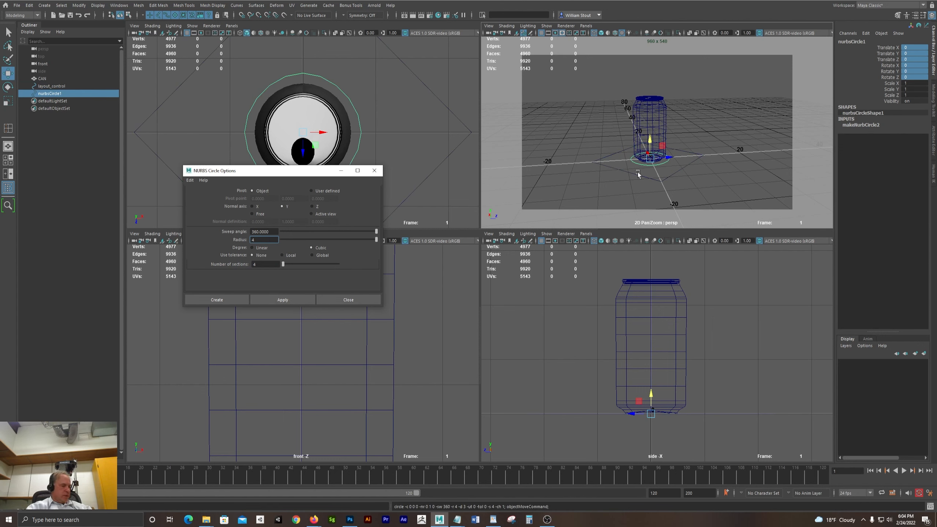
Scale the new circle uniformly to about 1.79 and place duplicates at the can's mid-height, about Y 5.7, and near its top
{"action": "key", "text": "r"}
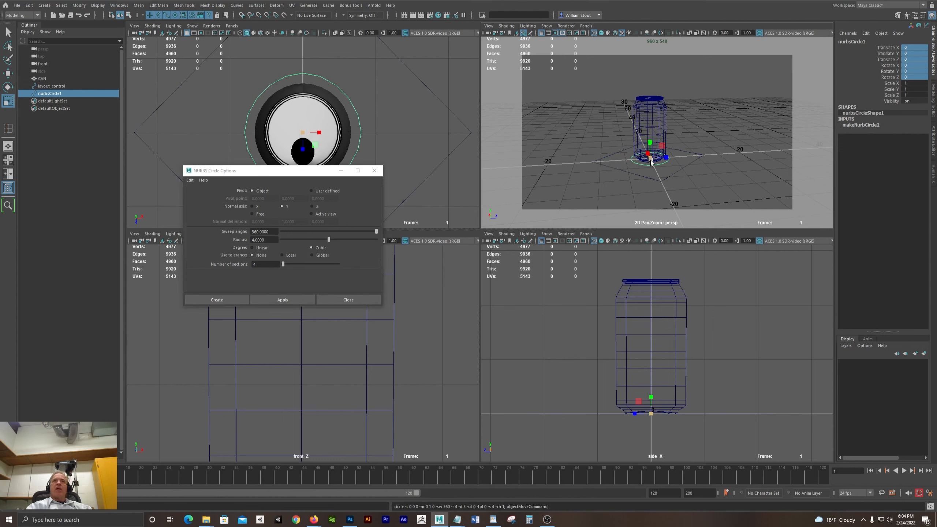
{"action": "left_click_drag", "start_coordinate": [651, 162], "coordinate": [651, 85]}
{"action": "key", "text": "w"}
{"action": "left_click", "coordinate": [633, 140]}
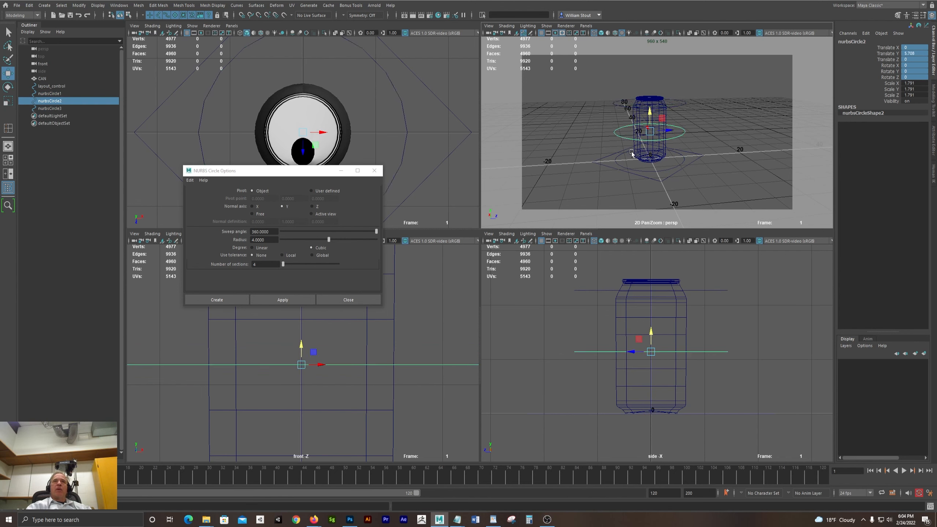
Scale the mid-height circle uniformly up to about 2.02
{"action": "key", "text": "r"}
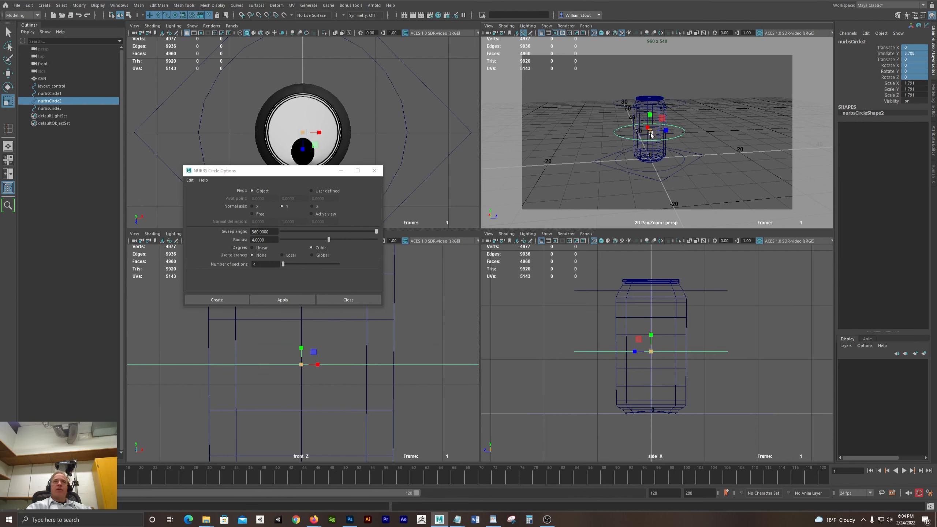
{"action": "left_click_drag", "start_coordinate": [651, 131], "coordinate": [664, 133]}
{"action": "left_click_drag", "start_coordinate": [670, 201], "coordinate": [721, 176], "text": "alt"}
Rename the circle at the can's base foot_control
{"action": "left_click", "coordinate": [648, 161]}
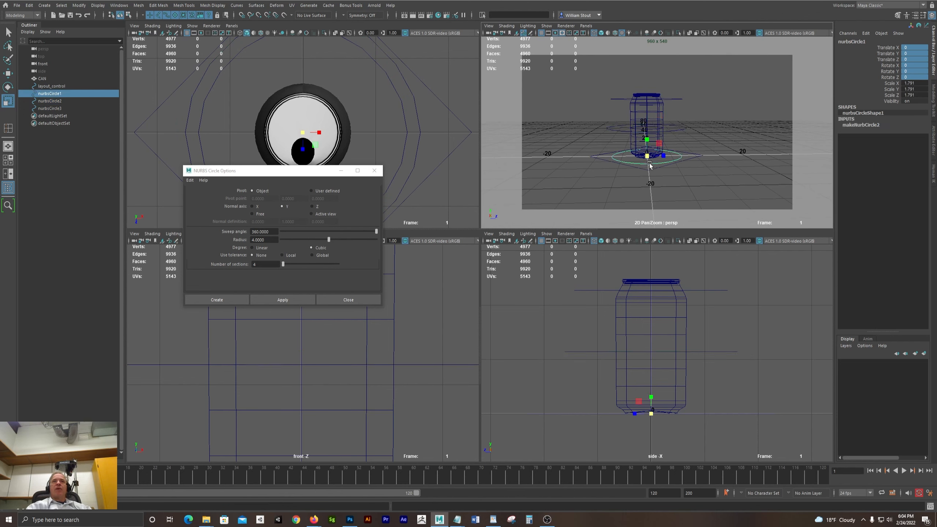
{"action": "left_click", "coordinate": [864, 42]}
{"action": "type", "text": "foot"}
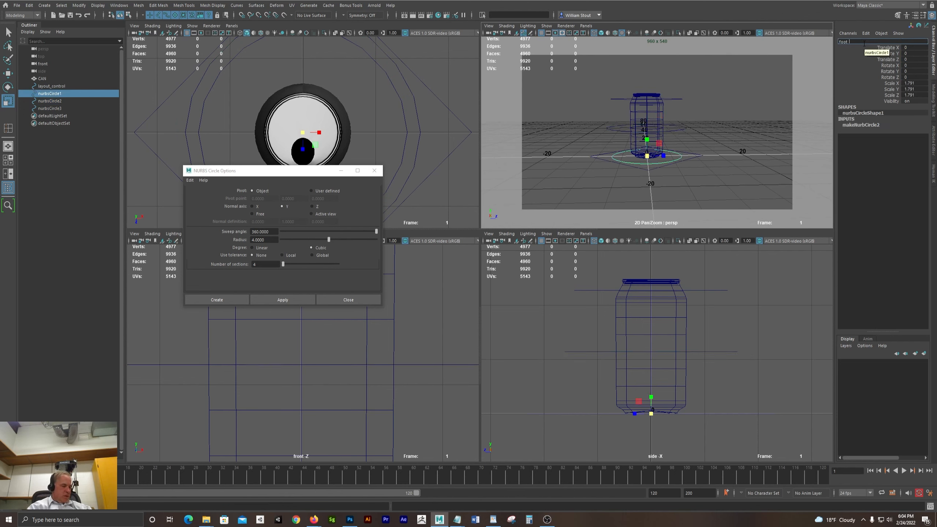
{"action": "type", "text": " control"}
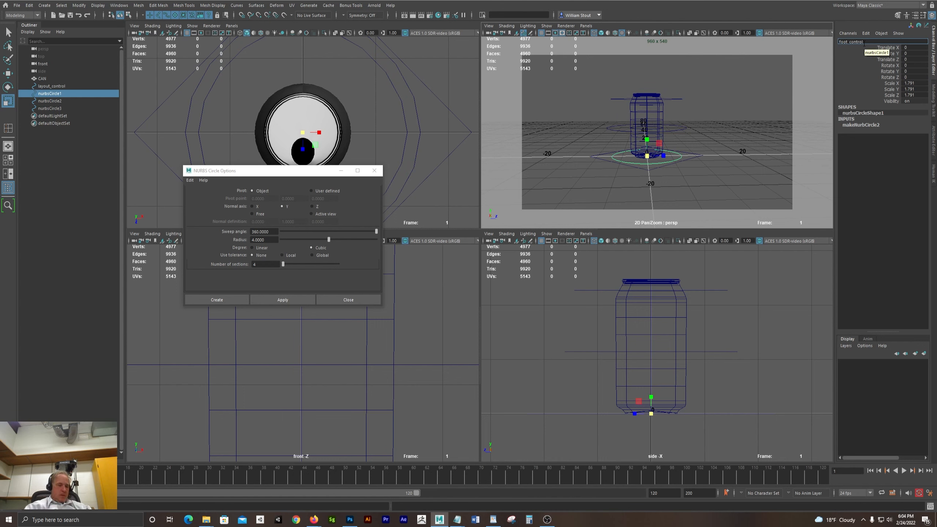
{"action": "key", "text": "Return"}
Rename the mid-height circle COG_control and the circle near the can's top top_control
{"action": "key", "text": "Right"}
{"action": "left_click", "coordinate": [853, 42]}
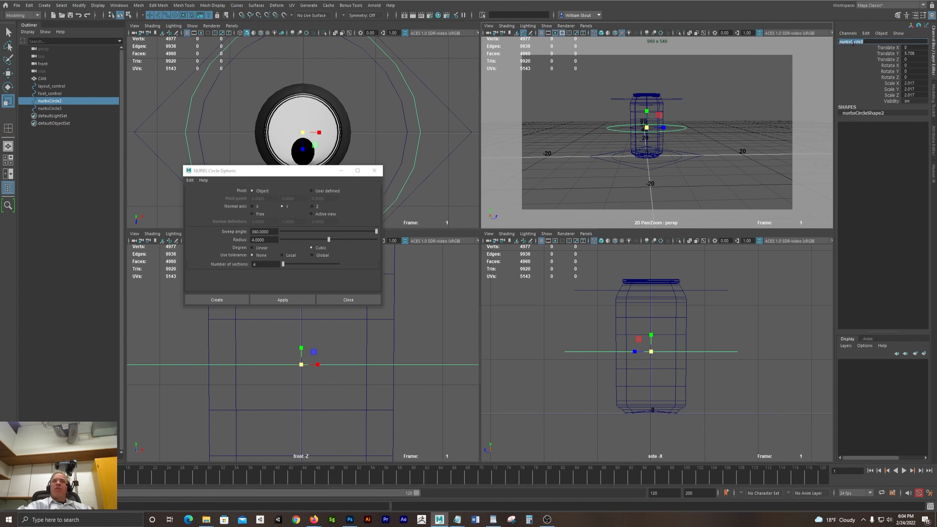
{"action": "type", "text": "COG_control"}
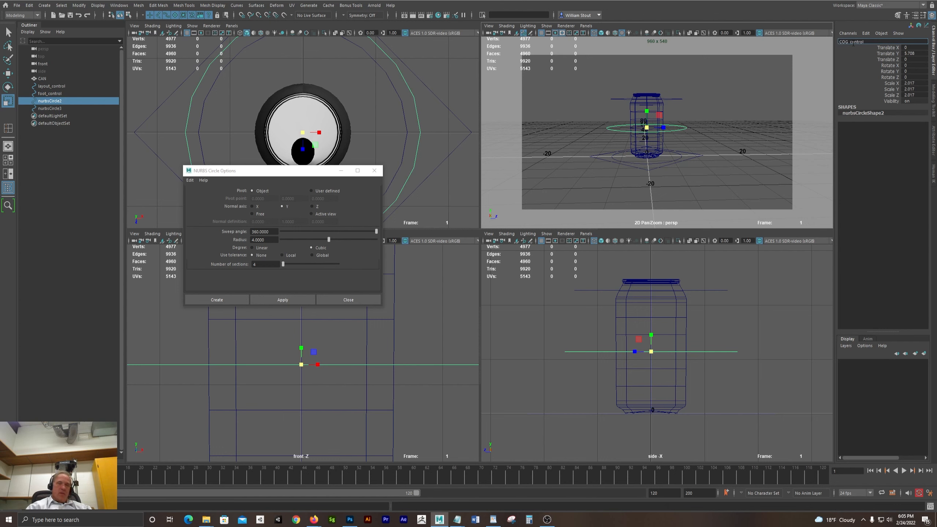
{"action": "key", "text": "Return"}
{"action": "key", "text": "Right"}
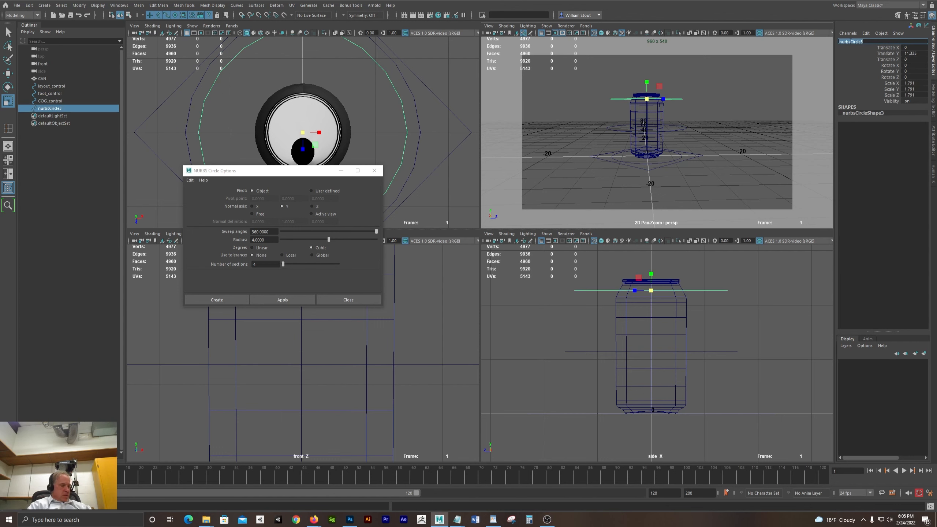
{"action": "left_click", "coordinate": [849, 41]}
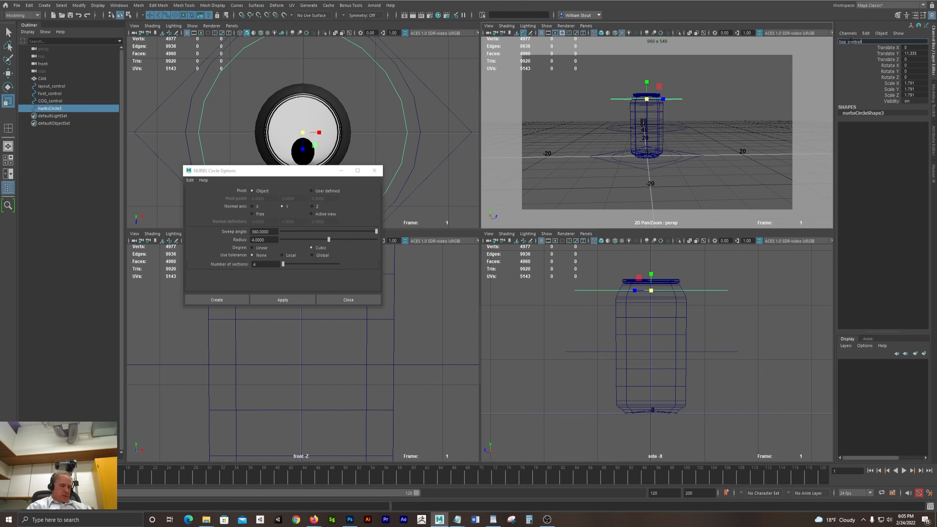
{"action": "key", "text": "Return"}
Freeze the transformations of all four control curves together and dismiss the NURBS circle options
{"action": "left_click_drag", "start_coordinate": [677, 80], "coordinate": [677, 188]}
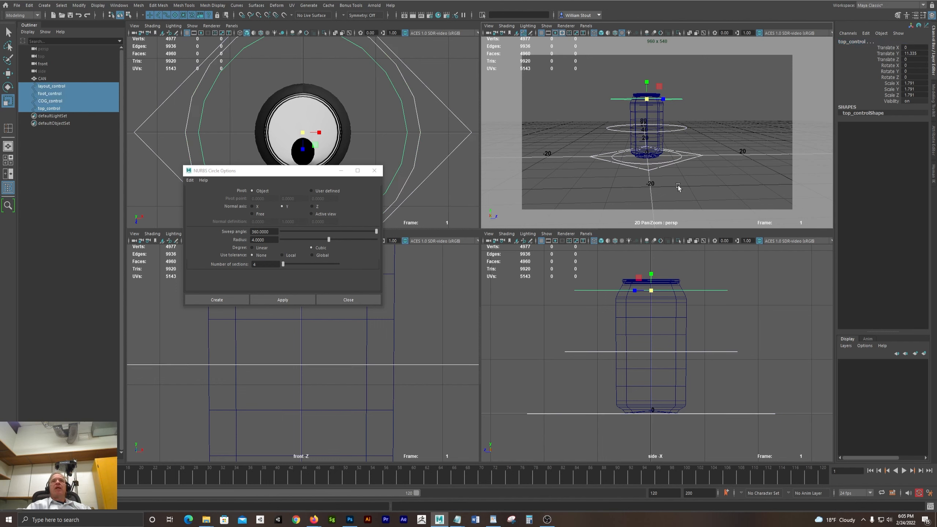
{"action": "left_click", "coordinate": [79, 5]}
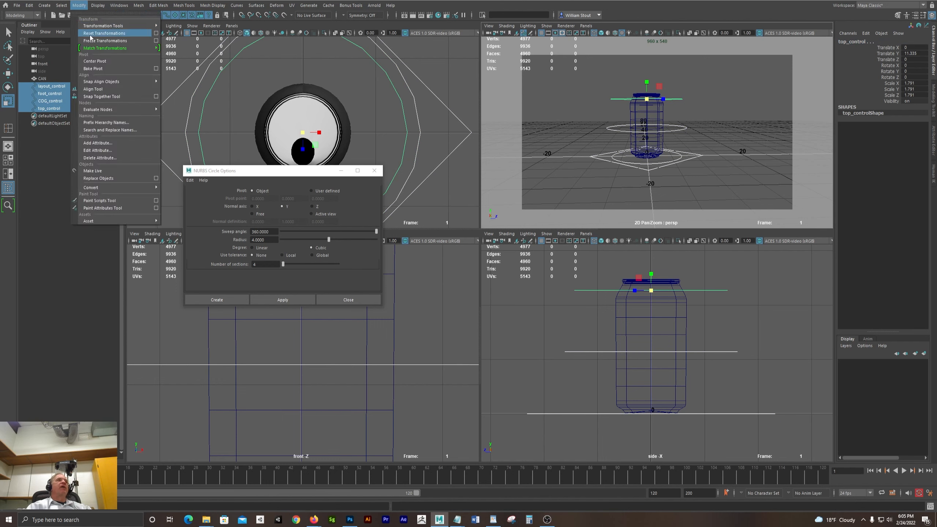
{"action": "left_click", "coordinate": [105, 40]}
{"action": "left_click", "coordinate": [374, 171]}
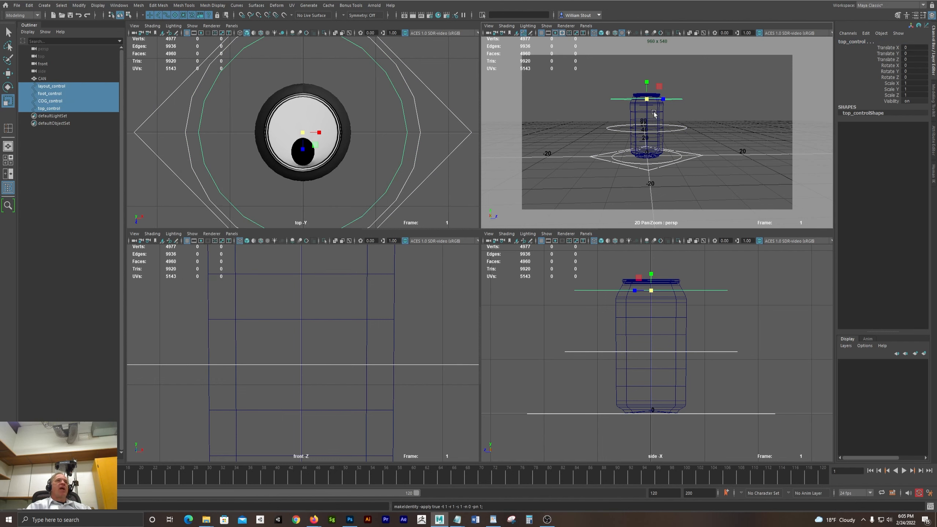
{"action": "left_click_drag", "start_coordinate": [737, 144], "coordinate": [599, 159], "text": "alt"}
{"action": "key", "text": "space"}
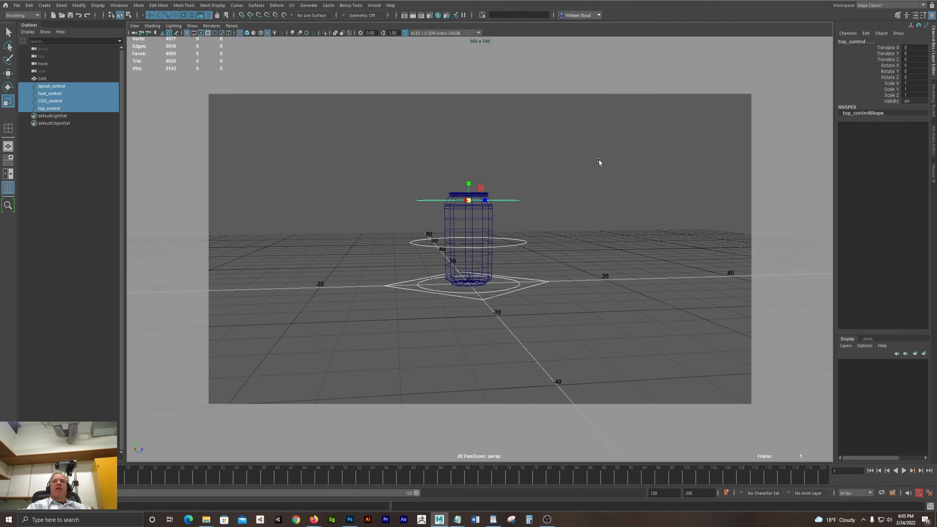
{"action": "right_click_drag", "start_coordinate": [598, 160], "coordinate": [579, 201], "text": "alt"}
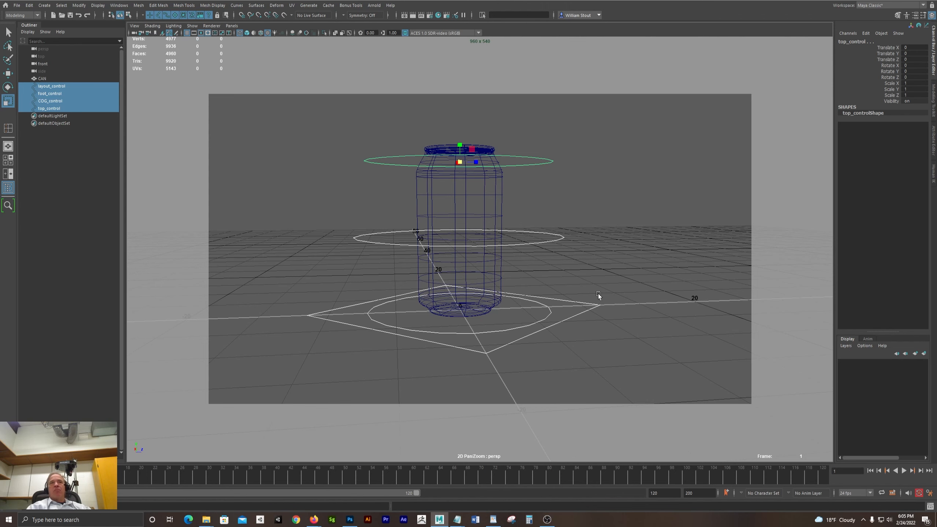
{"action": "key", "text": "space"}
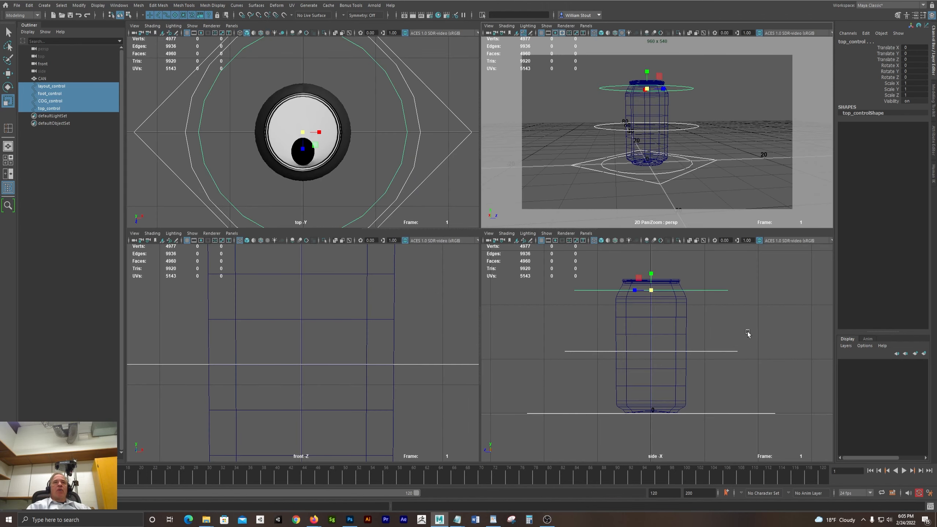
{"action": "key", "text": "super"}
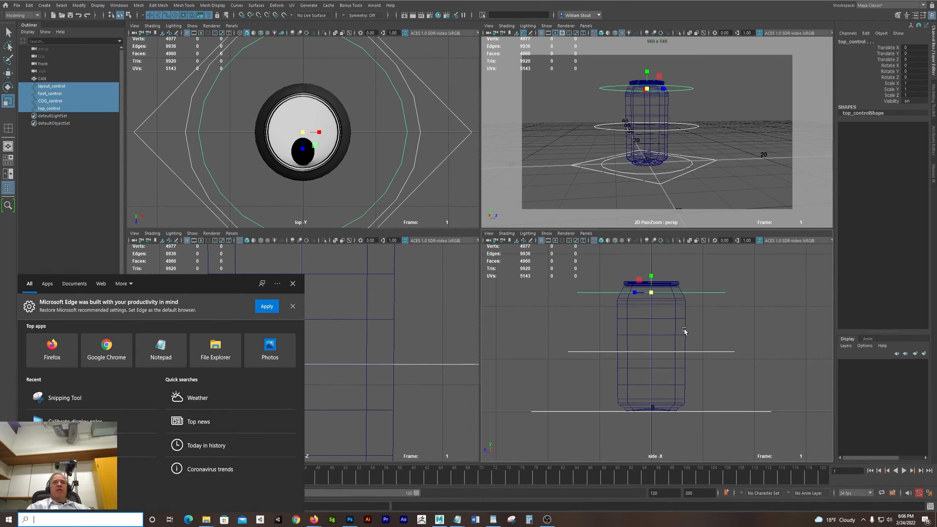
{"action": "left_click", "coordinate": [564, 308]}
In the side view, move COG_control up slightly so it sits just above the can's mid-height edge loop
{"action": "key", "text": "space"}
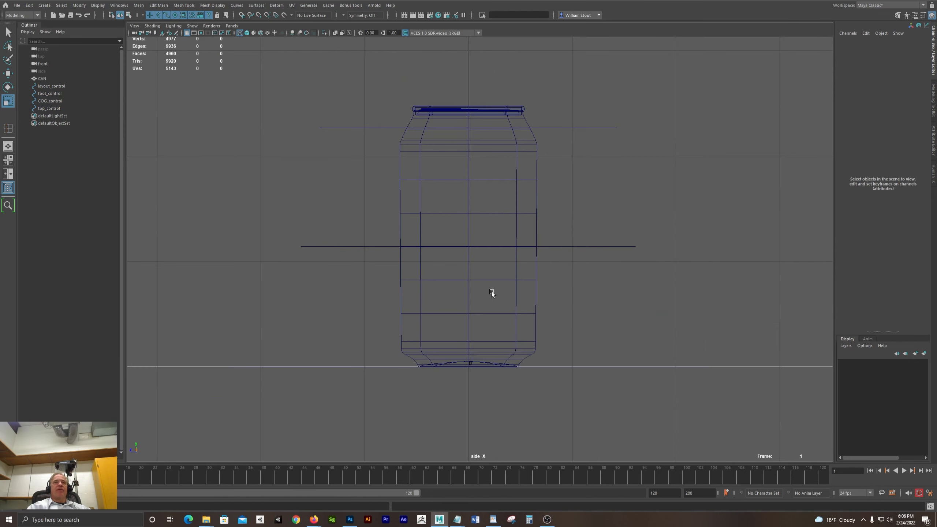
{"action": "scroll", "coordinate": [487, 273], "scroll_direction": "up", "scroll_amount": 2}
{"action": "left_click", "coordinate": [498, 250]}
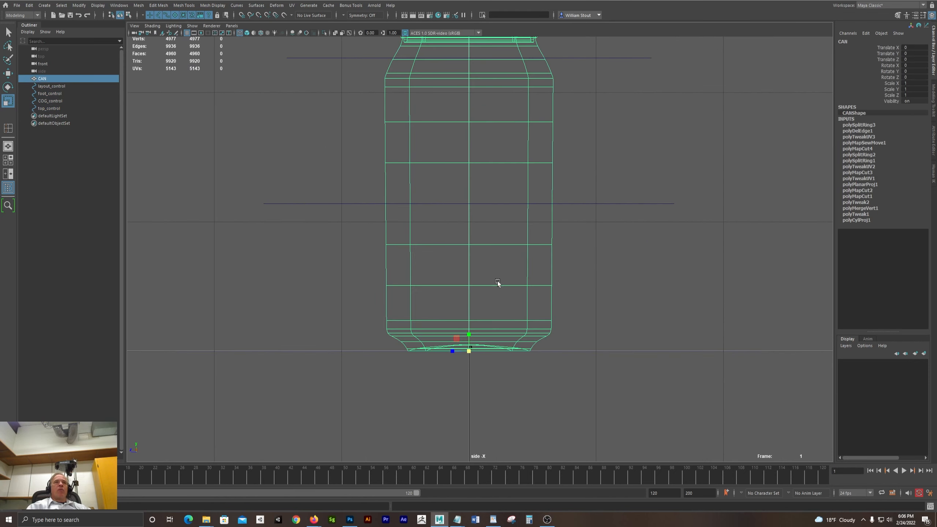
{"action": "left_click", "coordinate": [595, 203]}
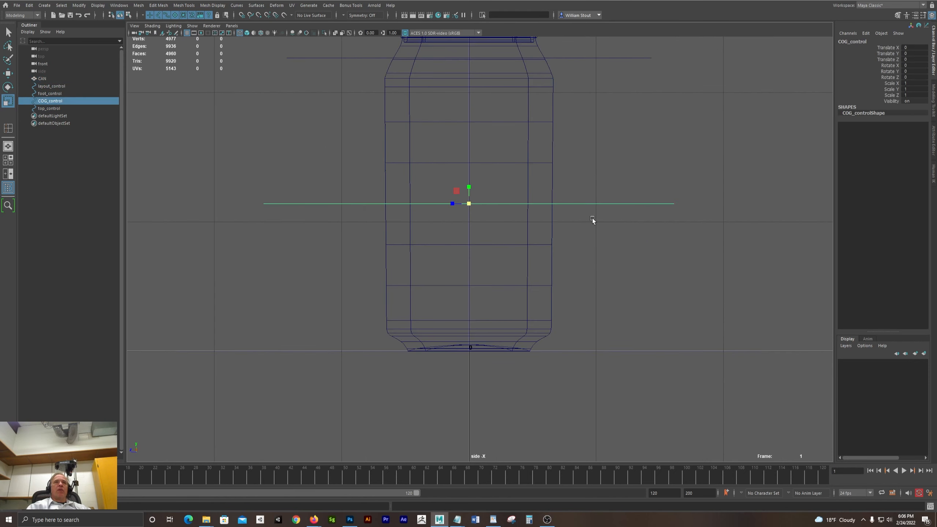
{"action": "key", "text": "w"}
{"action": "left_click", "coordinate": [475, 188]}
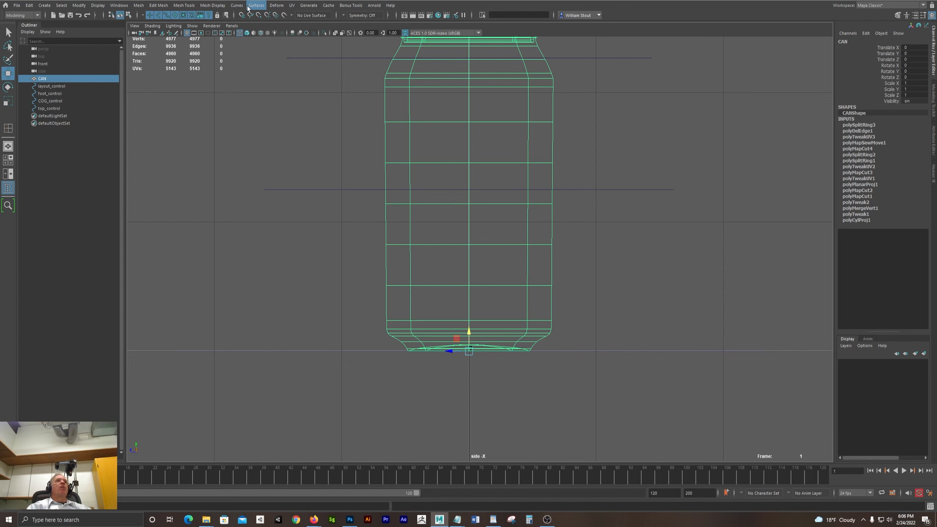
Create a four-joint chain down the can's centre from about Y 5.7 to the base, offsetting the second joint slightly and placing the third just above the base
{"action": "left_click", "coordinate": [25, 16]}
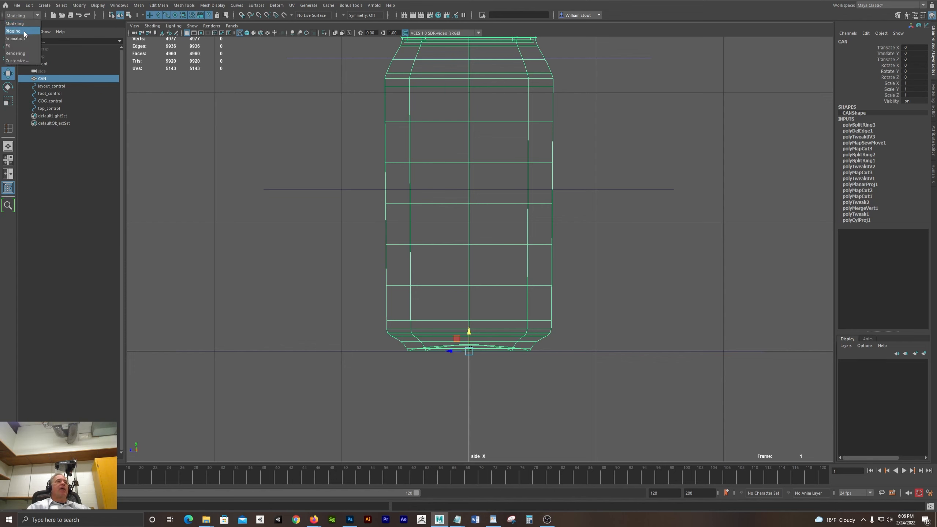
{"action": "left_click", "coordinate": [14, 31]}
{"action": "left_click", "coordinate": [142, 6]}
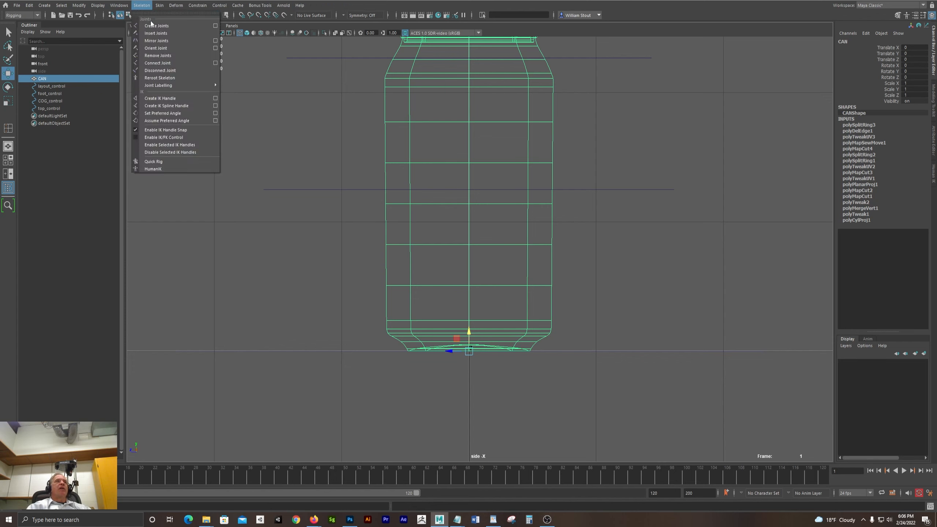
{"action": "left_click", "coordinate": [155, 26]}
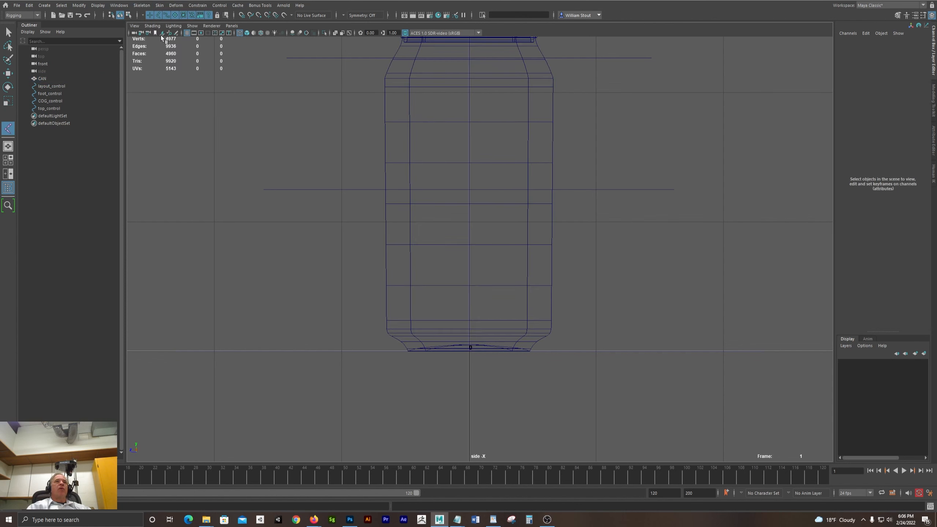
{"action": "left_click", "coordinate": [469, 204]}
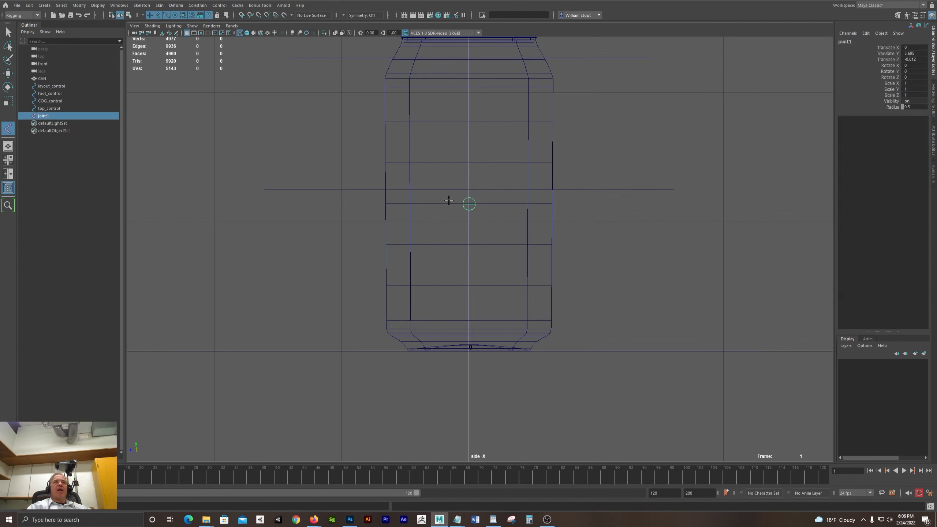
{"action": "left_click", "coordinate": [465, 268]}
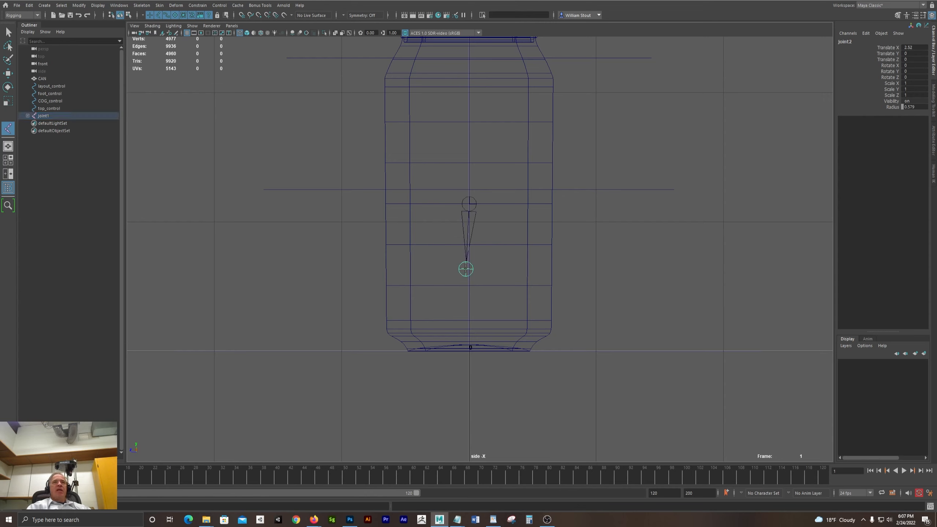
{"action": "left_click", "coordinate": [468, 334]}
{"action": "left_click", "coordinate": [469, 349]}
{"action": "key", "text": "Return"}
{"action": "key", "text": "w"}
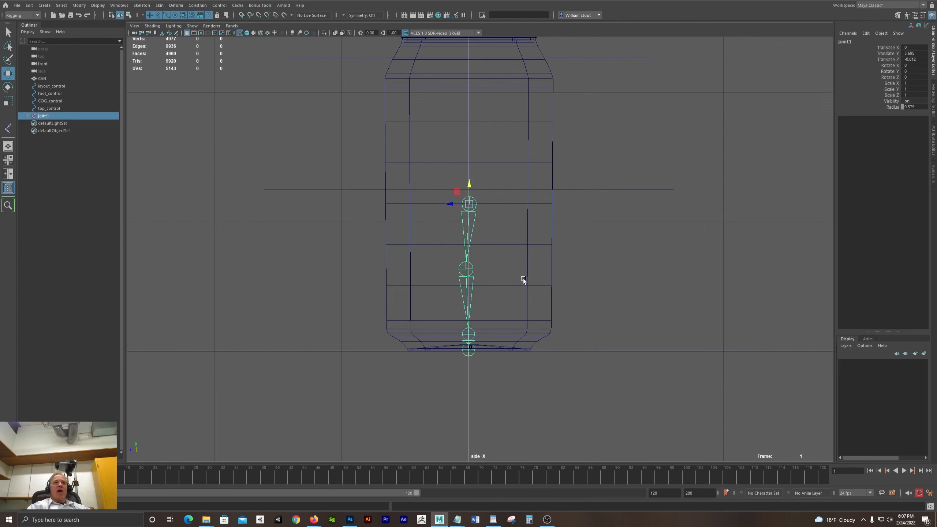
Reset the IK Handle tool's settings and turn on Sticky
{"action": "scroll", "coordinate": [302, 232], "scroll_direction": "up", "scroll_amount": 2}
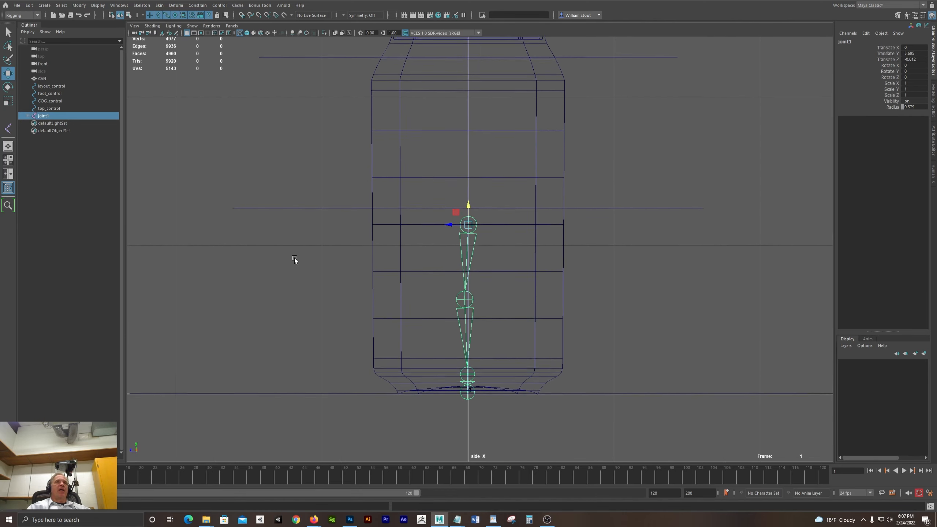
{"action": "scroll", "coordinate": [372, 257], "scroll_direction": "up", "scroll_amount": 1}
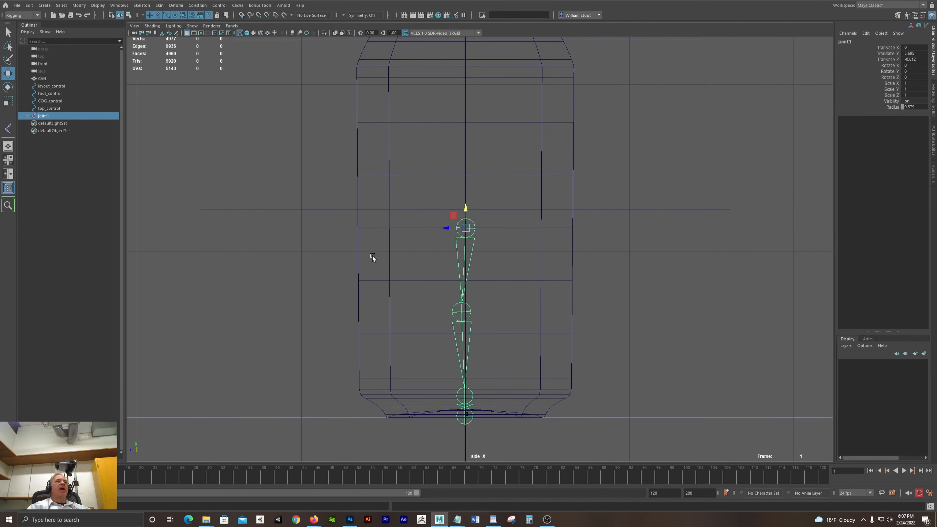
{"action": "middle_click_drag", "start_coordinate": [315, 264], "coordinate": [320, 237], "text": "alt"}
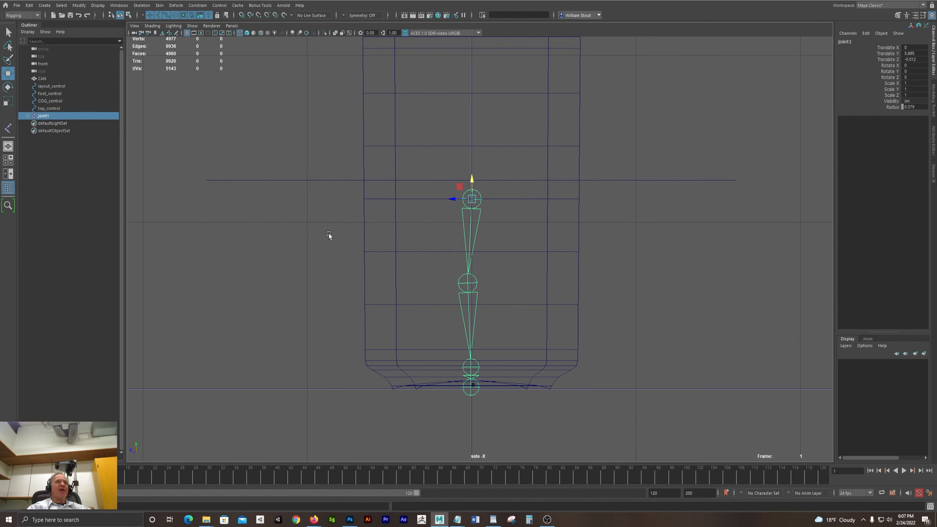
{"action": "left_click", "coordinate": [141, 5]}
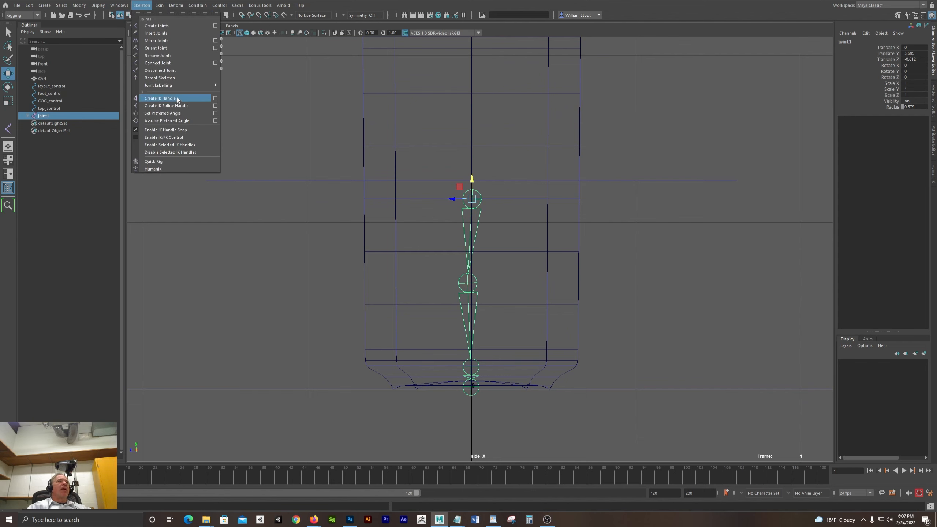
{"action": "left_click", "coordinate": [216, 98]}
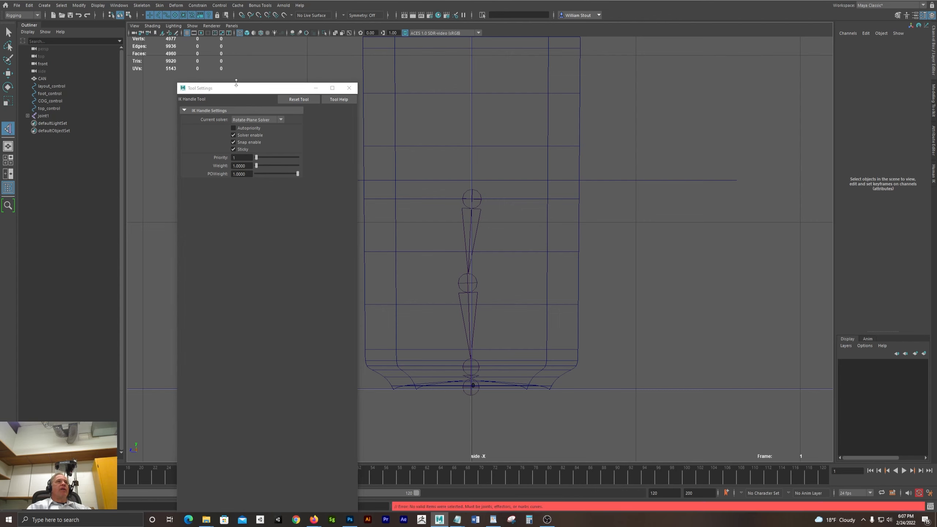
{"action": "left_click_drag", "start_coordinate": [235, 83], "coordinate": [234, 137]}
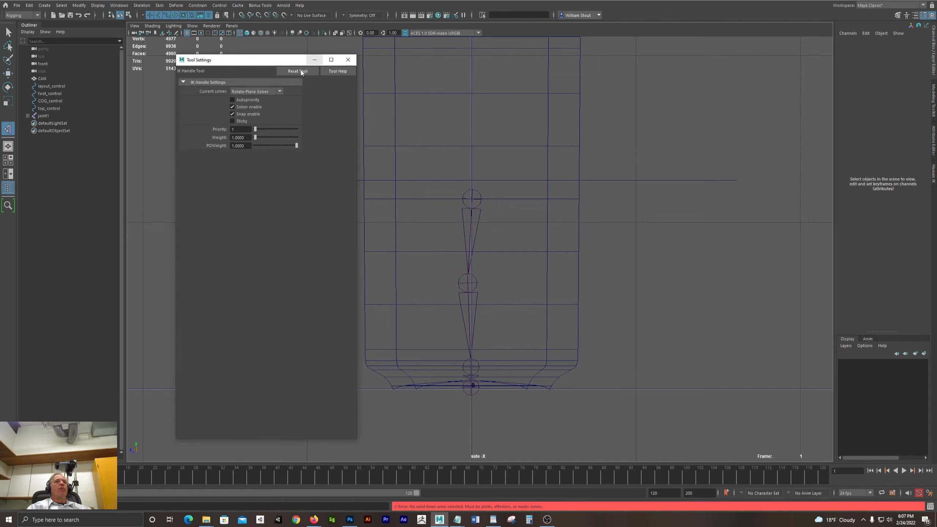
{"action": "left_click", "coordinate": [299, 71]}
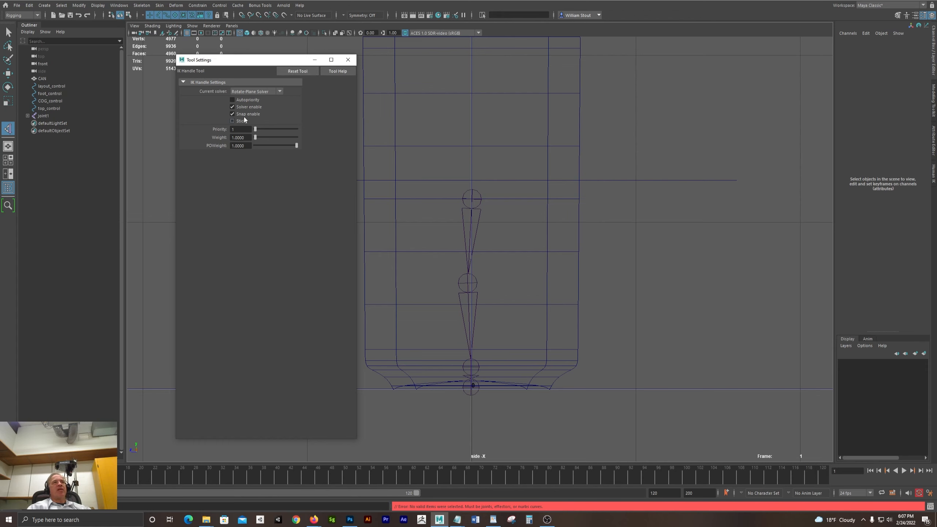
{"action": "left_click", "coordinate": [233, 121]}
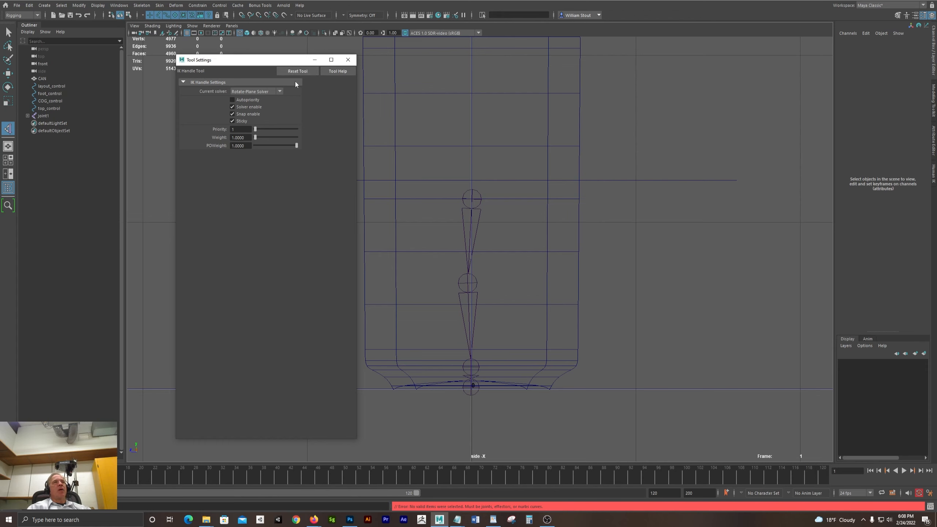
{"action": "left_click", "coordinate": [348, 60]}
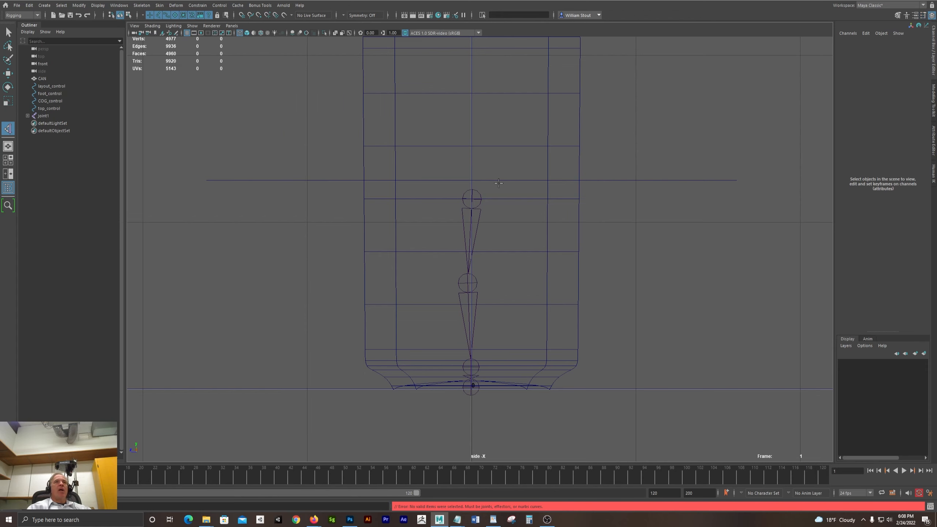
Create an IK handle from the chain's root joint at mid-height to the third joint just above the can's base
{"action": "left_click", "coordinate": [471, 199]}
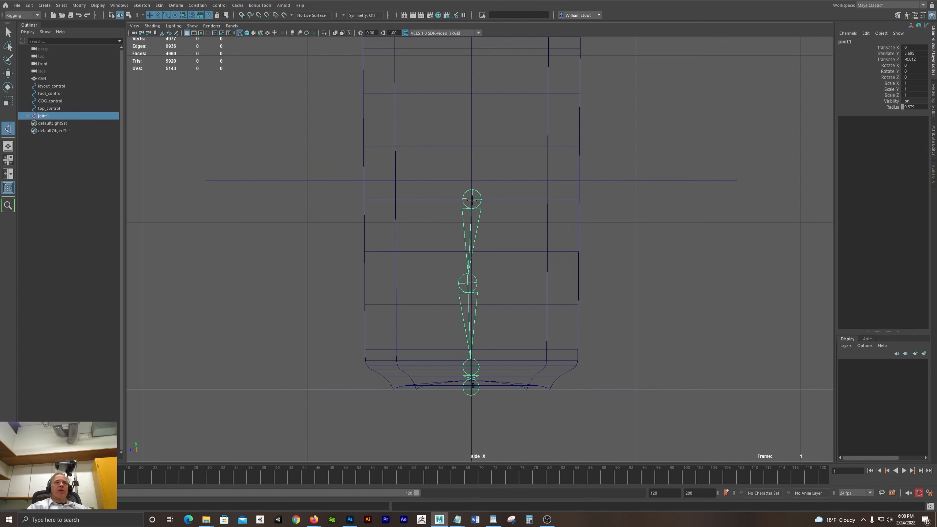
{"action": "left_click", "coordinate": [470, 366]}
{"action": "middle_click_drag", "start_coordinate": [578, 214], "coordinate": [487, 205], "text": "alt"}
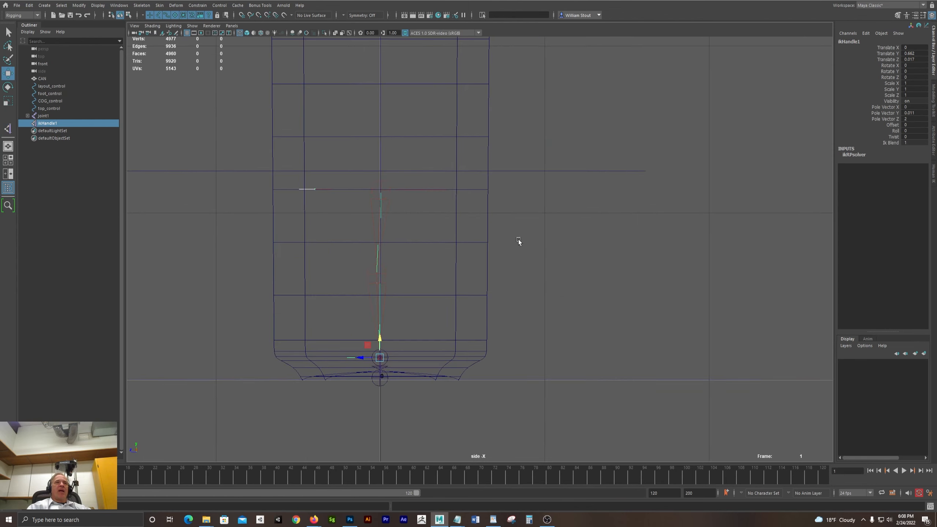
{"action": "scroll", "coordinate": [518, 239], "scroll_direction": "up", "scroll_amount": 2}
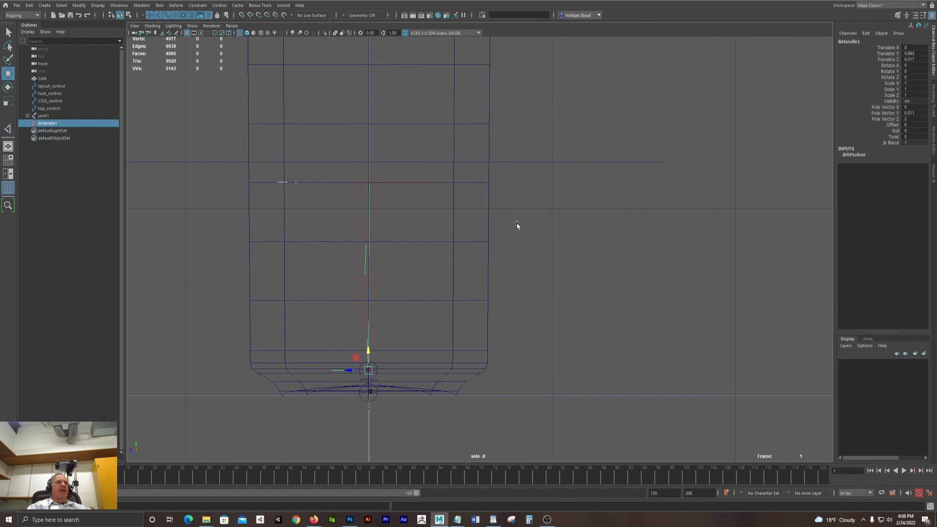
Rename the new IK handle as can_ankle
{"action": "double_click", "coordinate": [65, 122]}
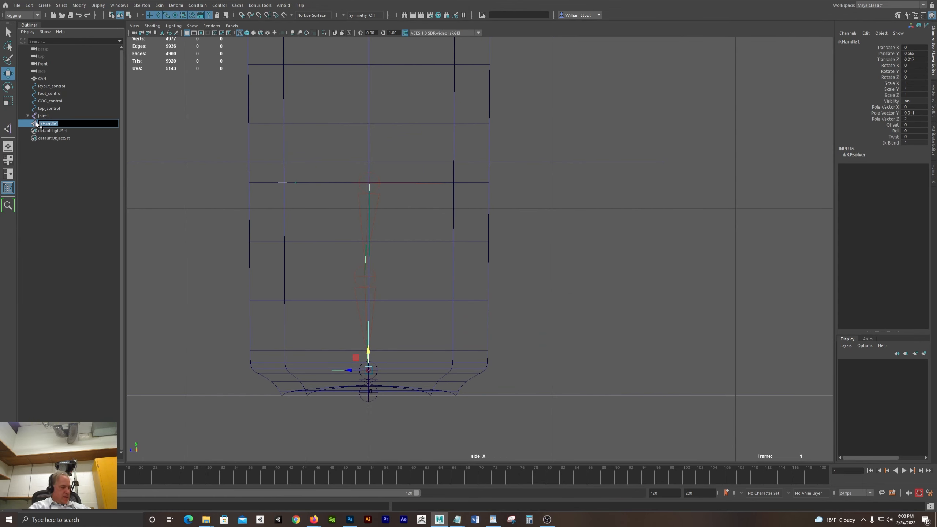
{"action": "type", "text": "can_ankle"}
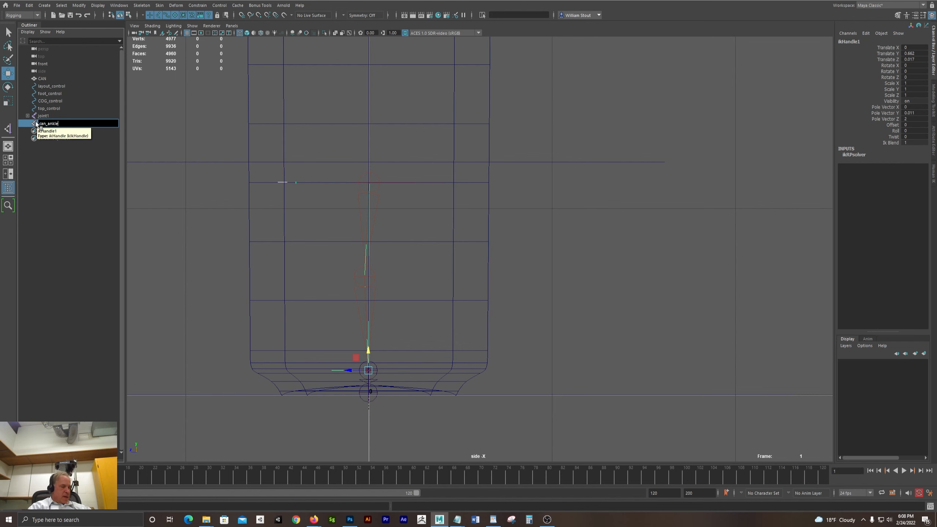
{"action": "left_click", "coordinate": [44, 115]}
Create a spare three-joint chain beside the can in the side view, running from about Y 5.4 down to the ground line
{"action": "right_click_drag", "start_coordinate": [586, 177], "coordinate": [533, 184], "text": "alt"}
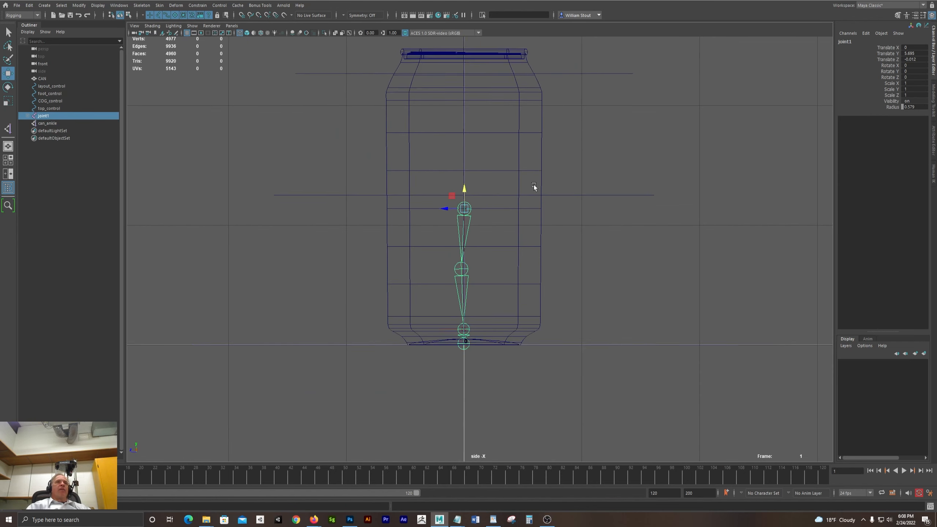
{"action": "middle_click_drag", "start_coordinate": [319, 165], "coordinate": [431, 158], "text": "alt"}
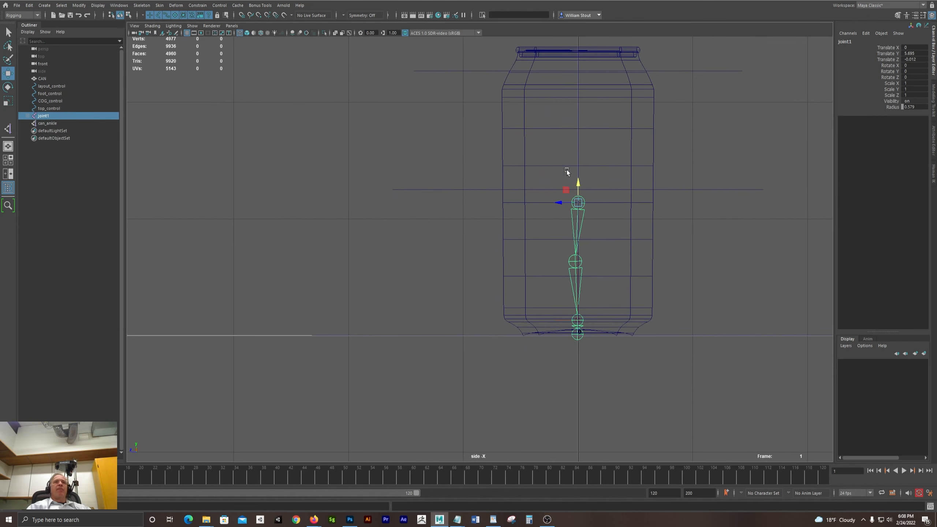
{"action": "left_click", "coordinate": [142, 6]}
{"action": "left_click", "coordinate": [176, 26]}
{"action": "left_click", "coordinate": [354, 209]}
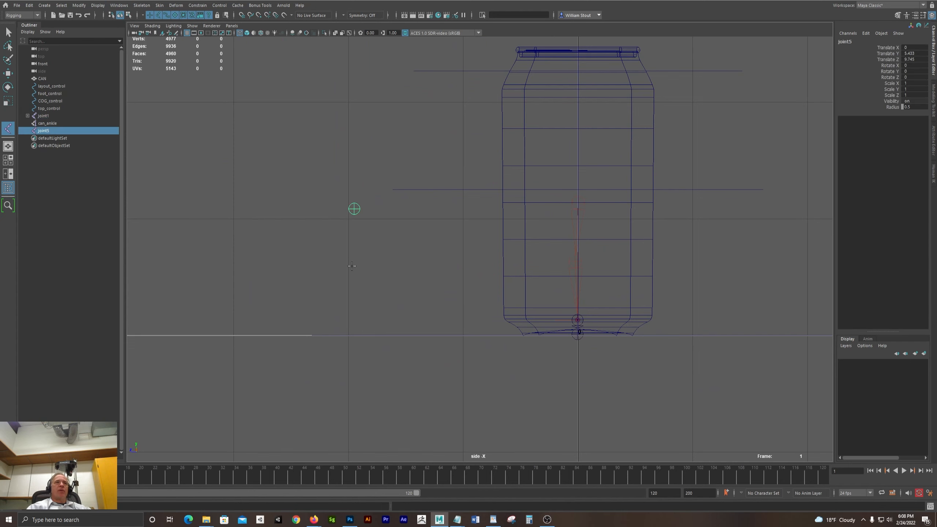
{"action": "left_click", "coordinate": [352, 271]}
{"action": "left_click", "coordinate": [357, 333]}
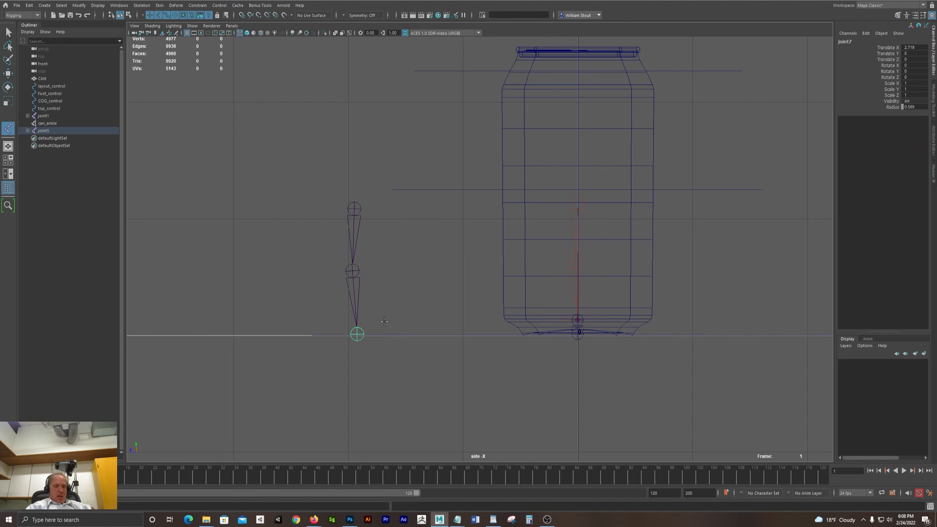
{"action": "key", "text": "w"}
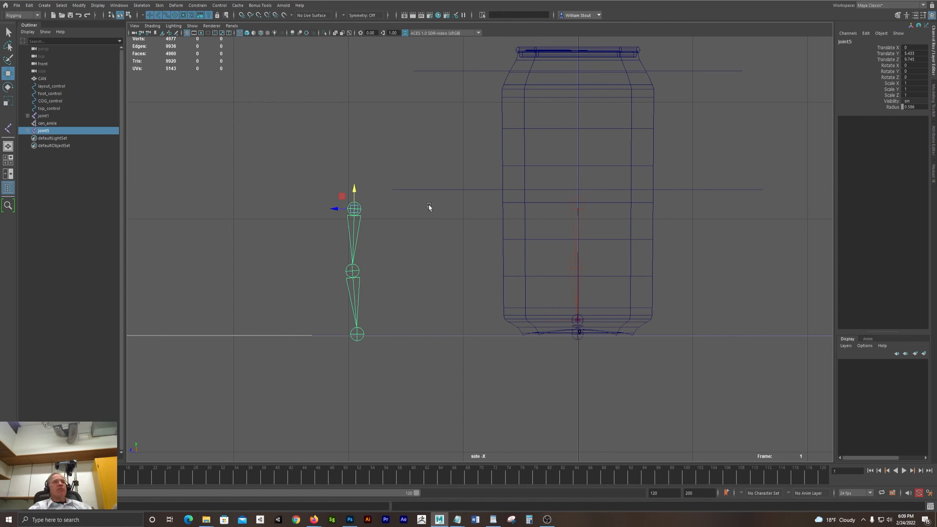
Rotate the spare chain's root joint about 115° in Z and move it lower and closer to the can
{"action": "key", "text": "e"}
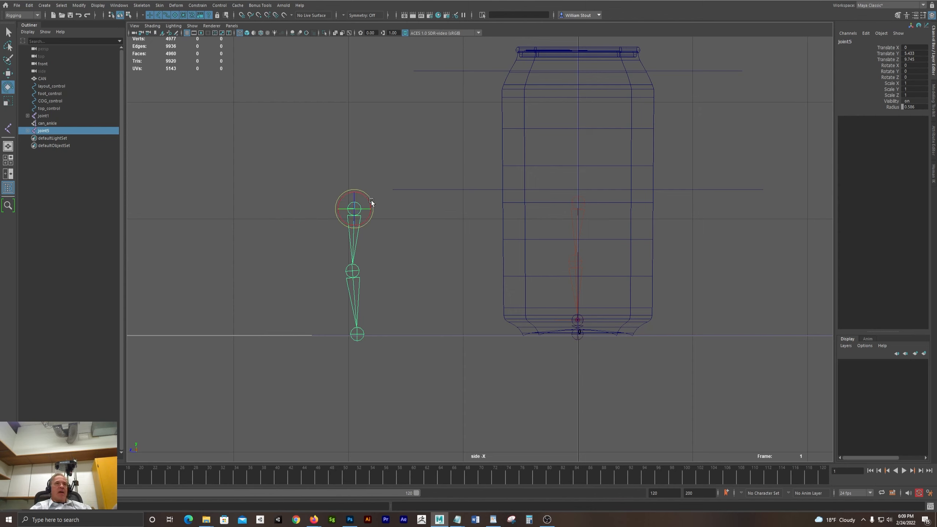
{"action": "left_click_drag", "start_coordinate": [371, 201], "coordinate": [361, 228]}
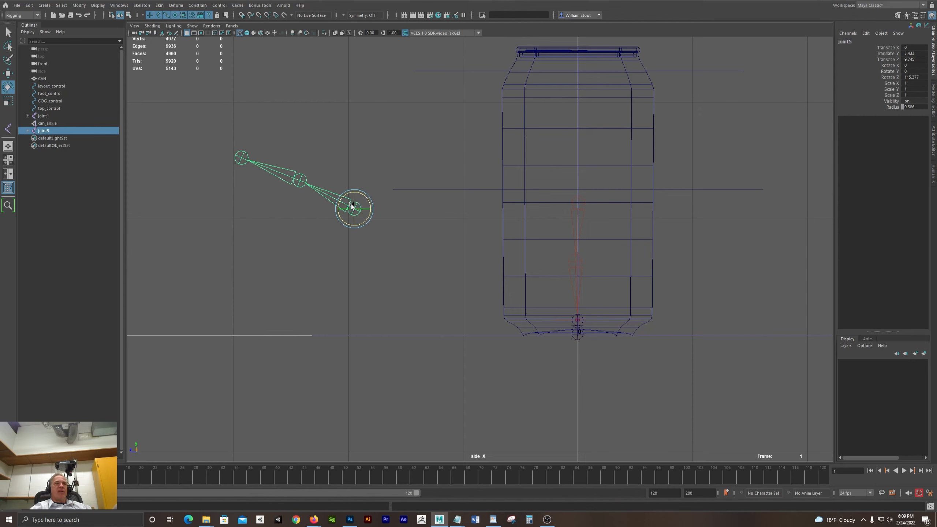
{"action": "key", "text": "w"}
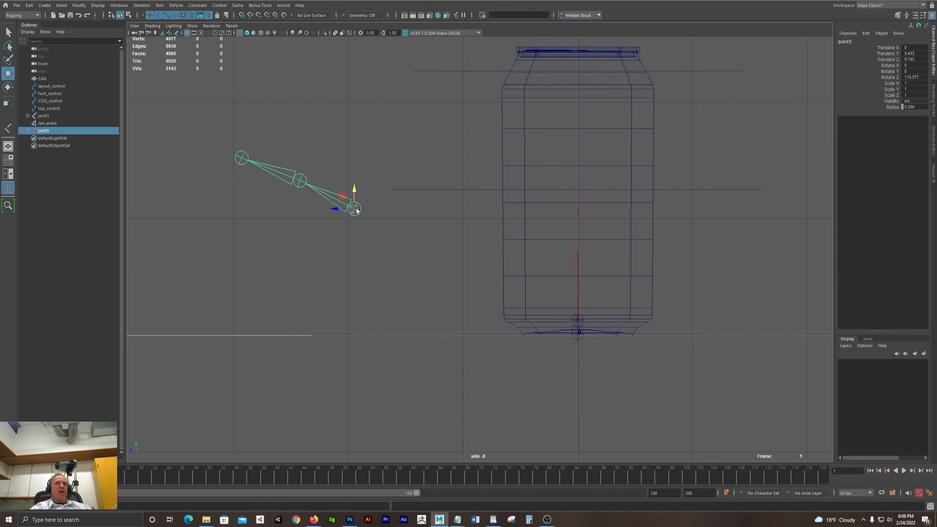
{"action": "left_click_drag", "start_coordinate": [356, 211], "coordinate": [389, 266]}
Rotate the spare chain's middle joint about 64° in Z and swing the whole chain further around its root joint
{"action": "key", "text": "Down"}
{"action": "key", "text": "e"}
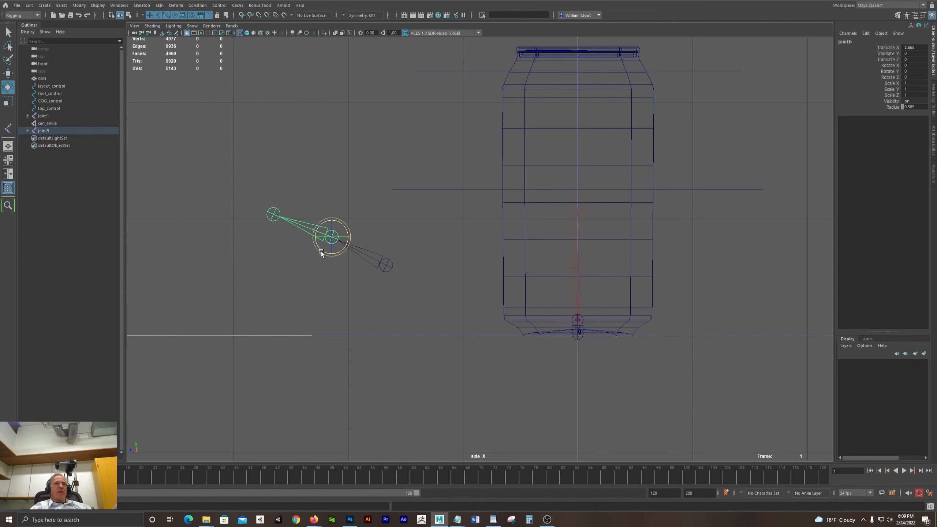
{"action": "left_click_drag", "start_coordinate": [321, 251], "coordinate": [343, 256]}
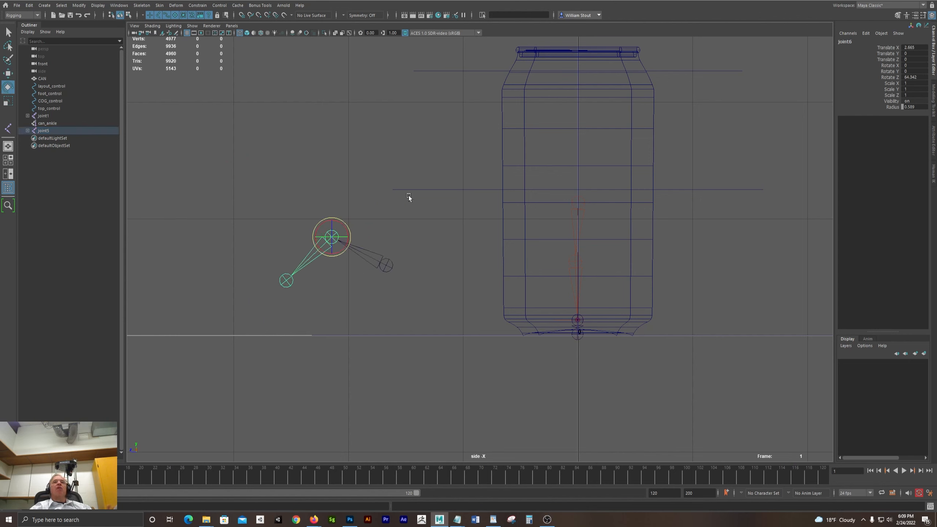
{"action": "left_click", "coordinate": [381, 264]}
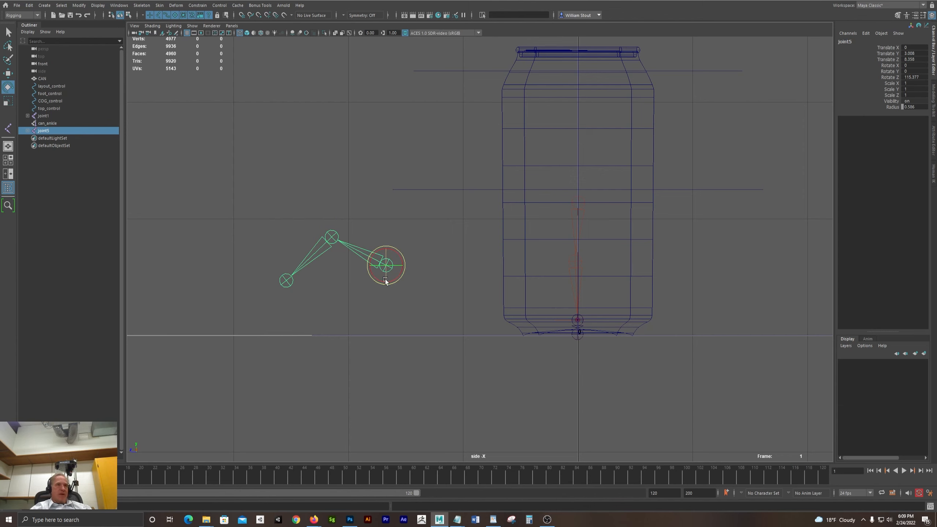
{"action": "left_click_drag", "start_coordinate": [384, 280], "coordinate": [462, 240]}
Test the can's IK chain by moving its root joint sideways and slightly down from the can's centre
{"action": "left_click", "coordinate": [577, 251]}
{"action": "middle_click_drag", "start_coordinate": [592, 260], "coordinate": [550, 216], "text": "alt"}
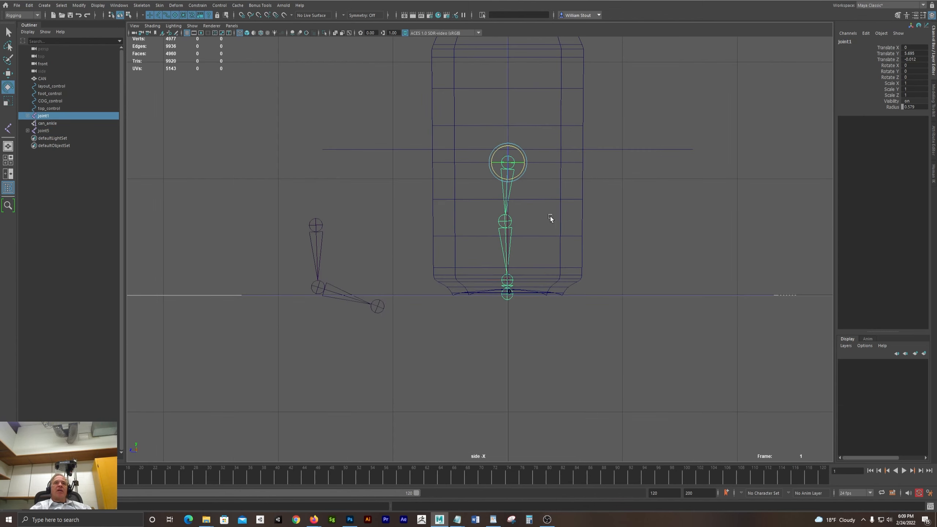
{"action": "right_click_drag", "start_coordinate": [550, 217], "coordinate": [719, 251], "text": "alt"}
{"action": "middle_click_drag", "start_coordinate": [555, 209], "coordinate": [557, 268], "text": "alt"}
{"action": "right_click_drag", "start_coordinate": [483, 236], "coordinate": [525, 240], "text": "alt"}
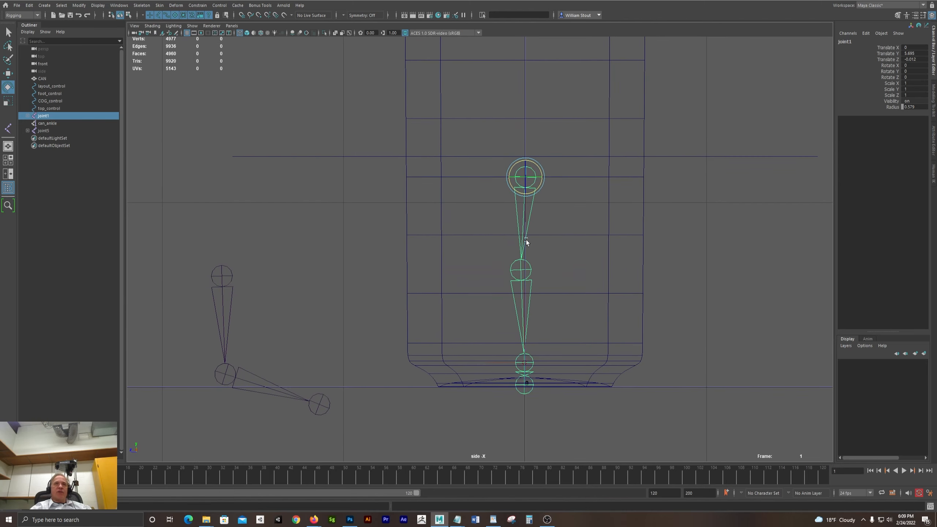
{"action": "middle_click_drag", "start_coordinate": [525, 240], "coordinate": [527, 250], "text": "alt"}
{"action": "key", "text": "w"}
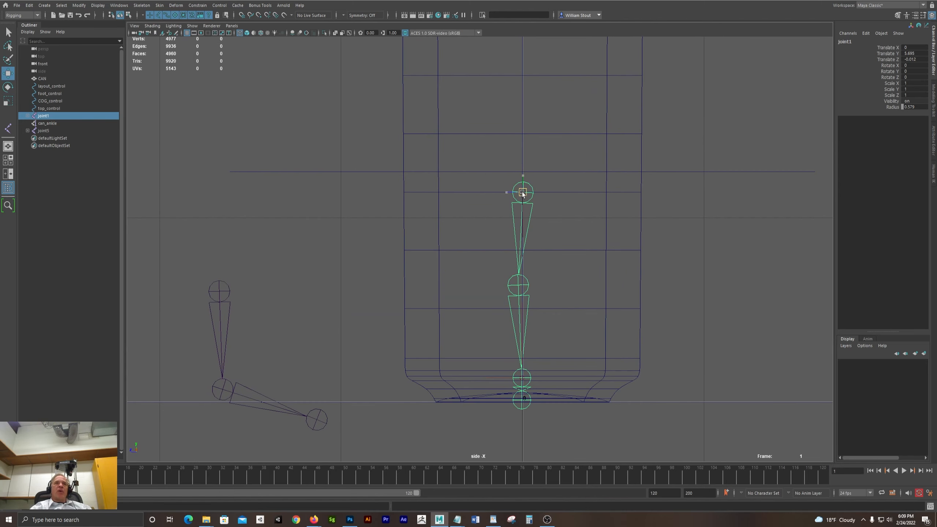
{"action": "left_click_drag", "start_coordinate": [522, 192], "coordinate": [457, 207]}
Move the can_ankle handle sideways to about Z 3.65 and the chain's root joint to about Y 5.14, Z 5.83
{"action": "left_click", "coordinate": [55, 124]}
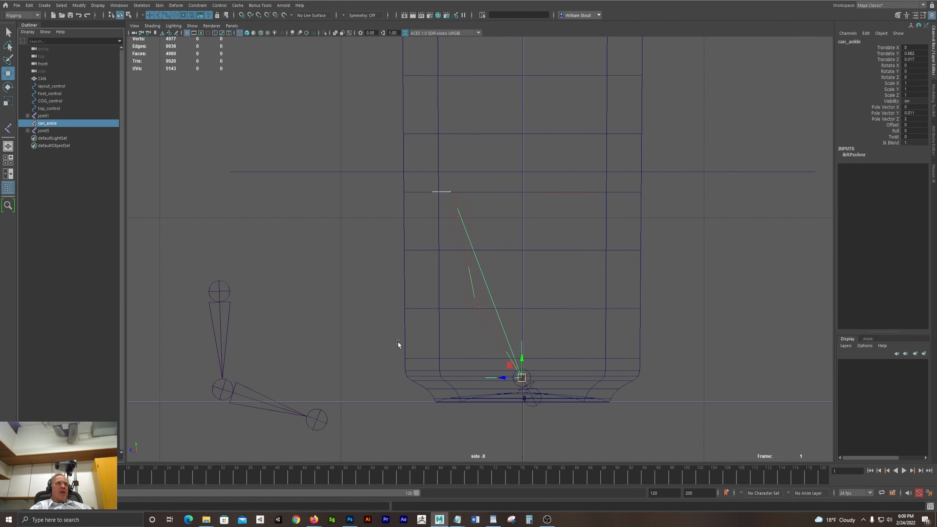
{"action": "left_click_drag", "start_coordinate": [521, 377], "coordinate": [390, 375]}
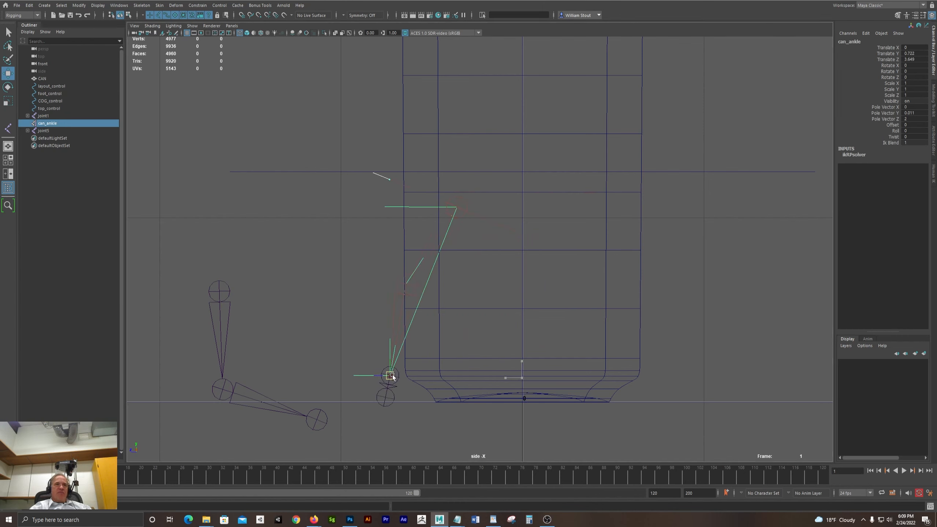
{"action": "left_click_drag", "start_coordinate": [456, 202], "coordinate": [311, 213]}
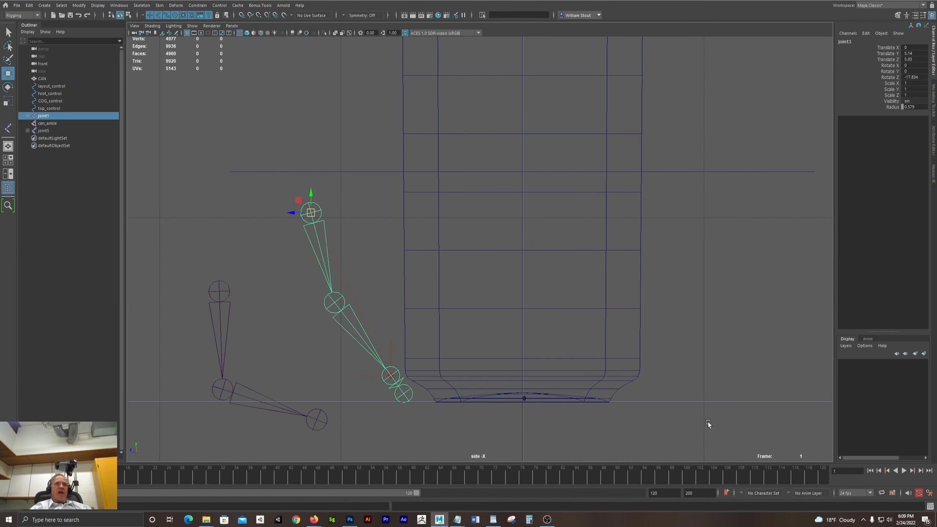
Undo the test moves on the can's IK chain and delete the spare three-joint chain beside the can
{"action": "key", "text": "ctrl+z"}
{"action": "key", "text": "ctrl+z"}
{"action": "key", "text": "ctrl+z"}
{"action": "key", "text": "ctrl+z"}
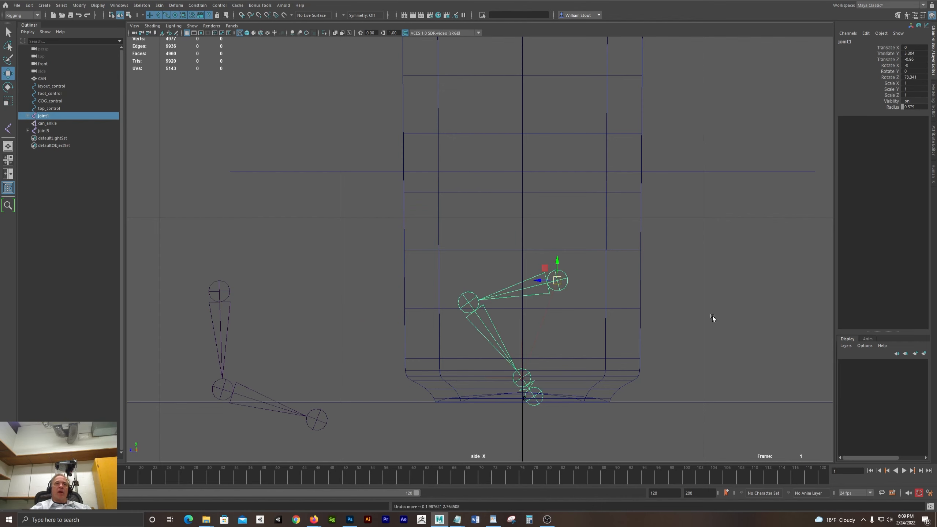
{"action": "key", "text": "Delete"}
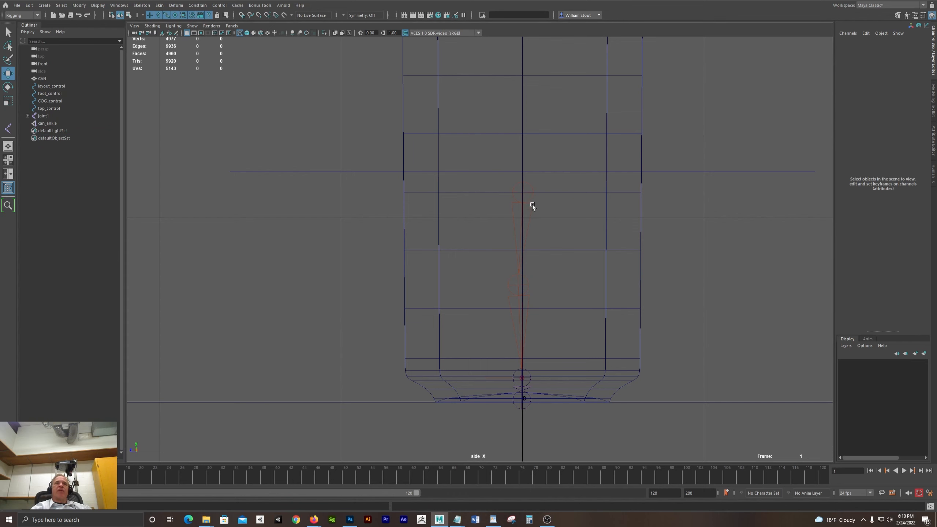
Expand the can's full joint hierarchy and rename the root joint as Hip and the second joint as knee
{"action": "scroll", "coordinate": [611, 268], "scroll_direction": "up", "scroll_amount": 2}
{"action": "scroll", "coordinate": [542, 261], "scroll_direction": "down", "scroll_amount": 1}
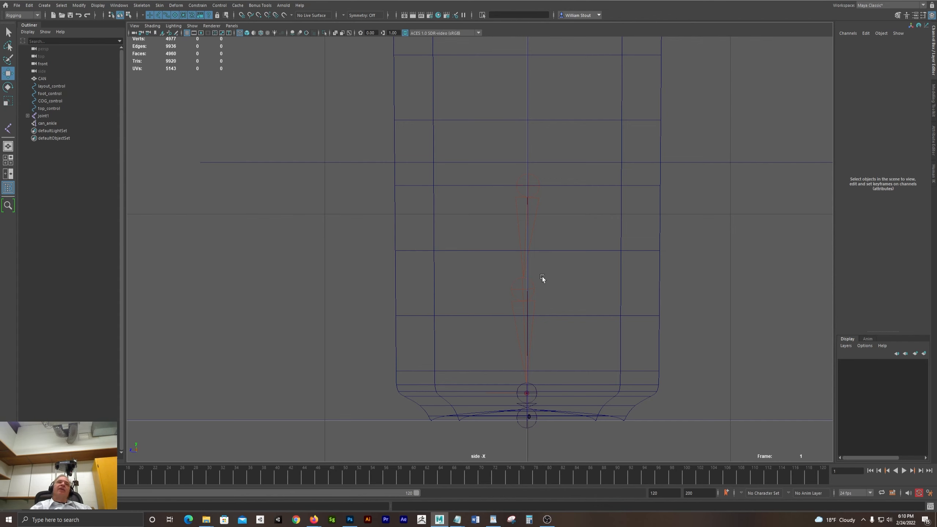
{"action": "scroll", "coordinate": [567, 236], "scroll_direction": "up", "scroll_amount": 1}
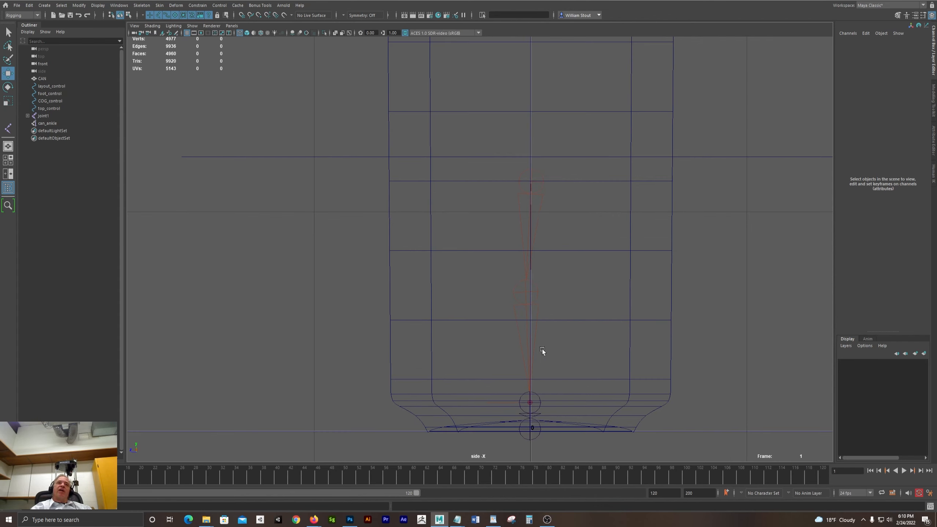
{"action": "left_click", "coordinate": [538, 191]}
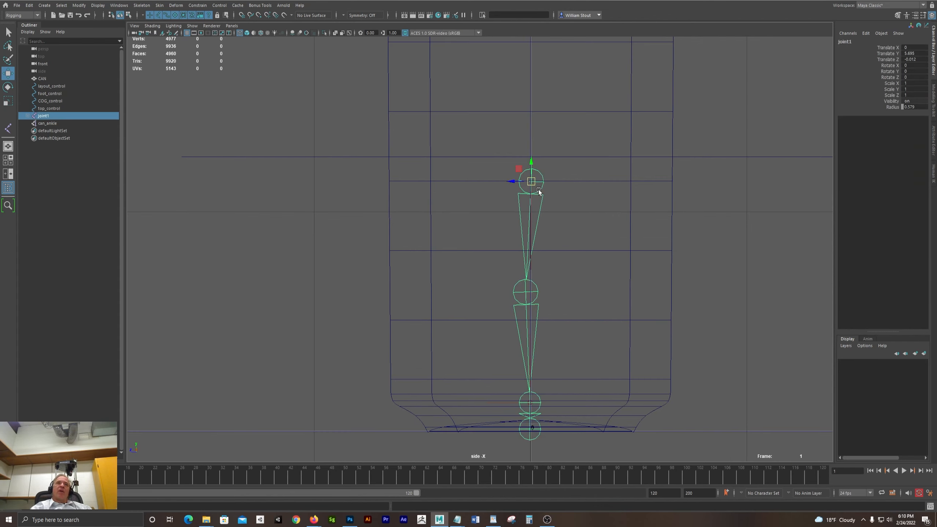
{"action": "left_click", "coordinate": [28, 116], "text": "shift"}
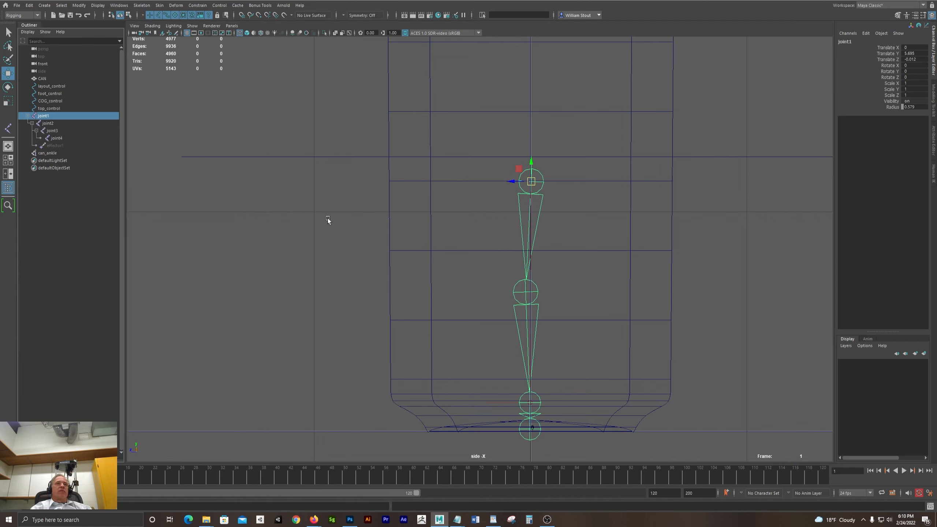
{"action": "double_click", "coordinate": [69, 116]}
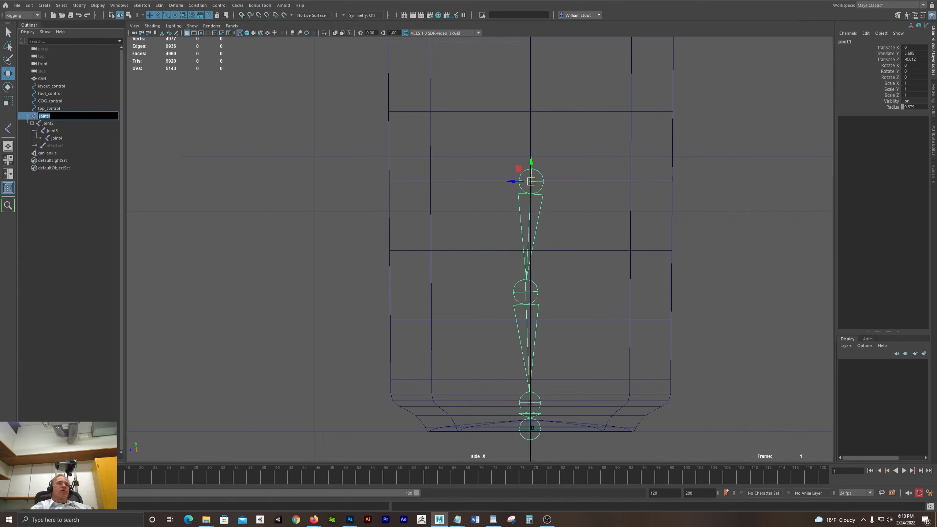
{"action": "type", "text": "Hip"}
{"action": "key", "text": "Return"}
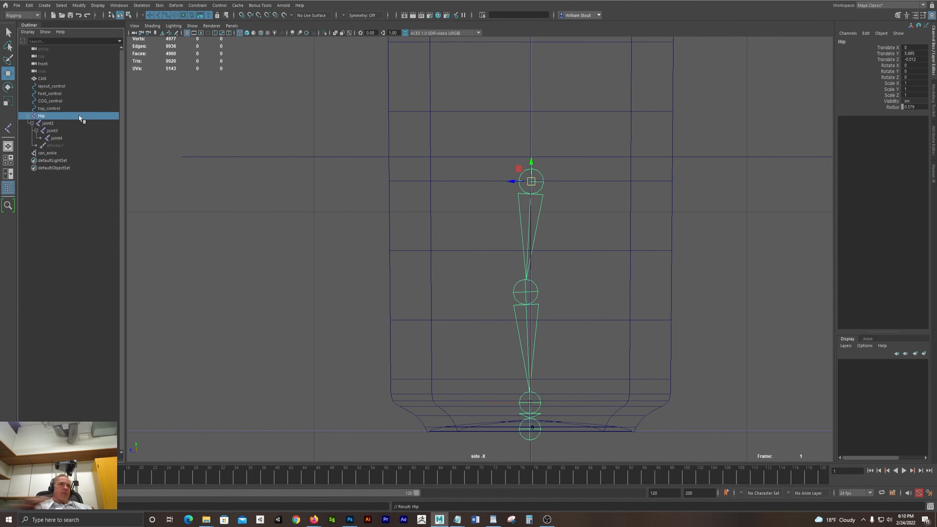
{"action": "double_click", "coordinate": [74, 123]}
{"action": "type", "text": "knee"}
{"action": "key", "text": "Return"}
Rename the third joint as ankle and the last joint at the can's base as toes
{"action": "double_click", "coordinate": [56, 131]}
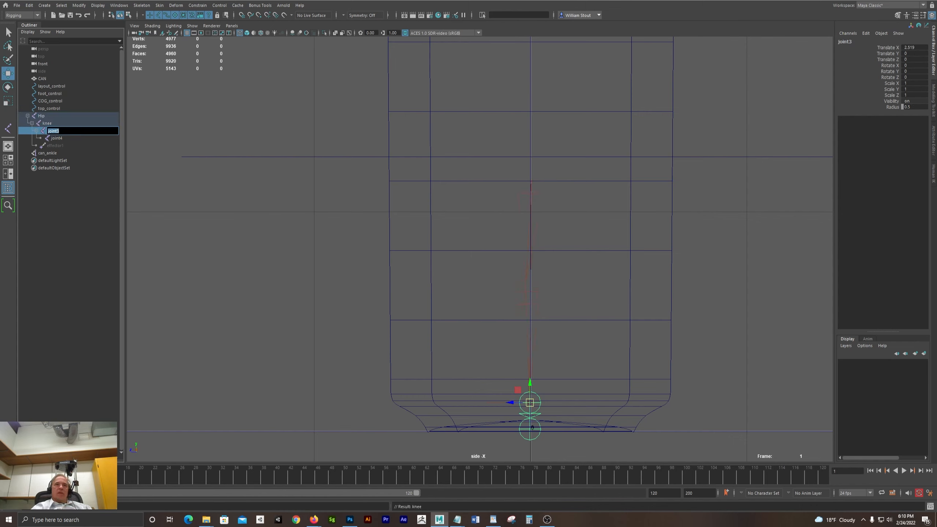
{"action": "type", "text": "an"}
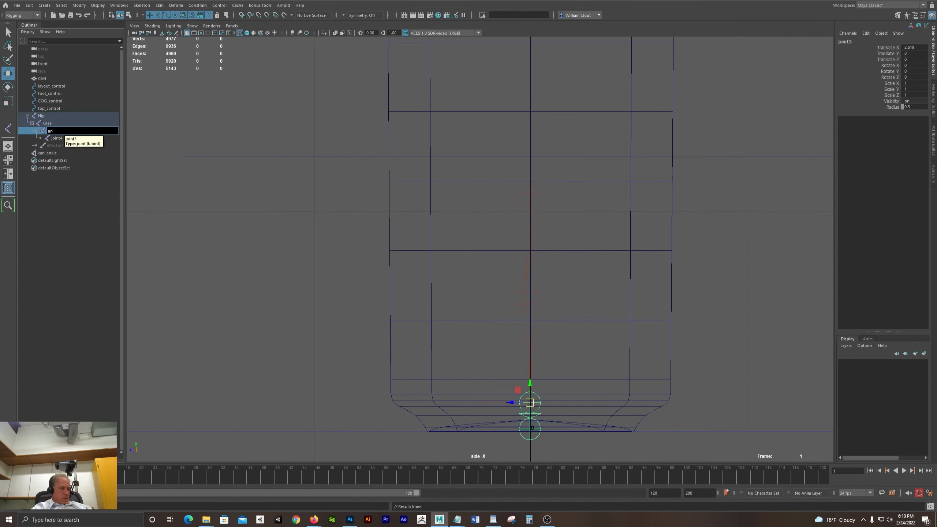
{"action": "type", "text": "kle"}
{"action": "key", "text": "Return"}
{"action": "double_click", "coordinate": [58, 138]}
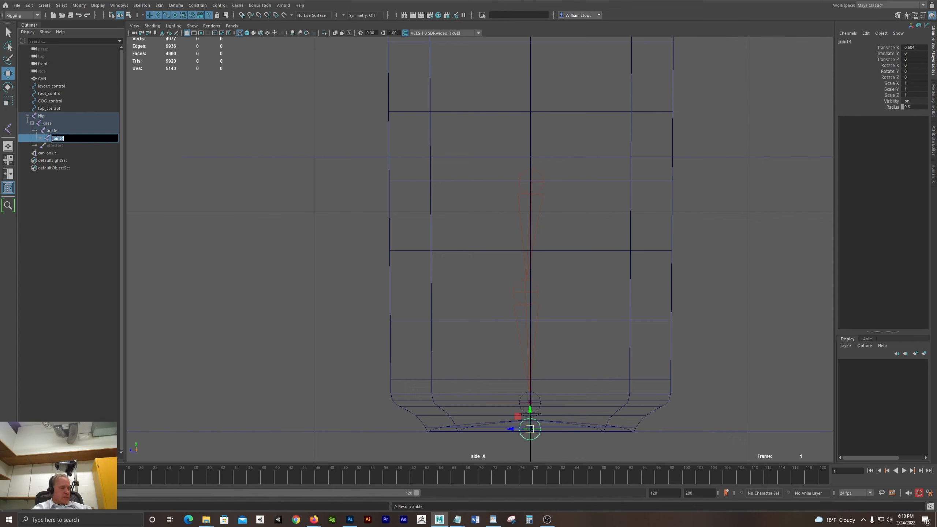
{"action": "type", "text": "toes"}
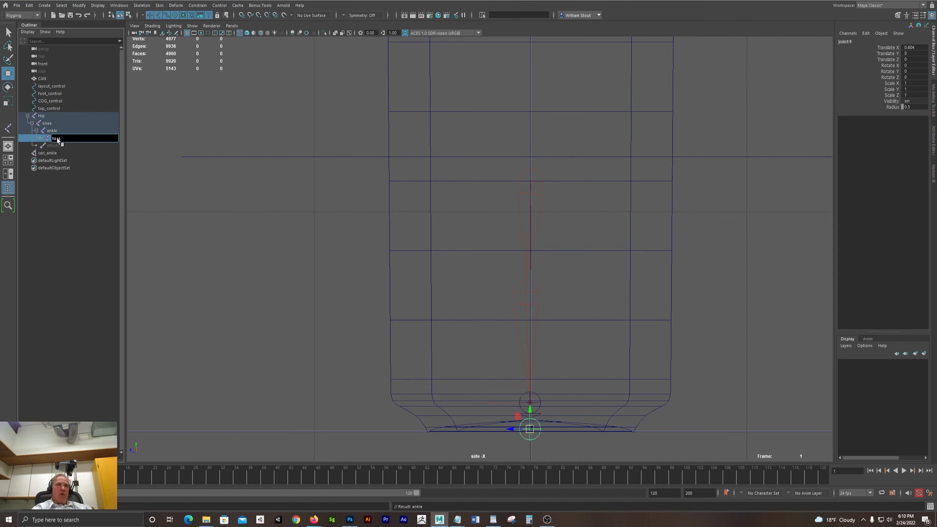
{"action": "key", "text": "Return"}
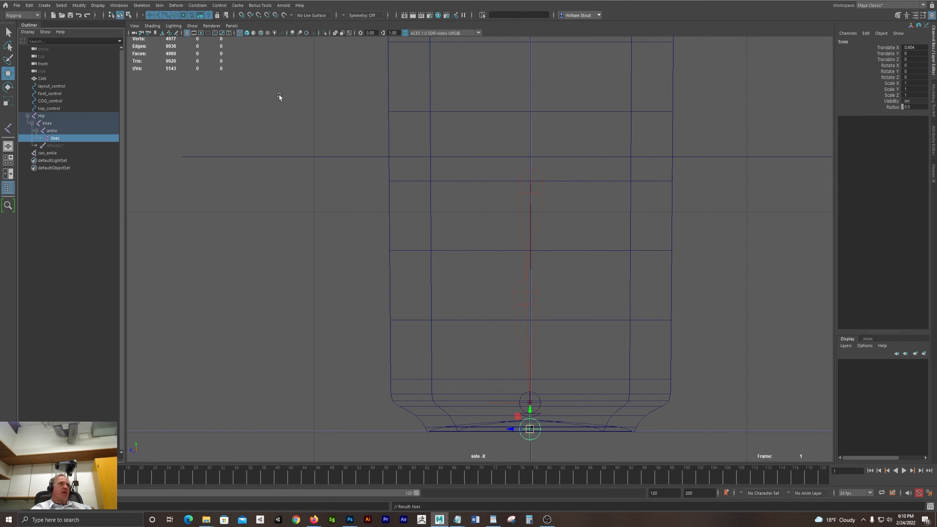
{"action": "left_click", "coordinate": [42, 116]}
{"action": "left_click", "coordinate": [79, 6]}
{"action": "left_click", "coordinate": [619, 32]}
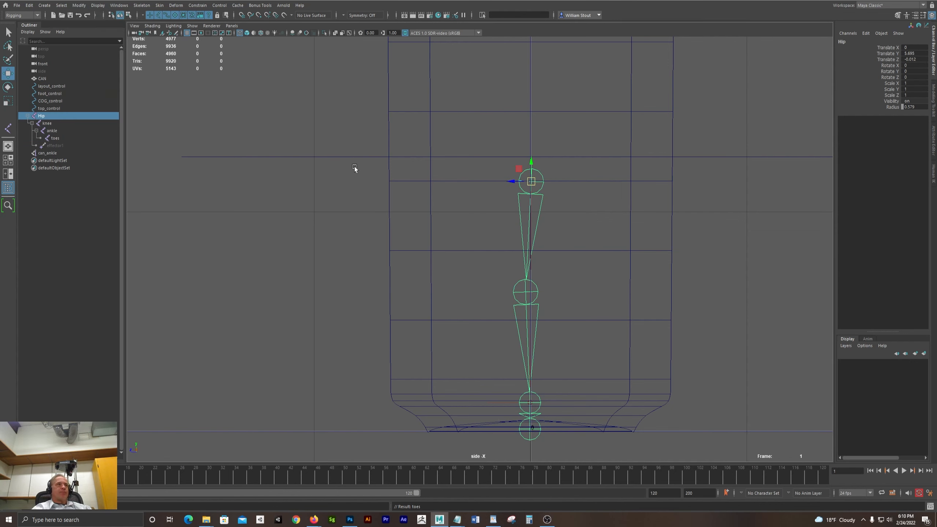
Create an IK handle running from the ankle joint to the toes joint at the can's base
{"action": "left_click", "coordinate": [64, 139]}
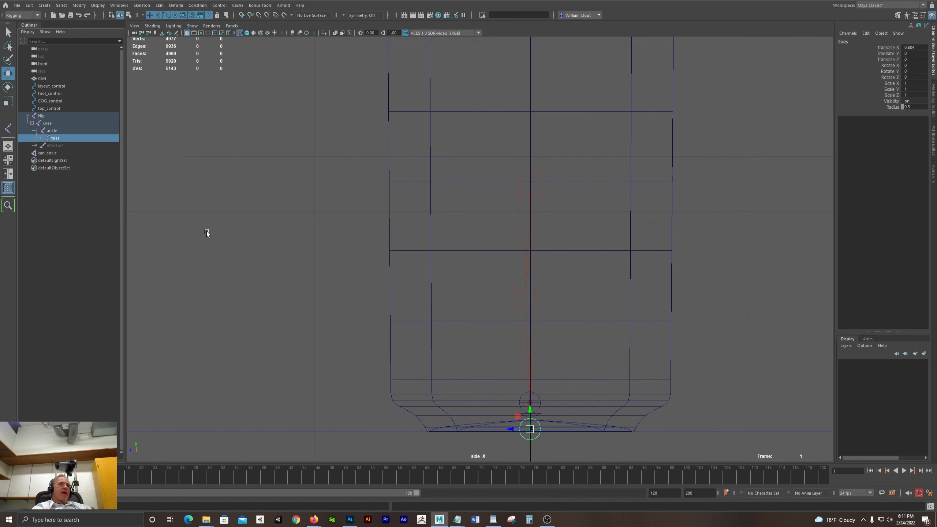
{"action": "middle_click_drag", "start_coordinate": [405, 277], "coordinate": [354, 233], "text": "alt"}
{"action": "scroll", "coordinate": [354, 233], "scroll_direction": "down", "scroll_amount": 3}
{"action": "scroll", "coordinate": [381, 257], "scroll_direction": "up", "scroll_amount": 2}
{"action": "right_click_drag", "start_coordinate": [381, 257], "coordinate": [483, 300], "text": "alt"}
{"action": "middle_click_drag", "start_coordinate": [483, 301], "coordinate": [463, 196], "text": "alt"}
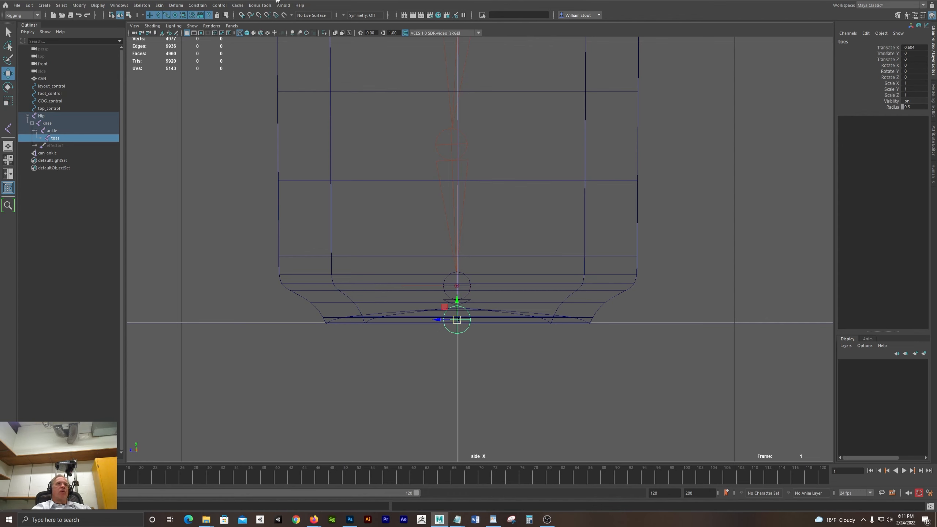
{"action": "left_click", "coordinate": [145, 6]}
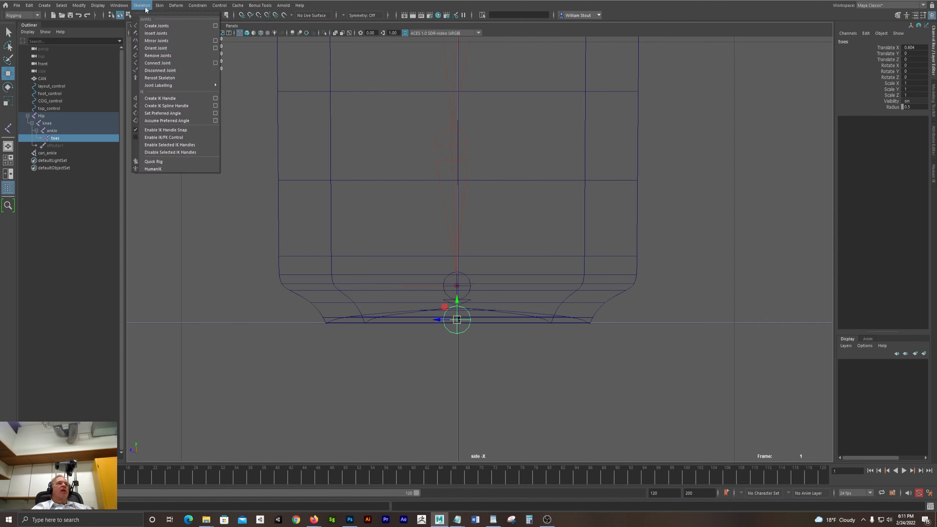
{"action": "left_click", "coordinate": [161, 98]}
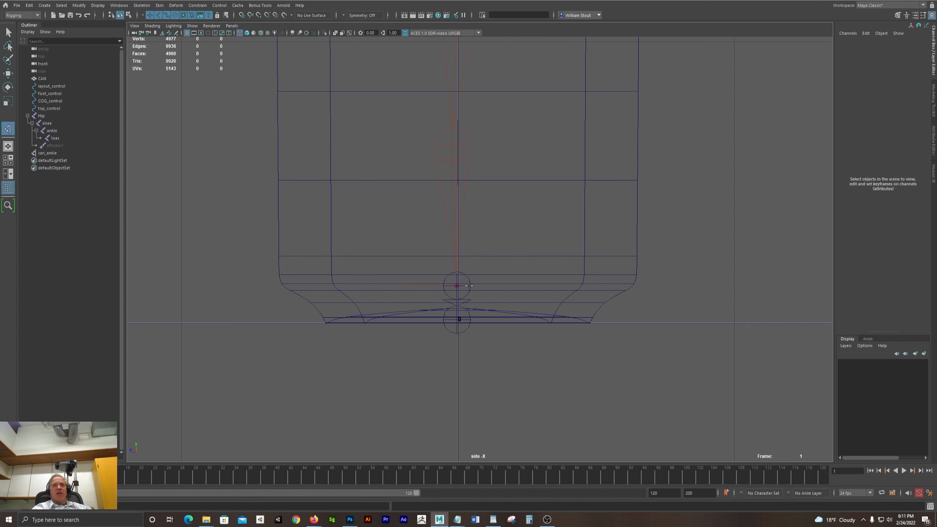
{"action": "left_click", "coordinate": [457, 285]}
{"action": "left_click", "coordinate": [456, 319]}
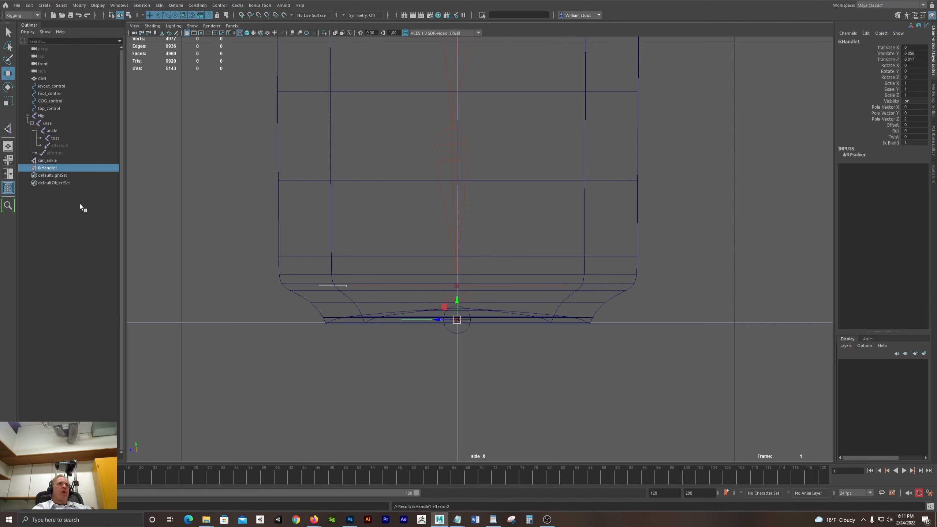
Rename the new ankle-to-toes IK handle as toe_IK
{"action": "double_click", "coordinate": [48, 168]}
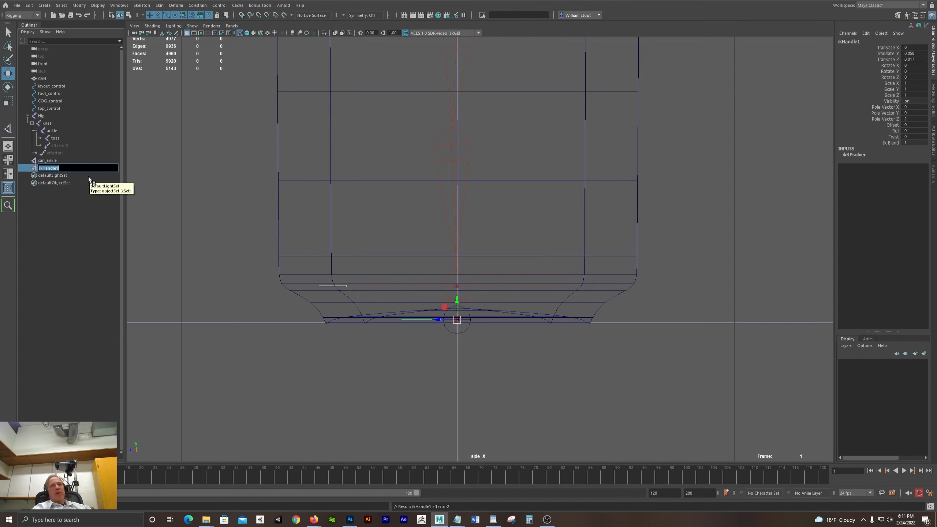
{"action": "type", "text": "toe"}
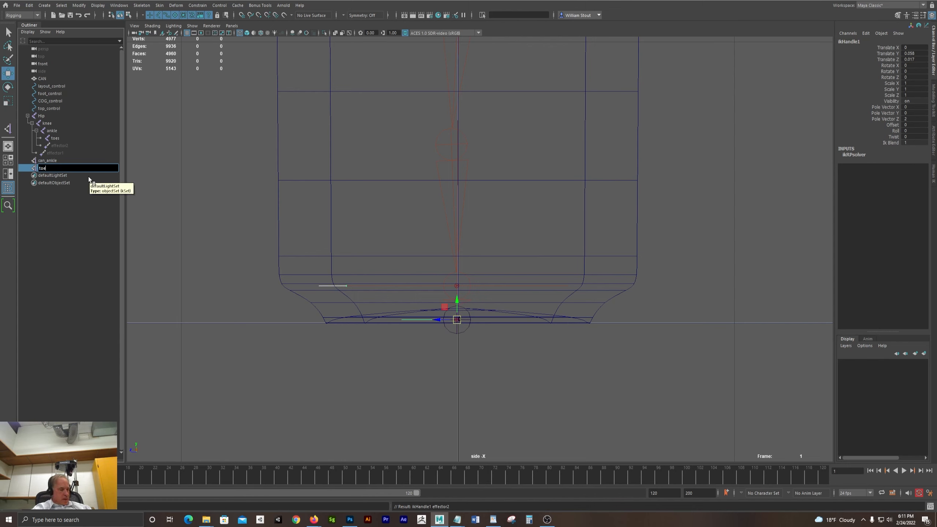
{"action": "type", "text": "IK"}
{"action": "key", "text": "Return"}
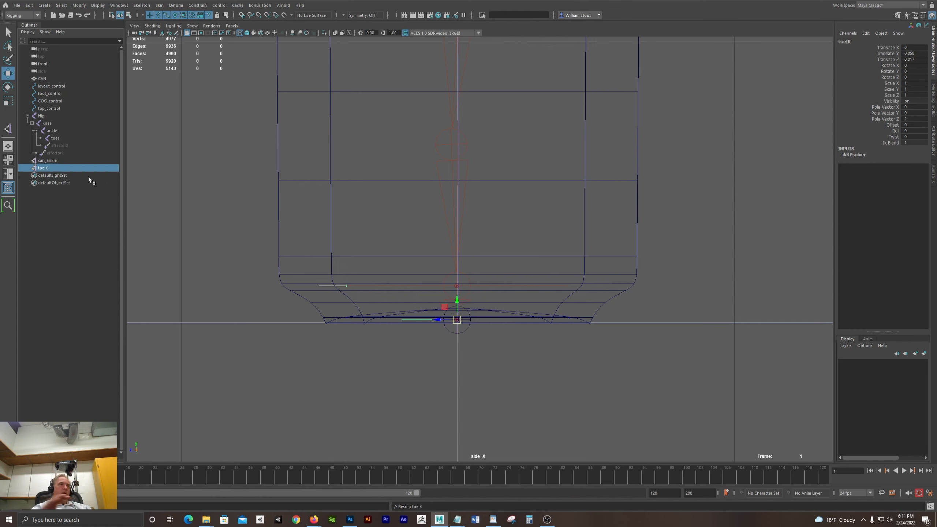
Rename the can_ankle IK handle as ankle_IK
{"action": "double_click", "coordinate": [57, 161]}
{"action": "left_click_drag", "start_coordinate": [46, 161], "coordinate": [61, 164]}
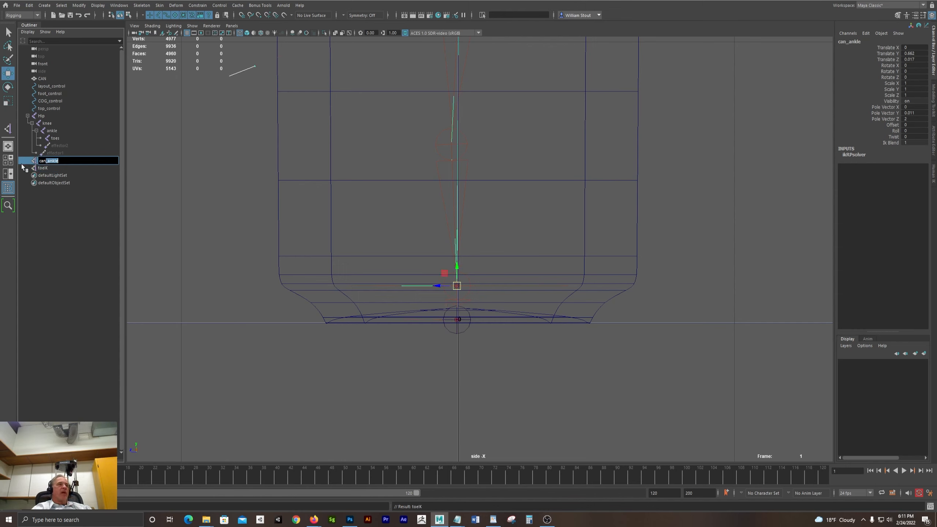
{"action": "key", "text": "BackSpace"}
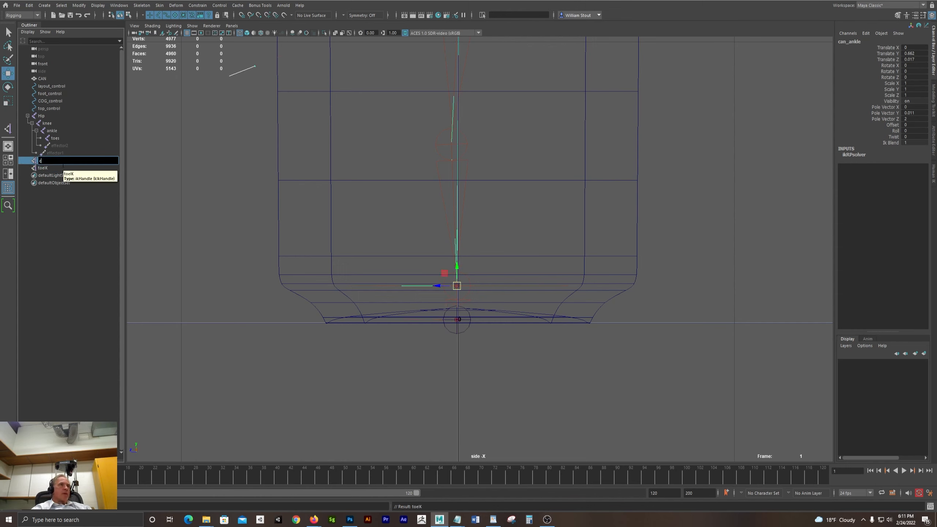
{"action": "key", "text": "BackSpace"}
{"action": "type", "text": "Anjle"}
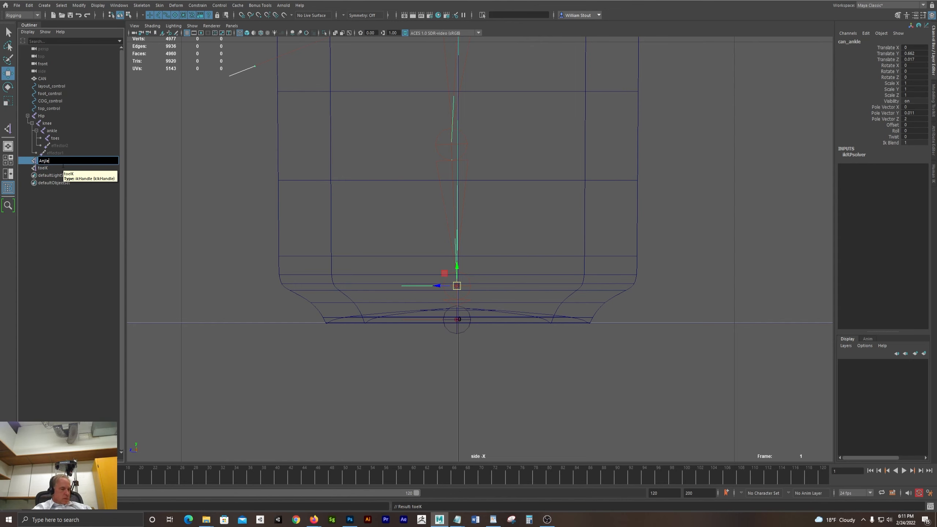
{"action": "type", "text": "Ik"}
{"action": "key", "text": "Return"}
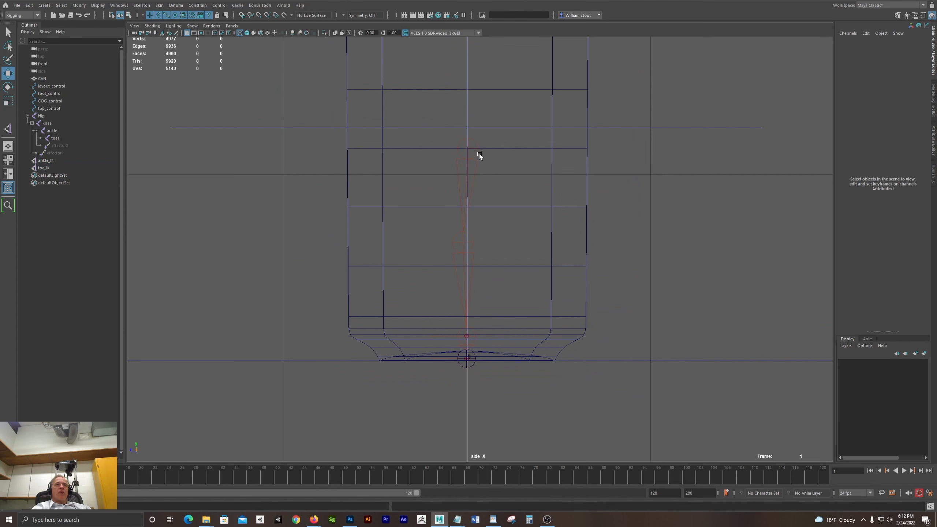
Test the leg's bend by moving the Hip joint to about Y 4.37, Z -0.65, and undo the move
{"action": "left_click", "coordinate": [476, 153]}
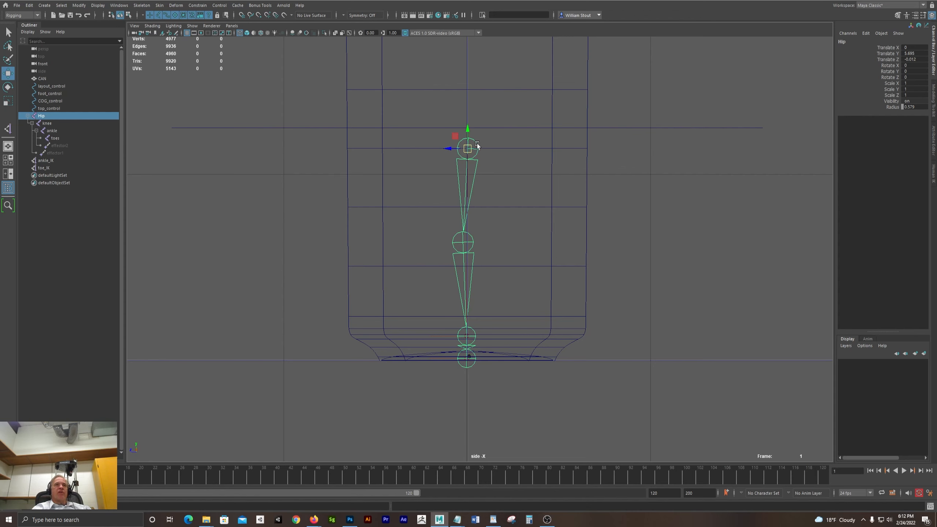
{"action": "left_click_drag", "start_coordinate": [467, 148], "coordinate": [497, 211]}
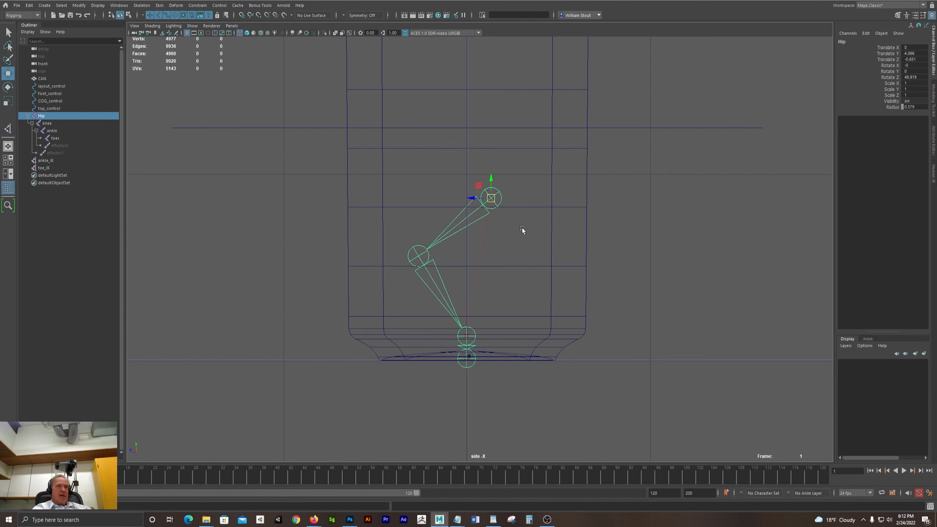
{"action": "key", "text": "ctrl+z"}
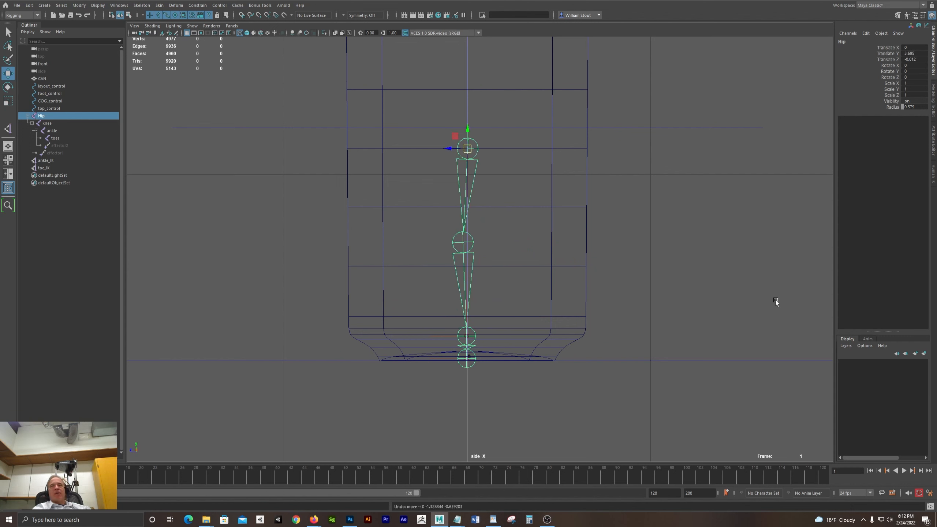
{"action": "middle_click_drag", "start_coordinate": [606, 280], "coordinate": [629, 290], "text": "alt"}
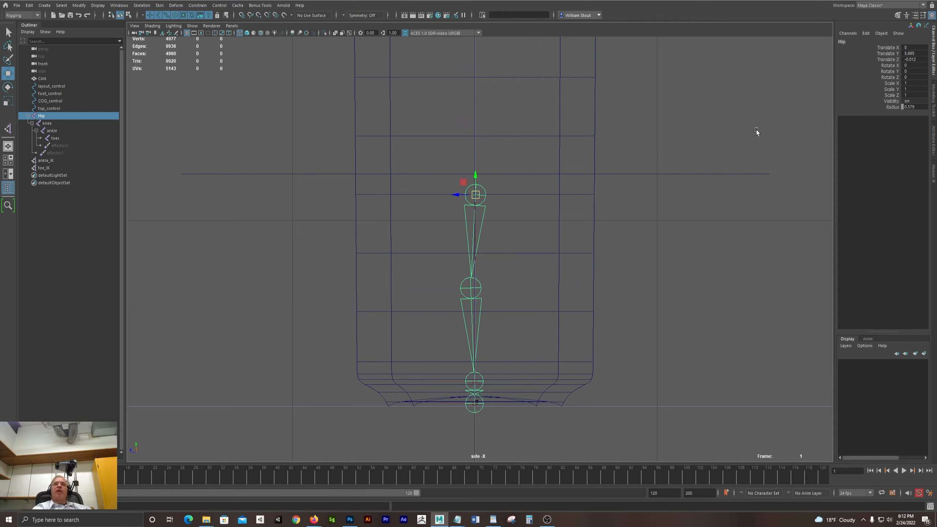
Try setting the knee joint's Translate X to 0 and undo the change
{"action": "left_click", "coordinate": [481, 312]}
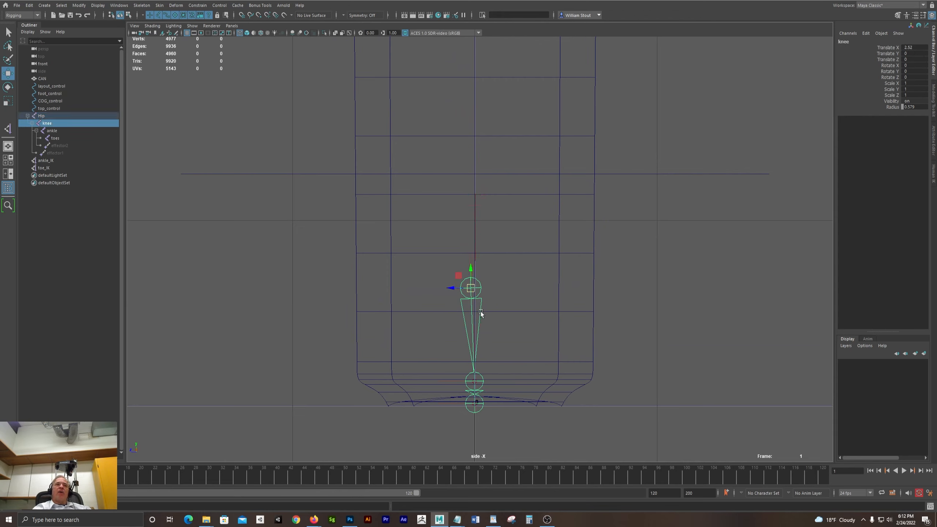
{"action": "left_click", "coordinate": [918, 48]}
{"action": "key", "text": "Return"}
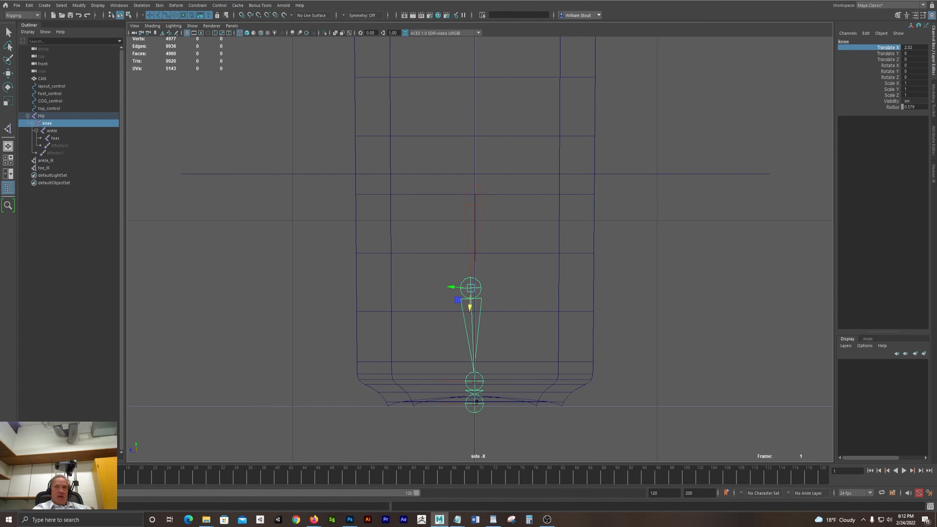
{"action": "double_click", "coordinate": [914, 48]}
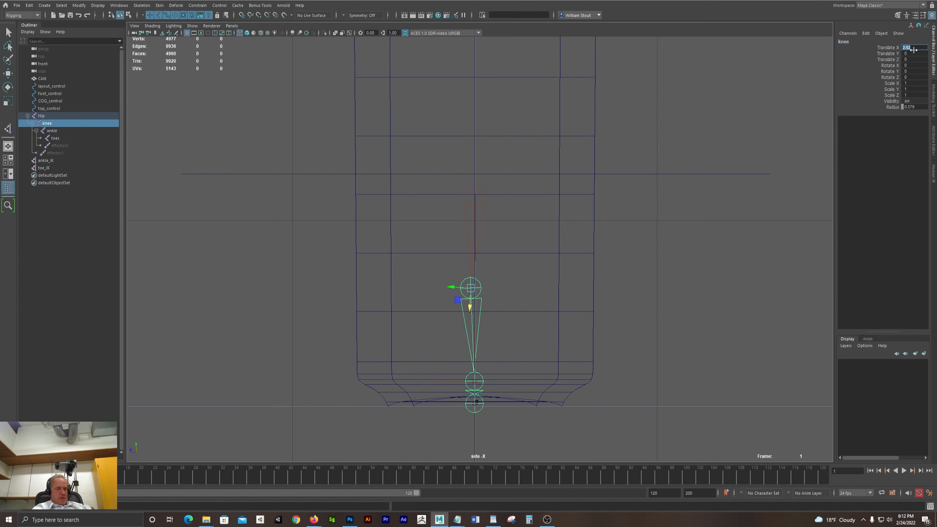
{"action": "key", "text": "Return"}
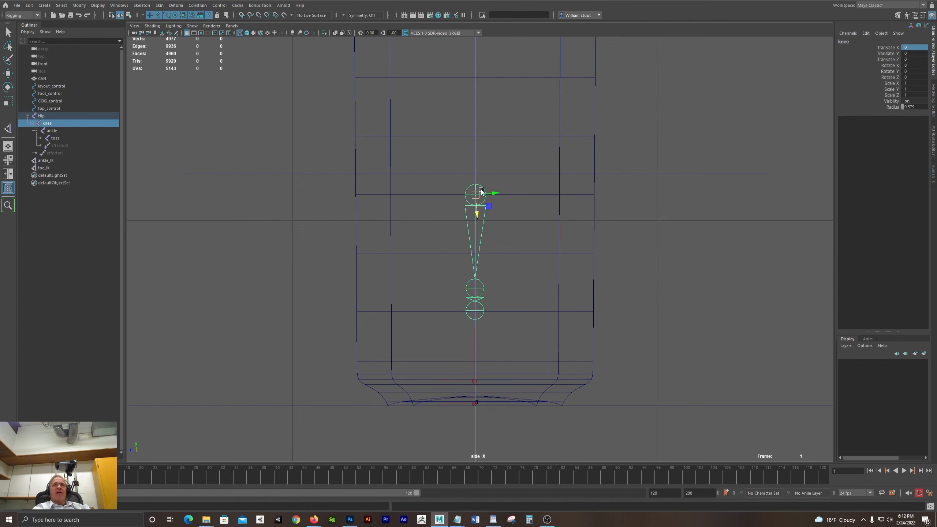
{"action": "key", "text": "ctrl+z"}
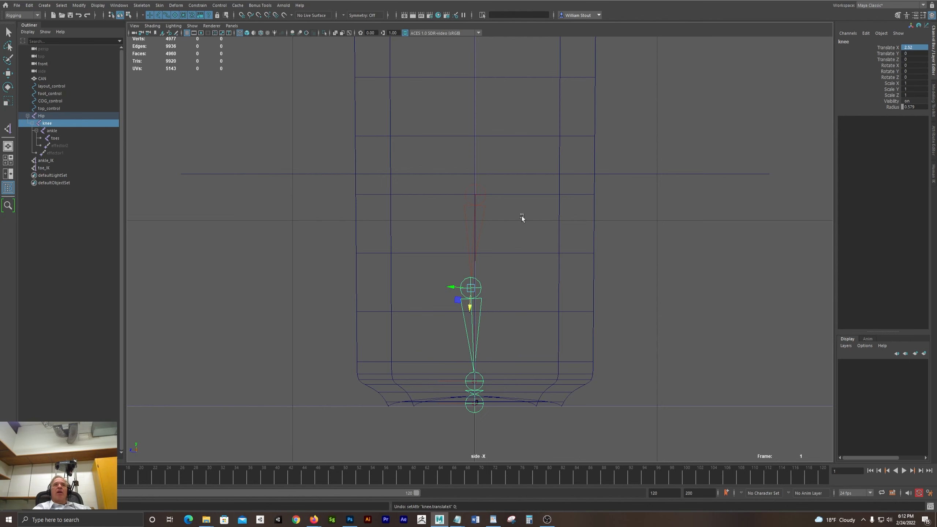
In the perspective view, parent the ankle_IK and toe_IK handles to the foot_control circle
{"action": "key", "text": "space"}
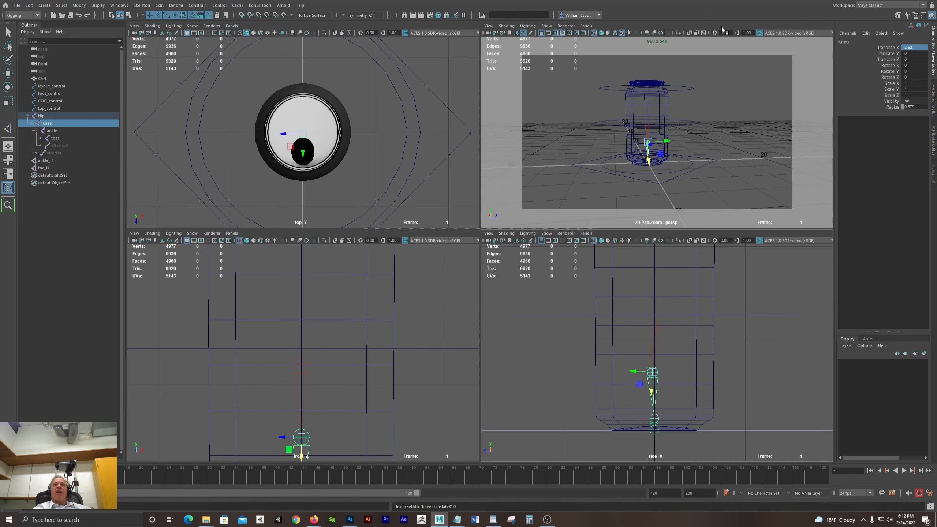
{"action": "key", "text": "space"}
{"action": "left_click_drag", "start_coordinate": [468, 269], "coordinate": [482, 196], "text": "alt"}
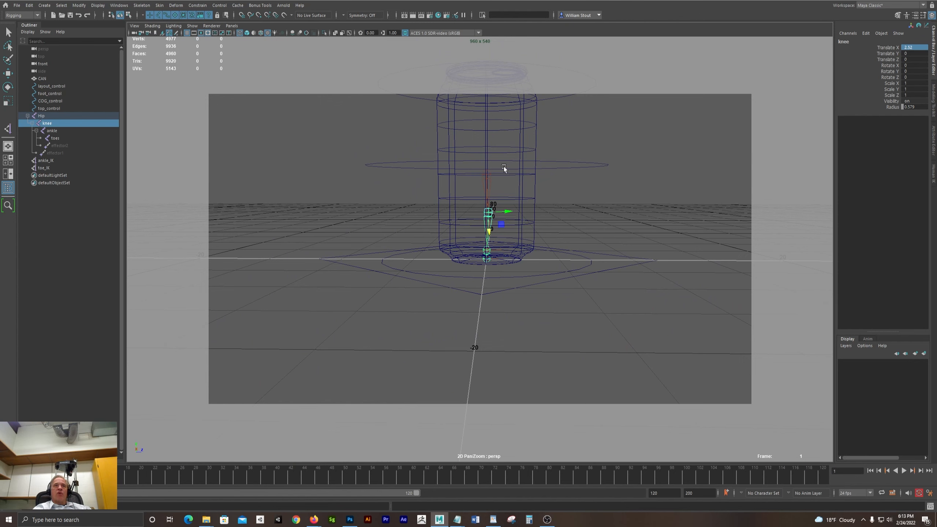
{"action": "left_click", "coordinate": [565, 163]}
{"action": "key", "text": "w"}
{"action": "mouse_move", "coordinate": [575, 180]}
{"action": "left_mouse_down", "text": "alt"}
{"action": "mouse_move", "coordinate": [594, 190]}
{"action": "mouse_move", "coordinate": [391, 194]}
{"action": "mouse_move", "coordinate": [584, 189]}
{"action": "left_mouse_up", "text": "alt"}
{"action": "left_click", "coordinate": [562, 282]}
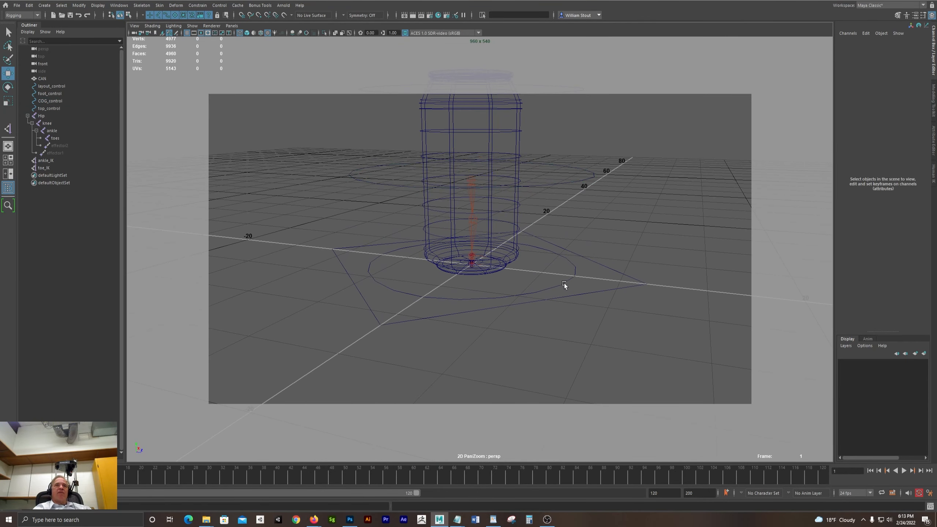
{"action": "left_click", "coordinate": [564, 283]}
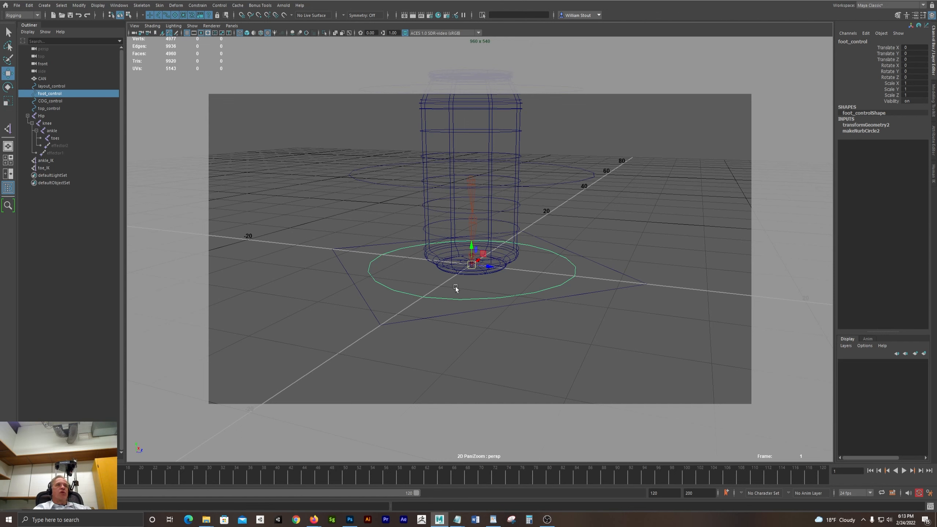
{"action": "left_click", "coordinate": [51, 161]}
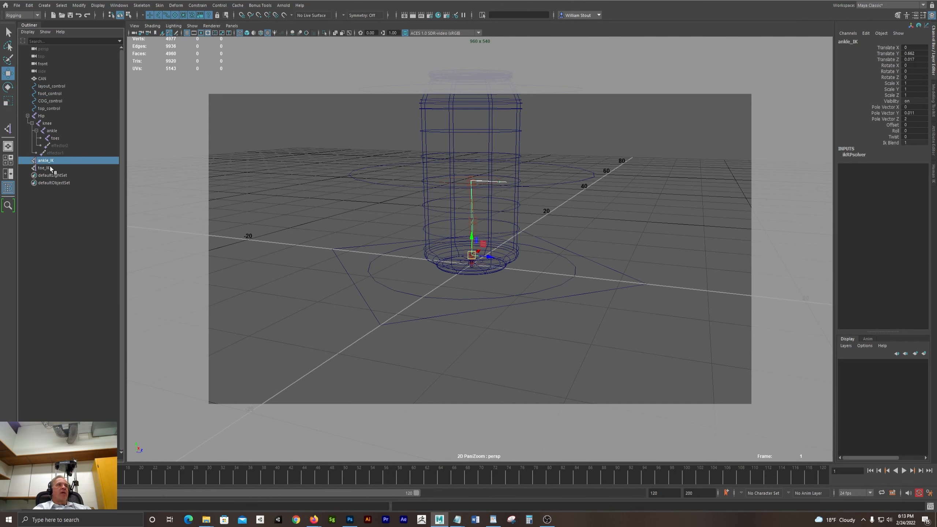
{"action": "left_click", "coordinate": [44, 168], "text": "ctrl"}
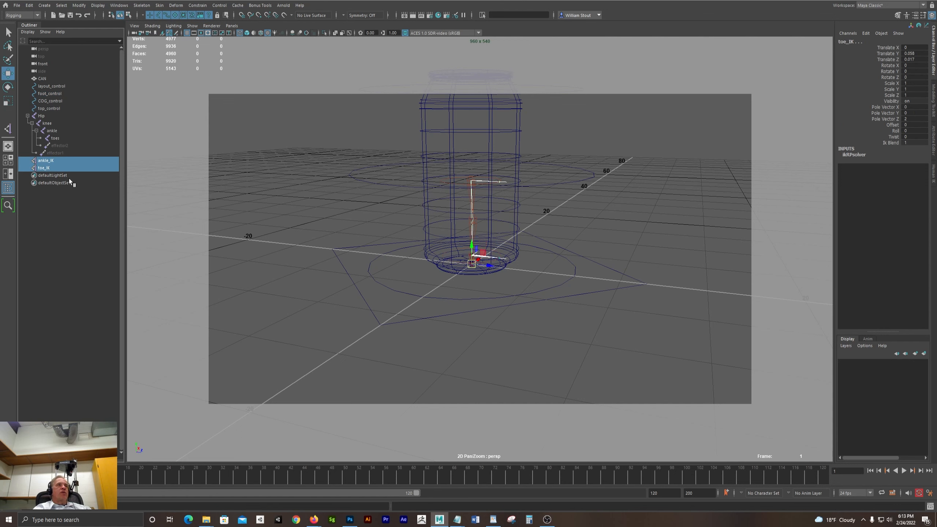
{"action": "left_click", "coordinate": [388, 305], "text": "shift"}
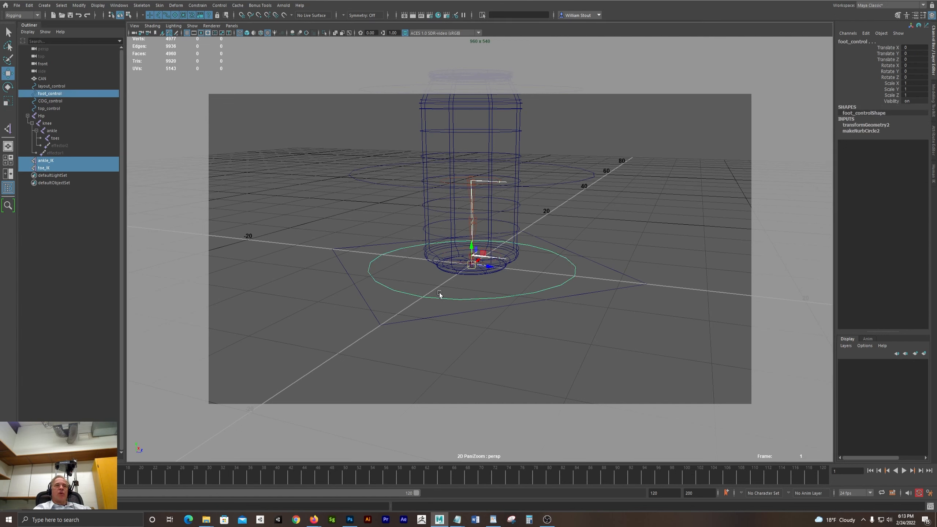
{"action": "key", "text": "p"}
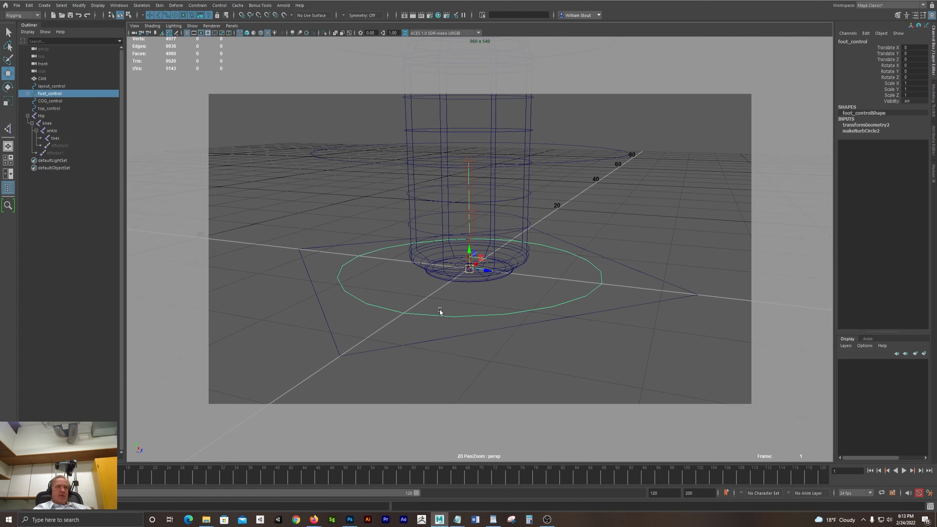
Test-lift foot_control to about Y 1.75 and check the ankle_IK and toe_IK handles nested under it
{"action": "left_click_drag", "start_coordinate": [432, 246], "coordinate": [463, 235], "text": "alt"}
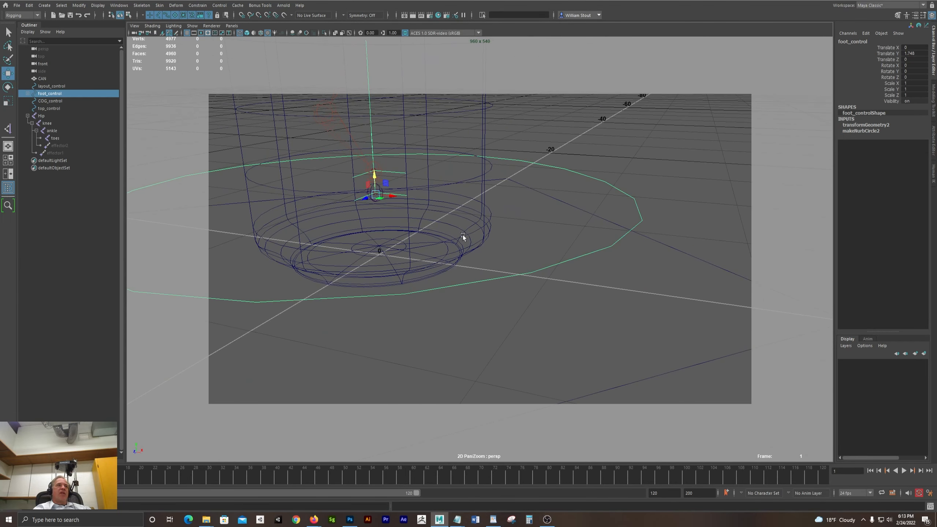
{"action": "left_click", "coordinate": [27, 93]}
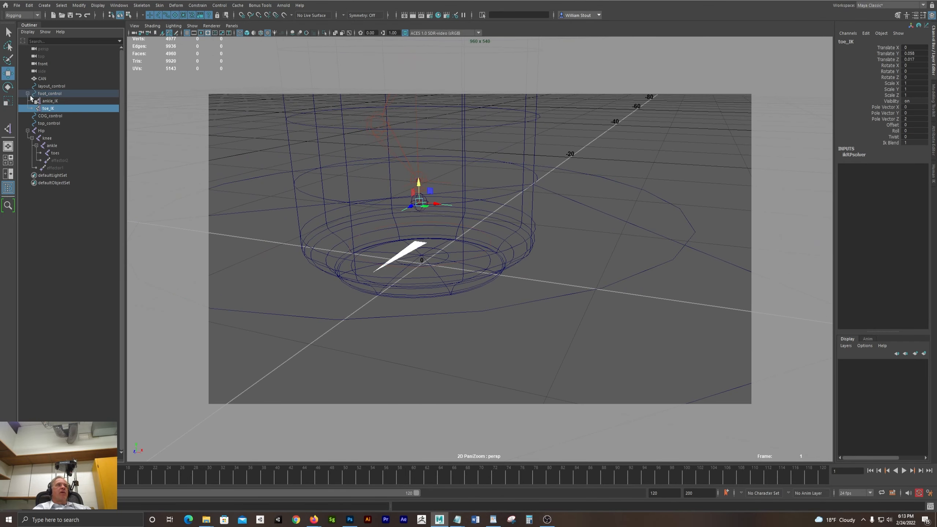
{"action": "left_click", "coordinate": [58, 95]}
{"action": "left_click", "coordinate": [56, 103]}
{"action": "left_click", "coordinate": [55, 108]}
{"action": "left_click", "coordinate": [27, 95]}
{"action": "left_click", "coordinate": [27, 93]}
{"action": "left_click", "coordinate": [55, 101]}
{"action": "left_click", "coordinate": [54, 109]}
{"action": "left_click", "coordinate": [34, 101]}
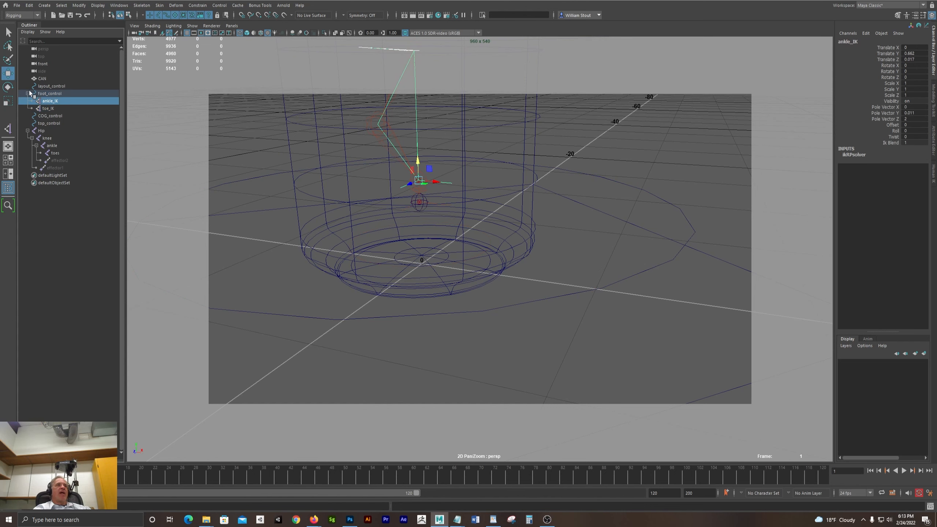
{"action": "left_click", "coordinate": [27, 93]}
Reset foot_control's Translate X, Y, Z and Rotate X to 0 and return to the four-view layout
{"action": "left_click_drag", "start_coordinate": [468, 178], "coordinate": [560, 243], "text": "alt"}
{"action": "left_click", "coordinate": [561, 245]}
{"action": "left_click", "coordinate": [909, 47]}
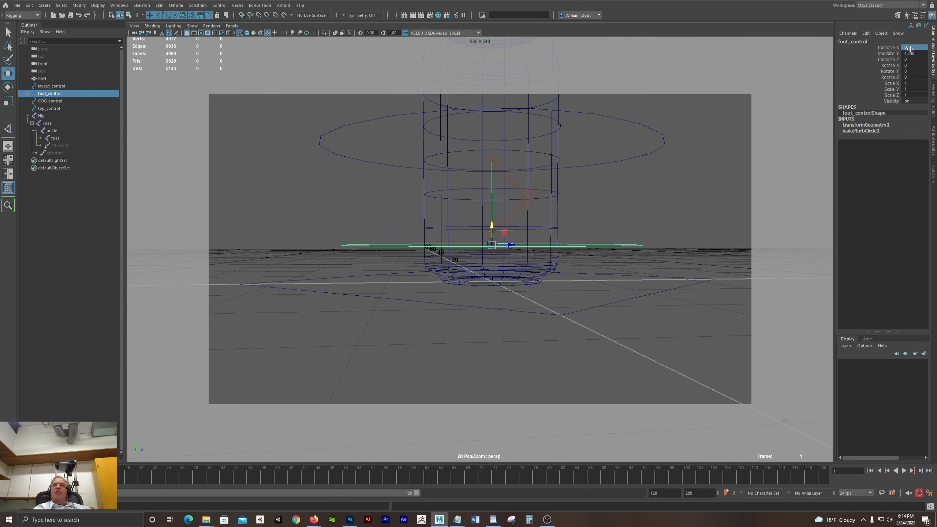
{"action": "mouse_move", "coordinate": [909, 48]}
{"action": "left_mouse_down"}
{"action": "mouse_move", "coordinate": [909, 67]}
{"action": "mouse_move", "coordinate": [909, 60]}
{"action": "left_mouse_up"}
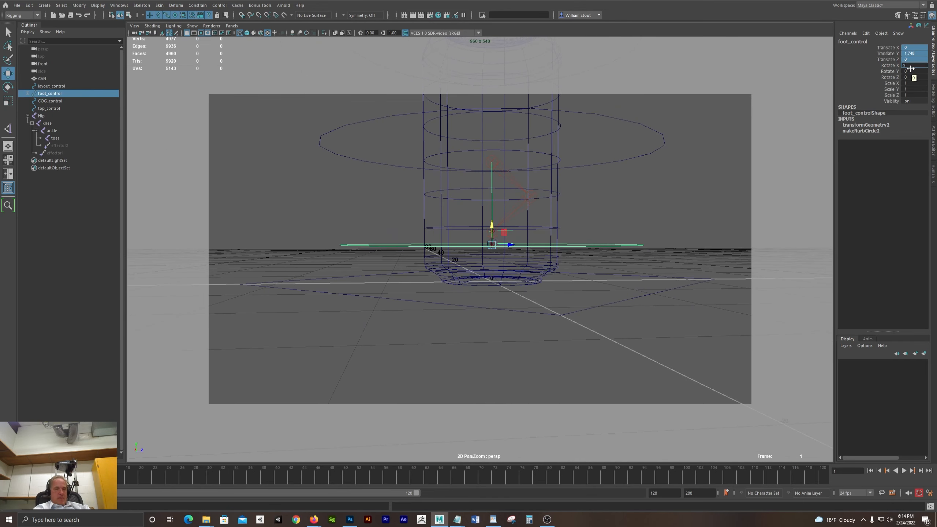
{"action": "key", "text": "Return"}
{"action": "left_click_drag", "start_coordinate": [626, 279], "coordinate": [483, 243], "text": "alt"}
{"action": "left_click_drag", "start_coordinate": [569, 274], "coordinate": [451, 289], "text": "alt"}
{"action": "key", "text": "ctrl+z"}
{"action": "key", "text": "space"}
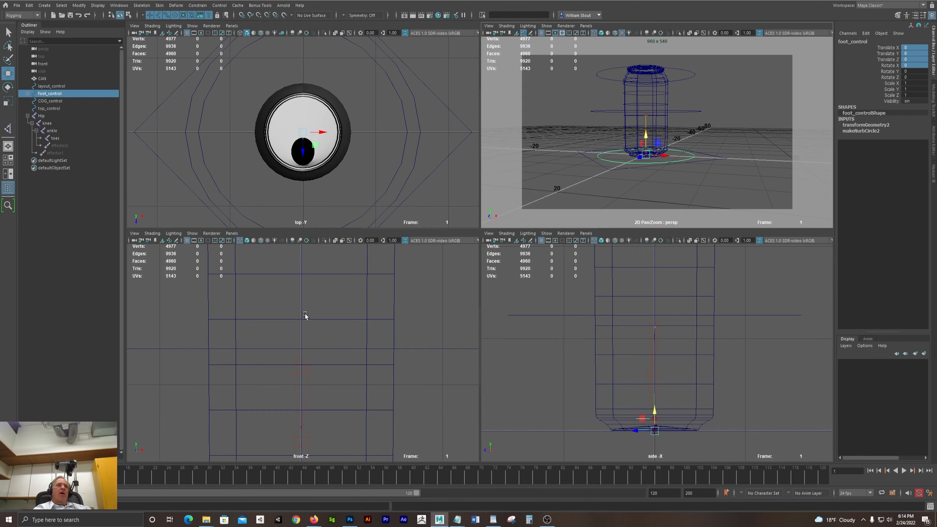
In the front view, draw a small K-shaped curve beside the knee joint with the CV Curve Tool
{"action": "key", "text": "space"}
{"action": "right_click_drag", "start_coordinate": [593, 326], "coordinate": [449, 258], "text": "alt"}
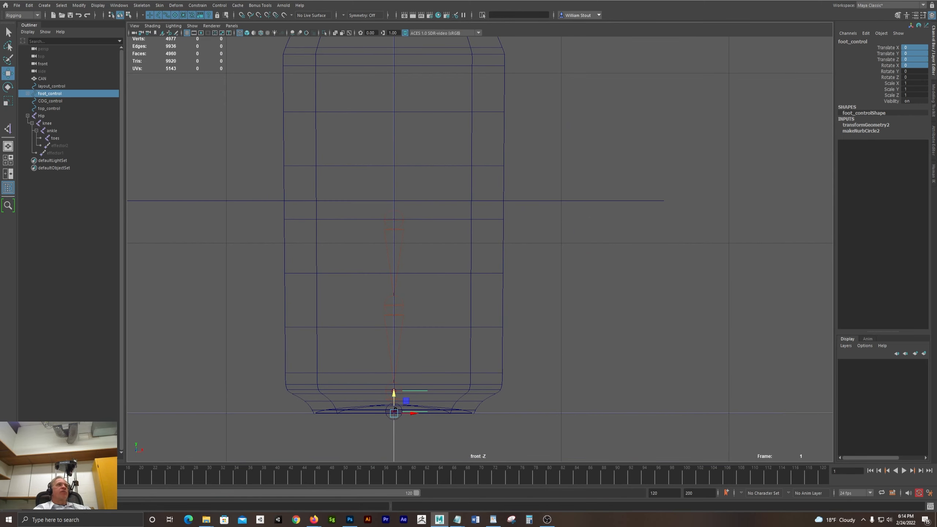
{"action": "left_click", "coordinate": [43, 5]}
{"action": "mouse_move", "coordinate": [62, 66]}
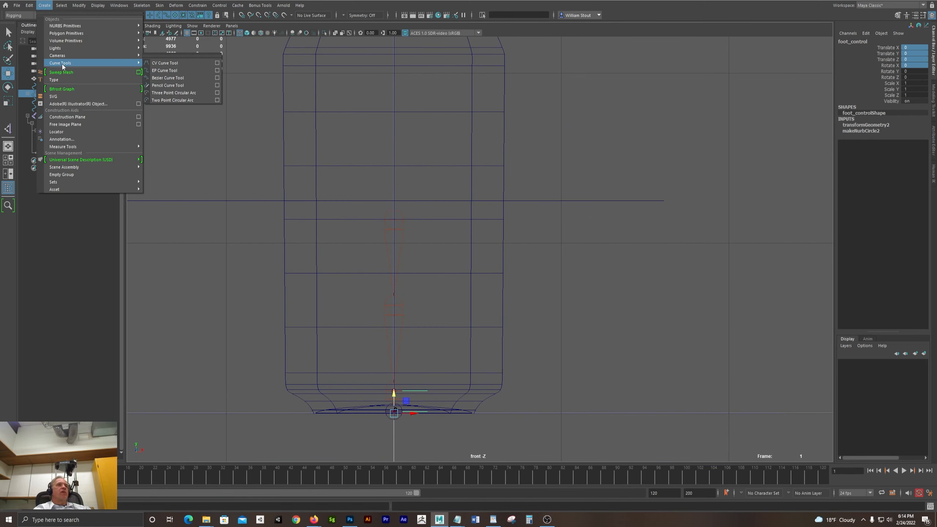
{"action": "left_click", "coordinate": [168, 63]}
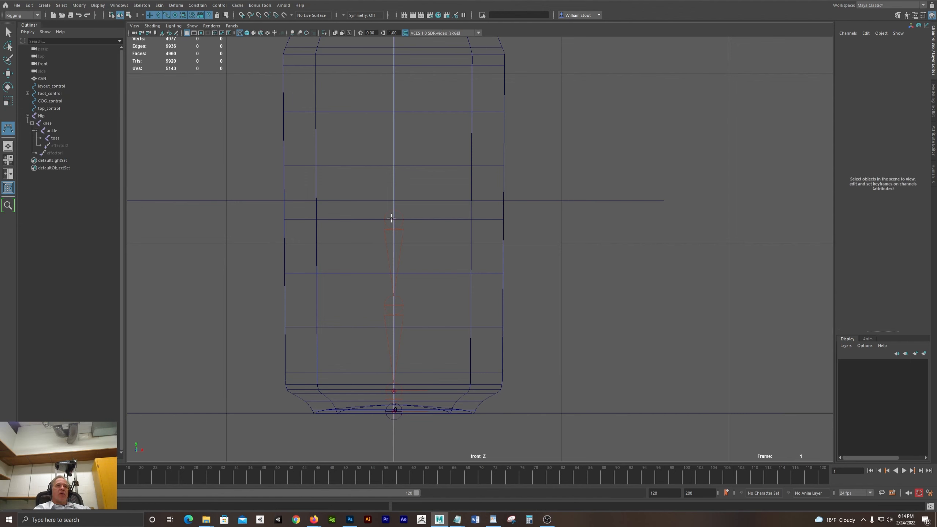
{"action": "right_click_drag", "start_coordinate": [382, 289], "coordinate": [642, 290], "text": "alt"}
{"action": "middle_click_drag", "start_coordinate": [431, 333], "coordinate": [509, 288], "text": "alt"}
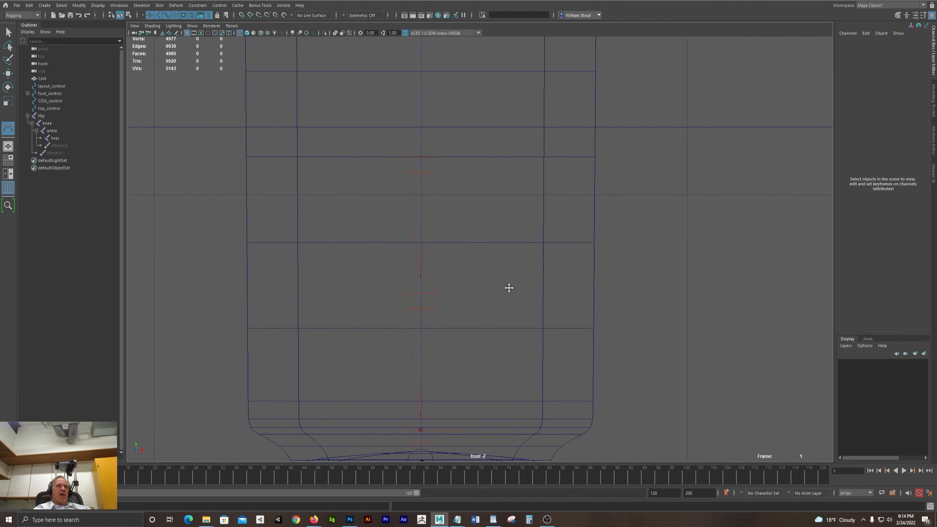
{"action": "left_click", "coordinate": [419, 292]}
{"action": "key", "text": "Return"}
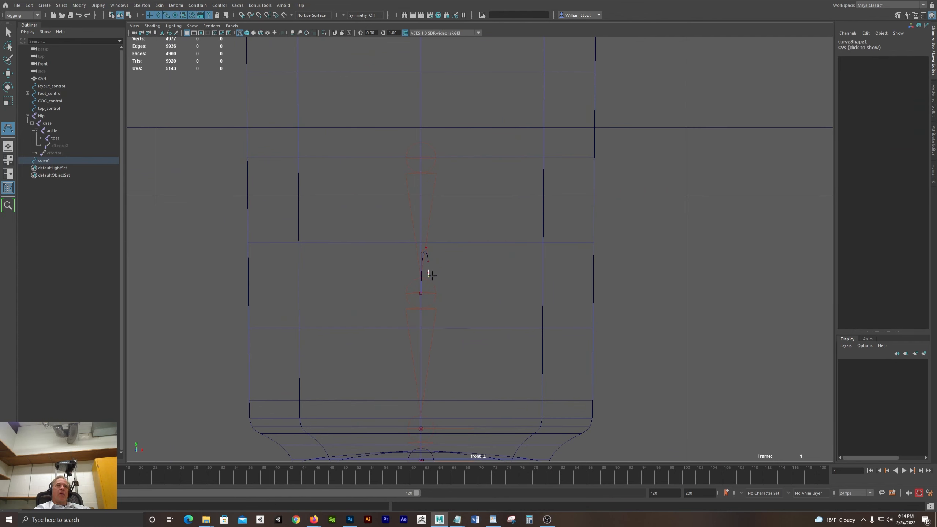
{"action": "left_click", "coordinate": [436, 273]}
{"action": "left_click", "coordinate": [443, 263]}
{"action": "left_click", "coordinate": [451, 267]}
{"action": "left_click", "coordinate": [450, 274]}
{"action": "left_click", "coordinate": [435, 284]}
{"action": "left_click", "coordinate": [438, 292]}
{"action": "left_click", "coordinate": [426, 297]}
{"action": "left_click", "coordinate": [424, 317]}
{"action": "key", "text": "Return"}
Snap the K-shaped curve's pivot to the knee joint
{"action": "key", "text": "w"}
{"action": "scroll", "coordinate": [592, 226], "scroll_direction": "down", "scroll_amount": 5}
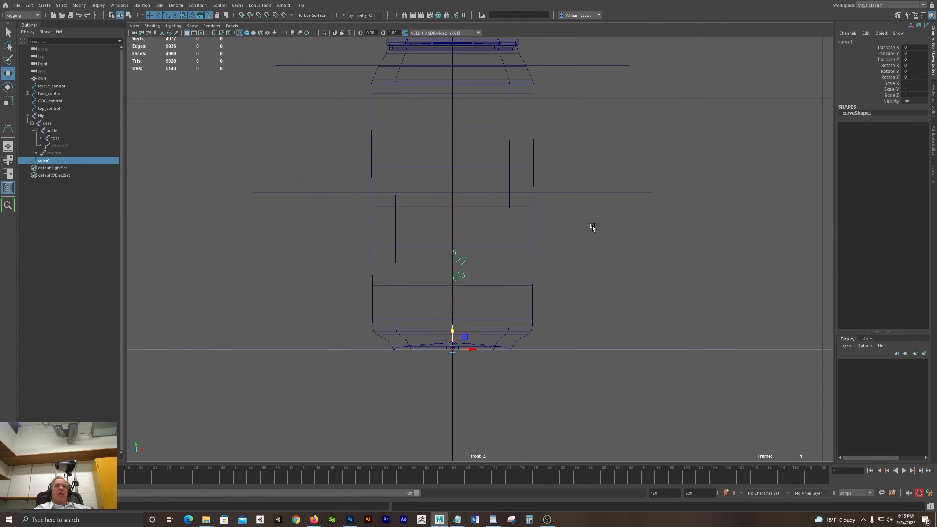
{"action": "scroll", "coordinate": [519, 249], "scroll_direction": "up", "scroll_amount": 2}
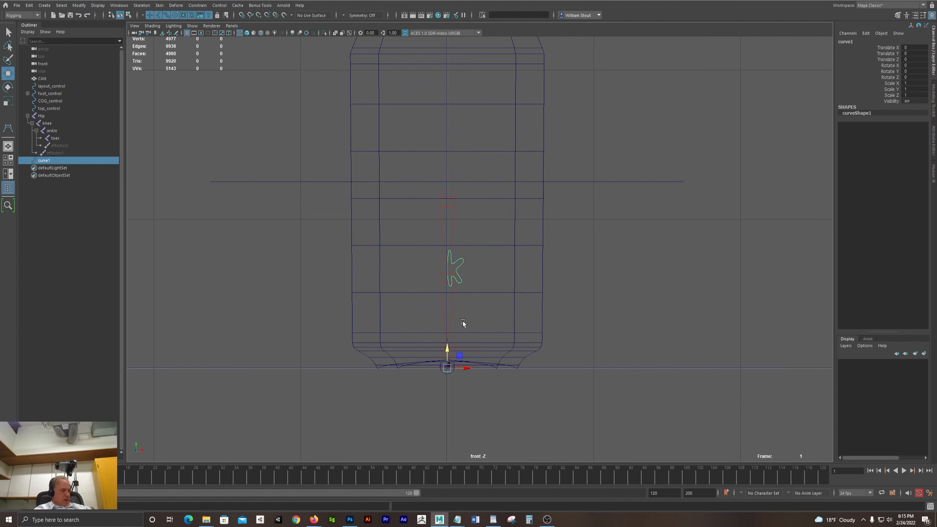
{"action": "key", "text": "v"}
{"action": "left_click_drag", "start_coordinate": [447, 285], "coordinate": [448, 274]}
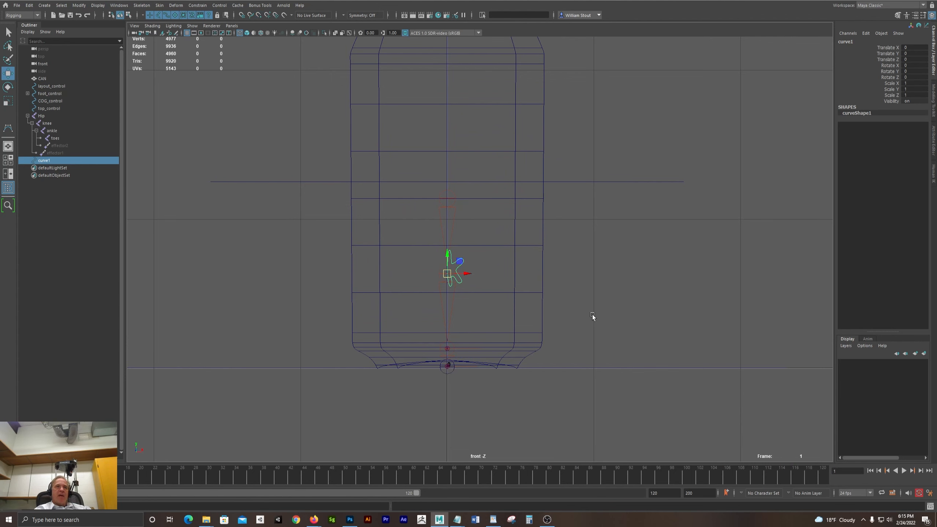
Move the K-shaped curve out in front of the can along Z and set its Translate Z to 15
{"action": "key", "text": "space"}
{"action": "left_click_drag", "start_coordinate": [630, 372], "coordinate": [456, 371]}
{"action": "right_click_drag", "start_coordinate": [657, 362], "coordinate": [580, 368], "text": "alt"}
{"action": "middle_click_drag", "start_coordinate": [581, 368], "coordinate": [649, 363], "text": "alt"}
{"action": "right_click_drag", "start_coordinate": [649, 362], "coordinate": [623, 362], "text": "alt"}
{"action": "left_click_drag", "start_coordinate": [581, 360], "coordinate": [508, 370]}
{"action": "mouse_move", "coordinate": [601, 361]}
{"action": "middle_mouse_down", "text": "alt"}
{"action": "mouse_move", "coordinate": [611, 357]}
{"action": "mouse_move", "coordinate": [612, 367]}
{"action": "middle_mouse_up", "text": "alt"}
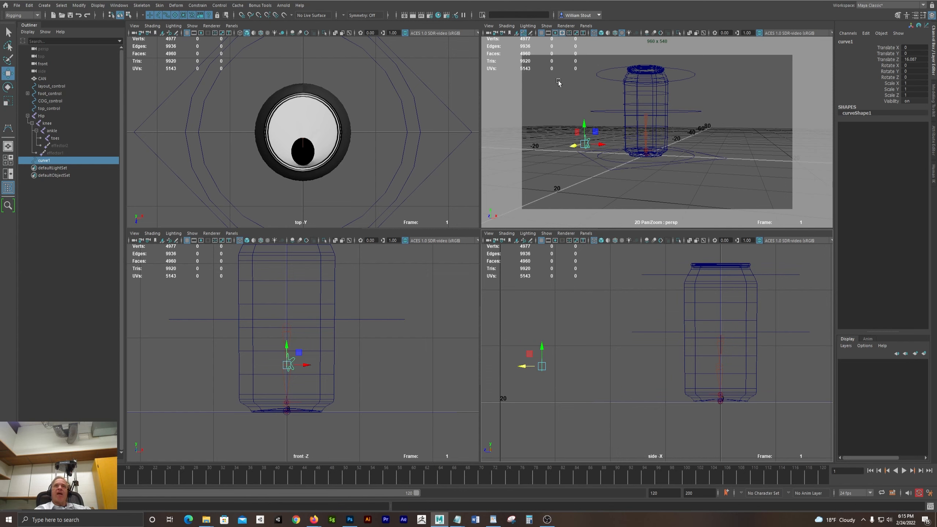
{"action": "left_click_drag", "start_coordinate": [627, 155], "coordinate": [641, 111], "text": "alt"}
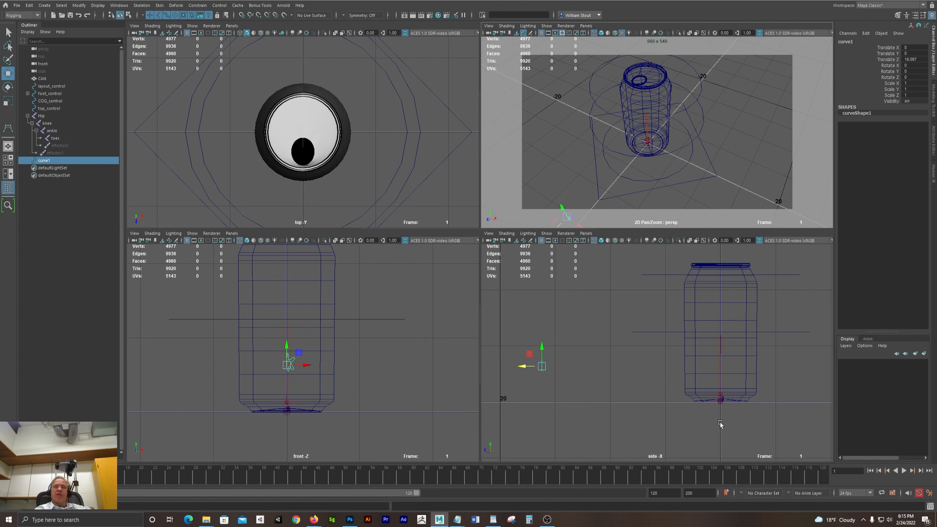
{"action": "scroll", "coordinate": [543, 373], "scroll_direction": "up", "scroll_amount": 1}
{"action": "middle_click_drag", "start_coordinate": [543, 374], "coordinate": [530, 390], "text": "alt"}
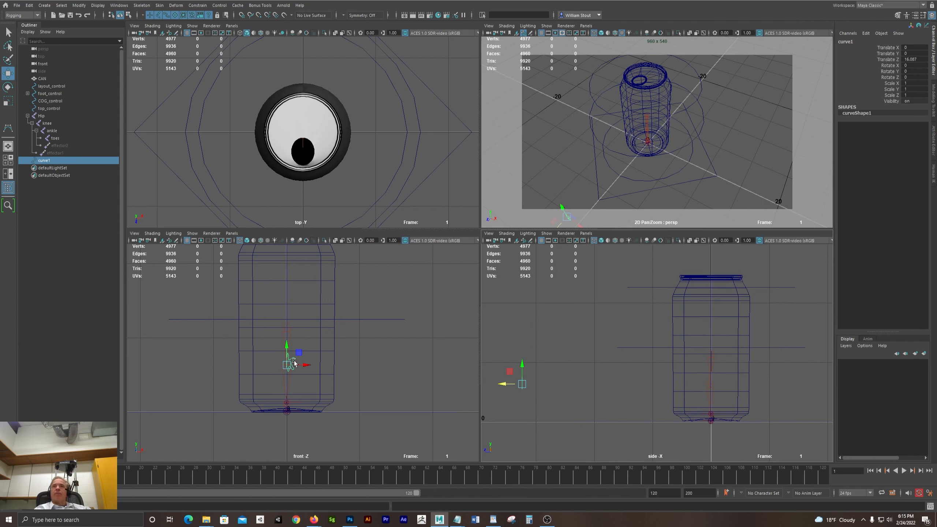
{"action": "double_click", "coordinate": [912, 59]}
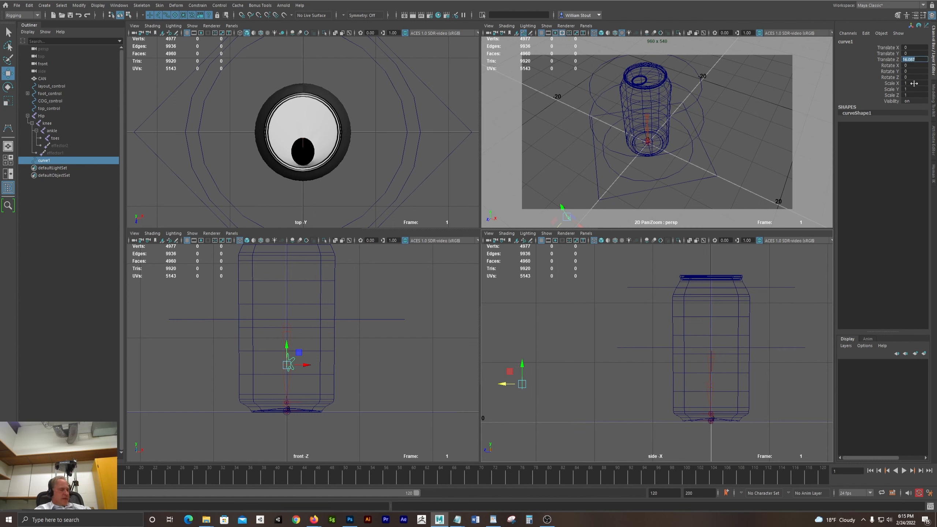
{"action": "type", "text": "15"}
{"action": "key", "text": "Return"}
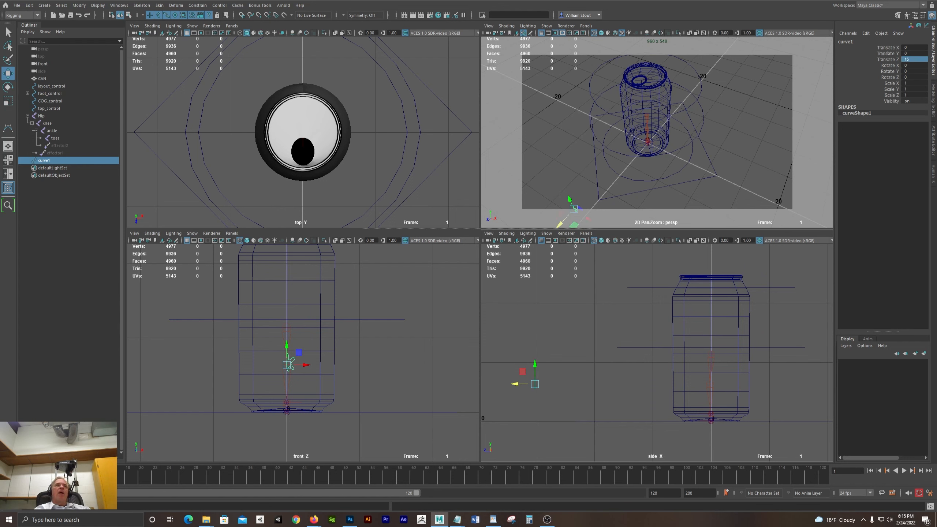
Freeze the K-shaped curve's transformations and rename it knee_PV
{"action": "left_click", "coordinate": [79, 5]}
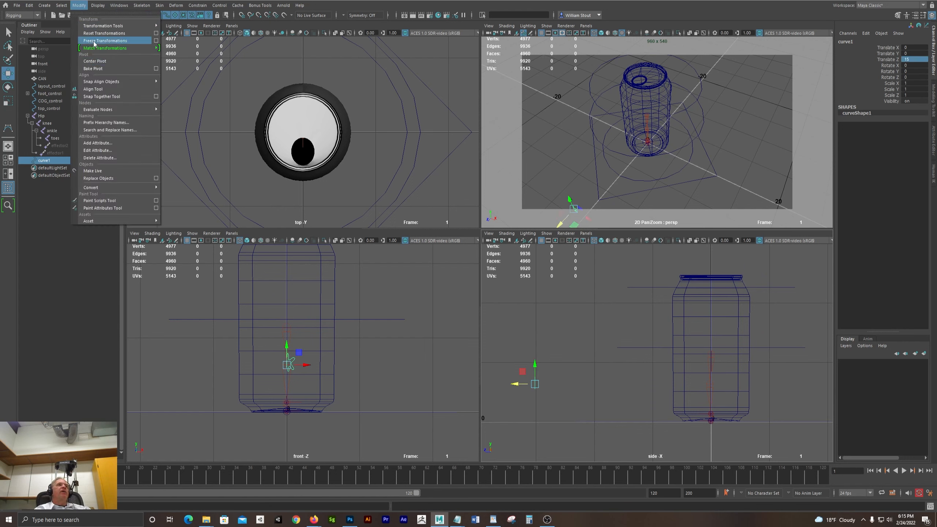
{"action": "left_click", "coordinate": [95, 41]}
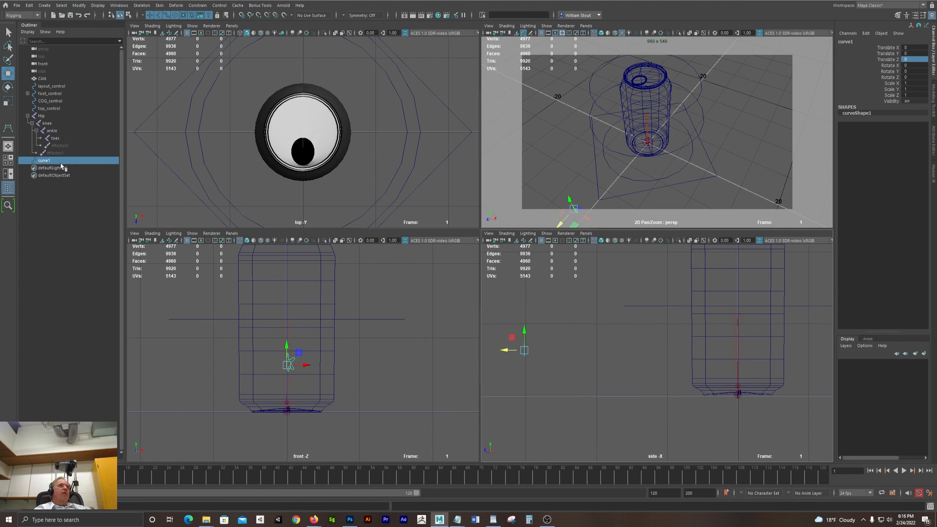
{"action": "double_click", "coordinate": [44, 160]}
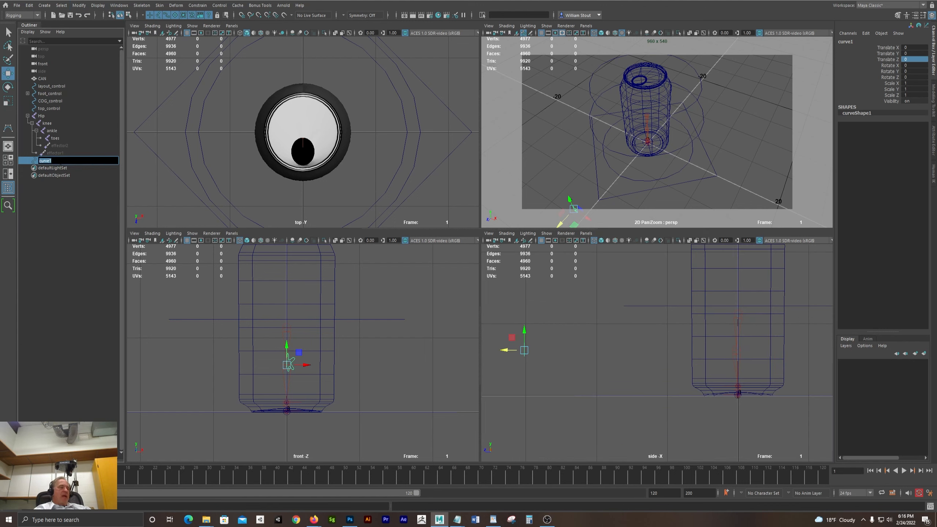
{"action": "type", "text": "knee"}
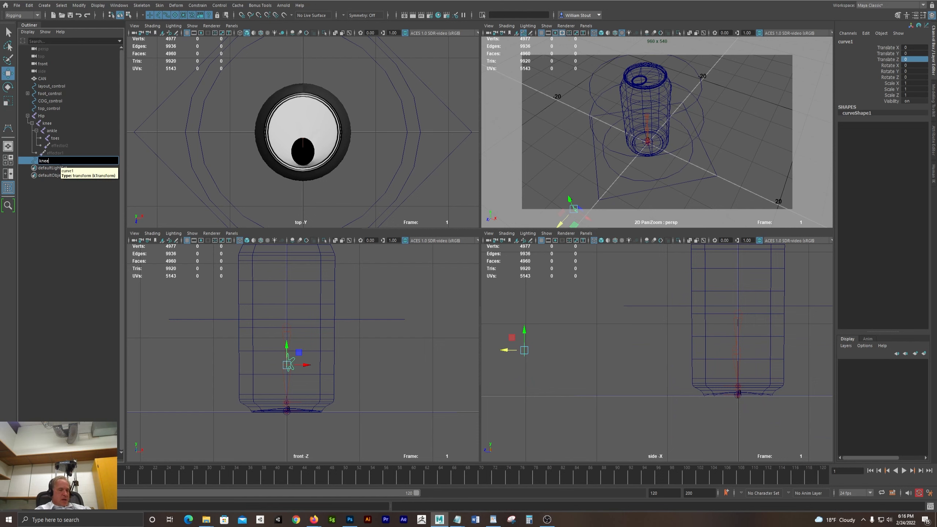
{"action": "type", "text": "_PV"}
{"action": "key", "text": "Return"}
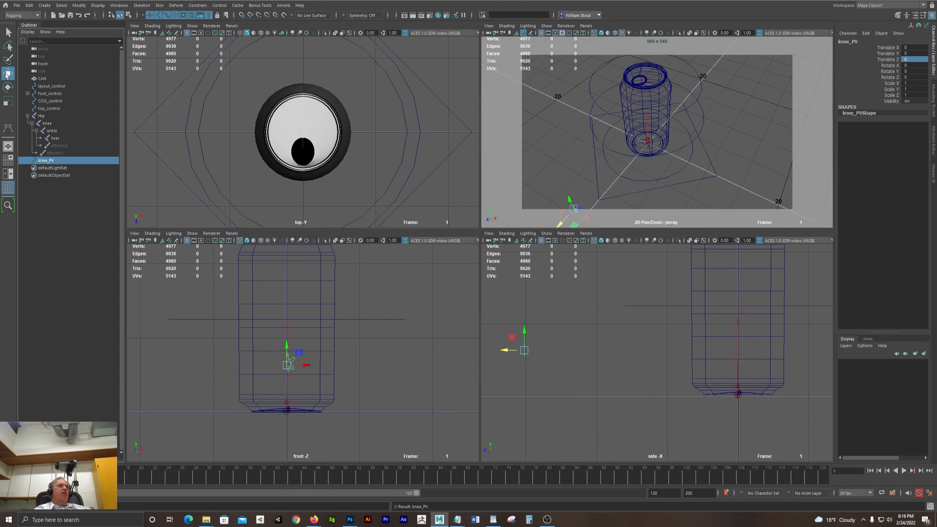
Apply a Pole Vector constraint from knee_PV to the ankle_IK handle, and clear the selection
{"action": "left_click", "coordinate": [27, 94]}
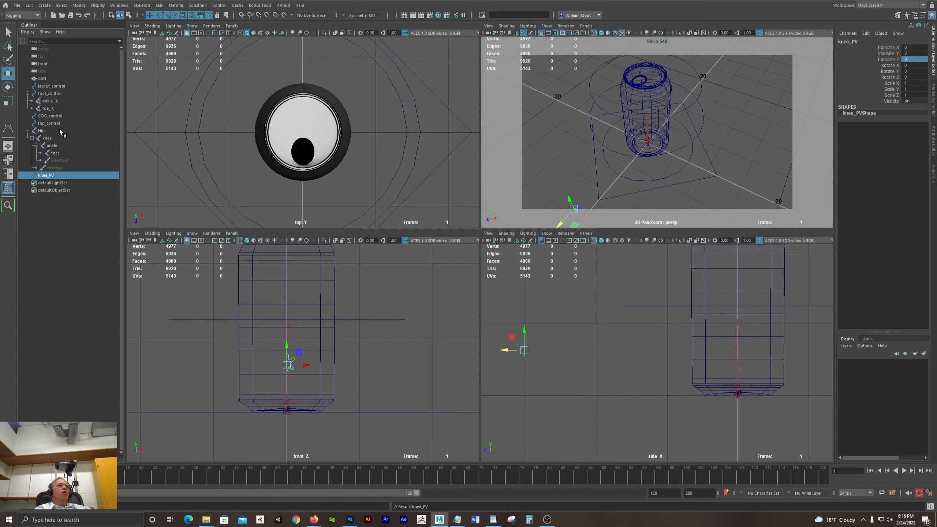
{"action": "left_click", "coordinate": [50, 100], "text": "ctrl"}
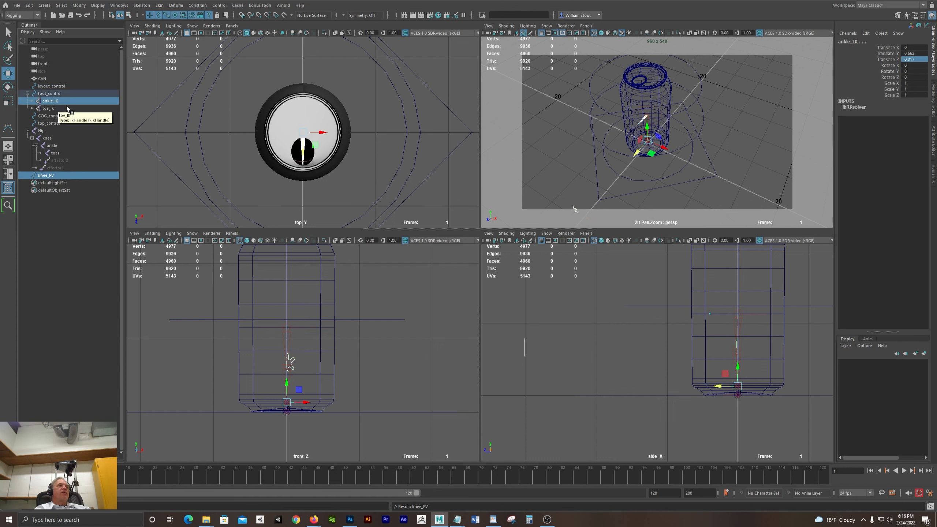
{"action": "left_click", "coordinate": [197, 5]}
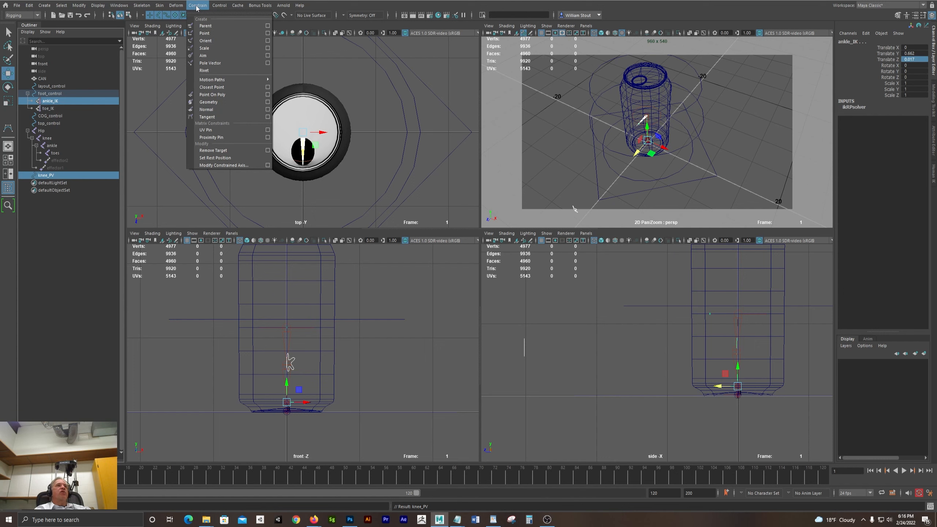
{"action": "left_click", "coordinate": [211, 63]}
{"action": "left_click", "coordinate": [670, 199]}
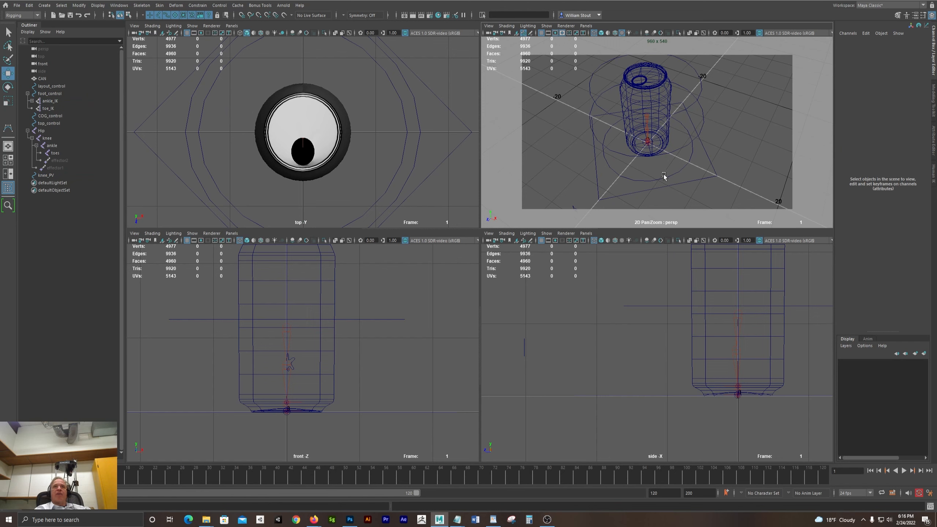
Test the knee by lifting foot_control to about Y 1.81 and shifting knee_PV sideways, and undo the knee_PV move
{"action": "left_click", "coordinate": [665, 179]}
{"action": "left_click_drag", "start_coordinate": [663, 187], "coordinate": [647, 171], "text": "alt"}
{"action": "left_click_drag", "start_coordinate": [649, 128], "coordinate": [649, 115]}
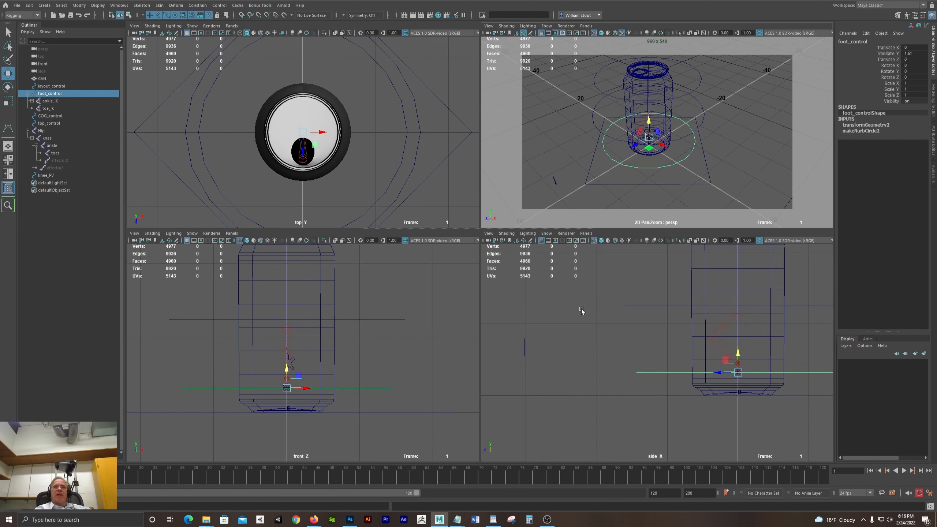
{"action": "left_click_drag", "start_coordinate": [549, 169], "coordinate": [665, 227]}
{"action": "key", "text": "ctrl+z"}
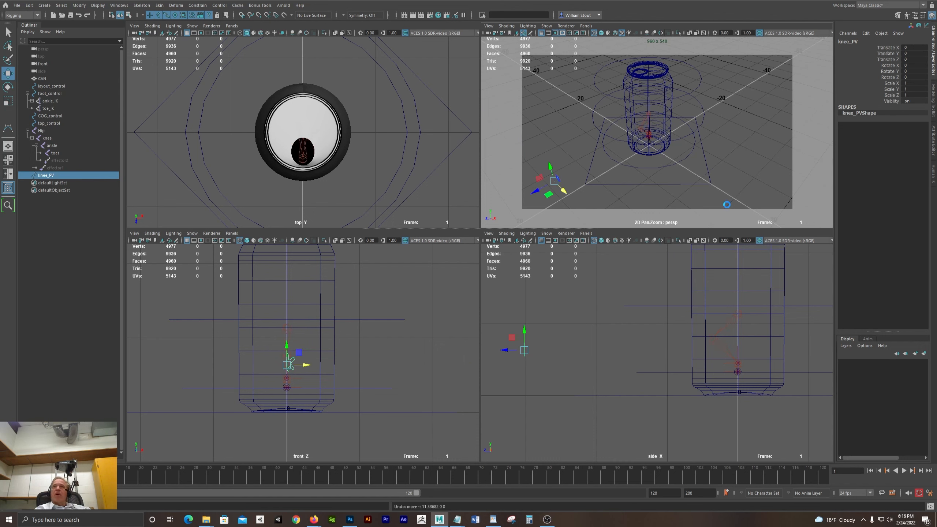
Reset foot_control's Translate X, Y, Z and Rotate X to 0 and save the scene
{"action": "left_click", "coordinate": [686, 159]}
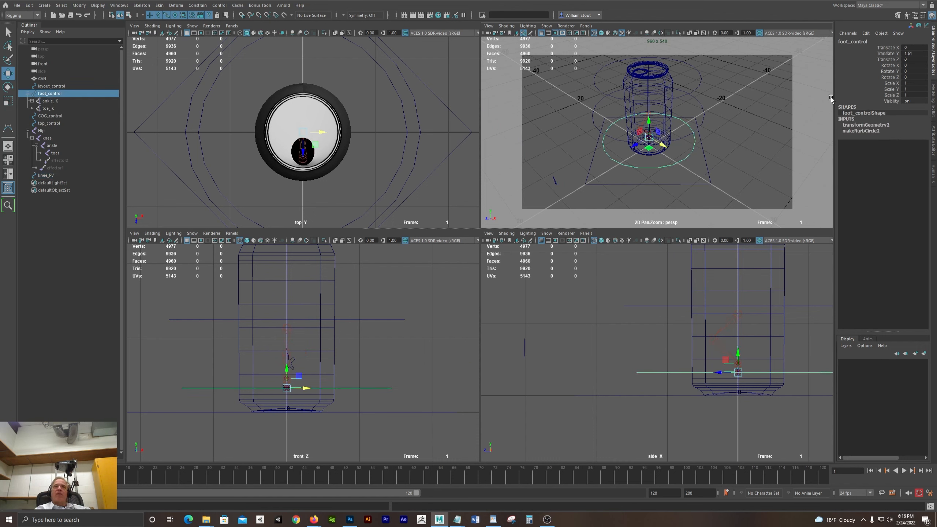
{"action": "left_click_drag", "start_coordinate": [906, 46], "coordinate": [904, 66]}
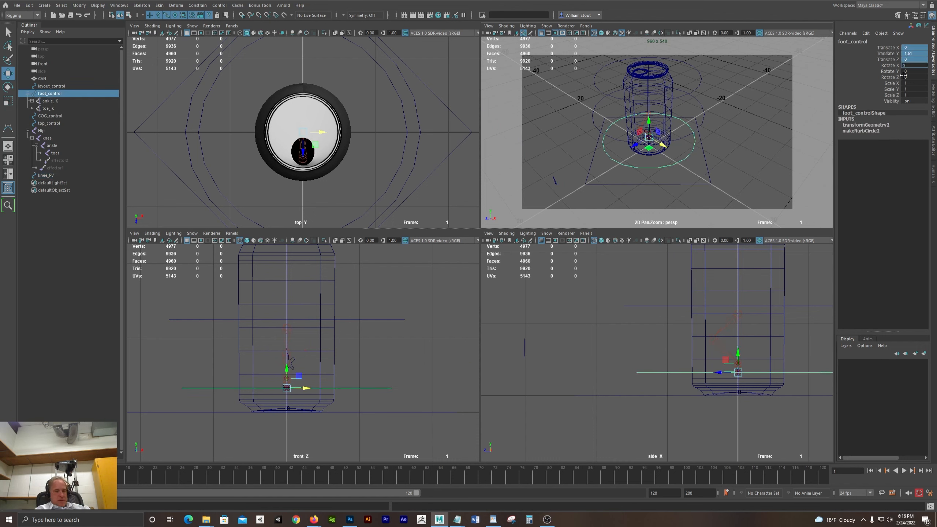
{"action": "type", "text": "0"}
{"action": "key", "text": "Return"}
{"action": "key", "text": "ctrl+s"}
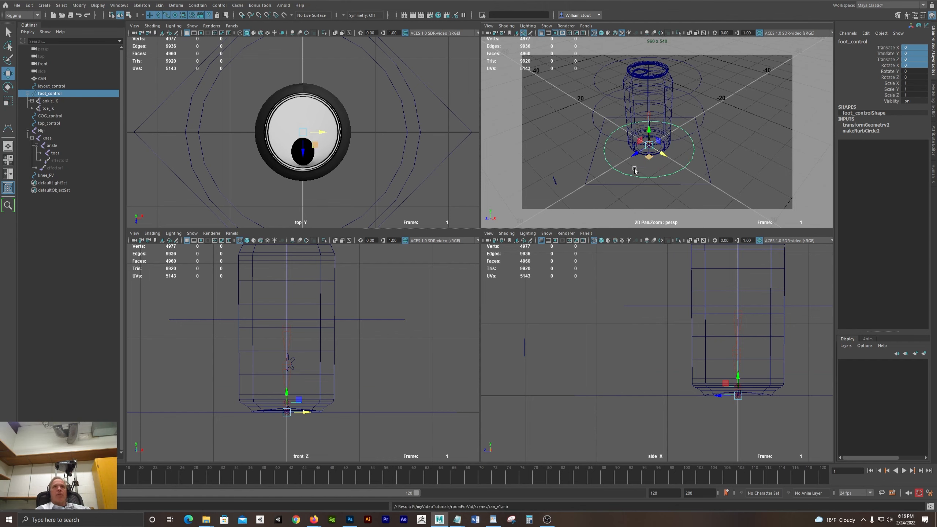
Frame the COG_control circle in the enlarged perspective view and turn off the gate mask and resolution gate
{"action": "key", "text": "space"}
{"action": "left_click_drag", "start_coordinate": [553, 235], "coordinate": [516, 219], "text": "alt"}
{"action": "left_click", "coordinate": [516, 220]}
{"action": "key", "text": "f"}
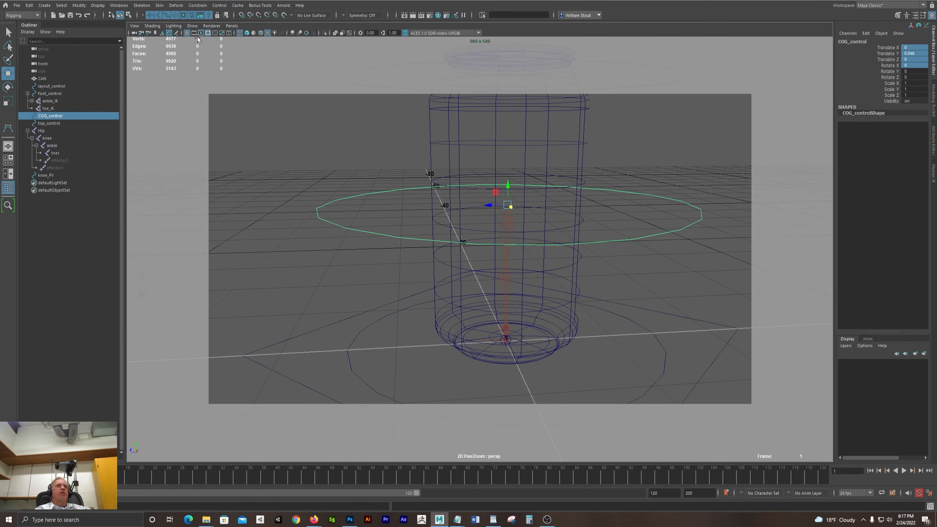
{"action": "left_click", "coordinate": [205, 33]}
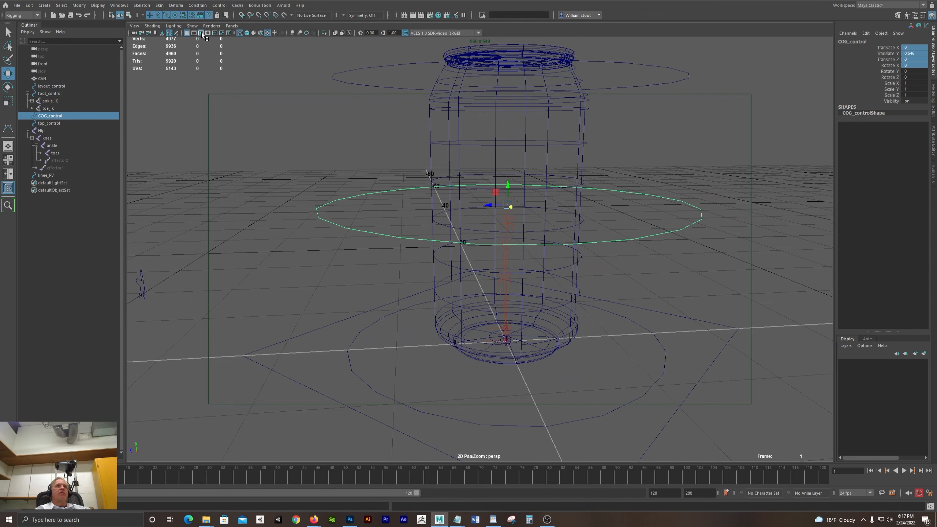
{"action": "left_click", "coordinate": [202, 33]}
{"action": "left_click_drag", "start_coordinate": [295, 84], "coordinate": [354, 151], "text": "alt"}
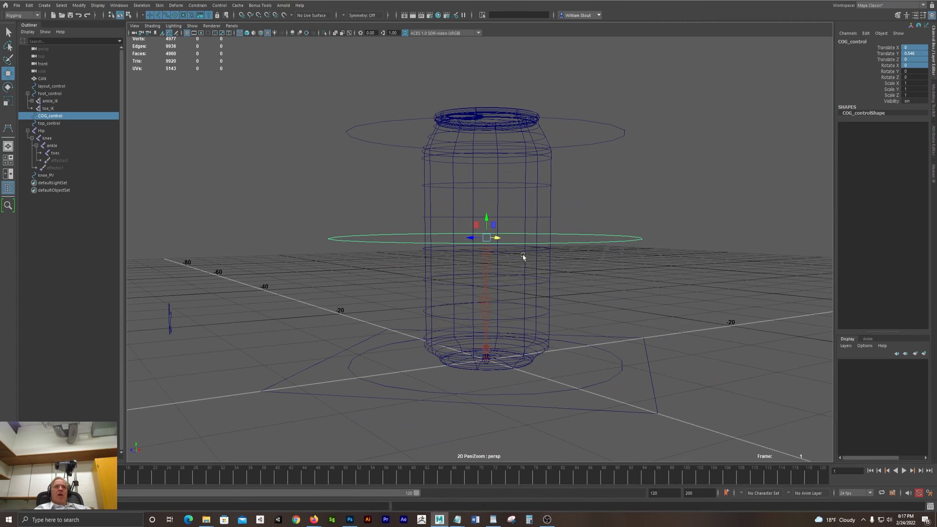
Set COG_control's Translate Y to 0
{"action": "right_click_drag", "start_coordinate": [522, 255], "coordinate": [438, 242], "text": "alt"}
{"action": "double_click", "coordinate": [913, 53]}
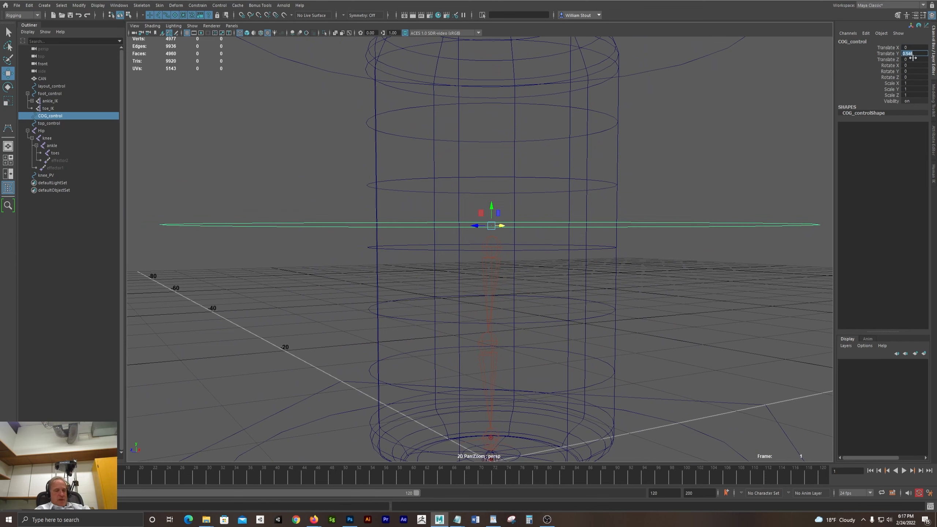
{"action": "type", "text": "0"}
{"action": "key", "text": "Return"}
{"action": "right_click_drag", "start_coordinate": [705, 197], "coordinate": [641, 198], "text": "alt"}
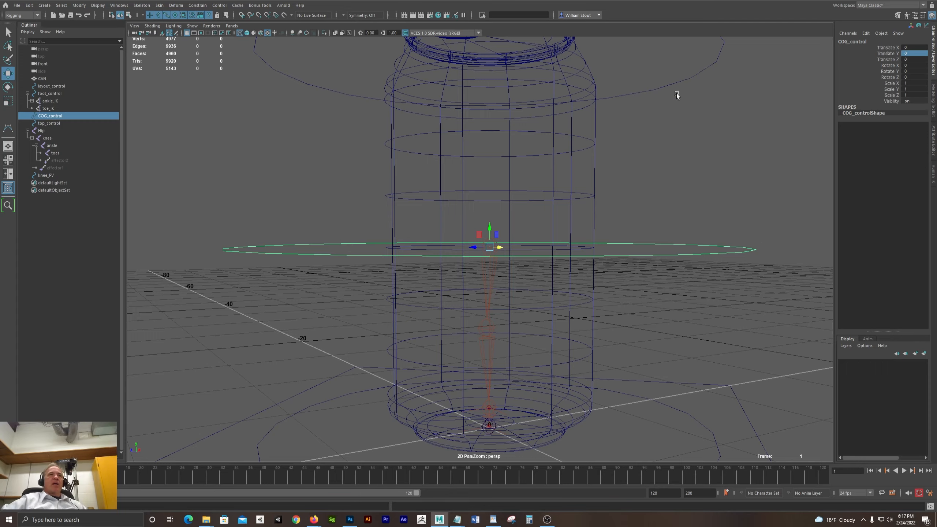
Look over the can and its control curves in perspective and enlarge the side view
{"action": "right_click_drag", "start_coordinate": [702, 149], "coordinate": [618, 114], "text": "alt"}
{"action": "left_click_drag", "start_coordinate": [618, 114], "coordinate": [607, 87], "text": "alt"}
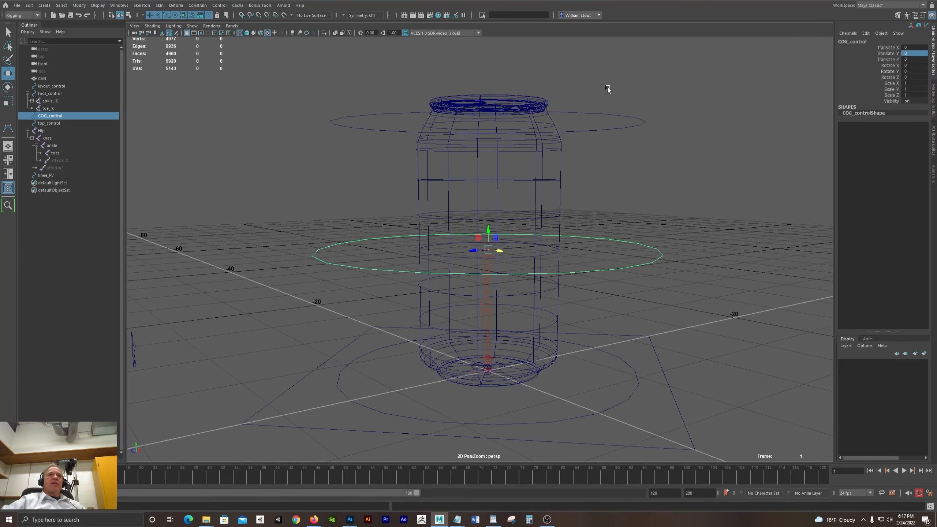
{"action": "left_click_drag", "start_coordinate": [590, 162], "coordinate": [554, 162], "text": "alt"}
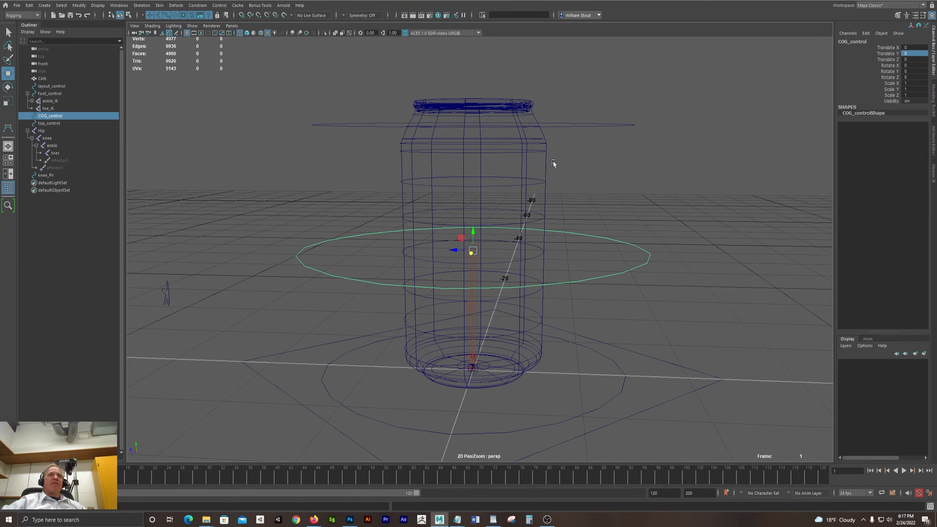
{"action": "key", "text": "space"}
{"action": "key", "text": "space"}
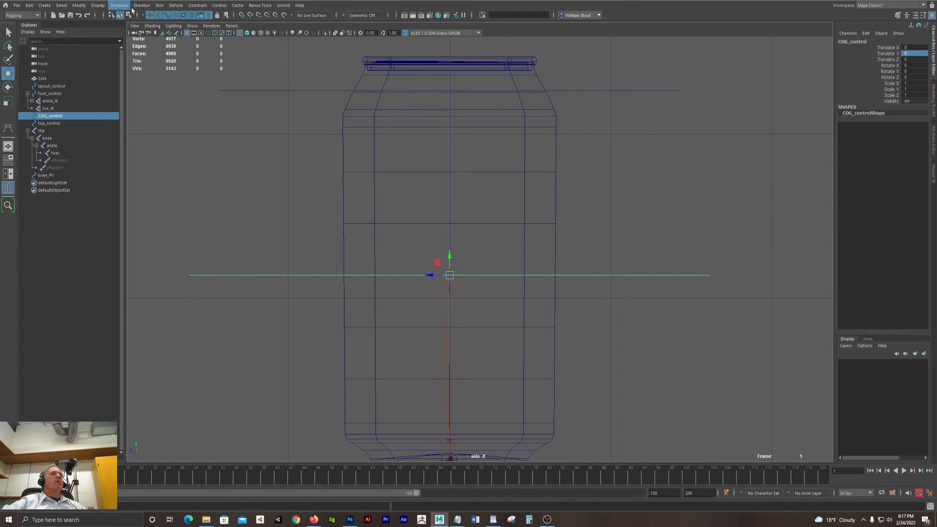
Create a vertical five-joint chain in the side view, from just above the COG_control circle up the can's centre to its lid
{"action": "left_click", "coordinate": [147, 7]}
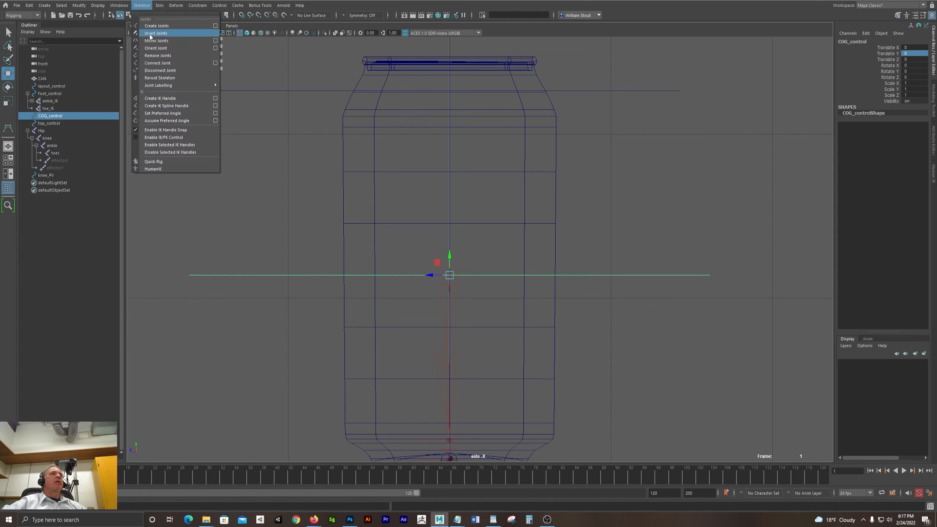
{"action": "left_click", "coordinate": [153, 26]}
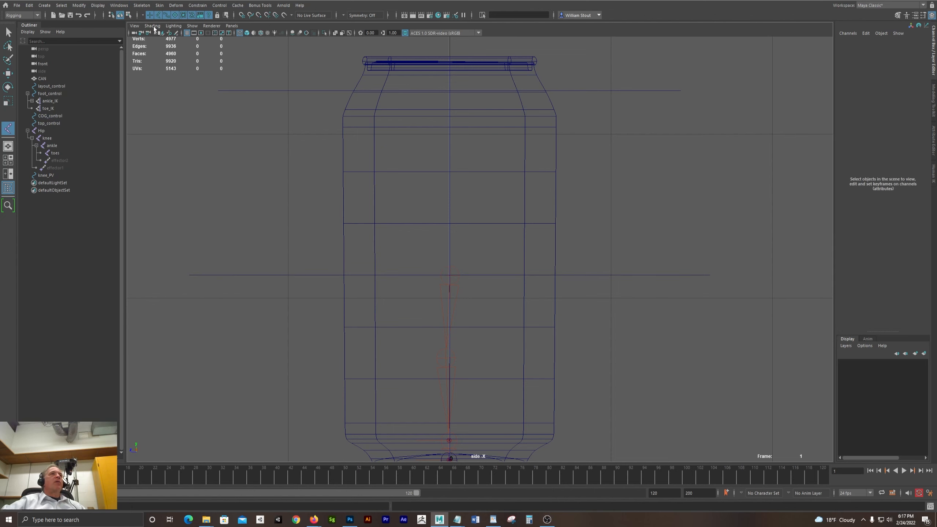
{"action": "left_click", "coordinate": [449, 258]}
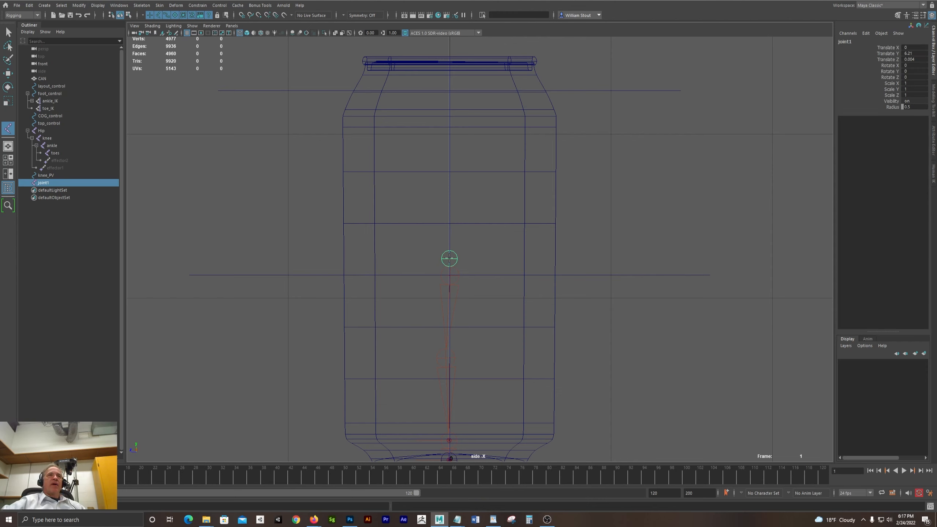
{"action": "left_click", "coordinate": [450, 223]}
{"action": "left_click", "coordinate": [449, 171]}
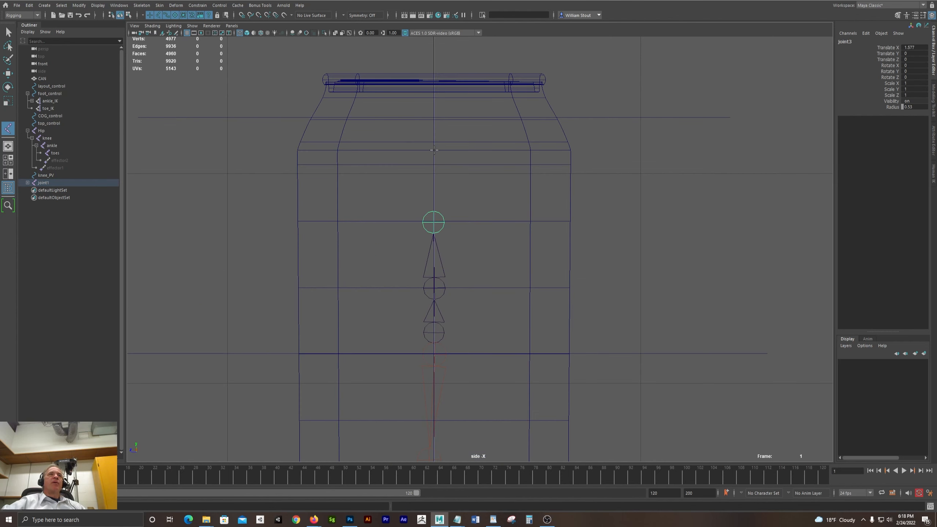
{"action": "left_click", "coordinate": [433, 149]}
{"action": "left_click", "coordinate": [434, 82]}
{"action": "mouse_move", "coordinate": [548, 246]}
{"action": "middle_mouse_down", "text": "alt"}
{"action": "mouse_move", "coordinate": [550, 111]}
{"action": "mouse_move", "coordinate": [527, 307]}
{"action": "mouse_move", "coordinate": [548, 262]}
{"action": "middle_mouse_up", "text": "alt"}
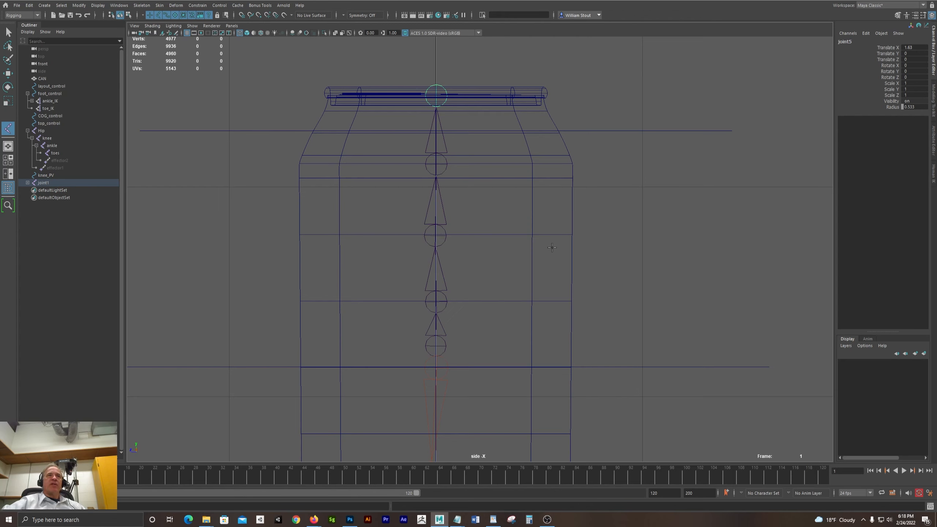
{"action": "key", "text": "Return"}
Try rotating the third joint of the new chain about 40 degrees around Z and undo the rotation
{"action": "key", "text": "e"}
{"action": "left_click", "coordinate": [447, 224]}
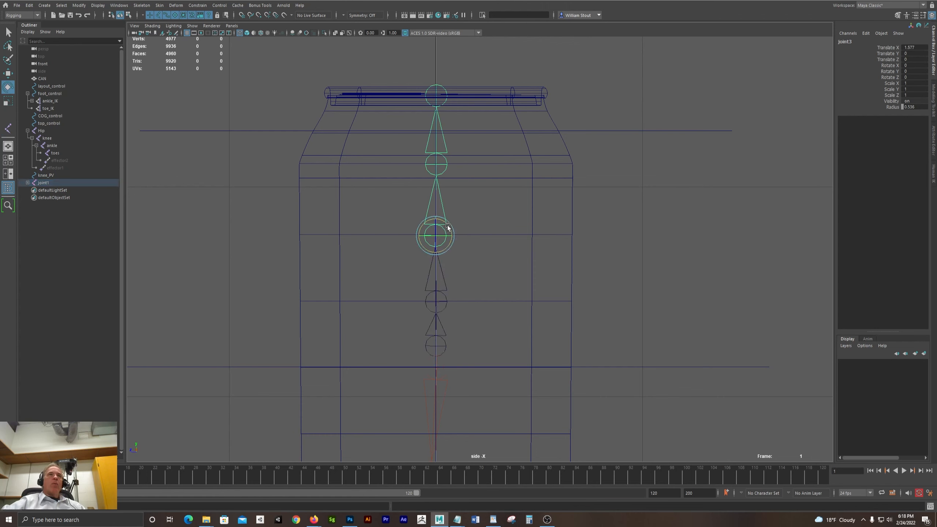
{"action": "left_click", "coordinate": [448, 240]}
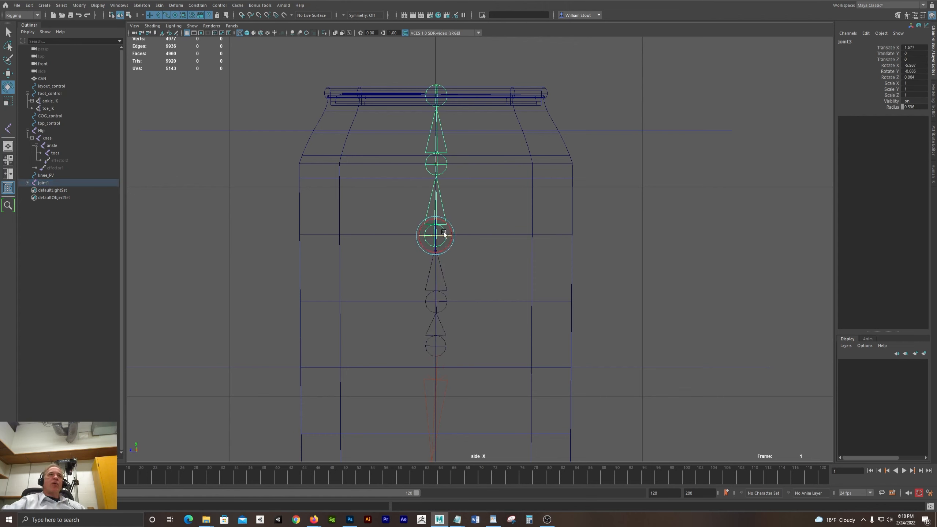
{"action": "key", "text": "ctrl+z"}
{"action": "left_click_drag", "start_coordinate": [449, 249], "coordinate": [453, 236]}
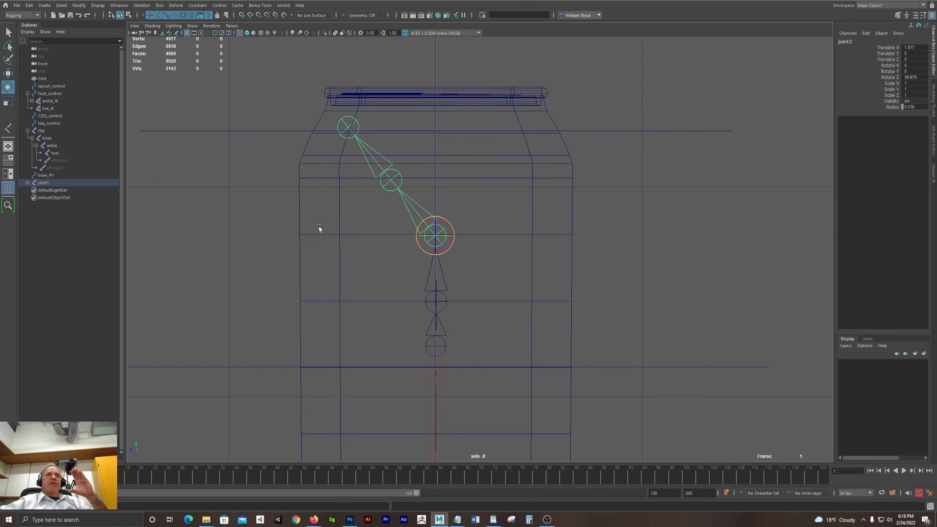
{"action": "scroll", "coordinate": [319, 226], "scroll_direction": "up", "scroll_amount": 1}
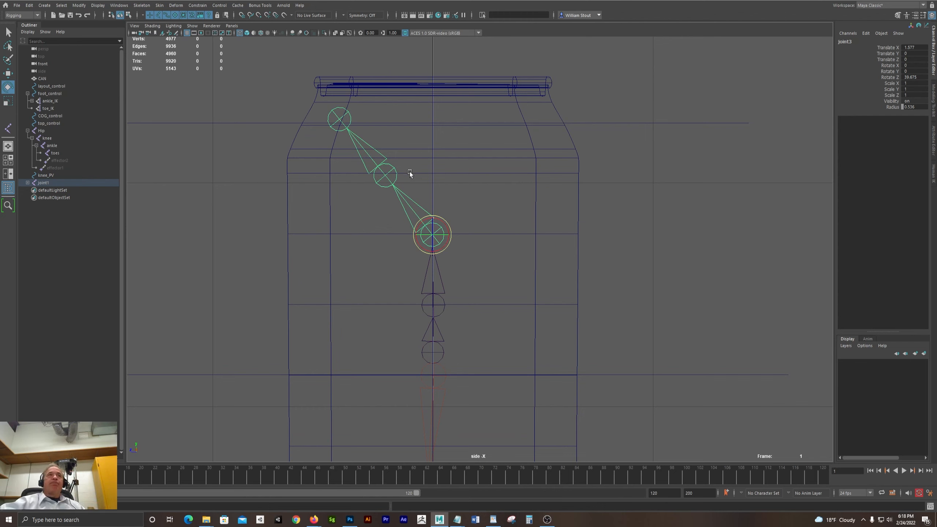
{"action": "key", "text": "ctrl+z"}
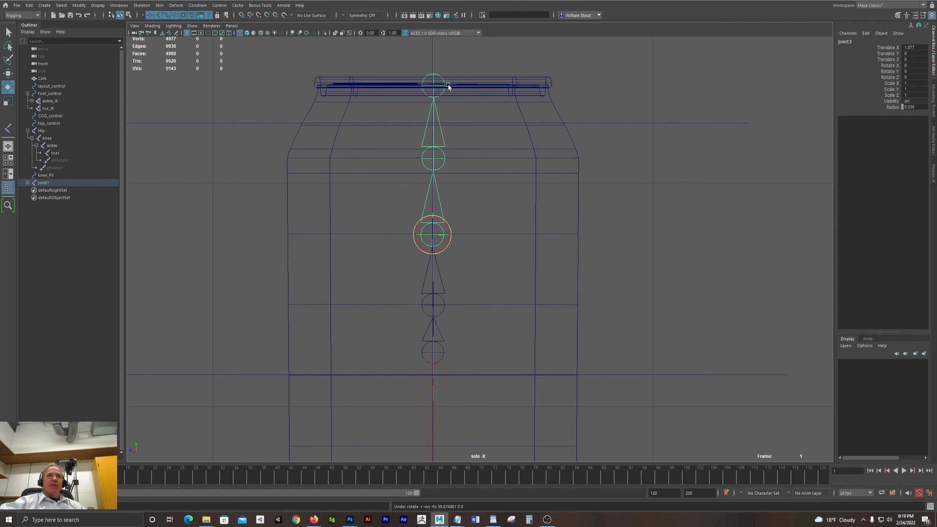
Check the top_control circle against the new joint chain and save the scene
{"action": "scroll", "coordinate": [553, 244], "scroll_direction": "down", "scroll_amount": 2}
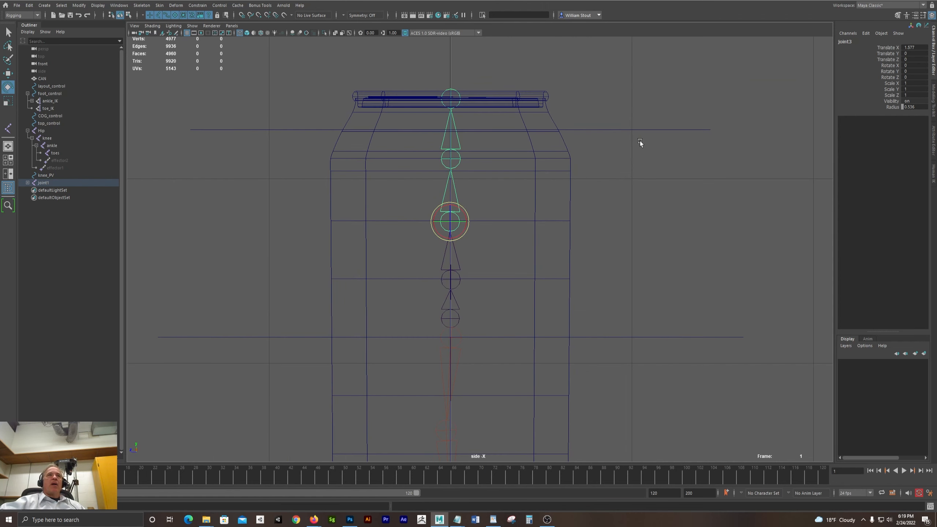
{"action": "left_click_drag", "start_coordinate": [622, 121], "coordinate": [621, 142]}
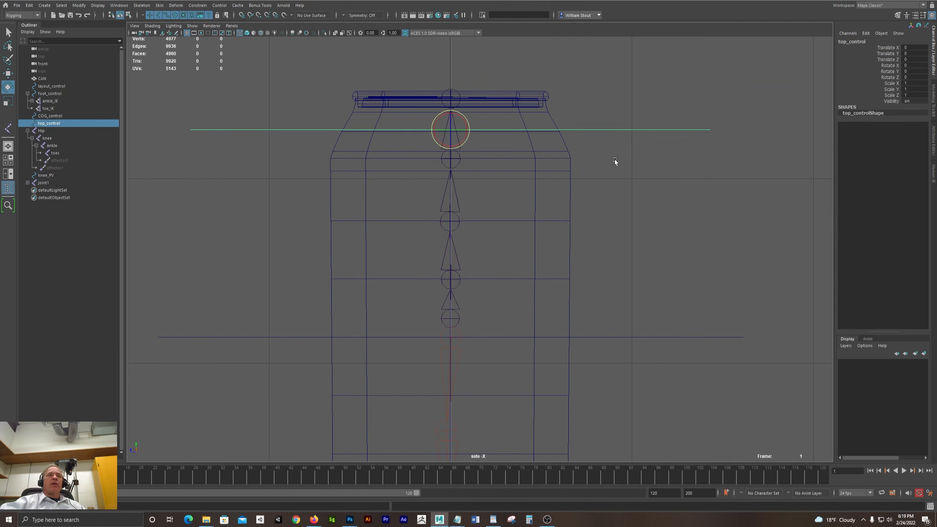
{"action": "scroll", "coordinate": [591, 243], "scroll_direction": "up", "scroll_amount": 3}
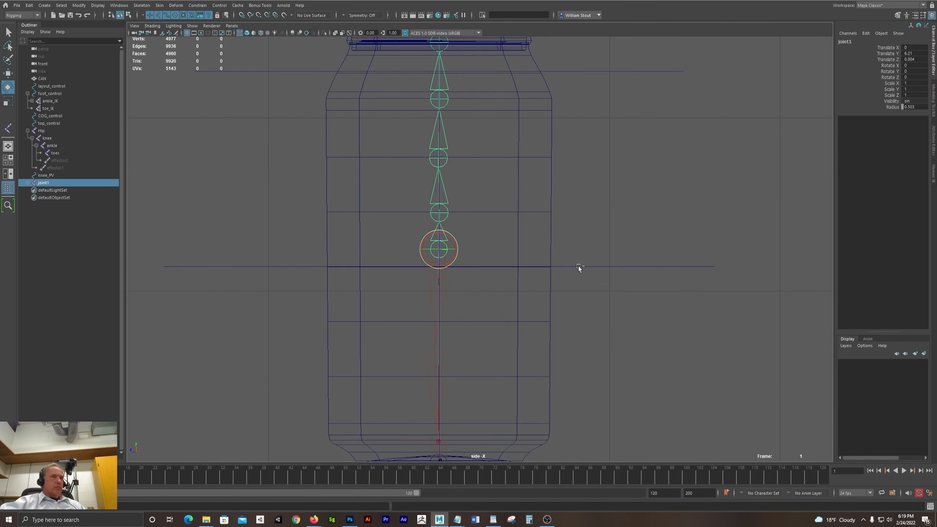
{"action": "key", "text": "ctrl+s"}
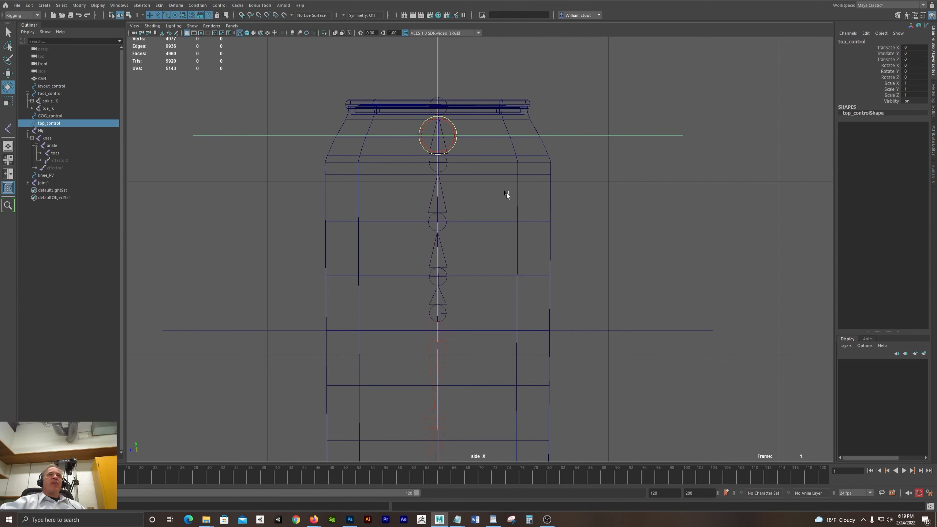
Select the root joint of the upper chain and set the Move tool's axis orientation to Object
{"action": "left_click", "coordinate": [438, 300]}
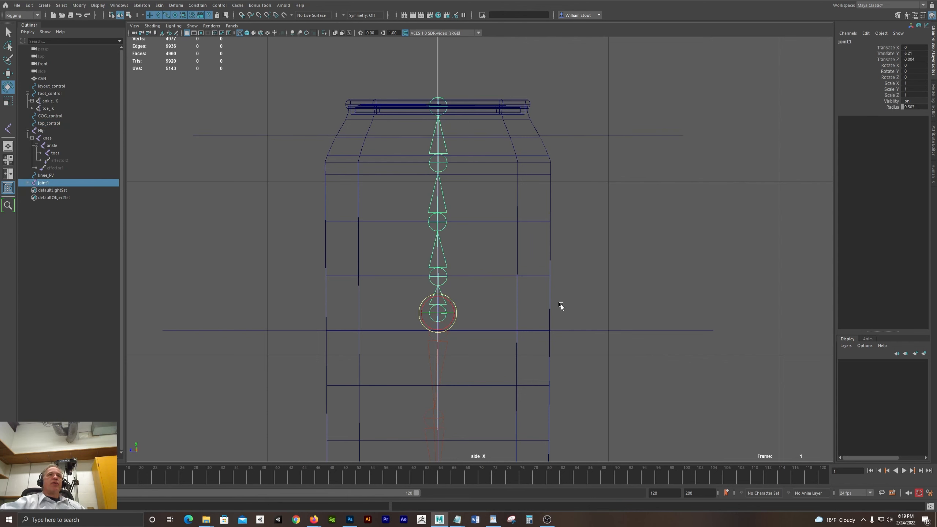
{"action": "key", "text": "w"}
{"action": "key", "text": "space"}
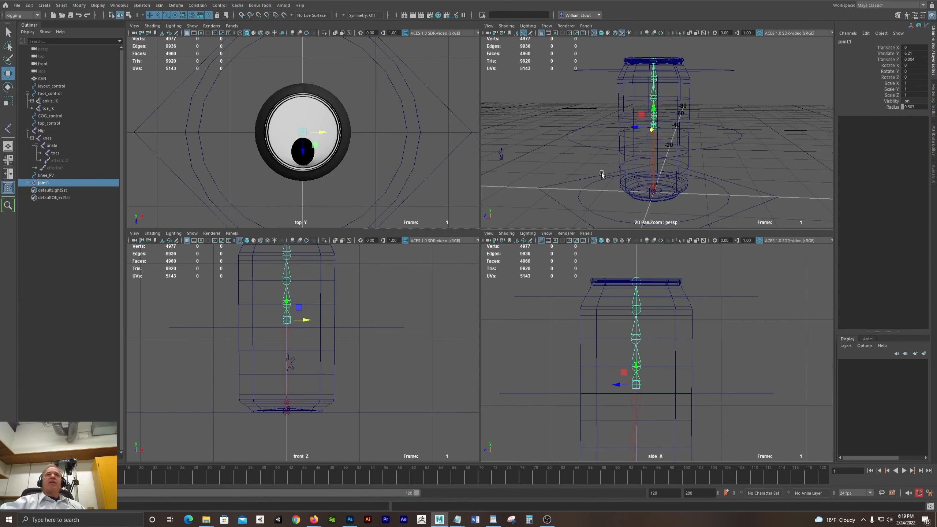
{"action": "double_click", "coordinate": [8, 74]}
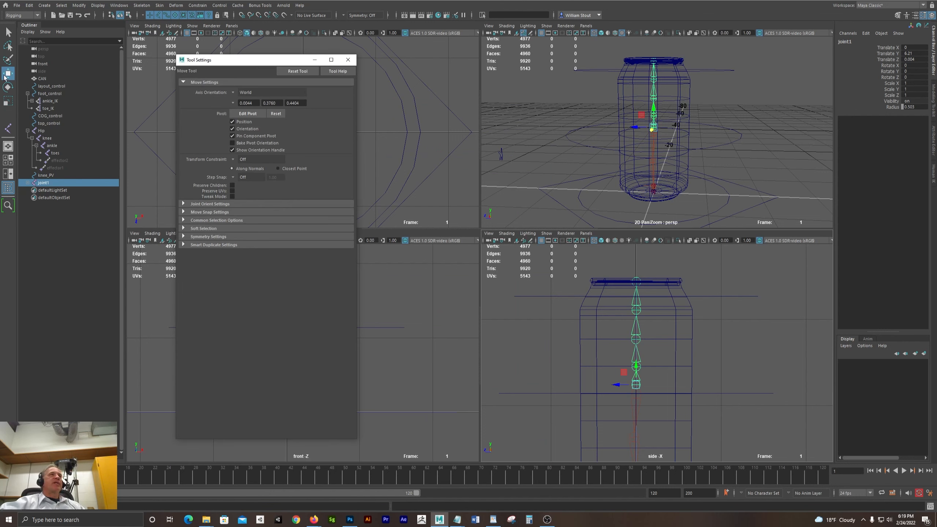
{"action": "left_click", "coordinate": [232, 93]}
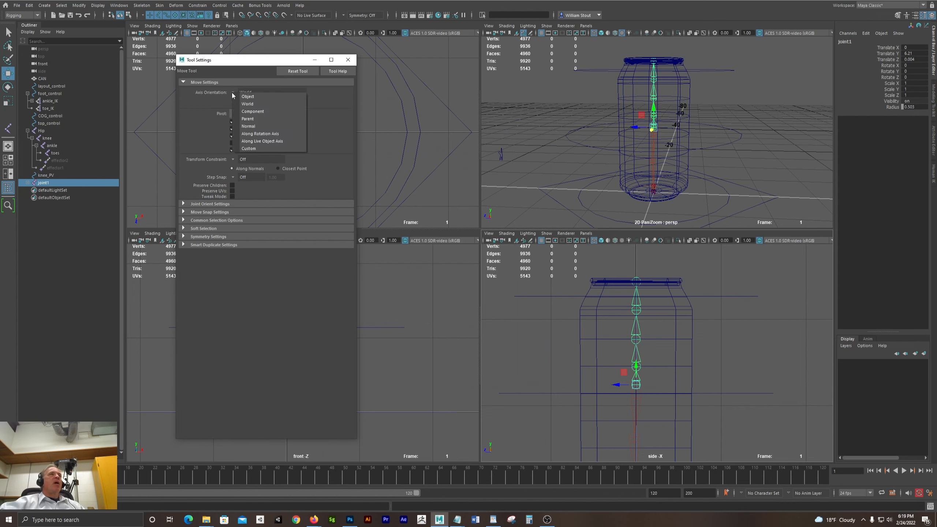
{"action": "left_click", "coordinate": [250, 97]}
Enlarge the perspective view on the upper chain's root joint and increase the size of the move manipulator
{"action": "scroll", "coordinate": [701, 148], "scroll_direction": "up", "scroll_amount": 5}
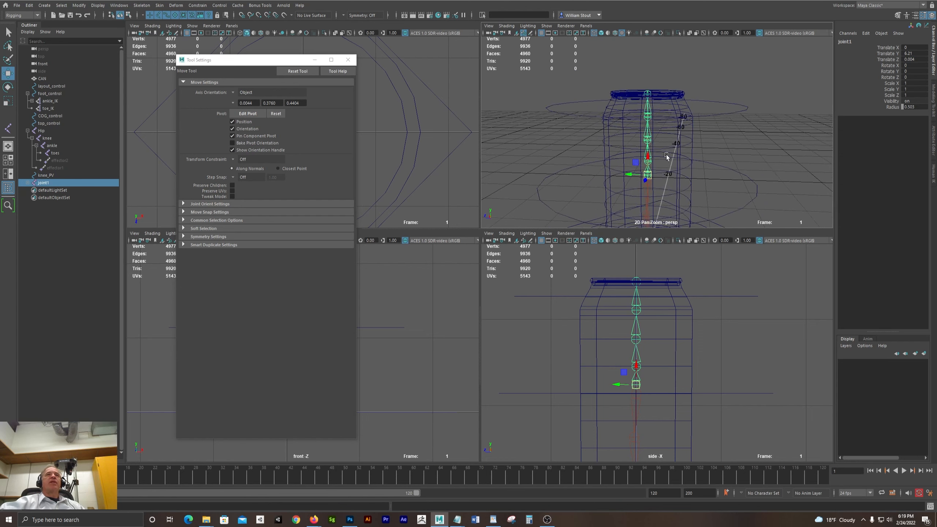
{"action": "key", "text": "space"}
{"action": "middle_click_drag", "start_coordinate": [546, 236], "coordinate": [601, 157], "text": "alt"}
{"action": "left_click_drag", "start_coordinate": [601, 157], "coordinate": [637, 258], "text": "alt"}
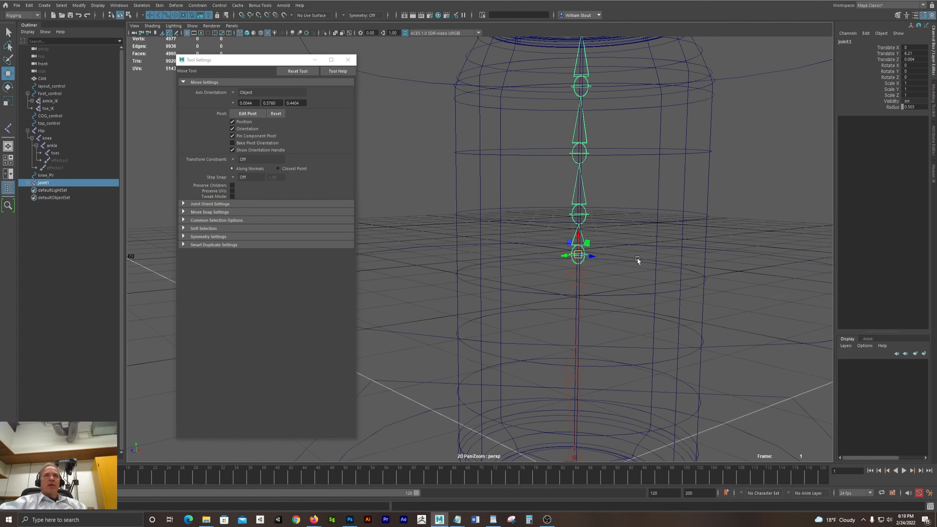
{"action": "key", "text": "equal"}
{"action": "key", "text": "equal"}
{"action": "key", "text": "equal"}
{"action": "key", "text": "equal"}
{"action": "key", "text": "equal"}
{"action": "left_click_drag", "start_coordinate": [715, 204], "coordinate": [493, 270], "text": "alt"}
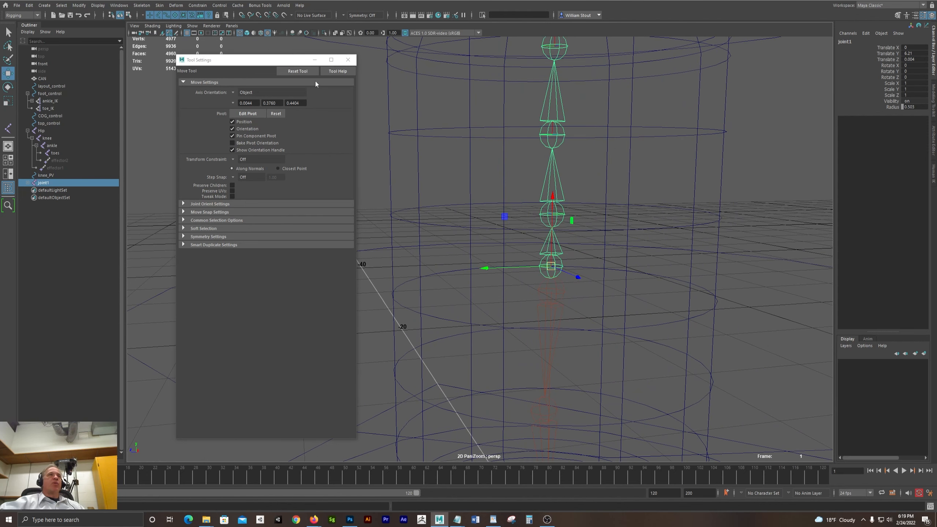
Switch the Move tool's axis orientation to World for comparison and back to Object
{"action": "left_click", "coordinate": [232, 92]}
{"action": "left_click", "coordinate": [240, 97]}
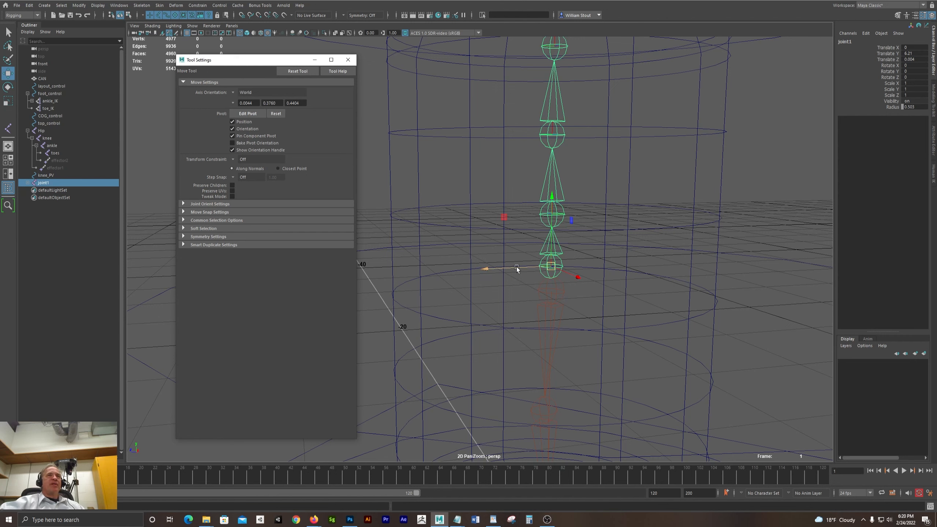
{"action": "left_click", "coordinate": [251, 92]}
{"action": "left_click", "coordinate": [248, 101]}
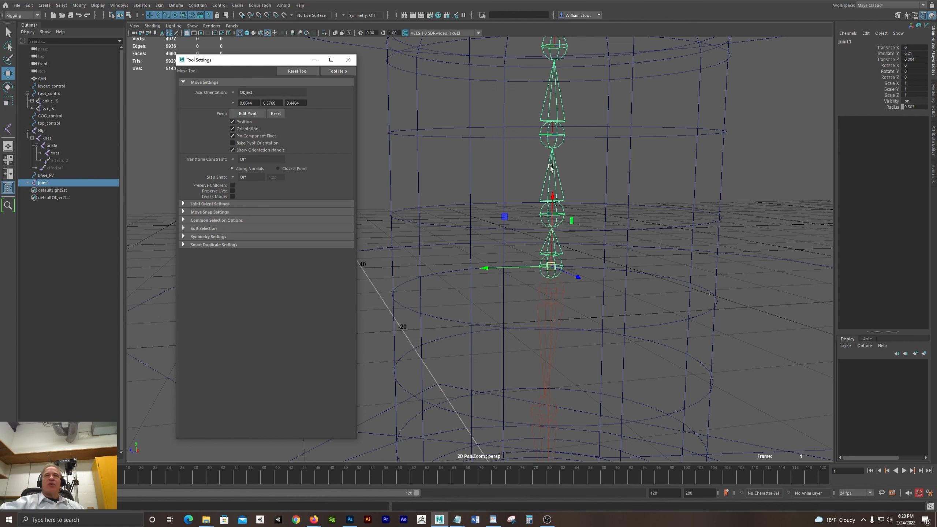
Inspect the local axis directions of the third, fourth, top and root joints of the upper chain in perspective
{"action": "left_click_drag", "start_coordinate": [599, 102], "coordinate": [594, 217], "text": "alt"}
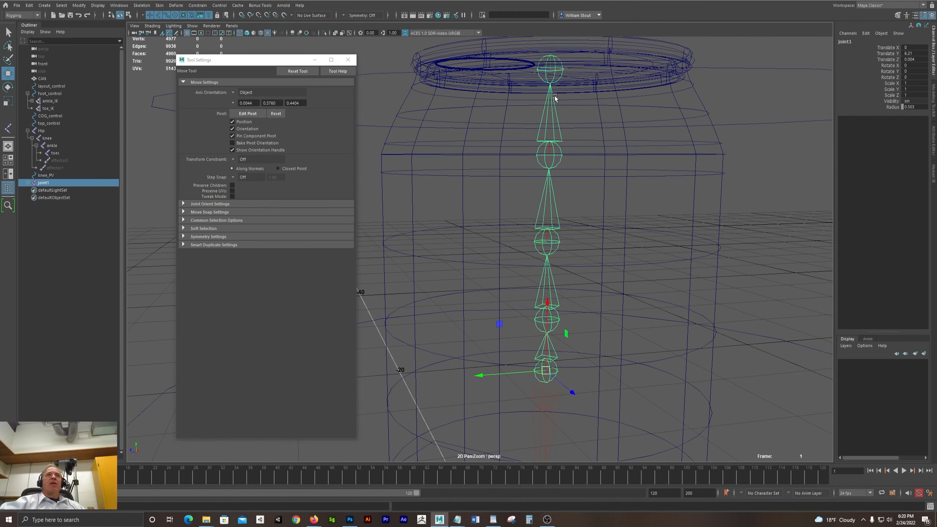
{"action": "left_click", "coordinate": [555, 229]}
{"action": "left_click", "coordinate": [554, 227]}
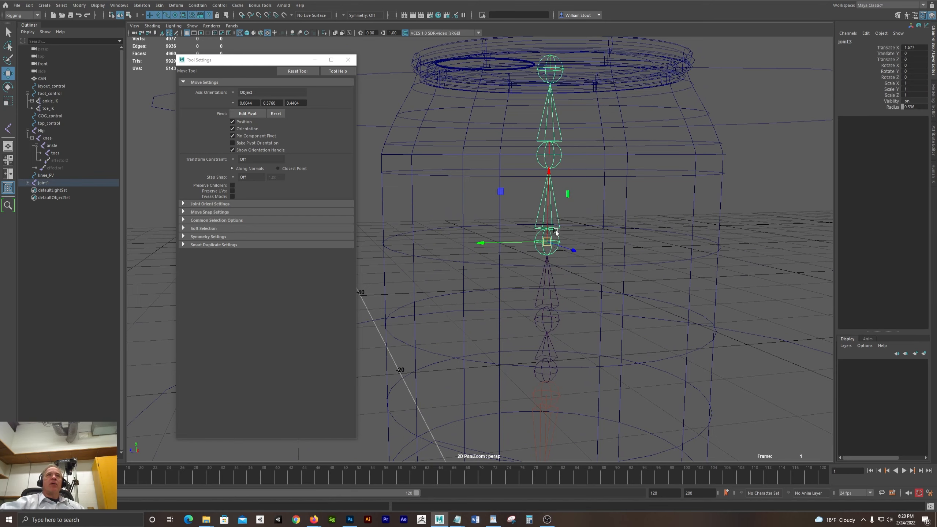
{"action": "left_click", "coordinate": [549, 143]}
{"action": "left_click", "coordinate": [560, 66]}
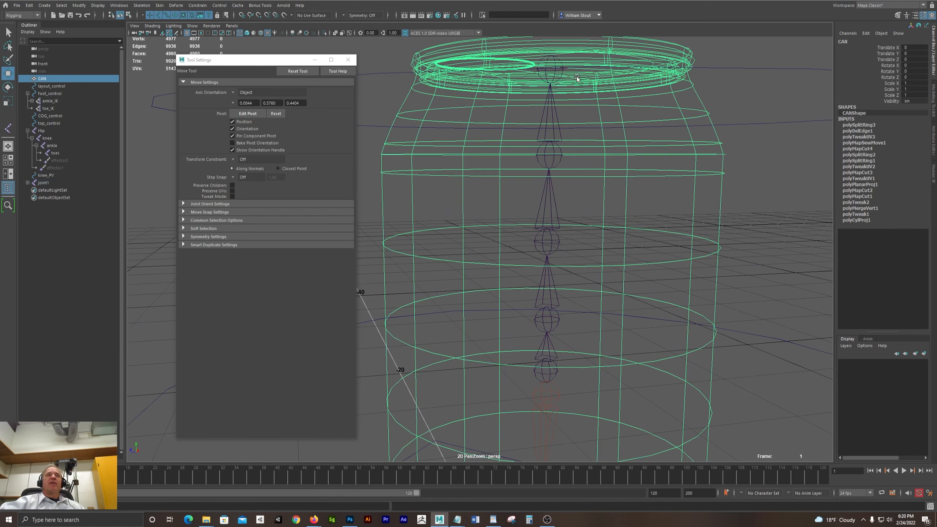
{"action": "left_click_drag", "start_coordinate": [578, 79], "coordinate": [558, 262], "text": "alt"}
{"action": "left_click", "coordinate": [564, 187]}
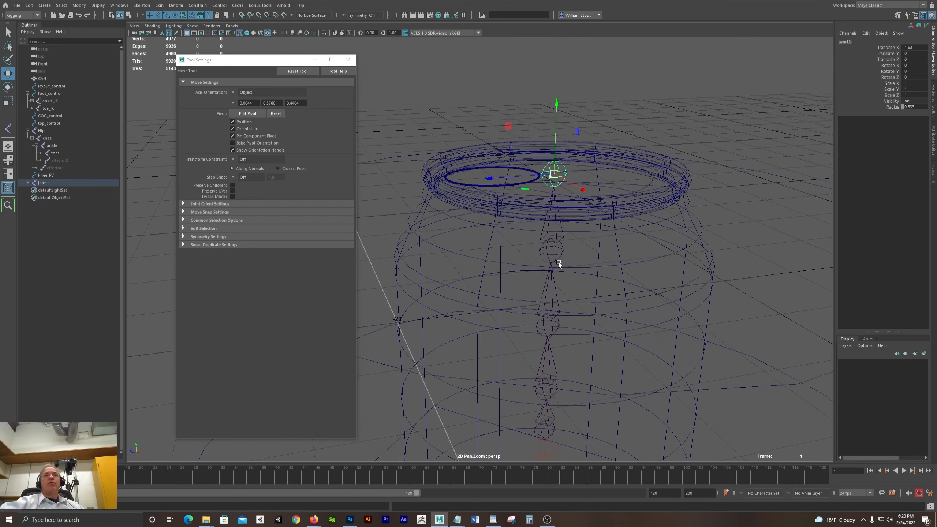
{"action": "middle_click_drag", "start_coordinate": [559, 262], "coordinate": [560, 135], "text": "alt"}
{"action": "left_click_drag", "start_coordinate": [560, 135], "coordinate": [553, 96], "text": "alt"}
{"action": "left_click", "coordinate": [542, 298]}
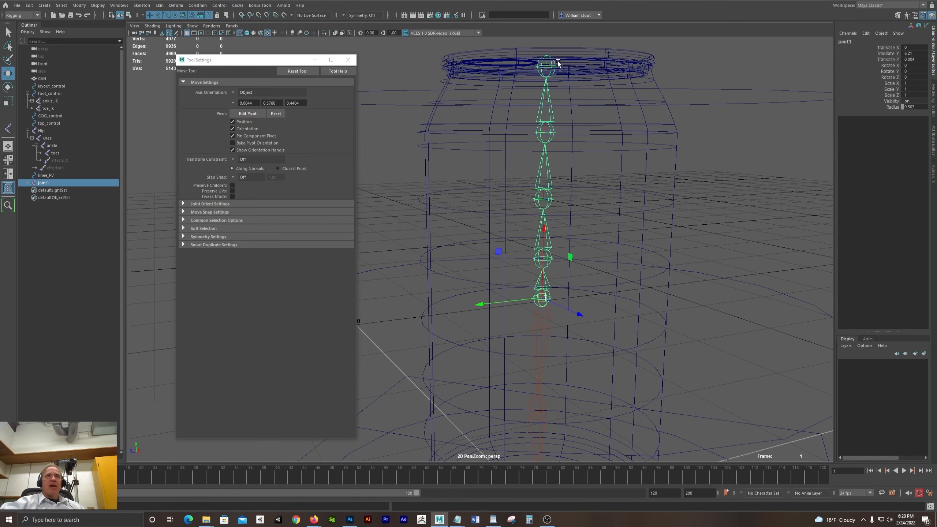
Compare the axis directions of the top_control circle with those of the third joint of the upper chain
{"action": "left_click_drag", "start_coordinate": [600, 237], "coordinate": [685, 147], "text": "alt"}
{"action": "left_click", "coordinate": [674, 146]}
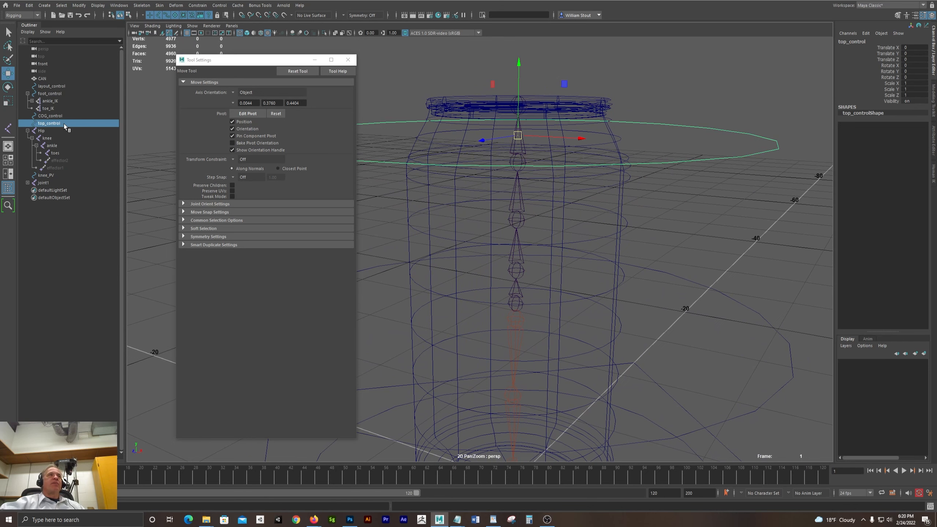
{"action": "left_click", "coordinate": [516, 188]}
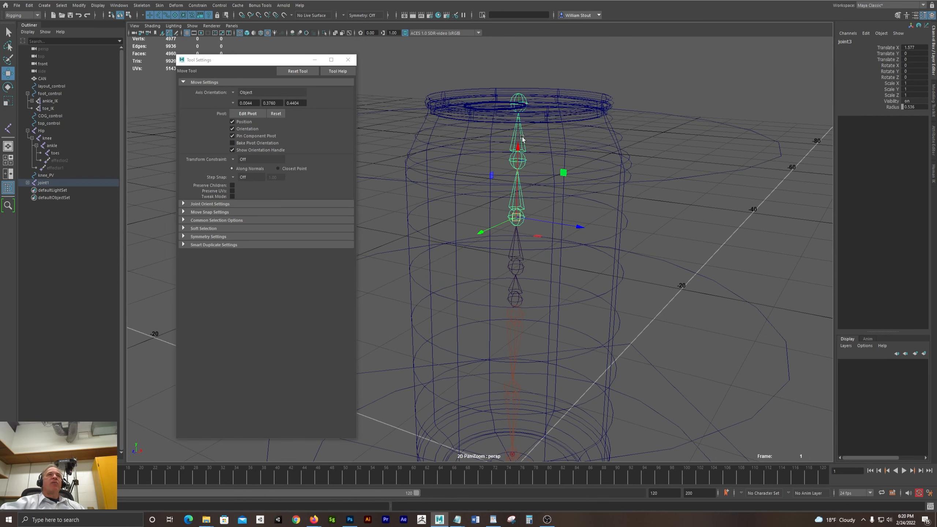
{"action": "left_click_drag", "start_coordinate": [699, 202], "coordinate": [699, 203]}
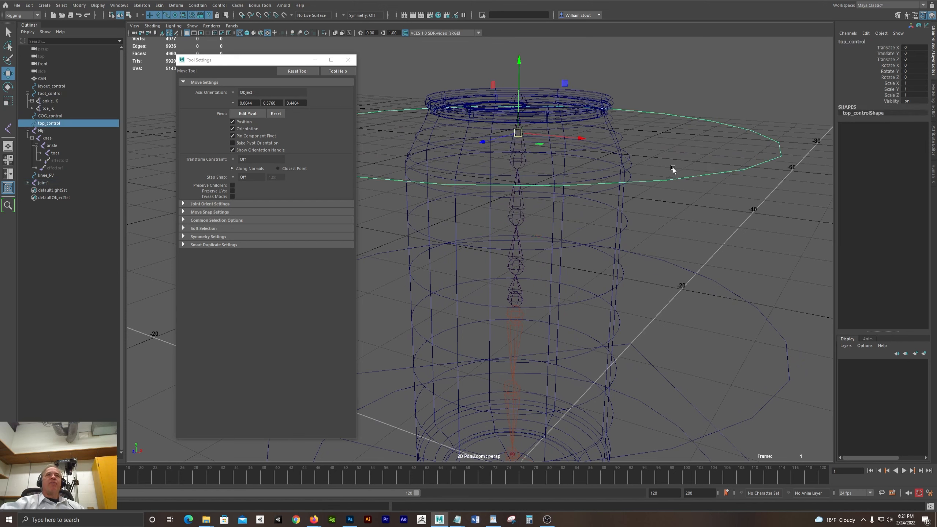
{"action": "left_click", "coordinate": [514, 222]}
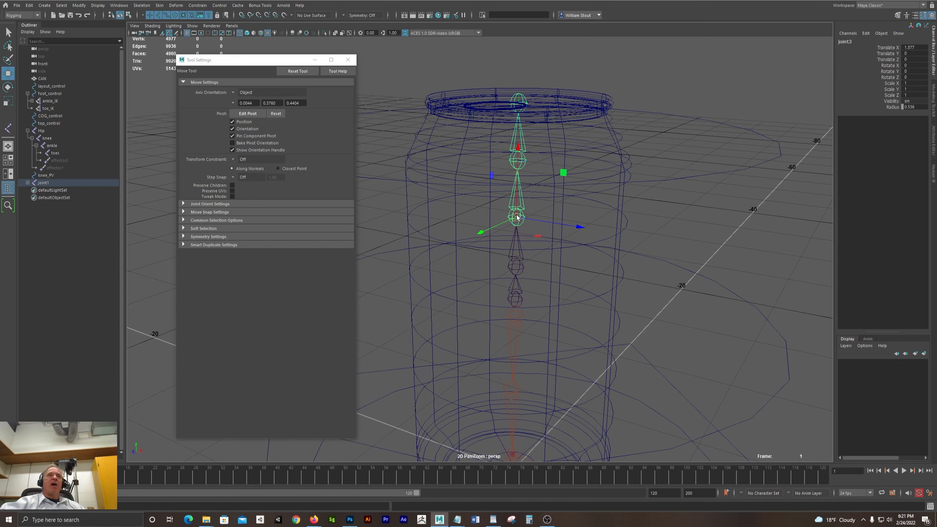
Reorient the whole upper chain from its root joint with Orient Joint to World, including the child joints and local scale axes
{"action": "right_click_drag", "start_coordinate": [523, 226], "coordinate": [631, 253], "text": "alt"}
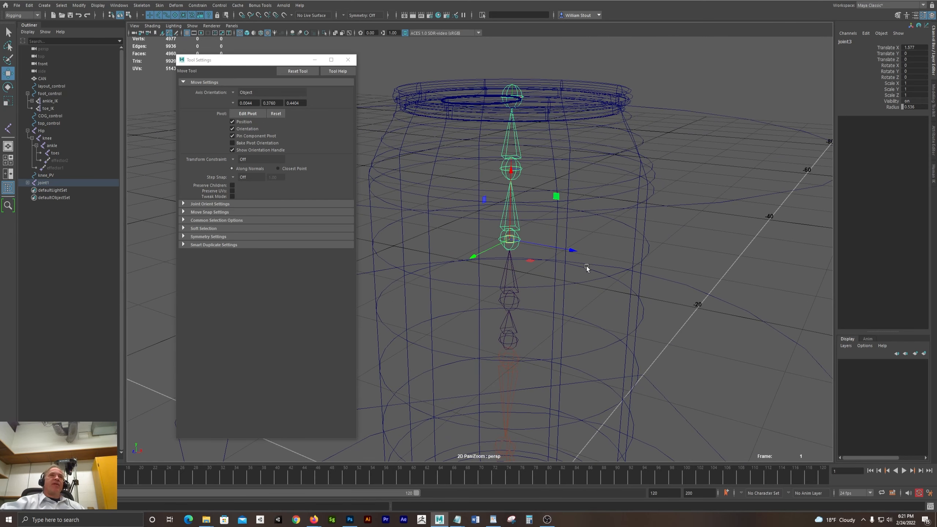
{"action": "right_click_drag", "start_coordinate": [631, 284], "coordinate": [510, 321], "text": "alt"}
{"action": "left_click", "coordinate": [509, 320]}
{"action": "left_click_drag", "start_coordinate": [599, 326], "coordinate": [566, 299], "text": "alt"}
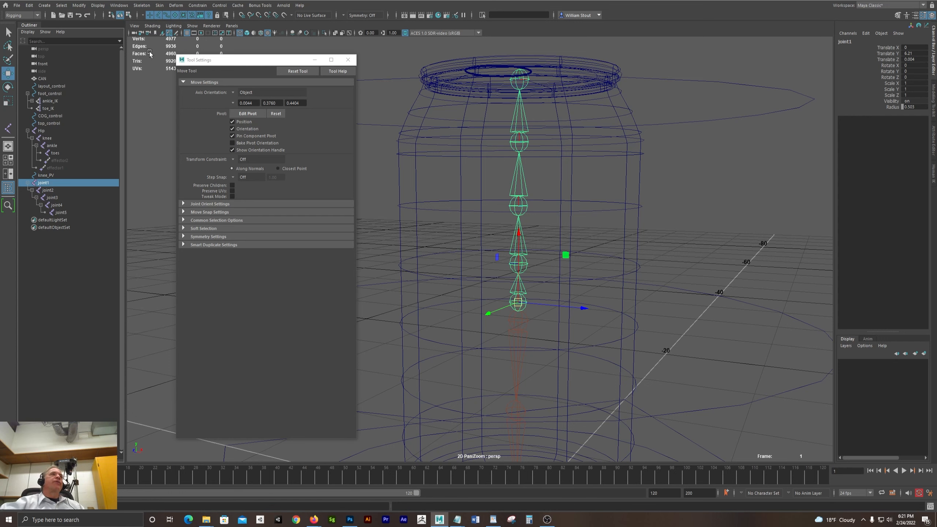
{"action": "left_click", "coordinate": [143, 5]}
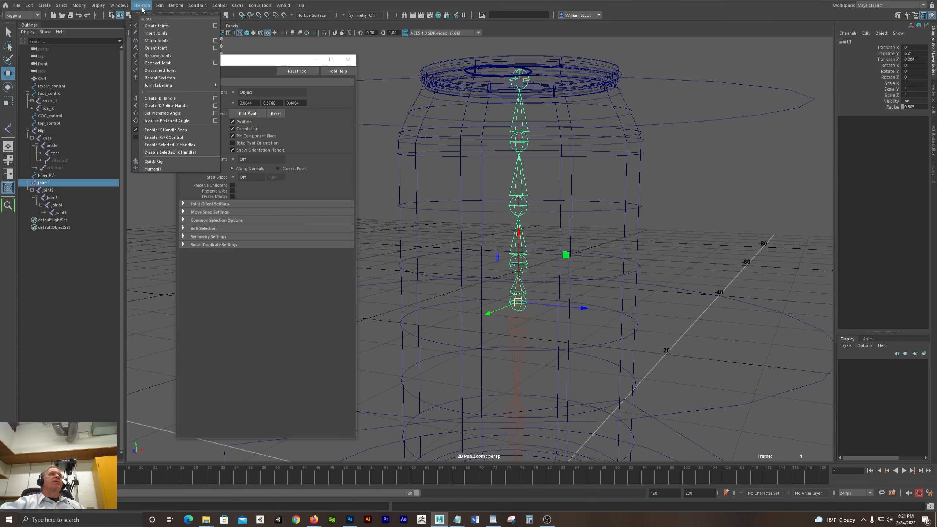
{"action": "left_click", "coordinate": [215, 48]}
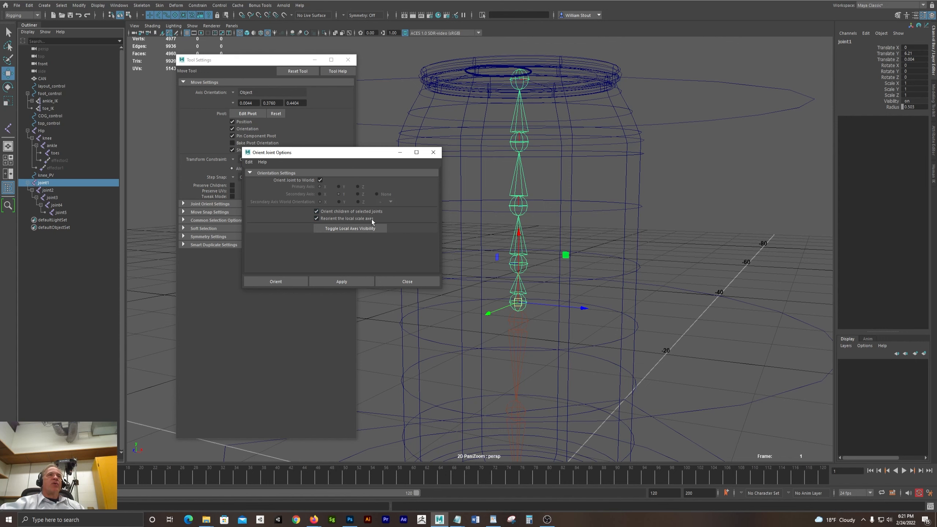
{"action": "left_click", "coordinate": [281, 282]}
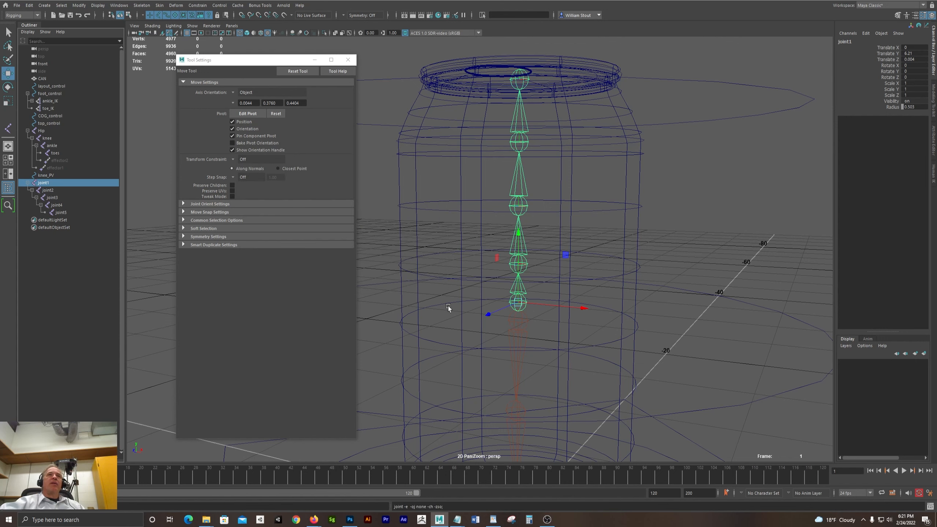
Compare the axis directions of the reoriented upper joints with those of the top_control circle, and save the scene
{"action": "left_click", "coordinate": [520, 207]}
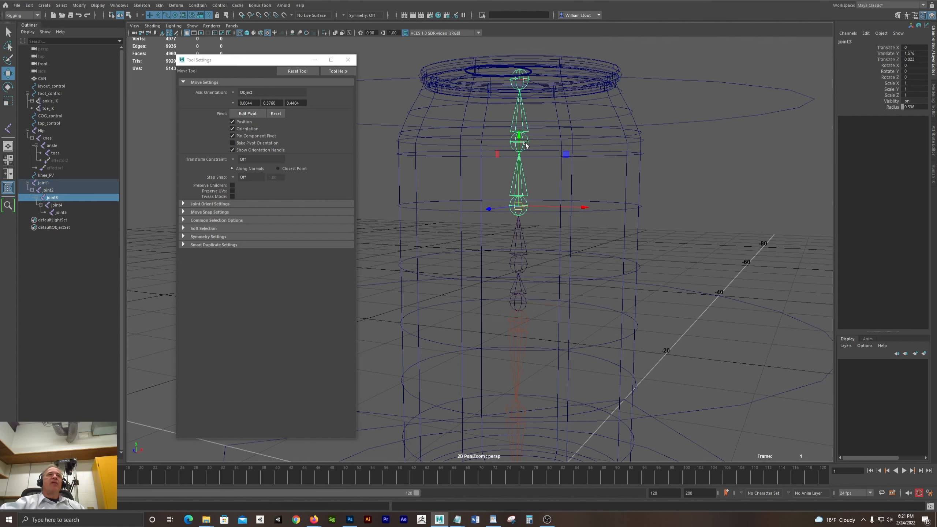
{"action": "left_click", "coordinate": [525, 145]}
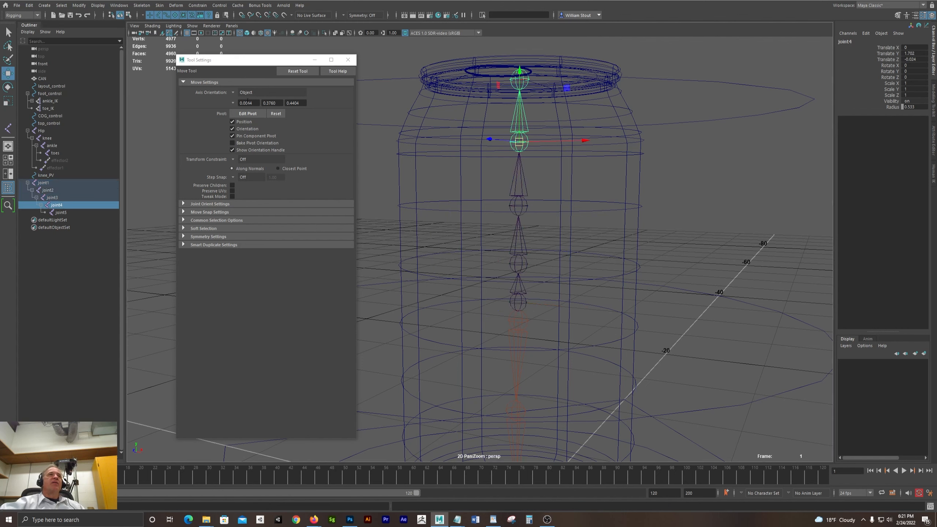
{"action": "left_click", "coordinate": [520, 302]}
{"action": "left_click_drag", "start_coordinate": [696, 52], "coordinate": [702, 127]}
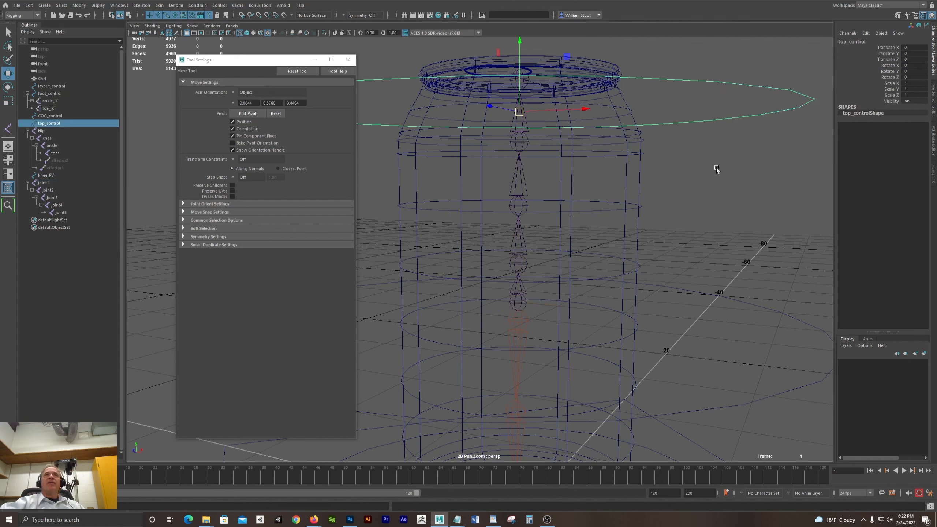
{"action": "left_click_drag", "start_coordinate": [716, 167], "coordinate": [657, 172], "text": "alt"}
{"action": "key", "text": "ctrl+s"}
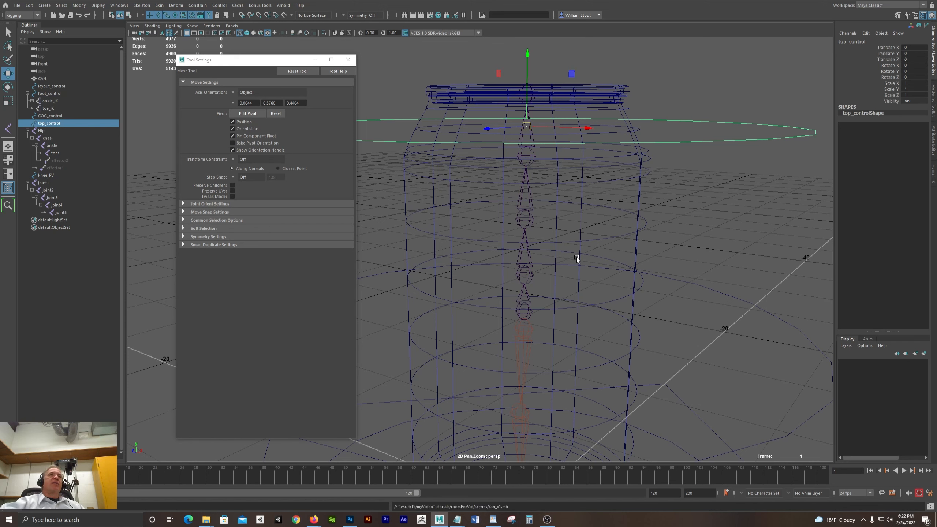
Rename the upper chain's root joint to spine1_joint and copy the _joint suffix from its name
{"action": "left_click", "coordinate": [522, 300]}
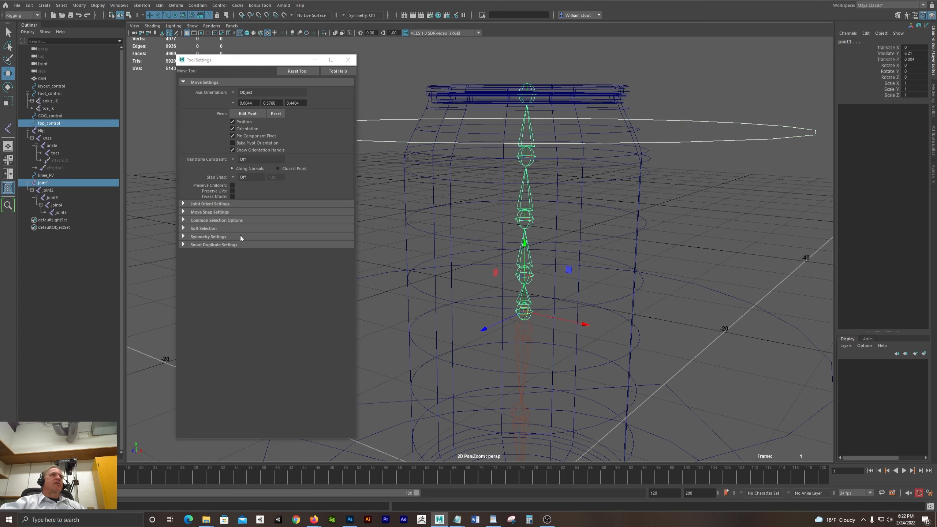
{"action": "double_click", "coordinate": [44, 183]}
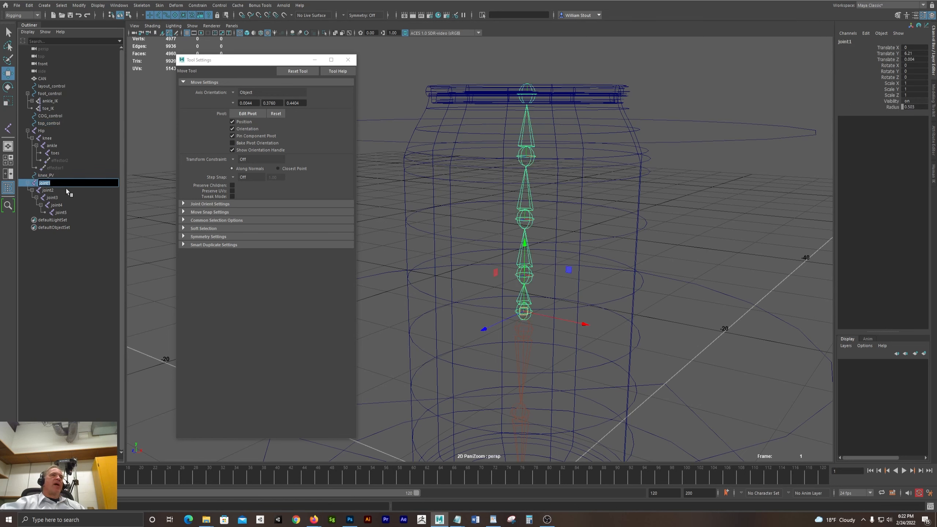
{"action": "type", "text": "spin"}
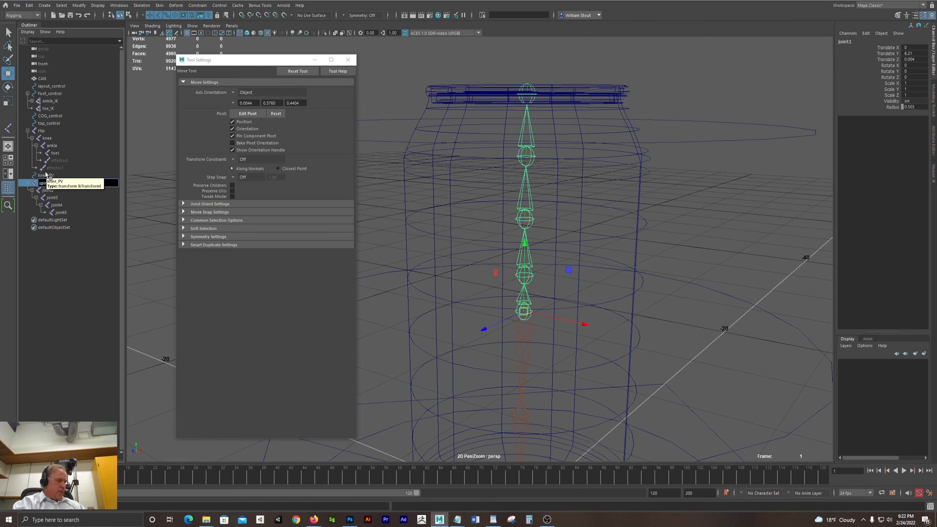
{"action": "type", "text": "e1_joint"}
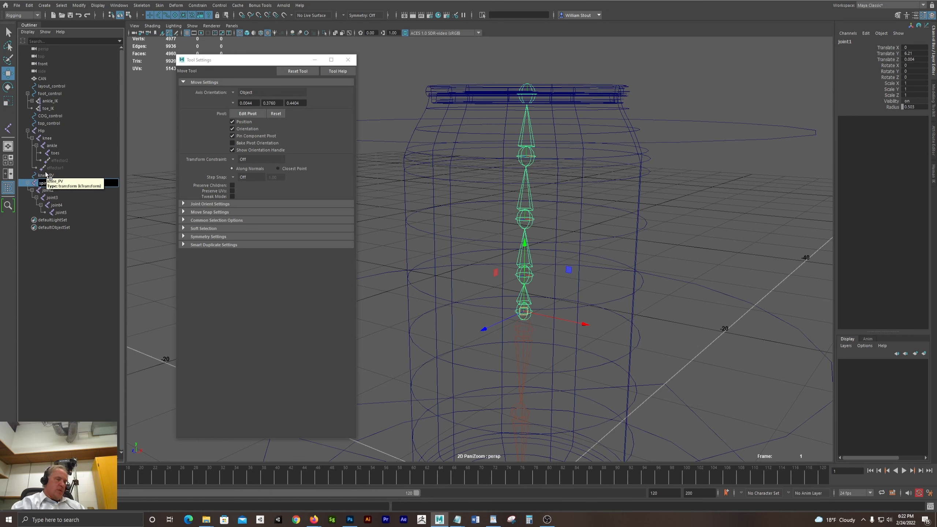
{"action": "key", "text": "Return"}
{"action": "double_click", "coordinate": [58, 183]}
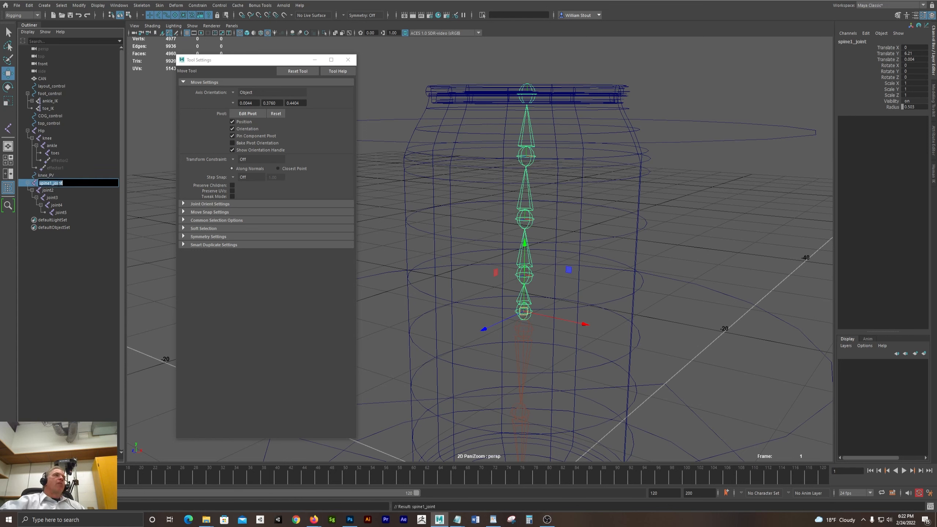
{"action": "left_click_drag", "start_coordinate": [63, 183], "coordinate": [52, 187]}
{"action": "key", "text": "ctrl+c"}
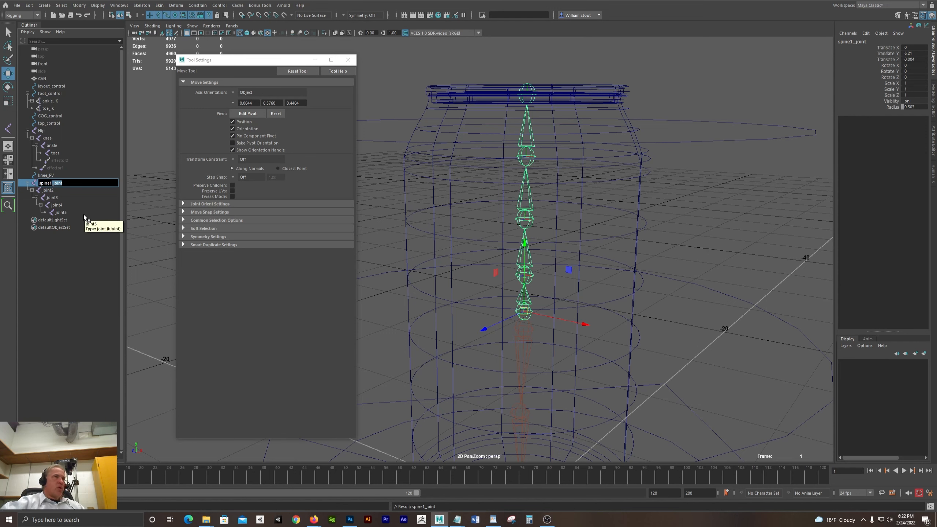
Rename the second and third joints of the upper chain to spine2_joint and spine3_joint
{"action": "double_click", "coordinate": [38, 190]}
{"action": "type", "text": "spine"}
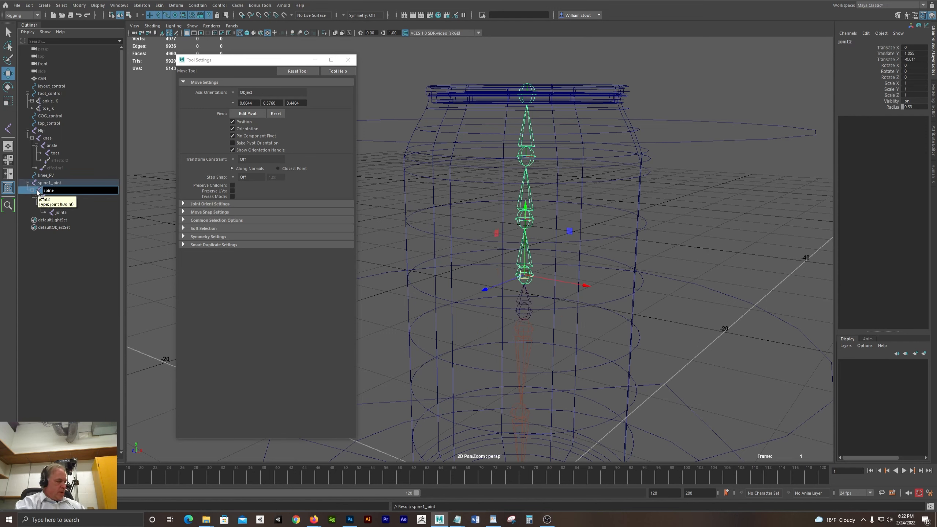
{"action": "type", "text": "2_joint"}
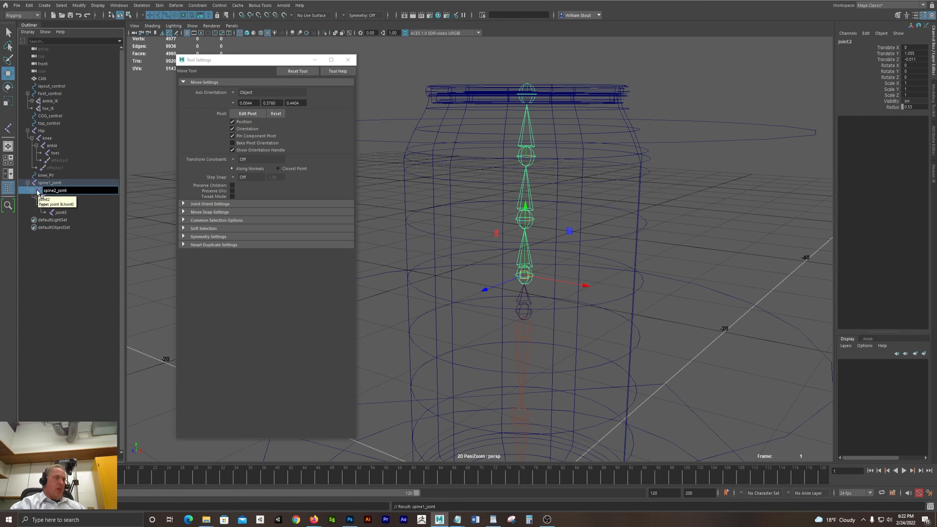
{"action": "key", "text": "Return"}
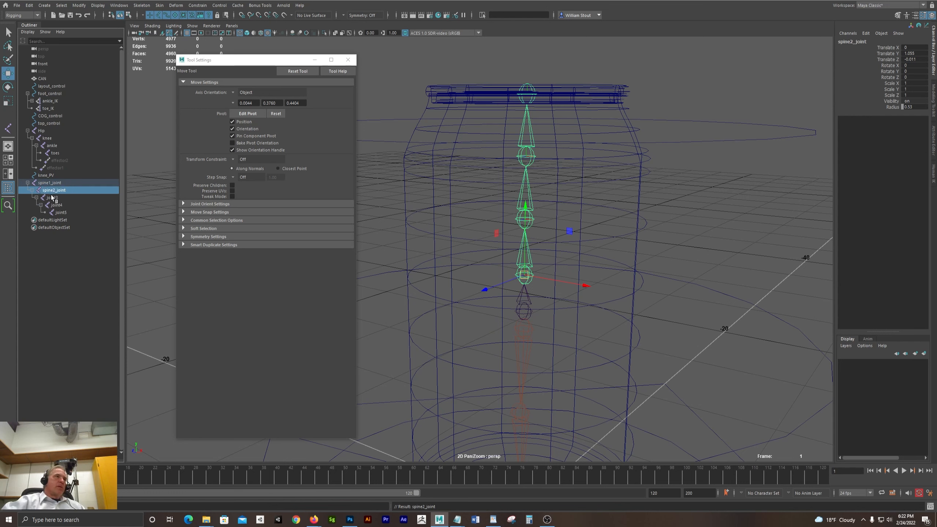
{"action": "double_click", "coordinate": [53, 197]}
{"action": "type", "text": "spi"}
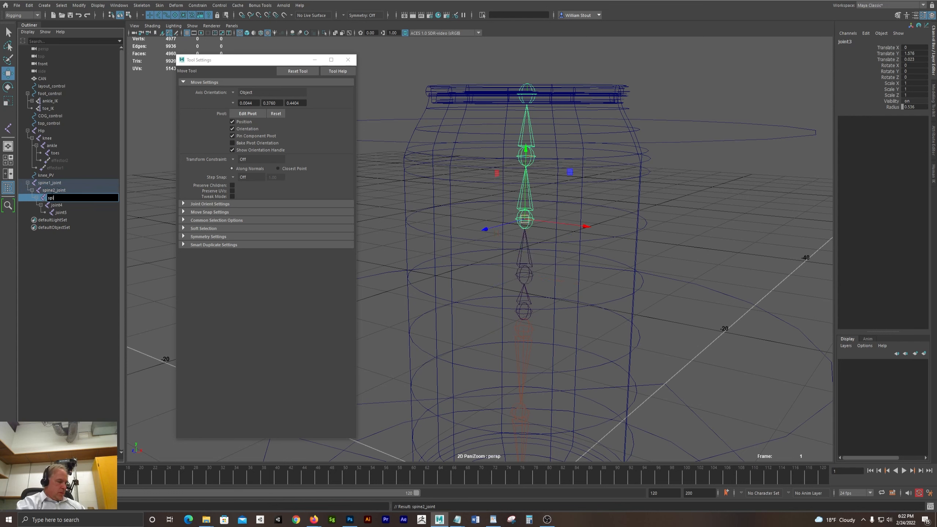
{"action": "type", "text": "ne3_joint"}
{"action": "key", "text": "Return"}
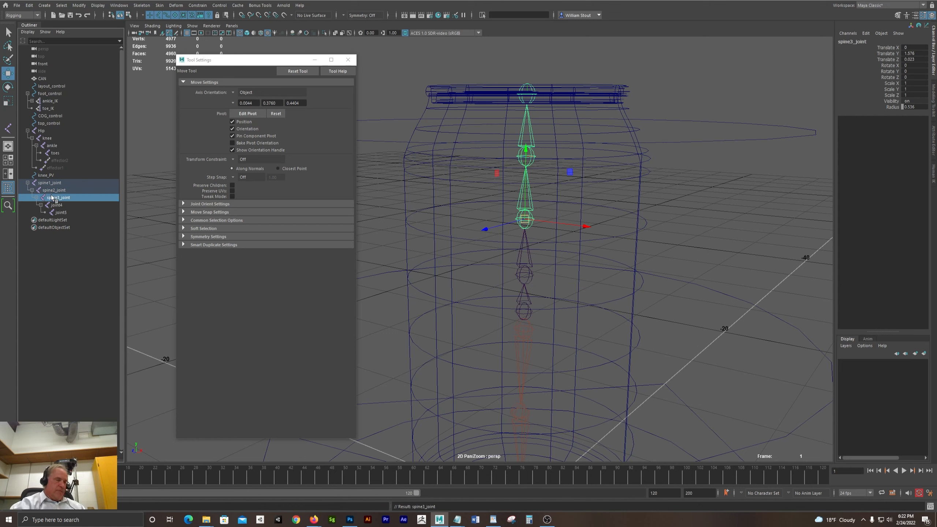
Rename the fourth and fifth joints of the upper chain to spine4_joint and spine5_joint
{"action": "double_click", "coordinate": [69, 205]}
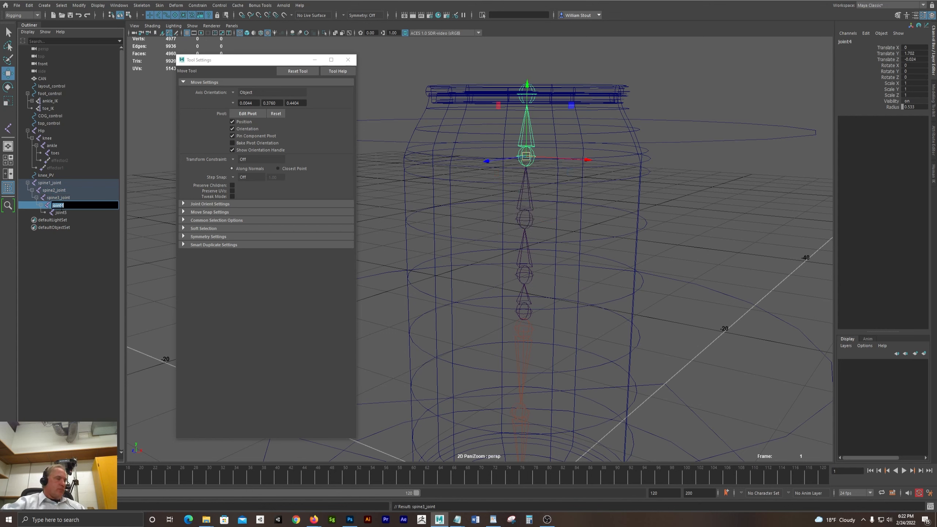
{"action": "type", "text": "spine"}
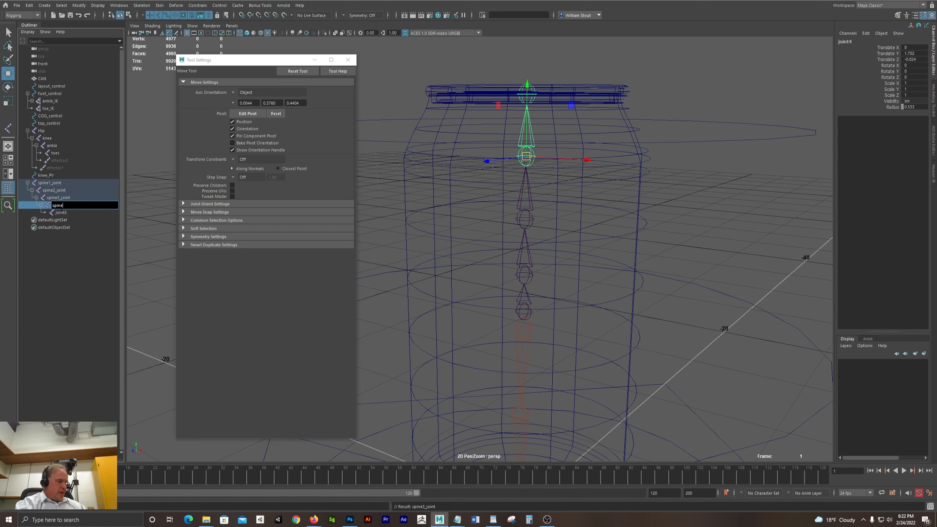
{"action": "type", "text": "4_joint"}
{"action": "key", "text": "Return"}
{"action": "double_click", "coordinate": [60, 212]}
{"action": "type", "text": "spine"}
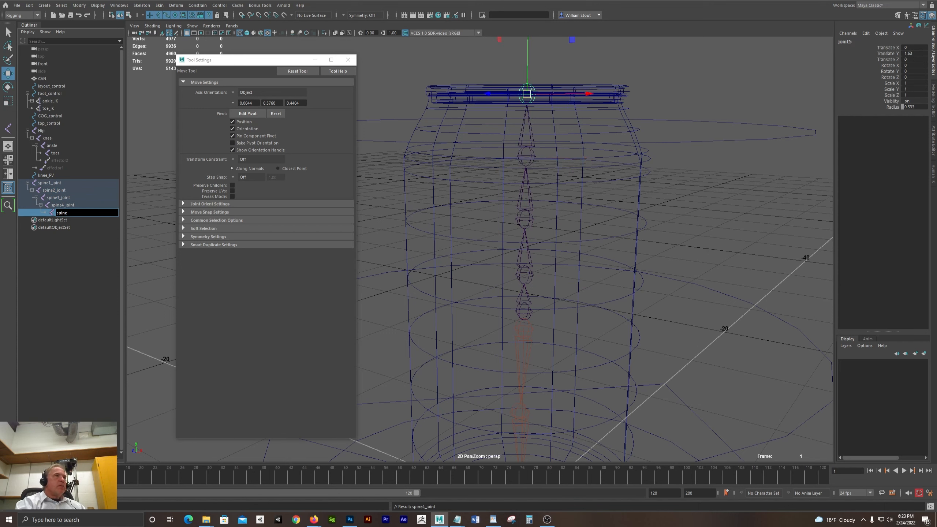
{"action": "type", "text": "5"}
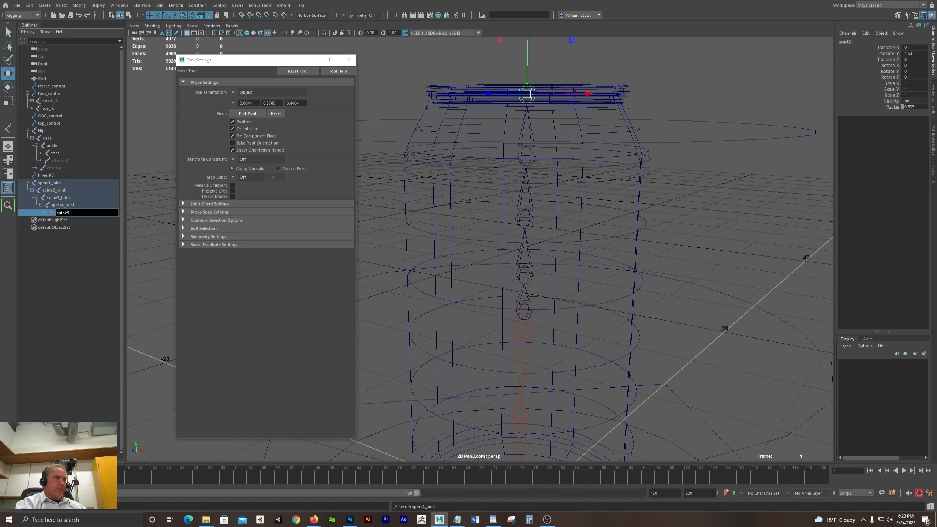
{"action": "type", "text": "_joint"}
{"action": "key", "text": "Return"}
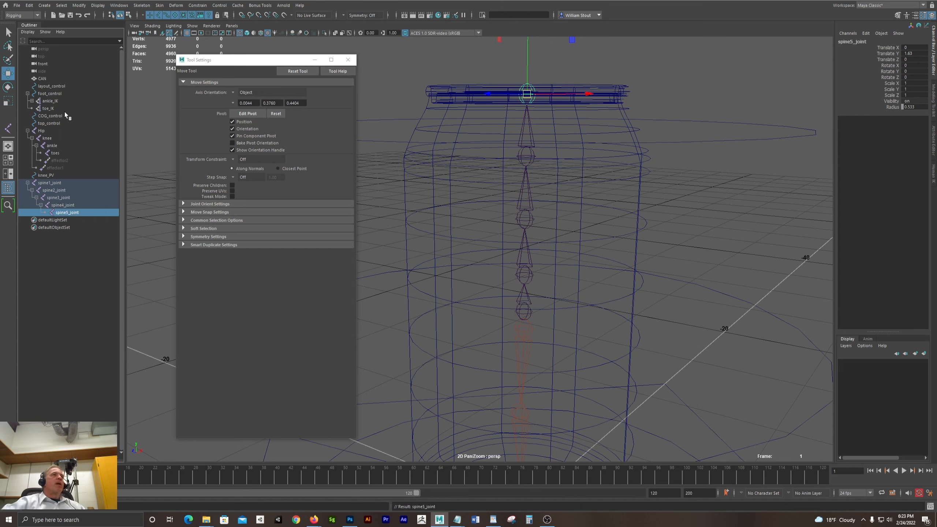
Append the copied _joint suffix to the names of the hip and knee joints in the leg chain
{"action": "double_click", "coordinate": [43, 131]}
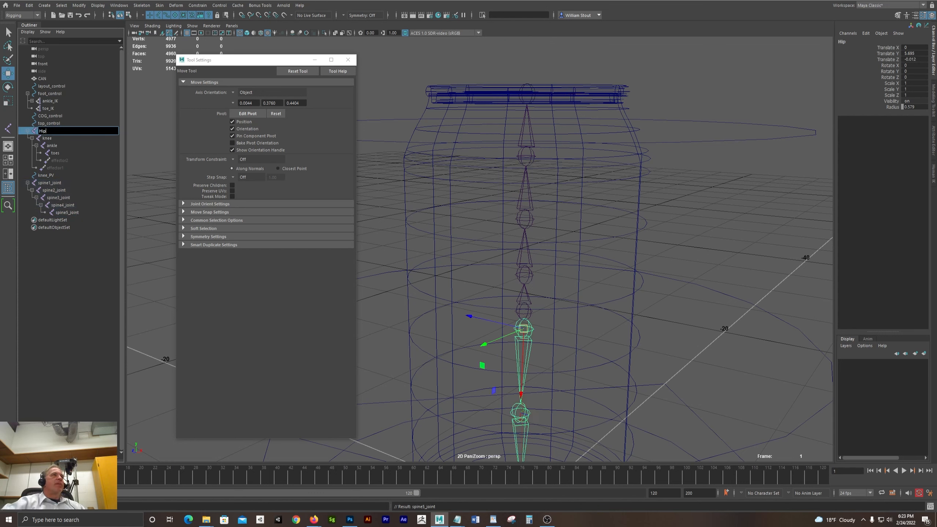
{"action": "key", "text": "ctrl+v"}
{"action": "key", "text": "Return"}
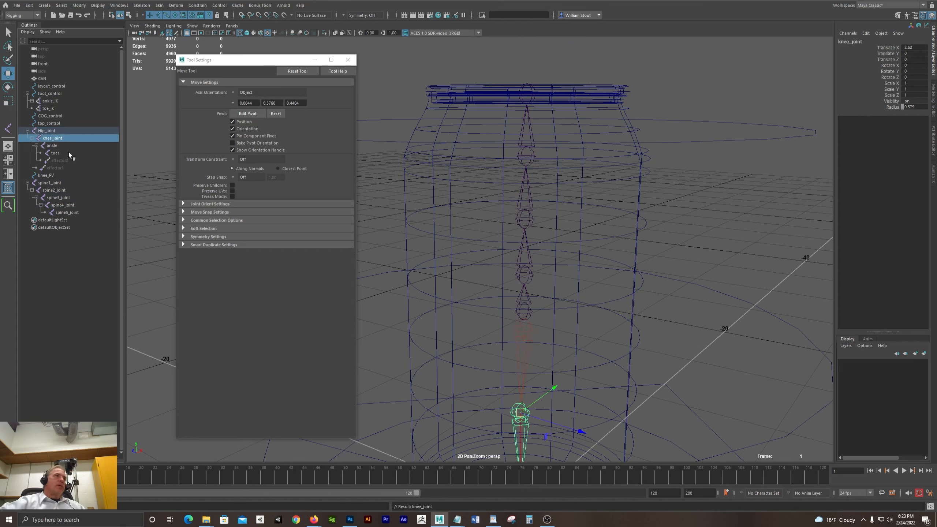
Rename the ankle joint as ankle_joint and the toes joint below it as toes_joint
{"action": "double_click", "coordinate": [66, 147]}
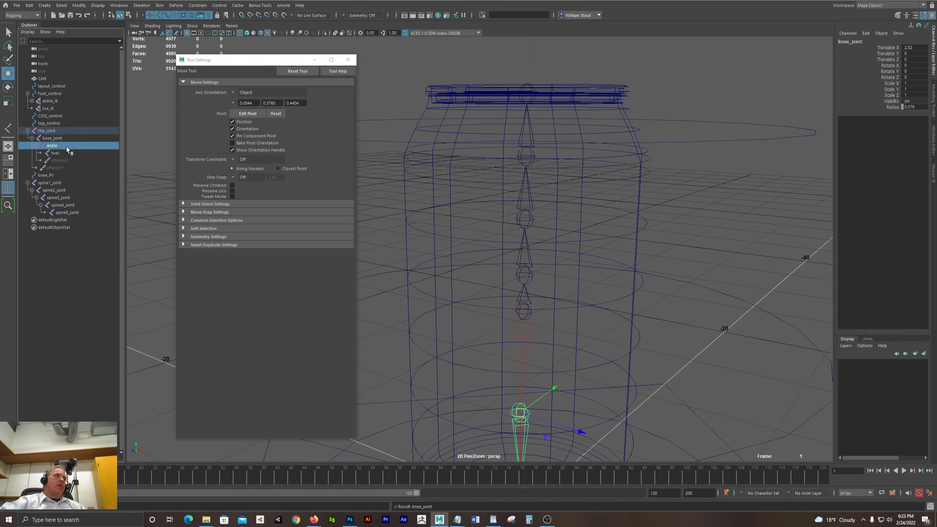
{"action": "key", "text": "End"}
{"action": "key", "text": "ctrl+v"}
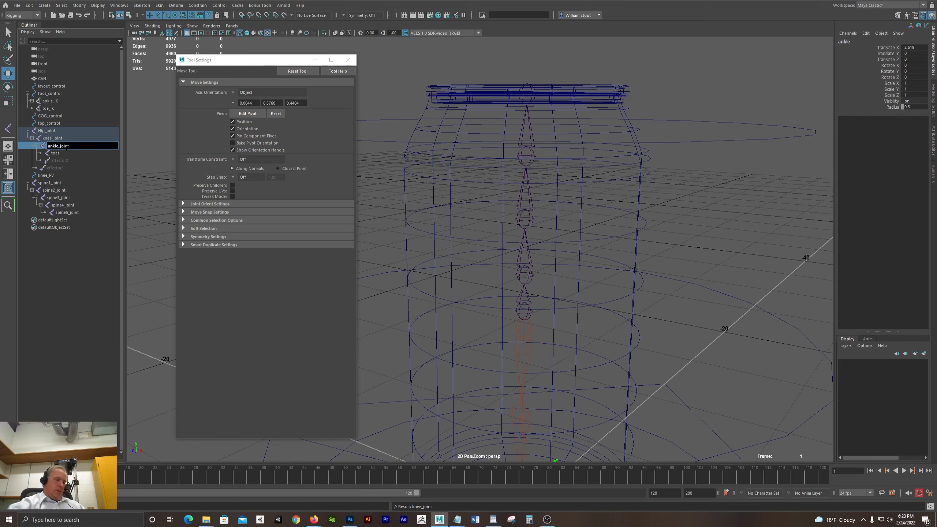
{"action": "key", "text": "Return"}
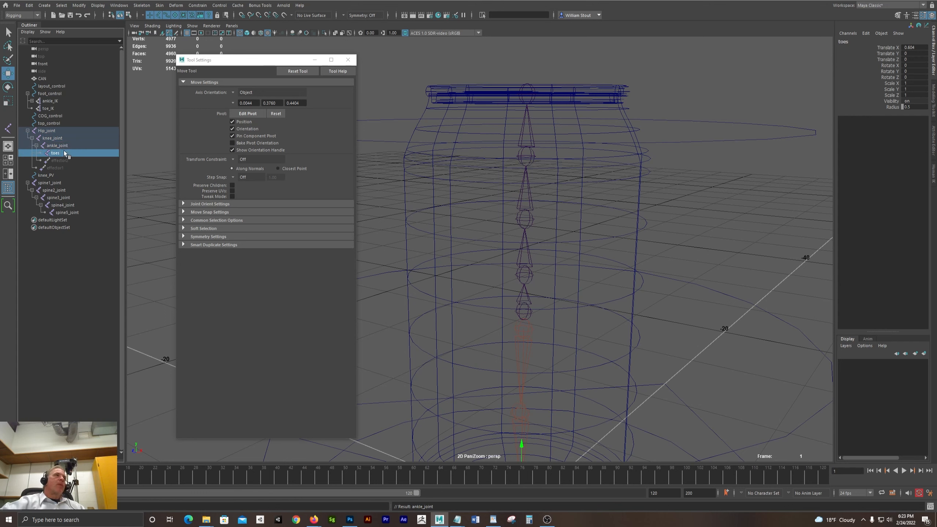
{"action": "double_click", "coordinate": [65, 152]}
{"action": "key", "text": "End"}
{"action": "key", "text": "ctrl+v"}
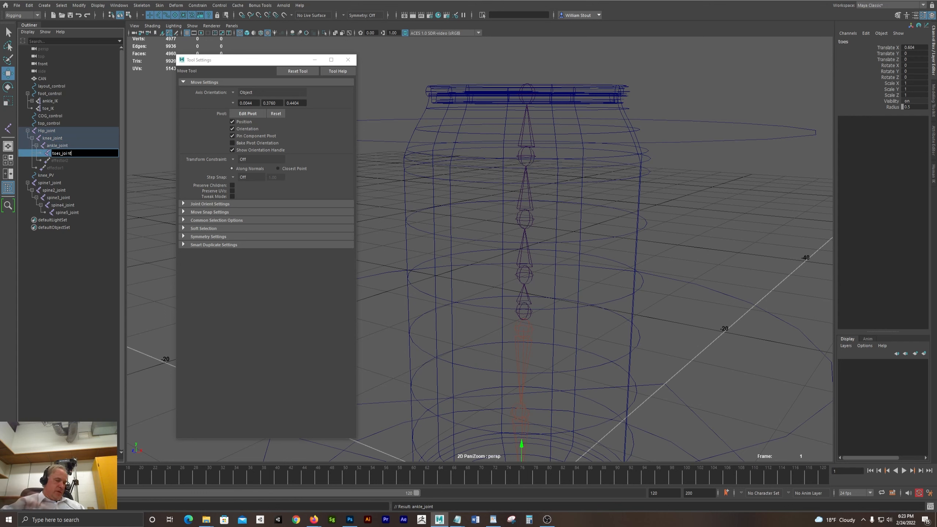
{"action": "key", "text": "Return"}
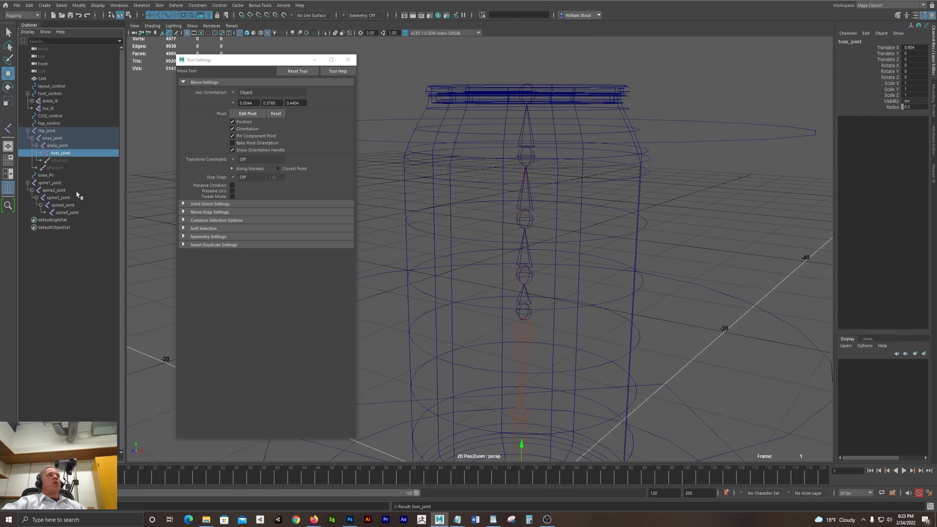
Select all joints in the scene by name using the wildcard *joint
{"action": "left_click", "coordinate": [482, 15]}
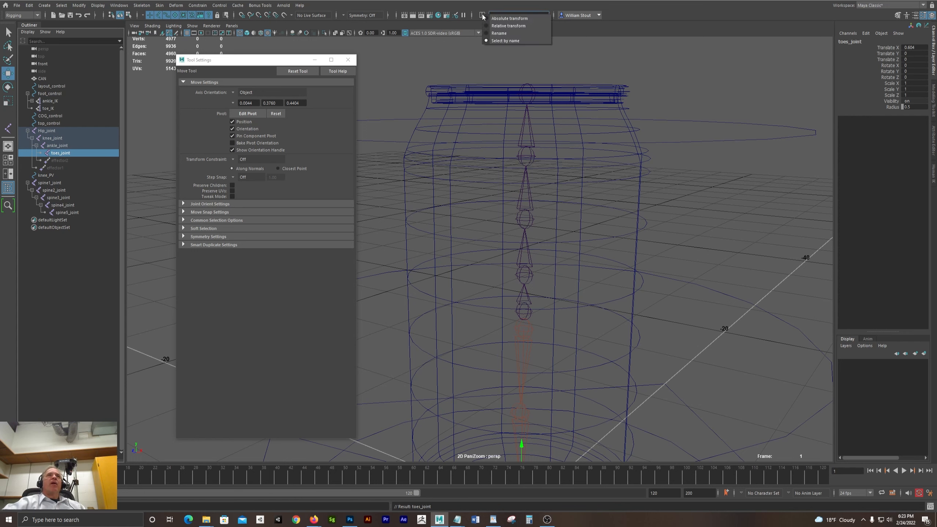
{"action": "left_click", "coordinate": [511, 41]}
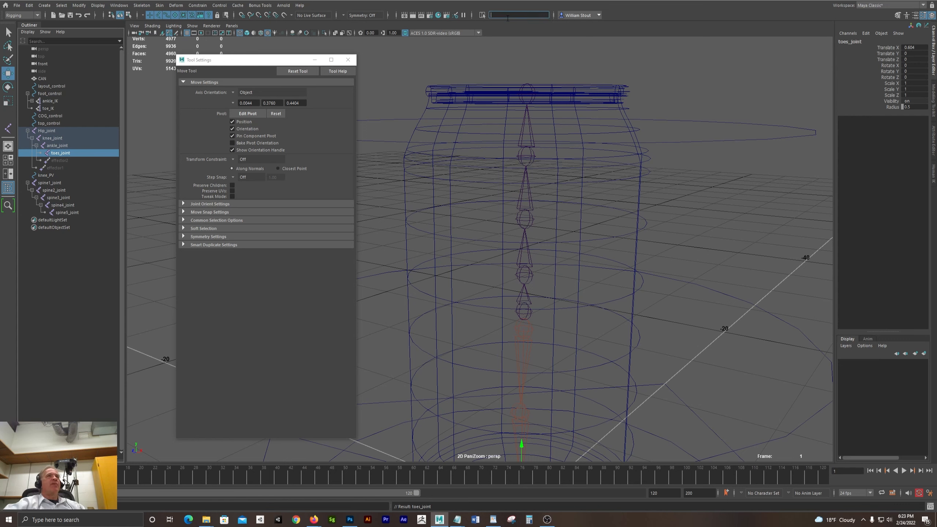
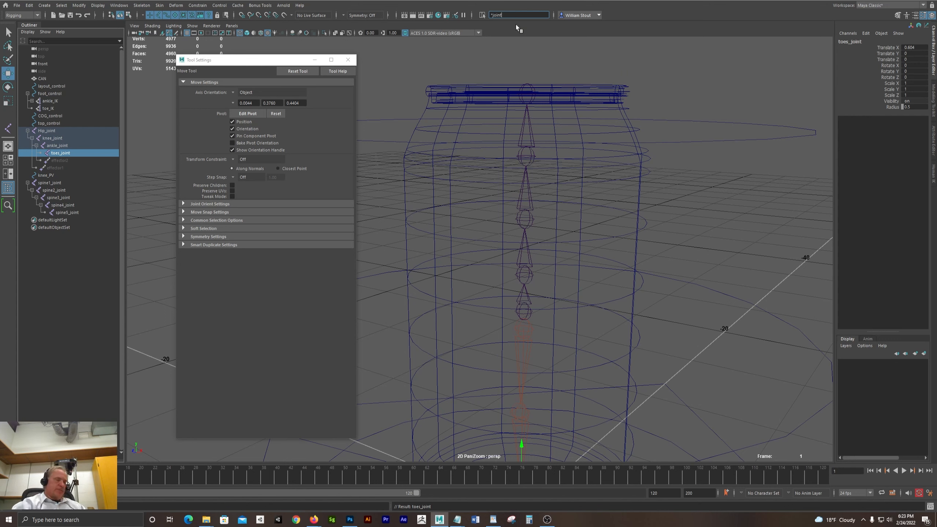
{"action": "key", "text": "Return"}
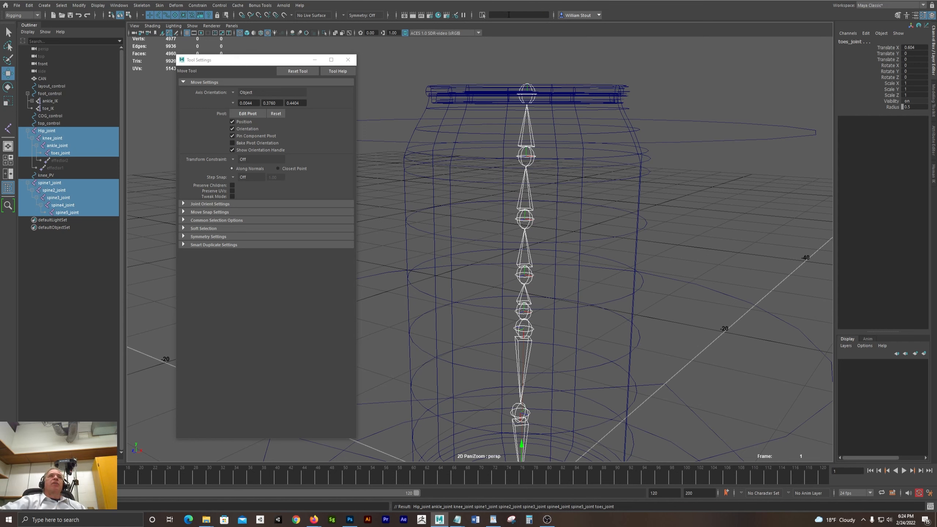
Select all control curves in the scene by name using the wildcard *control
{"action": "left_click", "coordinate": [508, 14]}
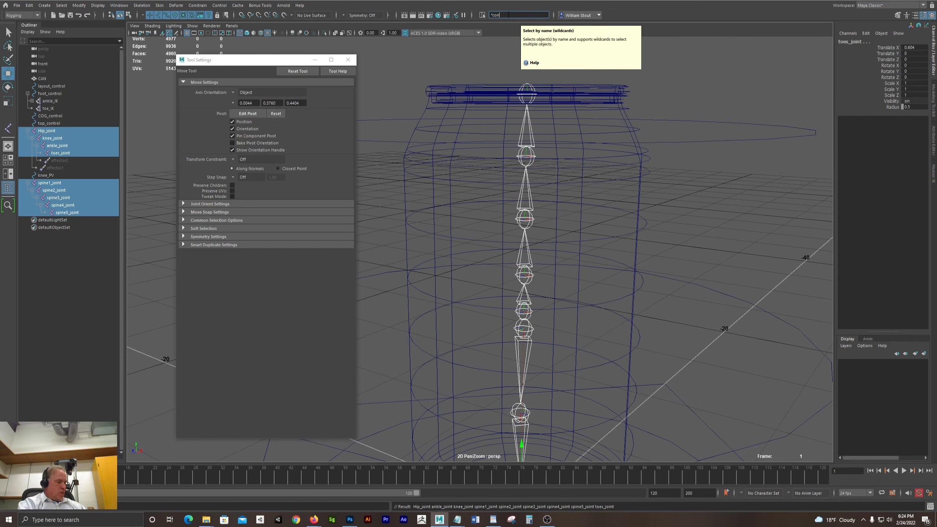
{"action": "type", "text": "*control"}
{"action": "key", "text": "Return"}
{"action": "right_click_drag", "start_coordinate": [593, 298], "coordinate": [429, 251], "text": "alt"}
{"action": "left_click_drag", "start_coordinate": [337, 62], "coordinate": [289, 72]}
{"action": "middle_click_drag", "start_coordinate": [681, 265], "coordinate": [700, 194], "text": "alt"}
{"action": "right_click_drag", "start_coordinate": [699, 195], "coordinate": [584, 177], "text": "alt"}
{"action": "middle_click_drag", "start_coordinate": [584, 177], "coordinate": [572, 213], "text": "alt"}
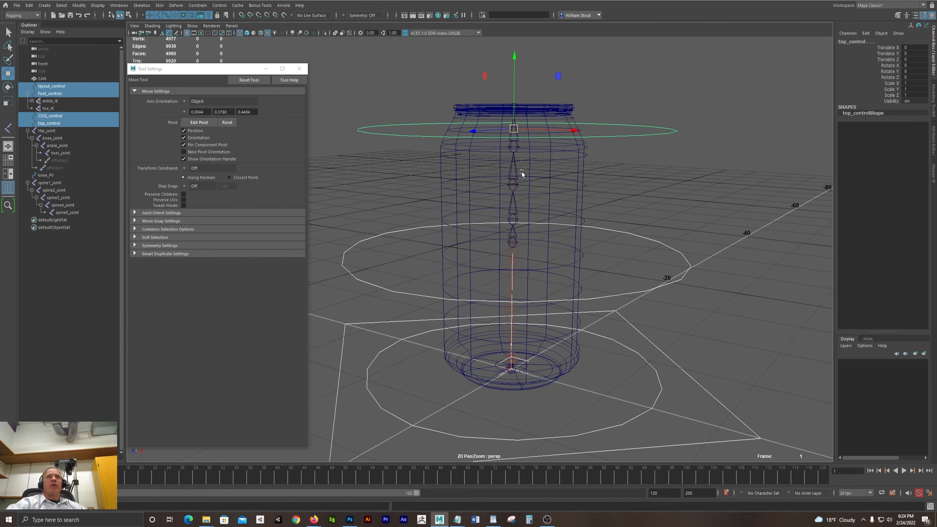
Open the Connection Editor with top_control loaded as the source and spine1_joint as the target
{"action": "left_click_drag", "start_coordinate": [560, 251], "coordinate": [555, 243], "text": "alt"}
{"action": "right_click_drag", "start_coordinate": [555, 243], "coordinate": [583, 240], "text": "alt"}
{"action": "left_click", "coordinate": [539, 250]}
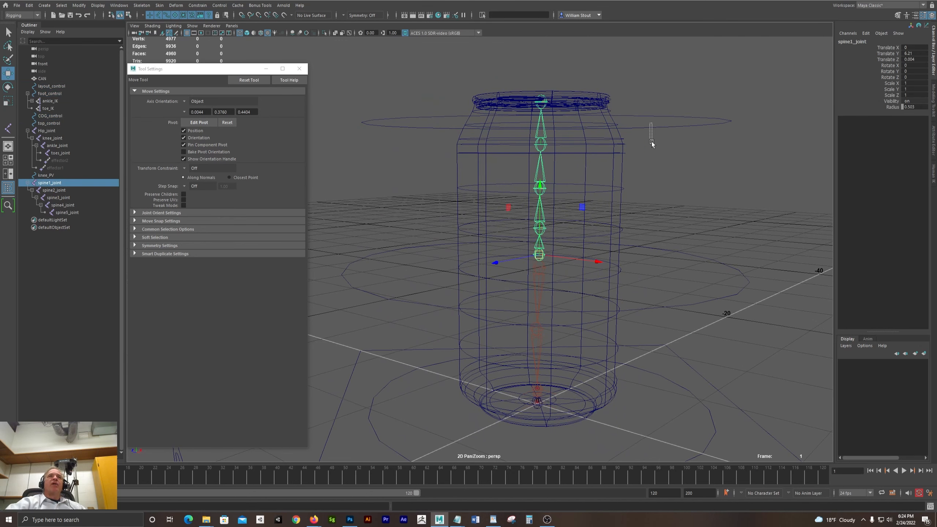
{"action": "left_click_drag", "start_coordinate": [651, 141], "coordinate": [651, 142]}
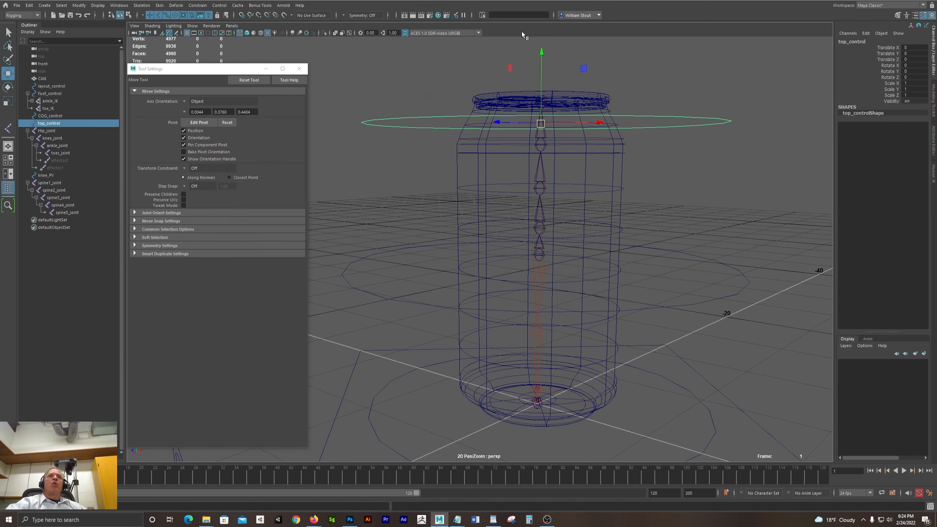
{"action": "left_click", "coordinate": [541, 253]}
{"action": "left_click_drag", "start_coordinate": [654, 100], "coordinate": [665, 149]}
{"action": "left_click", "coordinate": [542, 257], "text": "shift"}
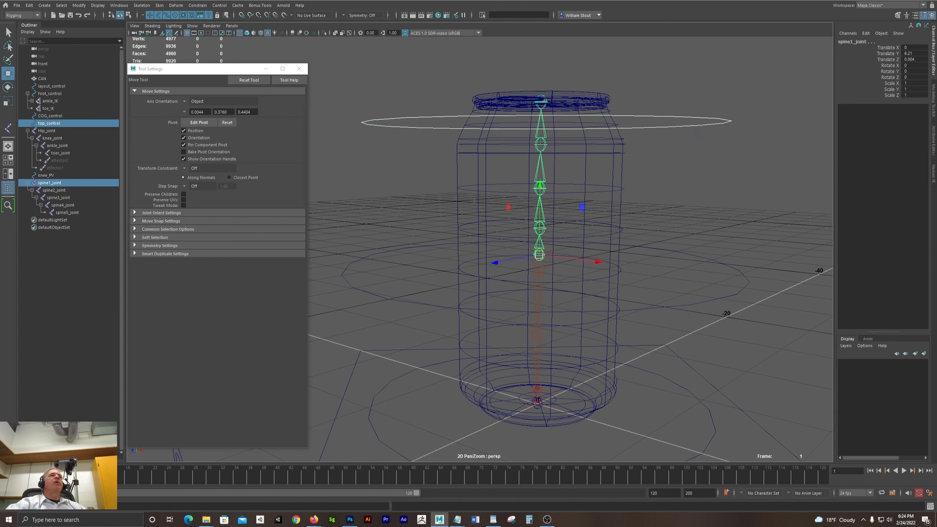
{"action": "left_click", "coordinate": [119, 5]}
{"action": "mouse_move", "coordinate": [131, 44]}
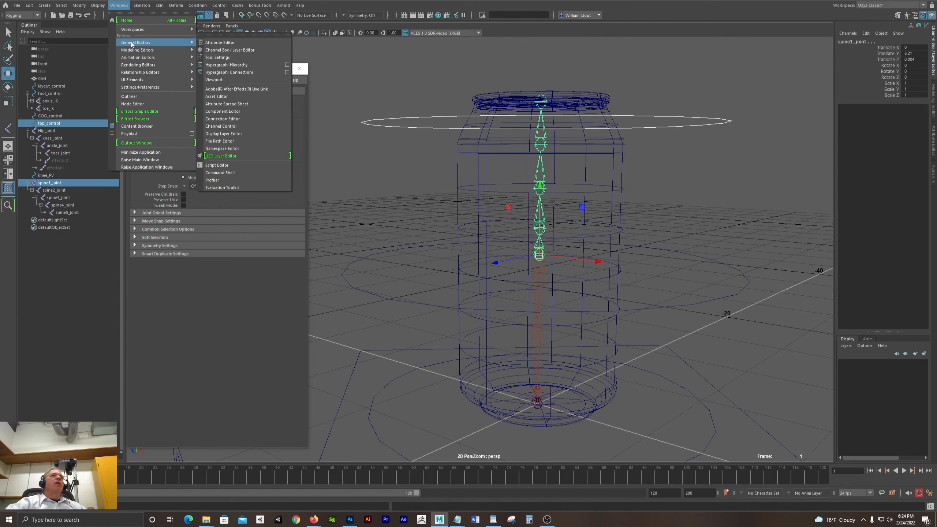
{"action": "left_click", "coordinate": [229, 122]}
{"action": "left_click_drag", "start_coordinate": [626, 65], "coordinate": [223, 105]}
{"action": "scroll", "coordinate": [196, 204], "scroll_direction": "down", "scroll_amount": 10}
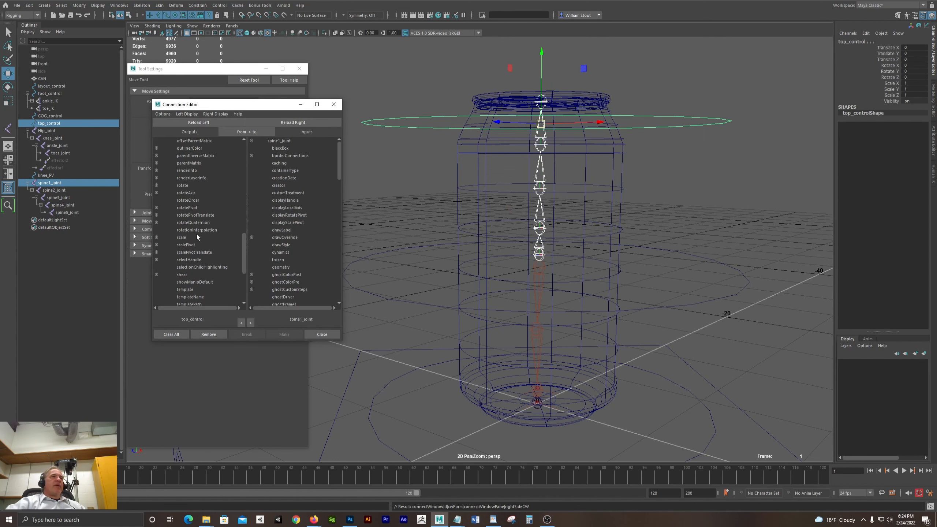
Connect top_control's rotate attribute to spine1_joint's rotate, with the attributes ordered alphabetically ascending
{"action": "left_click", "coordinate": [184, 185]}
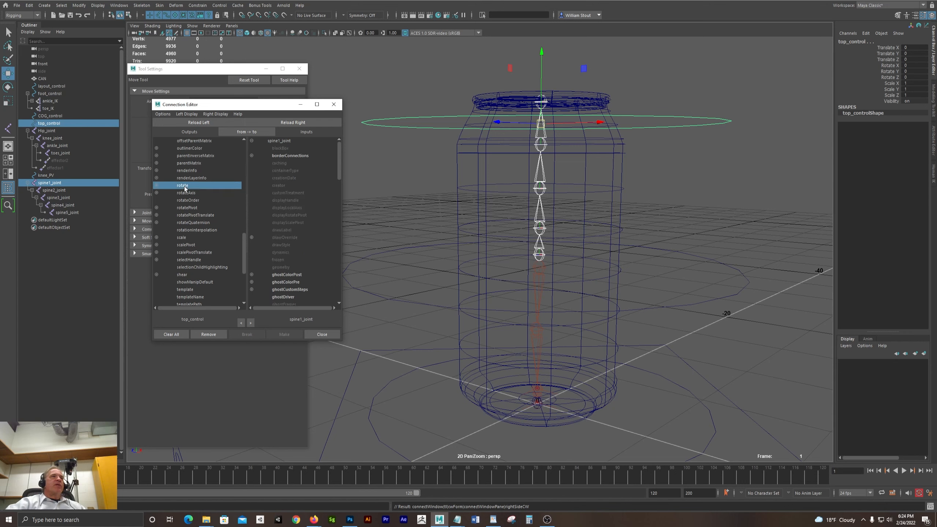
{"action": "left_click", "coordinate": [164, 114]}
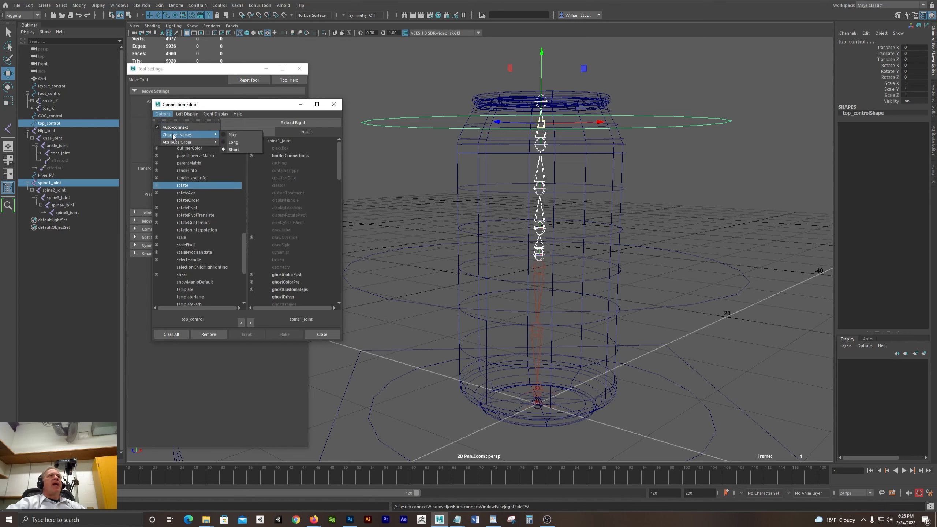
{"action": "mouse_move", "coordinate": [173, 144]}
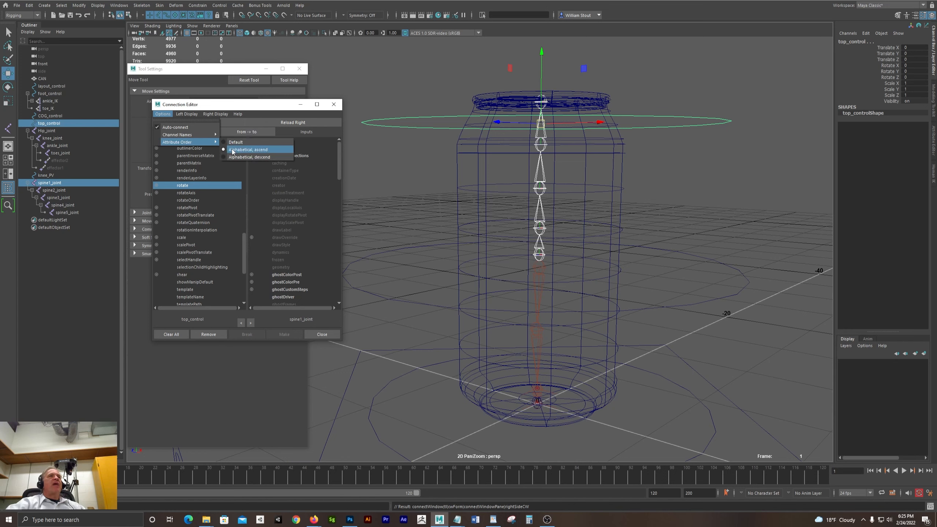
{"action": "left_click", "coordinate": [244, 150]}
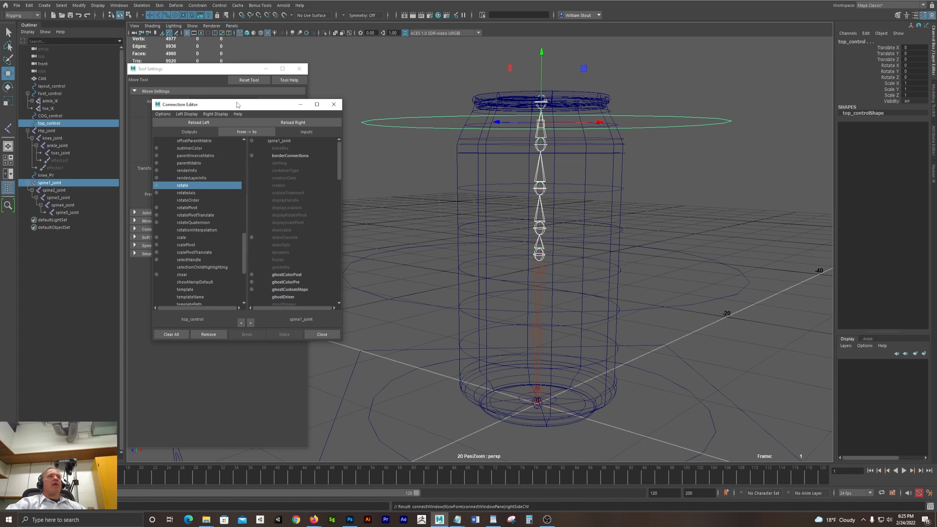
{"action": "scroll", "coordinate": [288, 263], "scroll_direction": "down", "scroll_amount": 10}
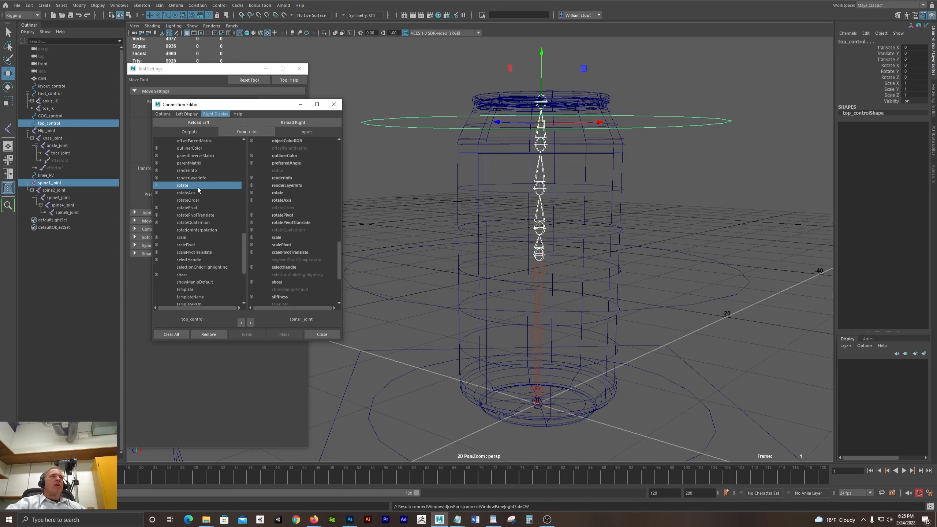
{"action": "left_click", "coordinate": [287, 194]}
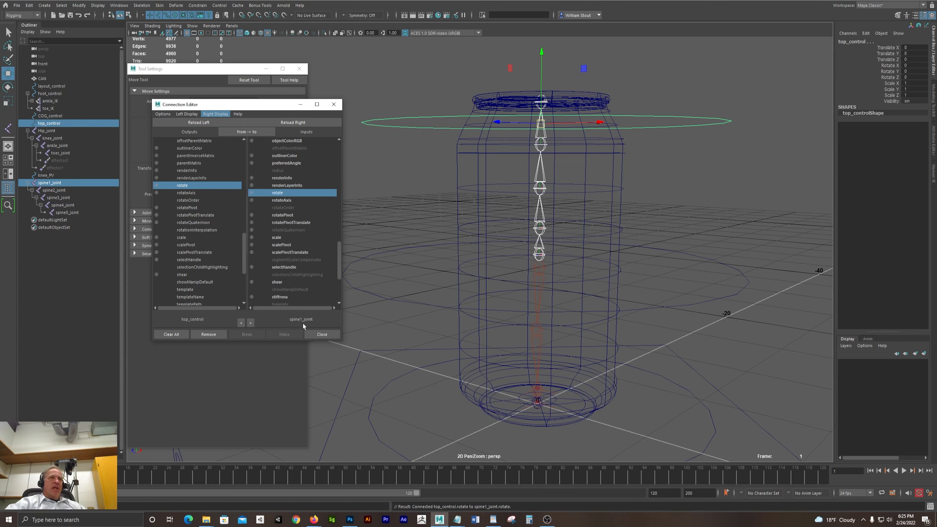
Connect top_control's rotate attribute to the rotate attributes of spine2_joint and spine3_joint
{"action": "left_click", "coordinate": [541, 221]}
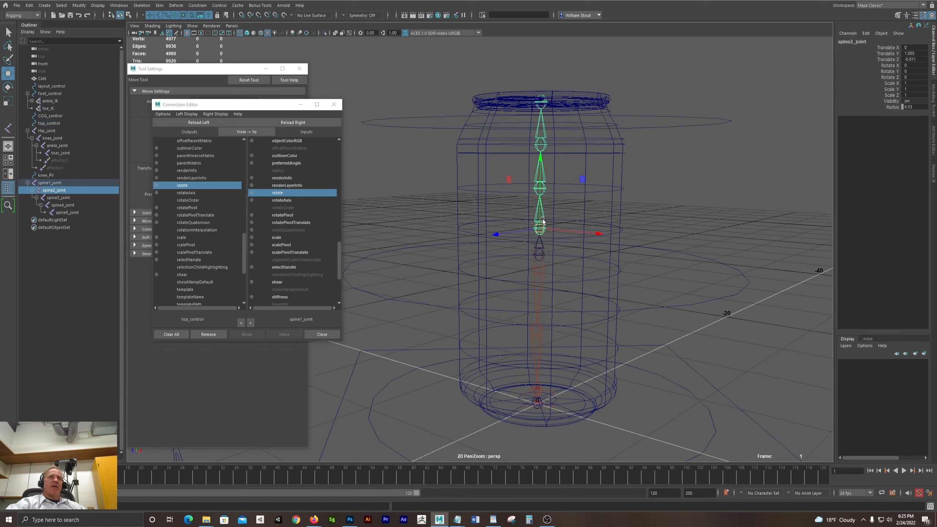
{"action": "left_click", "coordinate": [283, 123]}
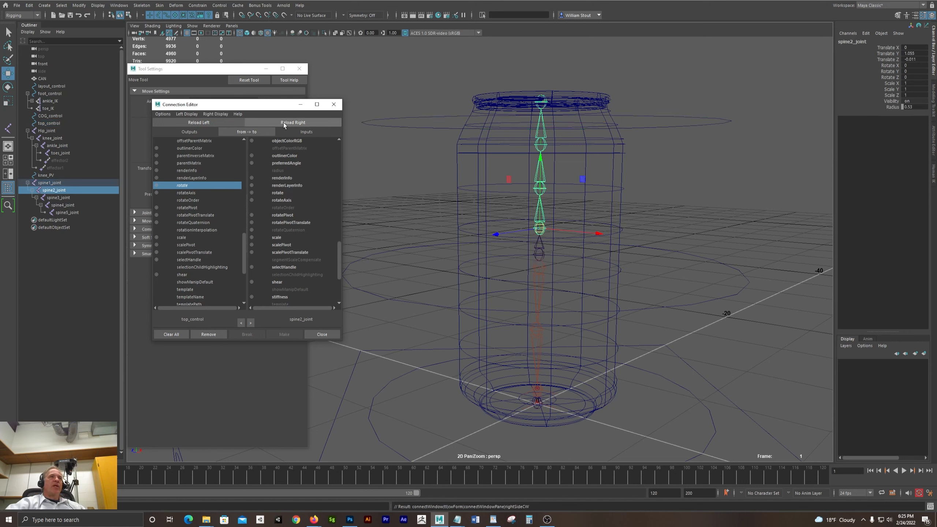
{"action": "left_click", "coordinate": [281, 192]}
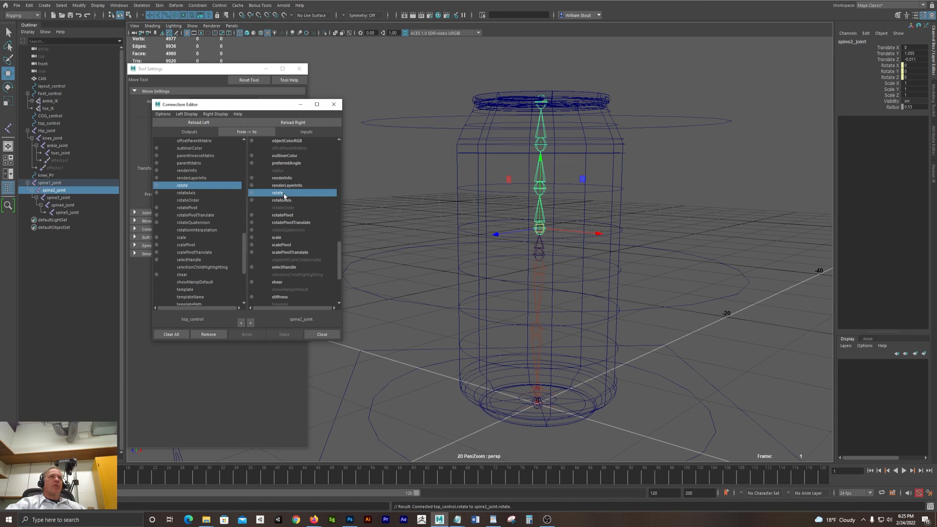
{"action": "left_click", "coordinate": [544, 179]}
{"action": "left_click", "coordinate": [297, 122]}
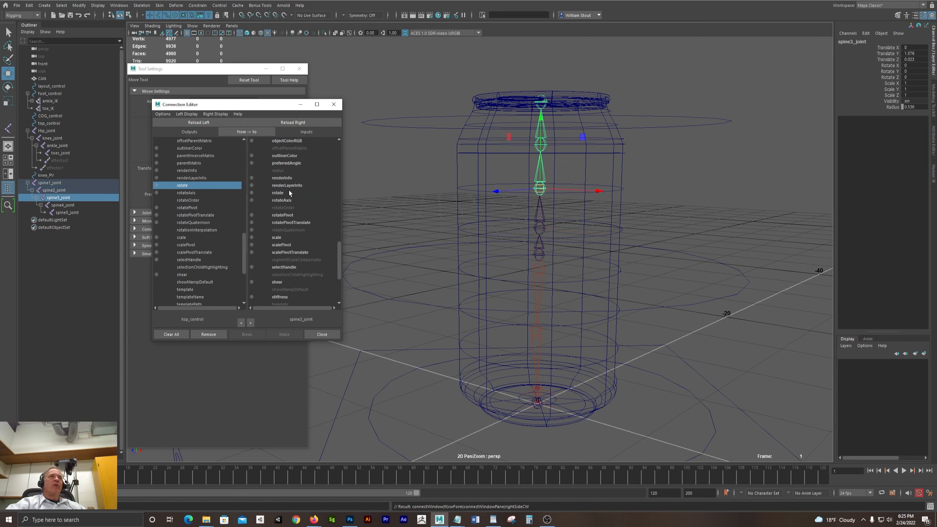
{"action": "left_click", "coordinate": [287, 193]}
Connect top_control's rotate attribute to the rotate attributes of spine4_joint and spine5_joint
{"action": "left_click", "coordinate": [544, 147]}
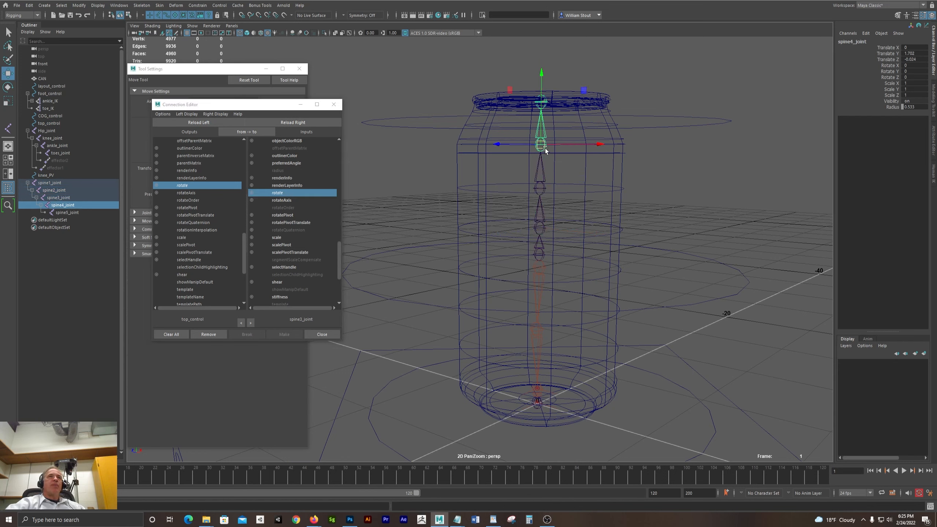
{"action": "left_click", "coordinate": [295, 123]}
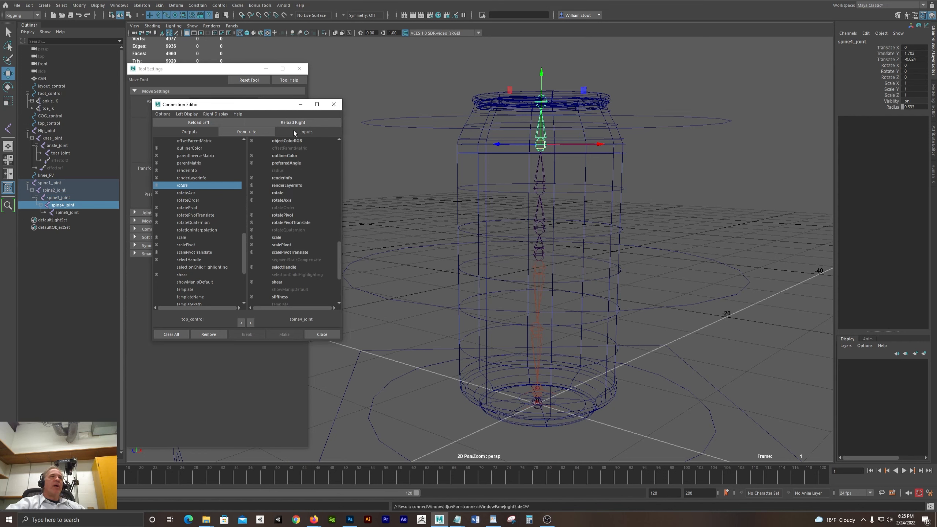
{"action": "left_click", "coordinate": [282, 193]}
{"action": "left_click", "coordinate": [544, 103]}
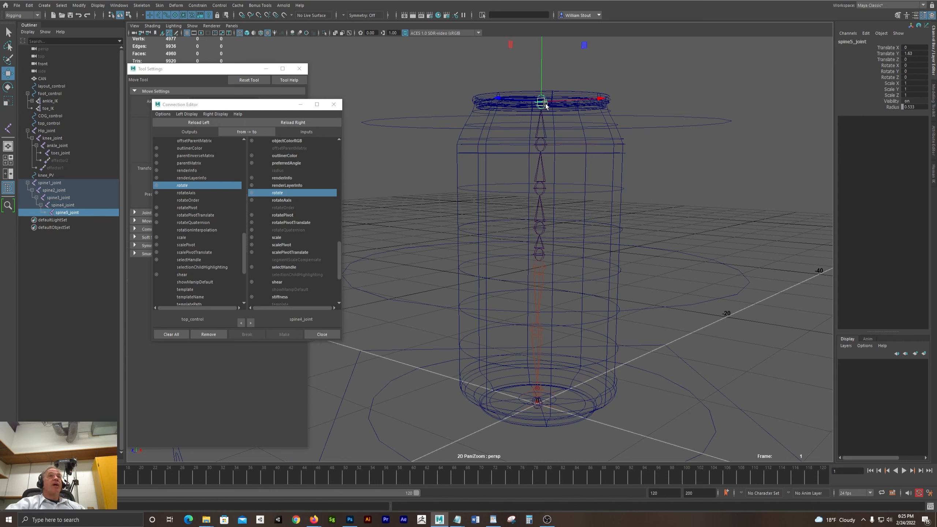
{"action": "left_click", "coordinate": [277, 122]}
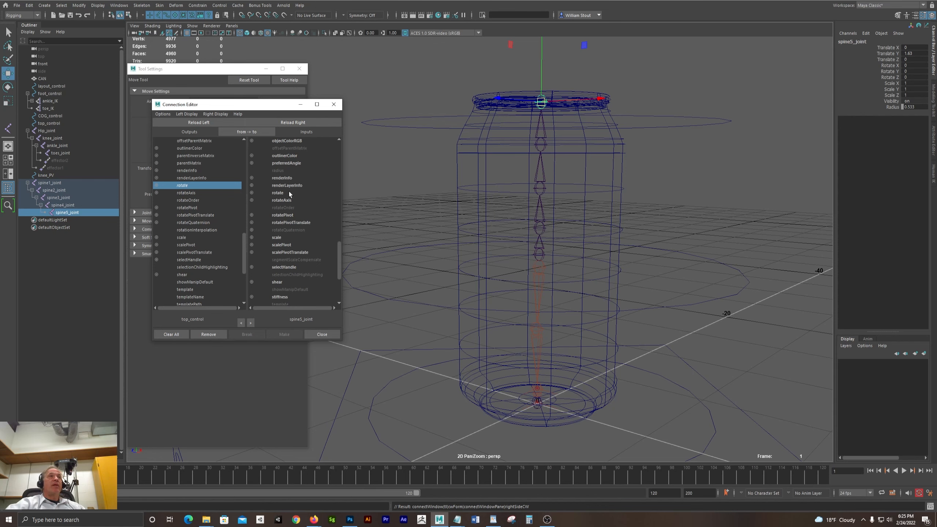
{"action": "left_click", "coordinate": [288, 192]}
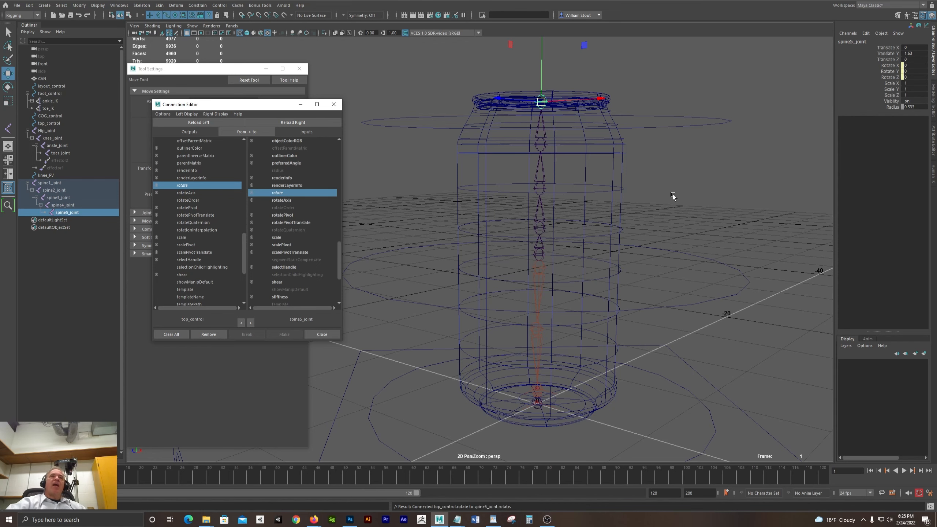
Rotate top_control about X to test how the spine joints bend, and undo the rotation
{"action": "right_click_drag", "start_coordinate": [672, 194], "coordinate": [599, 186], "text": "alt"}
{"action": "left_click", "coordinate": [625, 143]}
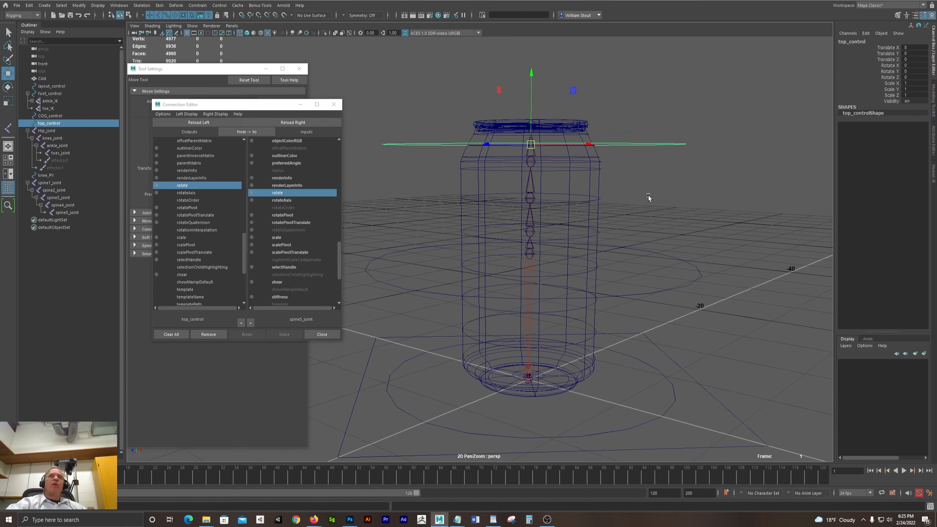
{"action": "left_click_drag", "start_coordinate": [648, 196], "coordinate": [819, 89], "text": "alt"}
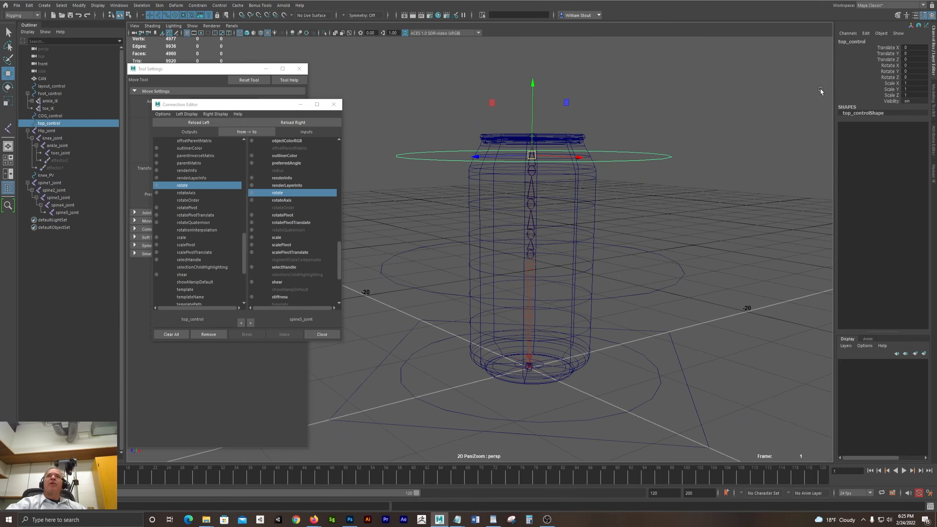
{"action": "left_click", "coordinate": [889, 66]}
{"action": "middle_click_drag", "start_coordinate": [789, 90], "coordinate": [658, 116]}
{"action": "left_click_drag", "start_coordinate": [658, 116], "coordinate": [799, 84], "text": "alt"}
{"action": "middle_click_drag", "start_coordinate": [718, 85], "coordinate": [397, 163]}
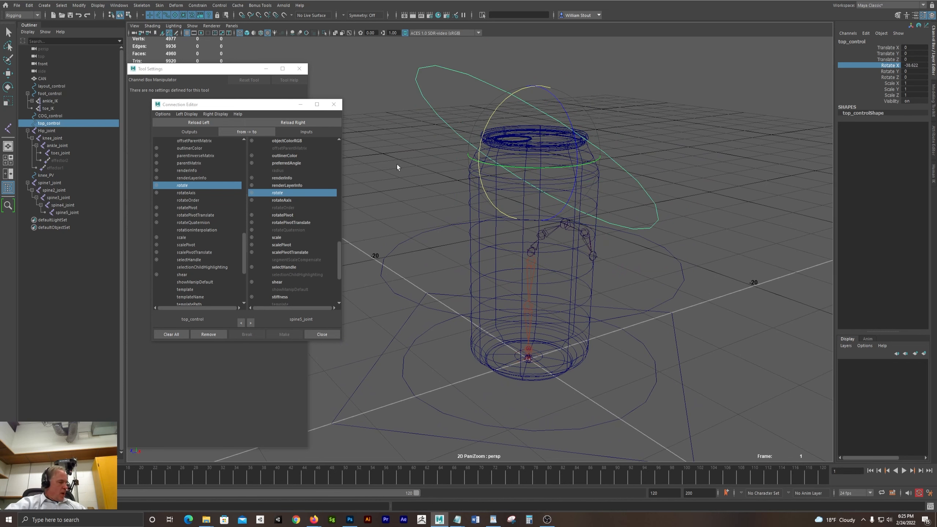
{"action": "key", "text": "ctrl+z"}
{"action": "key", "text": "ctrl+z"}
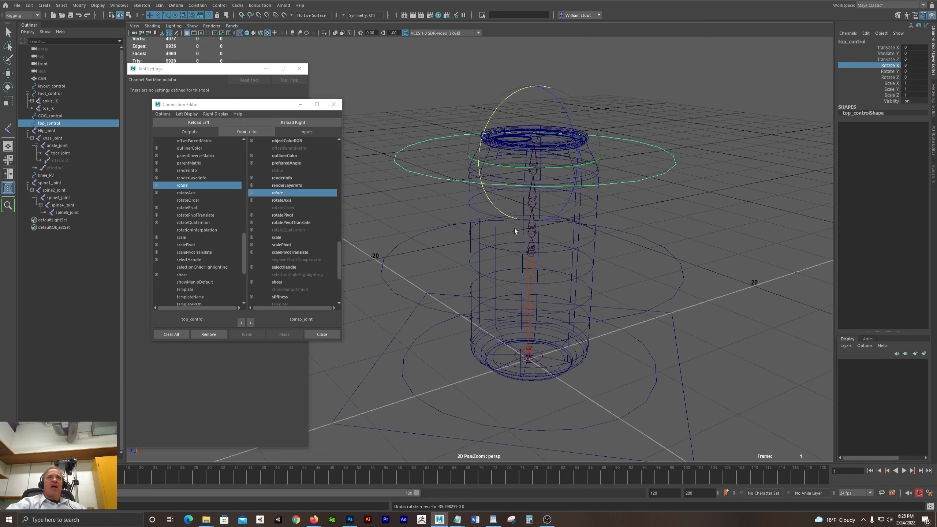
Examine the driven Rotate X, Y and Z channels of spine1_joint at the base of the spine chain
{"action": "left_click", "coordinate": [530, 252]}
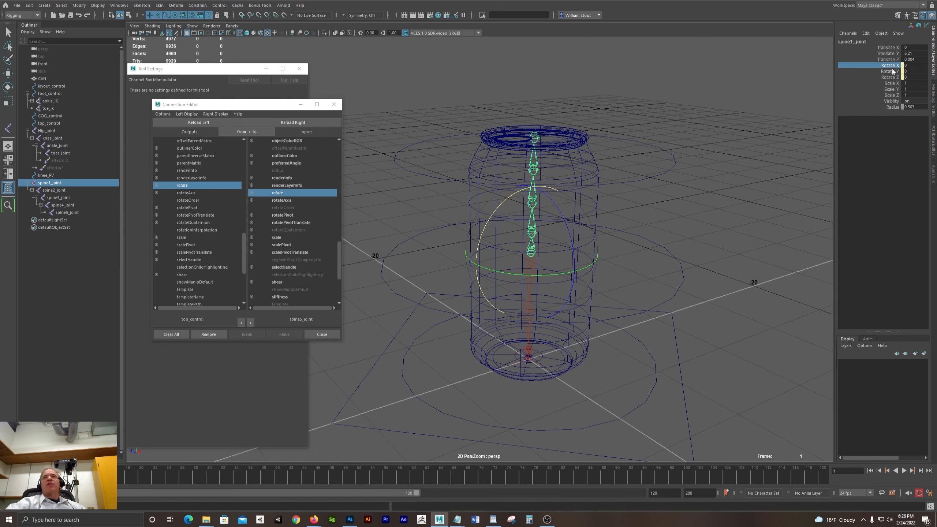
{"action": "left_click_drag", "start_coordinate": [893, 67], "coordinate": [894, 79]}
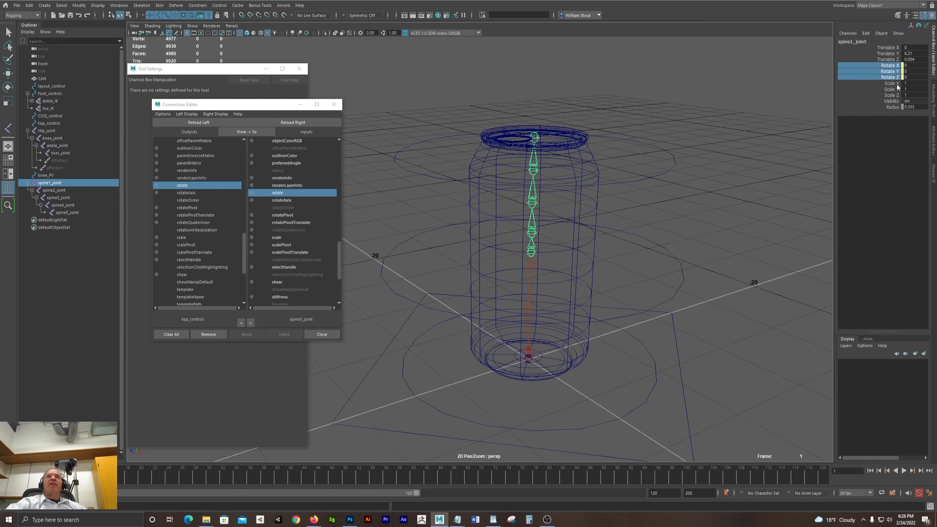
{"action": "key", "text": "w"}
{"action": "left_click", "coordinate": [658, 225]}
{"action": "left_click", "coordinate": [537, 249]}
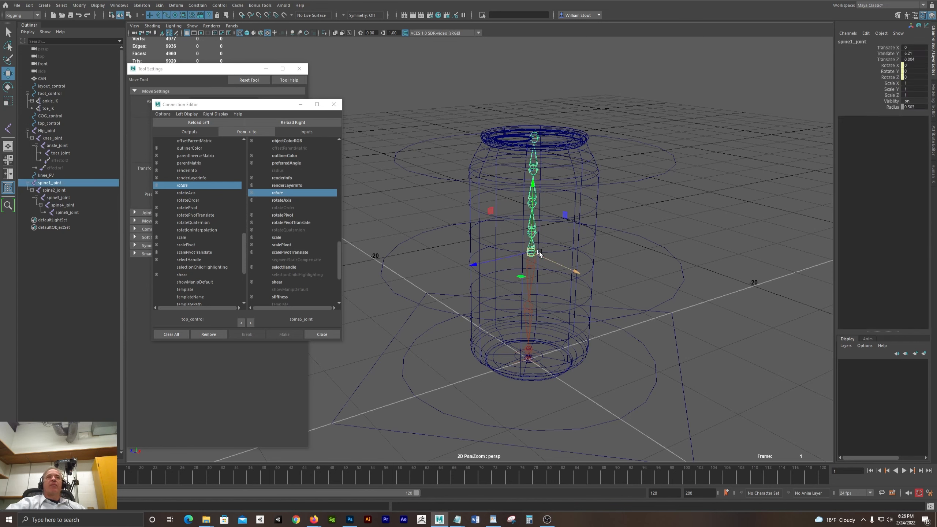
Rotate top_control about 30 degrees in X to test the spine bend, and undo the rotation
{"action": "left_click", "coordinate": [641, 181]}
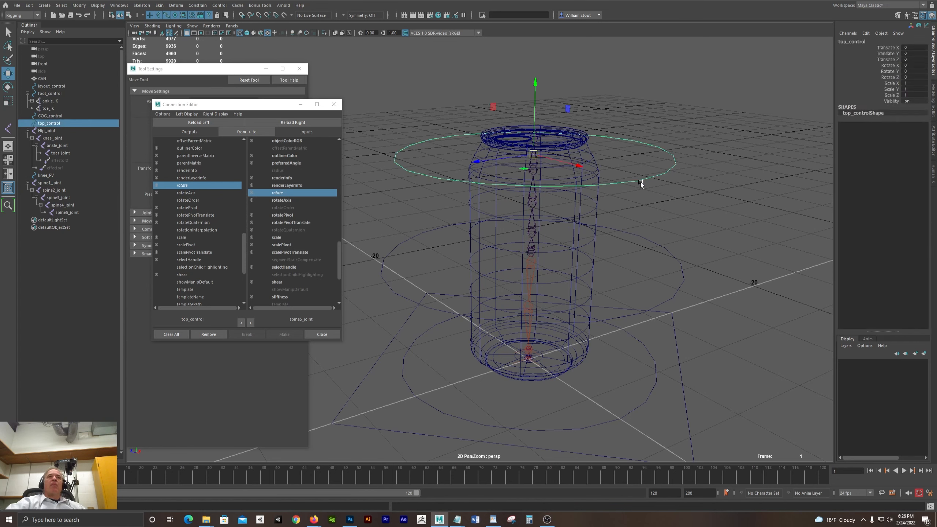
{"action": "key", "text": "e"}
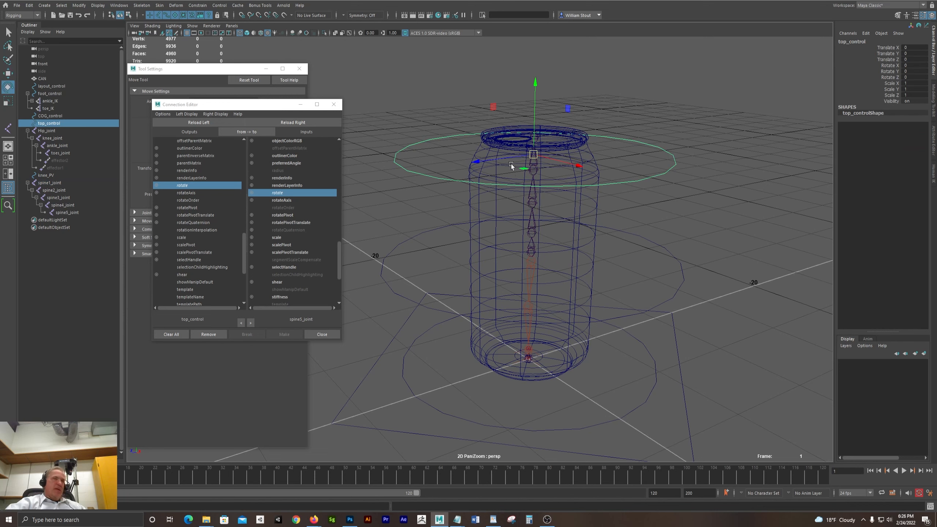
{"action": "left_click_drag", "start_coordinate": [493, 121], "coordinate": [522, 252]}
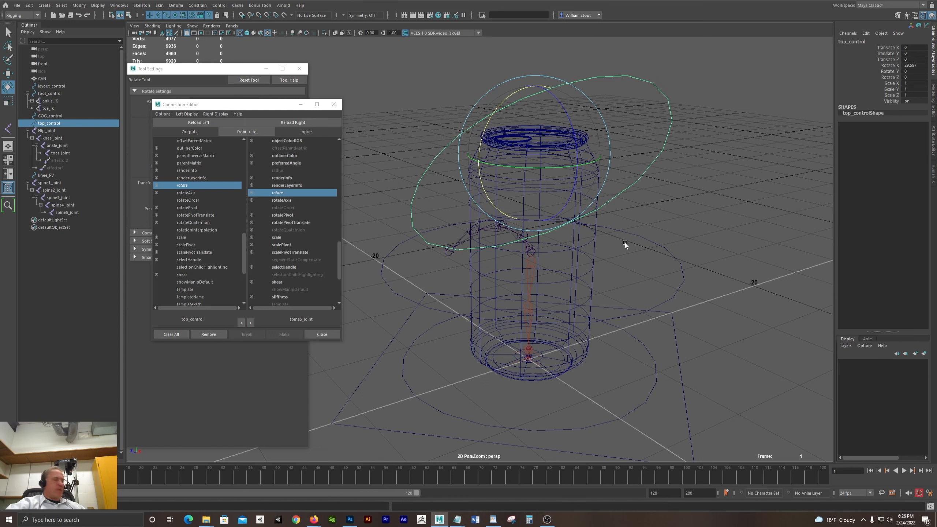
{"action": "key", "text": "ctrl+z"}
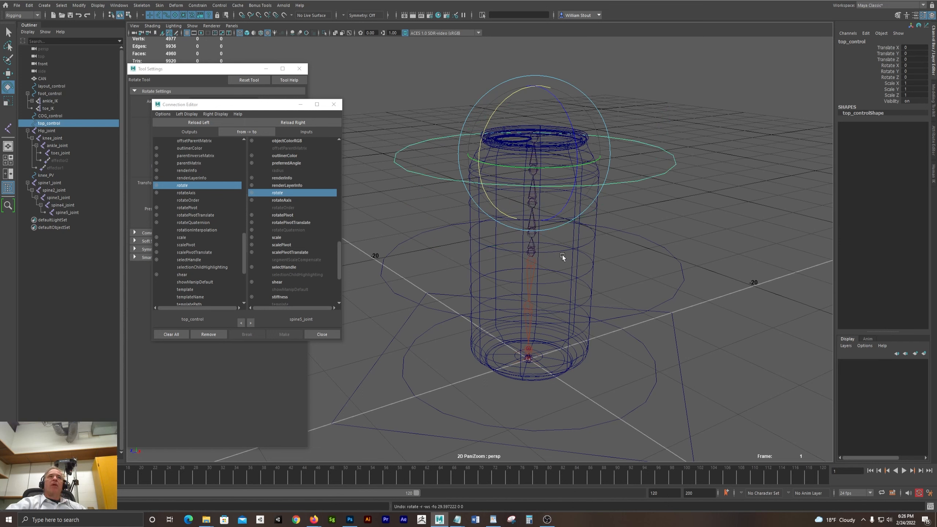
Rotate top_control about 21.5 degrees in X and compare the Rotate X values of the spine joints with it
{"action": "left_click_drag", "start_coordinate": [490, 123], "coordinate": [481, 149]}
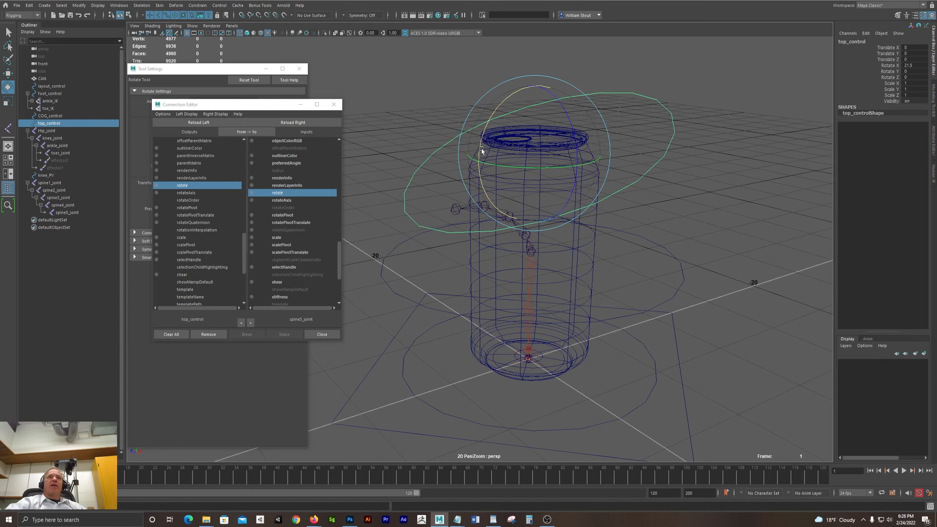
{"action": "left_click", "coordinate": [671, 271]}
{"action": "left_click_drag", "start_coordinate": [437, 169], "coordinate": [436, 169]}
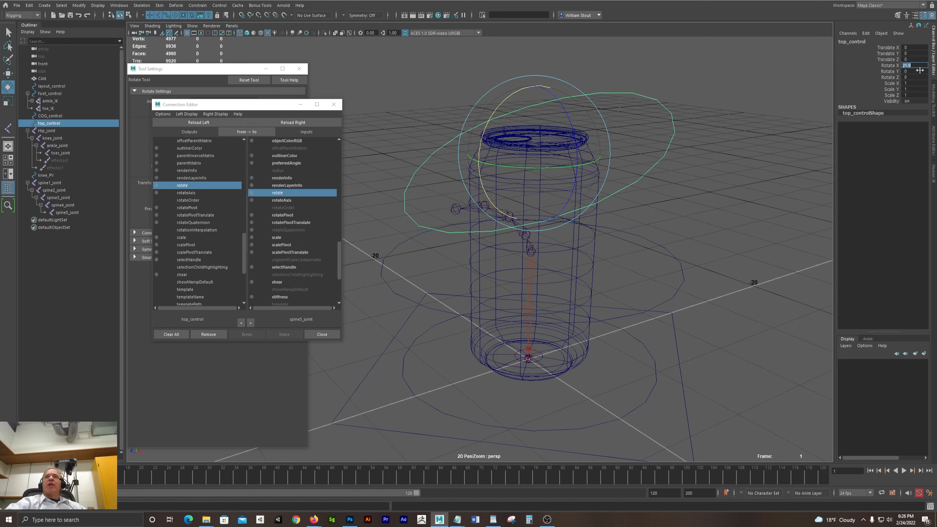
{"action": "left_click", "coordinate": [533, 249]}
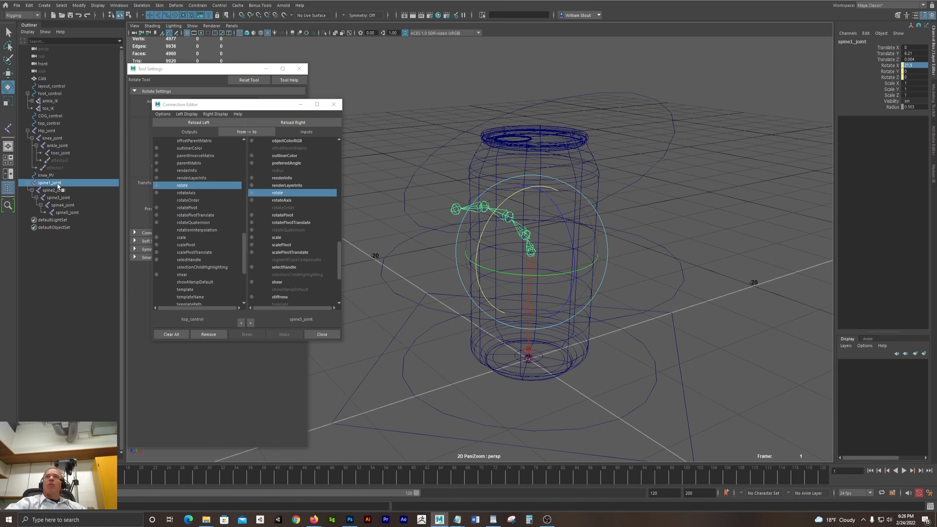
{"action": "left_click", "coordinate": [57, 191]}
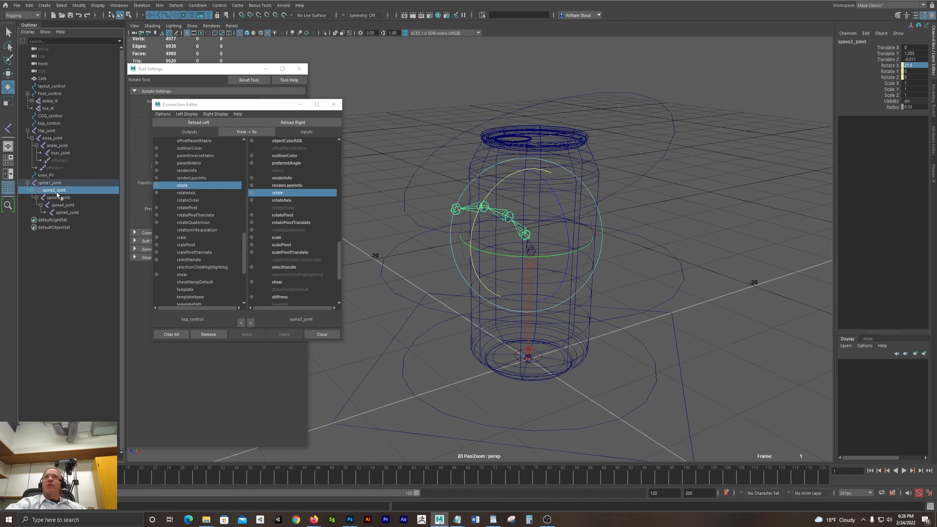
{"action": "left_click", "coordinate": [59, 198]}
{"action": "left_click", "coordinate": [60, 212]}
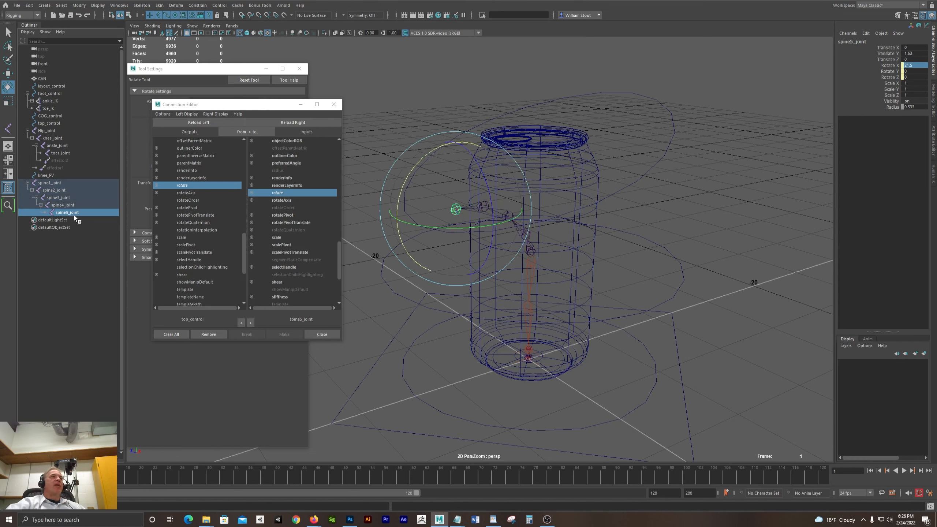
Reset top_control's Translate Z, Rotate X and Rotate Y to 0
{"action": "left_click", "coordinate": [653, 252]}
{"action": "left_click_drag", "start_coordinate": [631, 182], "coordinate": [668, 229]}
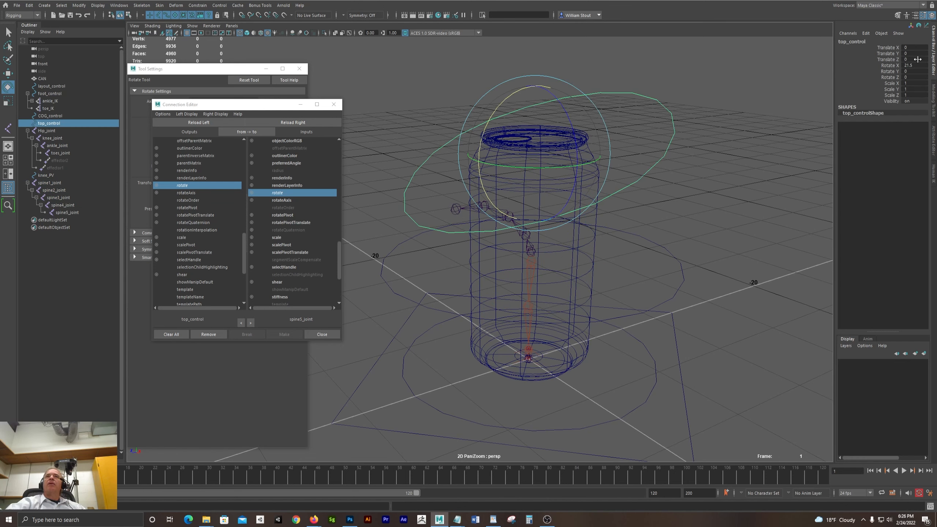
{"action": "left_click_drag", "start_coordinate": [914, 58], "coordinate": [916, 72]}
{"action": "type", "text": "0"}
{"action": "key", "text": "Return"}
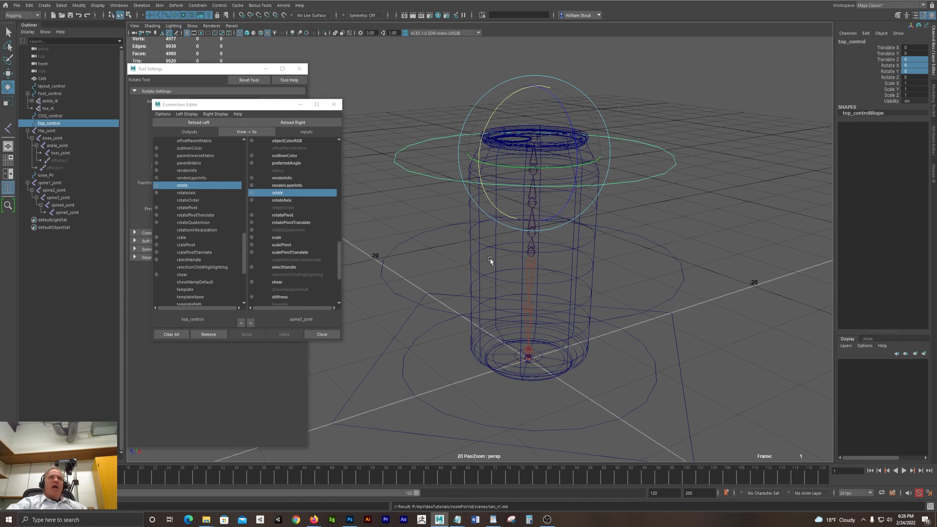
Create a separate joint in the side view between spine1_joint and hip_joint, at a height of about 5.95
{"action": "scroll", "coordinate": [490, 259], "scroll_direction": "up", "scroll_amount": 3}
{"action": "scroll", "coordinate": [699, 266], "scroll_direction": "up", "scroll_amount": 4}
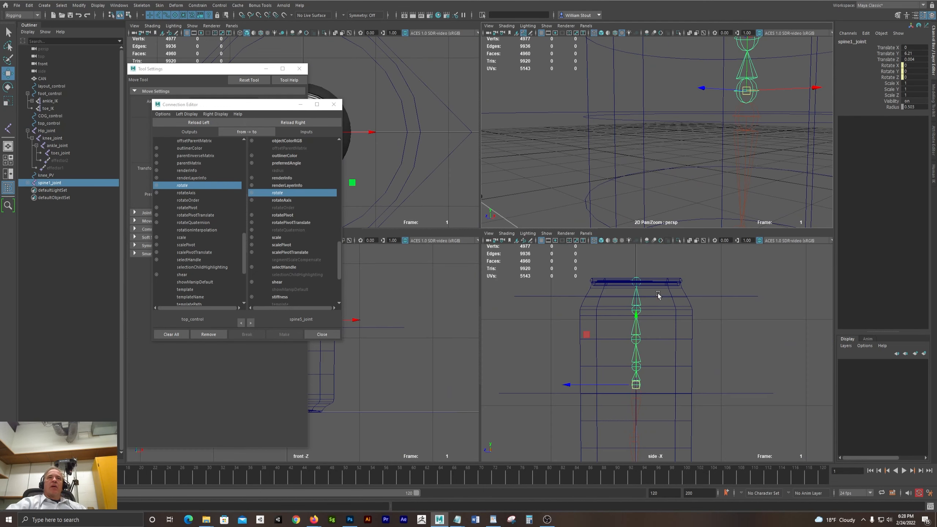
{"action": "key", "text": "space"}
{"action": "left_click", "coordinate": [596, 267]}
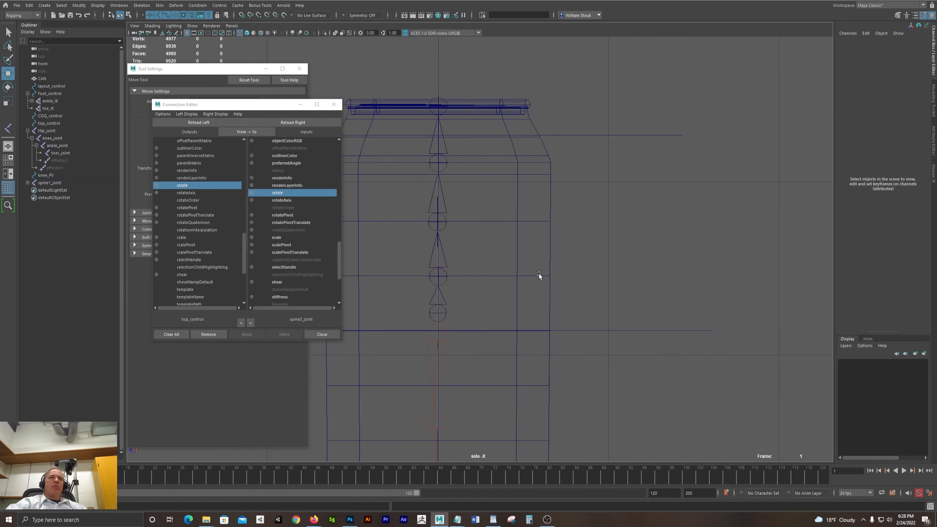
{"action": "scroll", "coordinate": [518, 184], "scroll_direction": "up", "scroll_amount": 2}
{"action": "scroll", "coordinate": [519, 185], "scroll_direction": "up", "scroll_amount": 4}
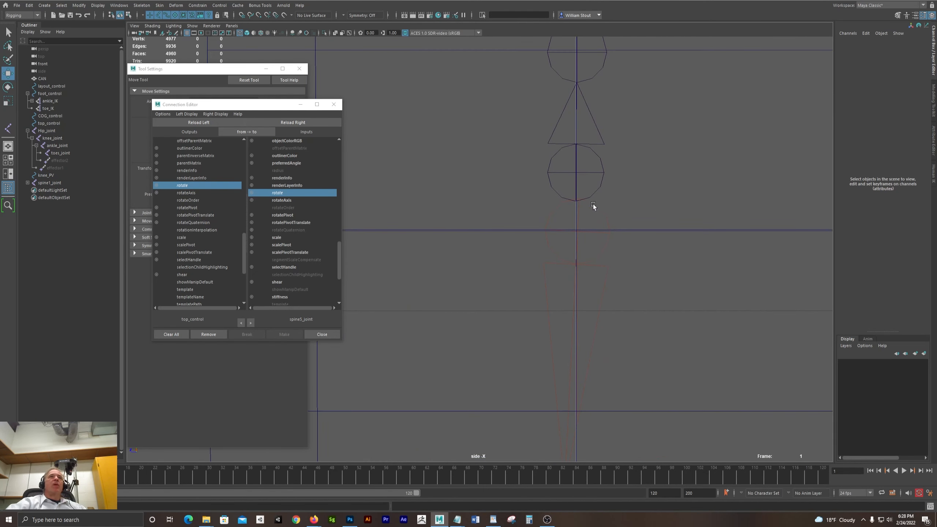
{"action": "left_click", "coordinate": [142, 5]}
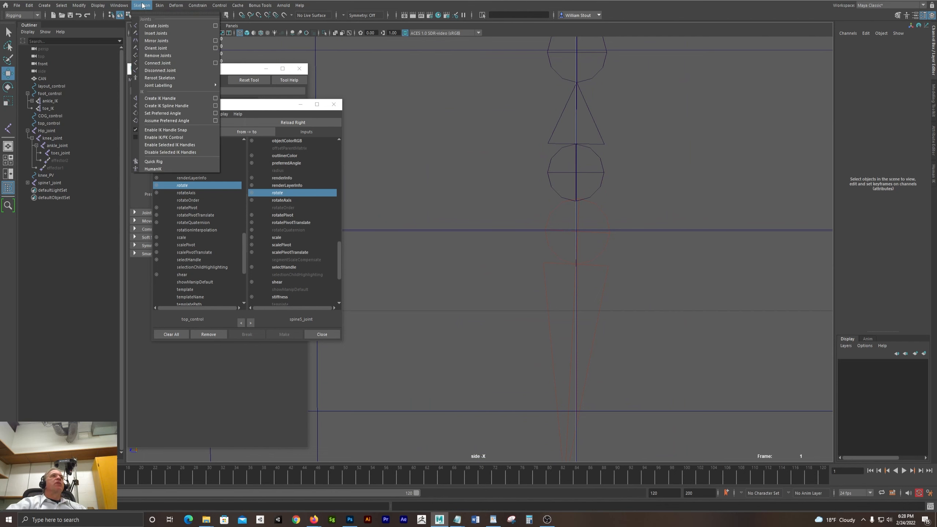
{"action": "left_click", "coordinate": [156, 26]}
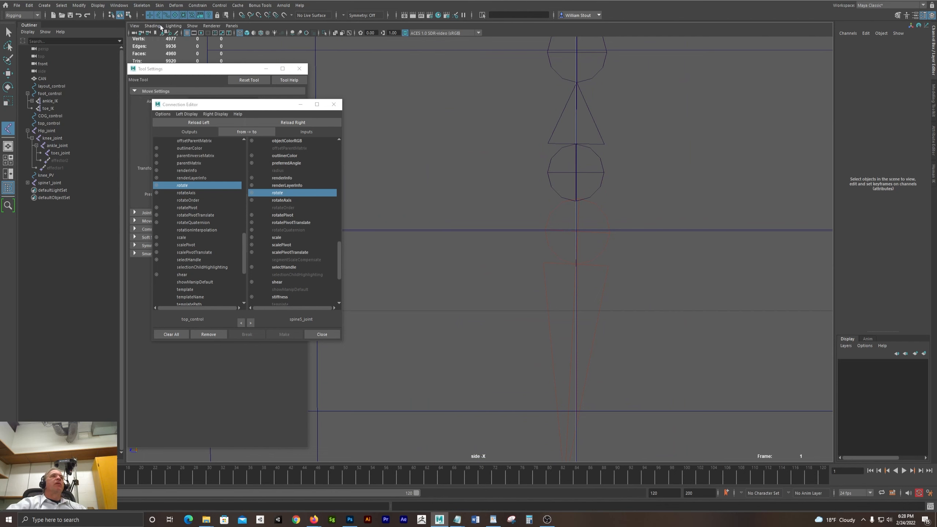
{"action": "left_click", "coordinate": [576, 199]}
{"action": "scroll", "coordinate": [604, 204], "scroll_direction": "up", "scroll_amount": 2}
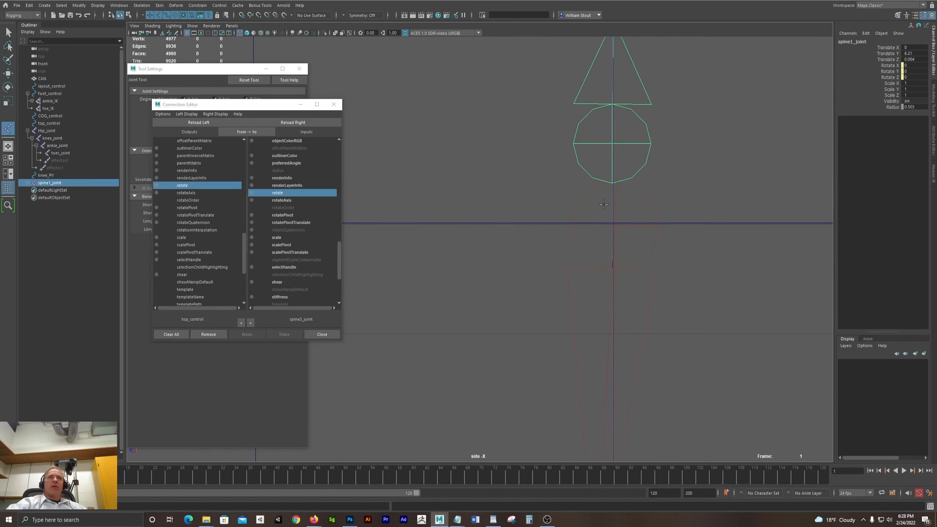
{"action": "key", "text": "ctrl+z"}
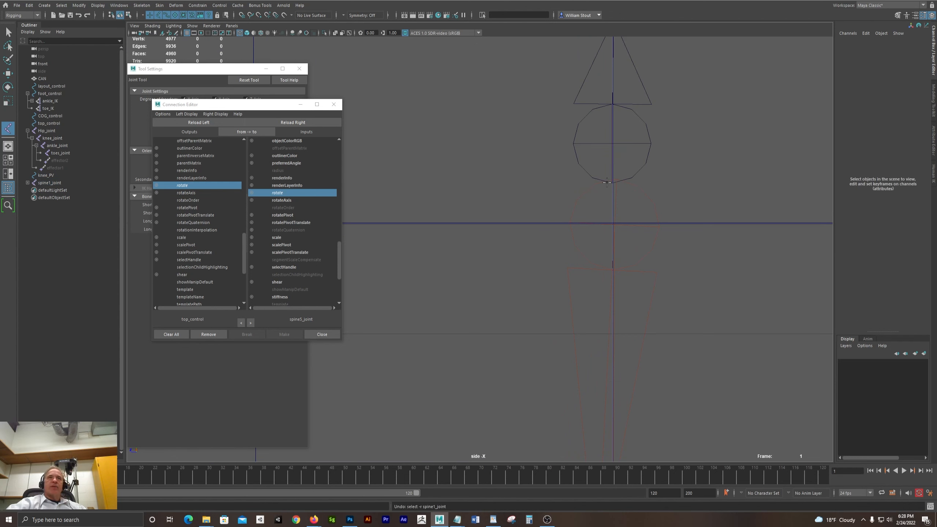
{"action": "left_click", "coordinate": [605, 188]}
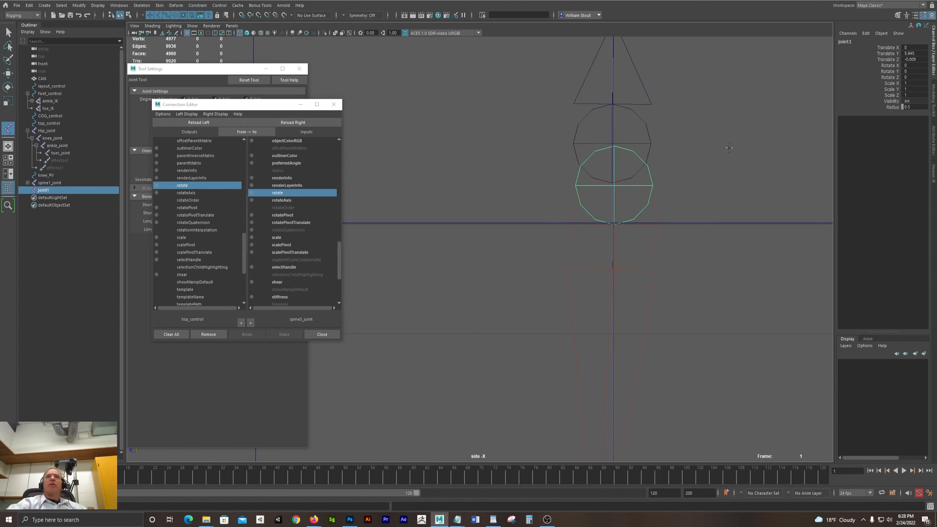
Center the new joint by setting its Translate Z to 0, and leave the Joint tool
{"action": "double_click", "coordinate": [911, 59]}
{"action": "type", "text": "0"}
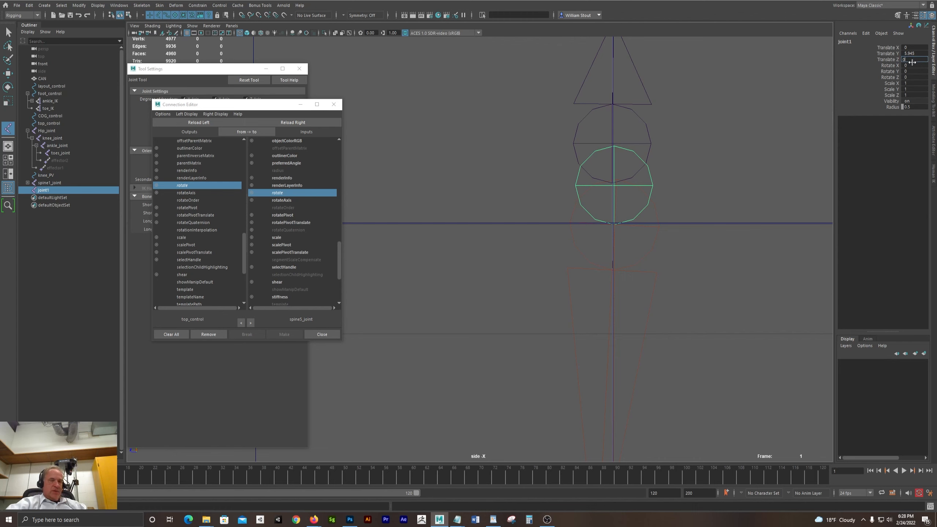
{"action": "key", "text": "Return"}
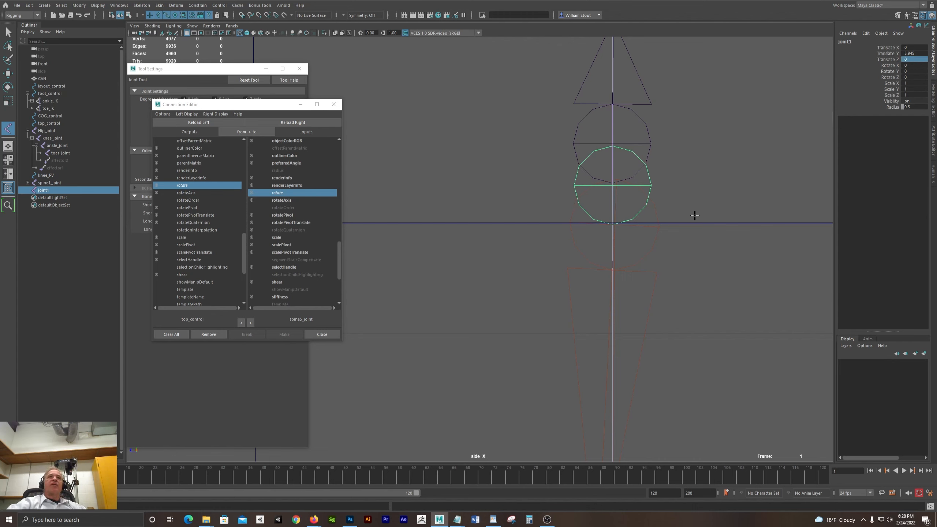
{"action": "key", "text": "q"}
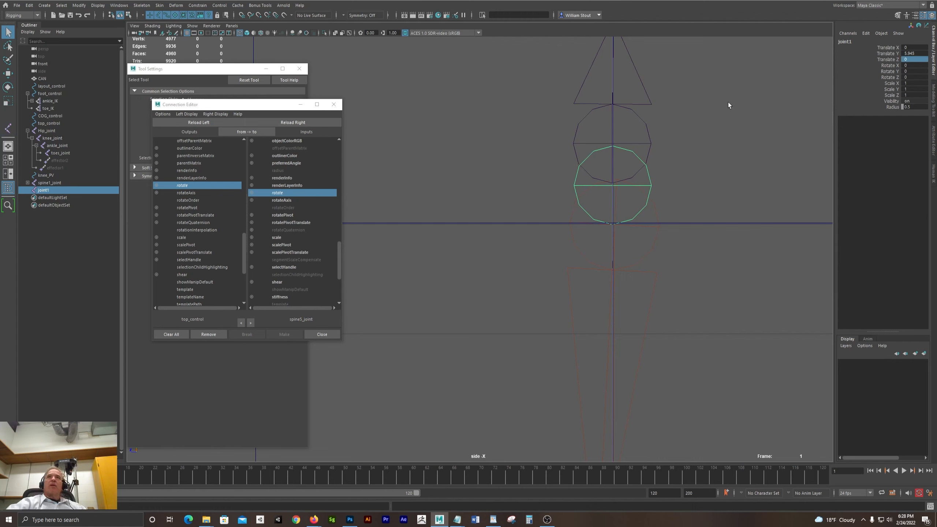
Rename the new joint as root_joint
{"action": "left_click", "coordinate": [861, 42]}
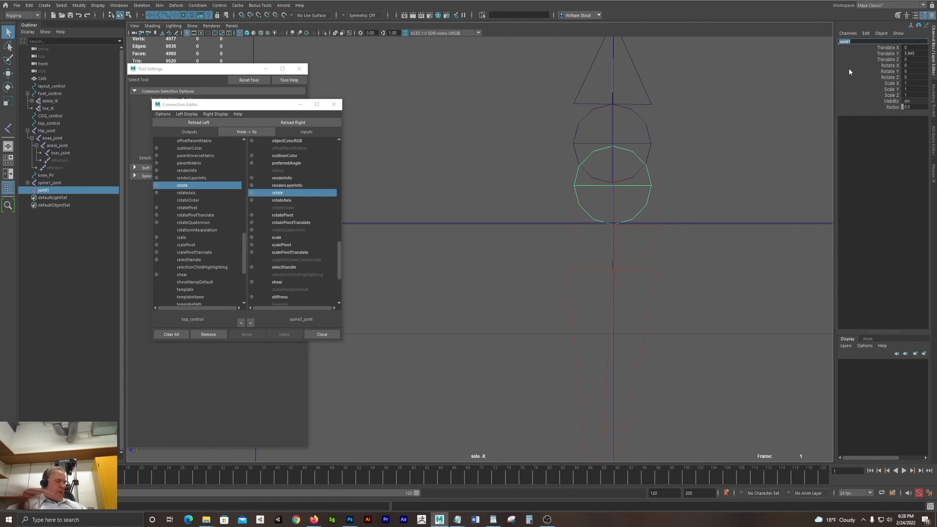
{"action": "type", "text": "root"}
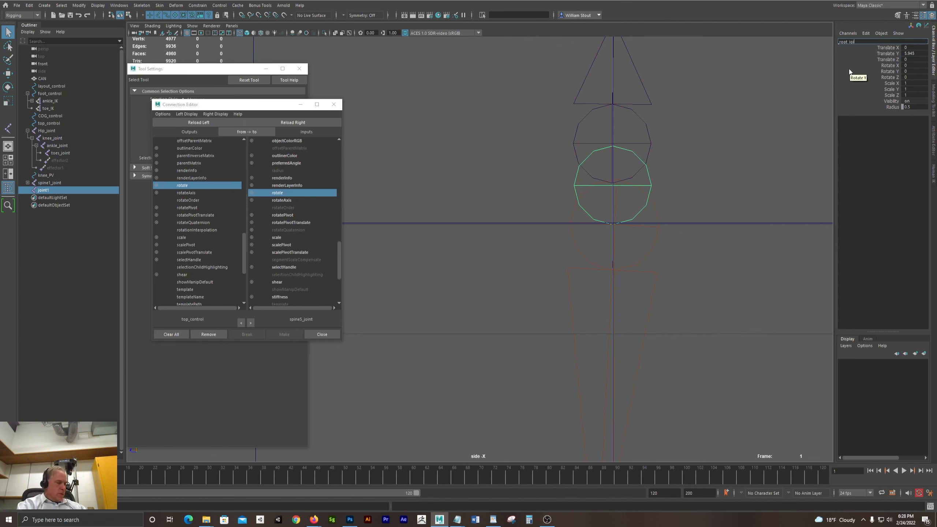
{"action": "type", "text": " joimn"}
{"action": "key", "text": "BackSpace"}
{"action": "key", "text": "BackSpace"}
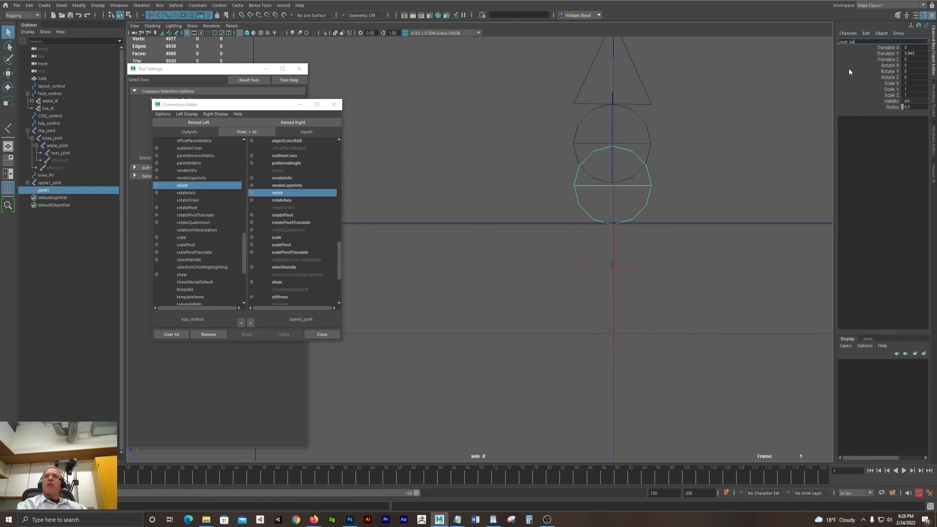
{"action": "key", "text": "Return"}
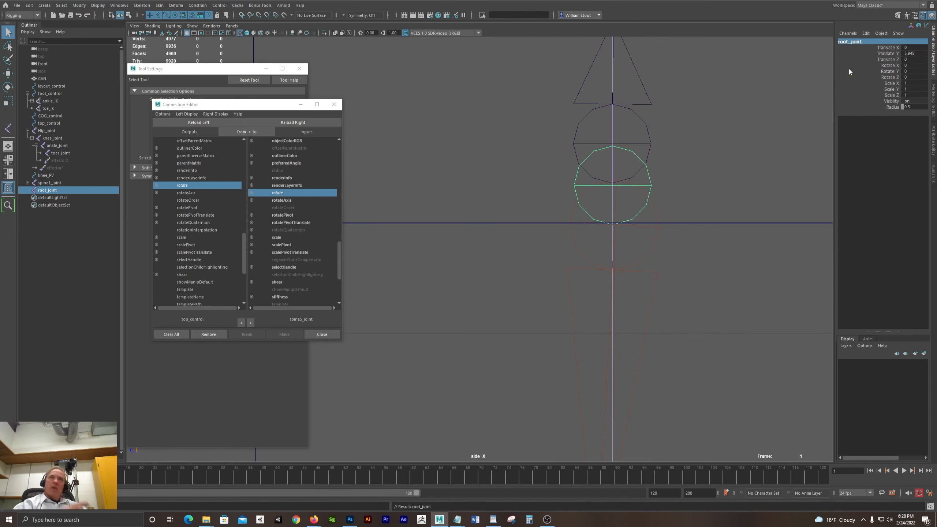
Parent hip_joint and spine1_joint under root_joint
{"action": "left_click", "coordinate": [657, 240]}
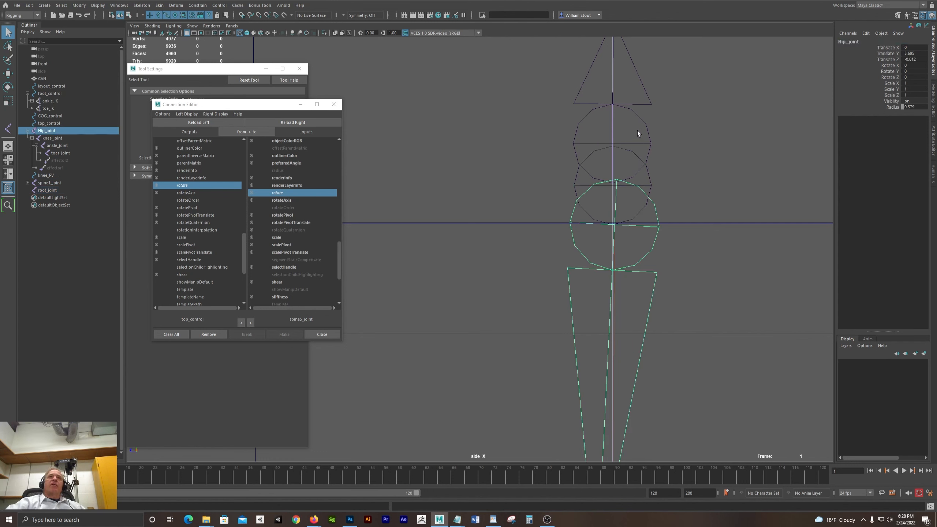
{"action": "left_click_drag", "start_coordinate": [638, 130], "coordinate": [682, 134], "text": "shift"}
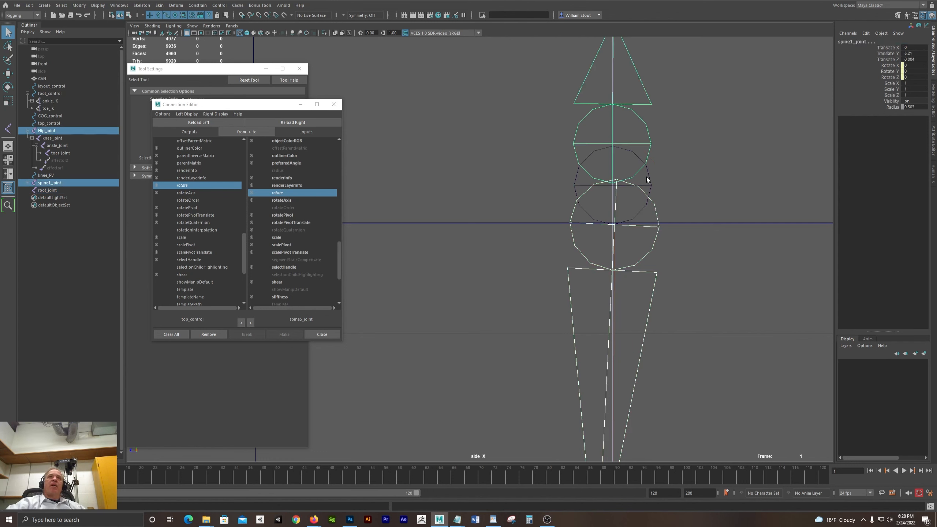
{"action": "left_click_drag", "start_coordinate": [646, 180], "coordinate": [769, 180], "text": "shift"}
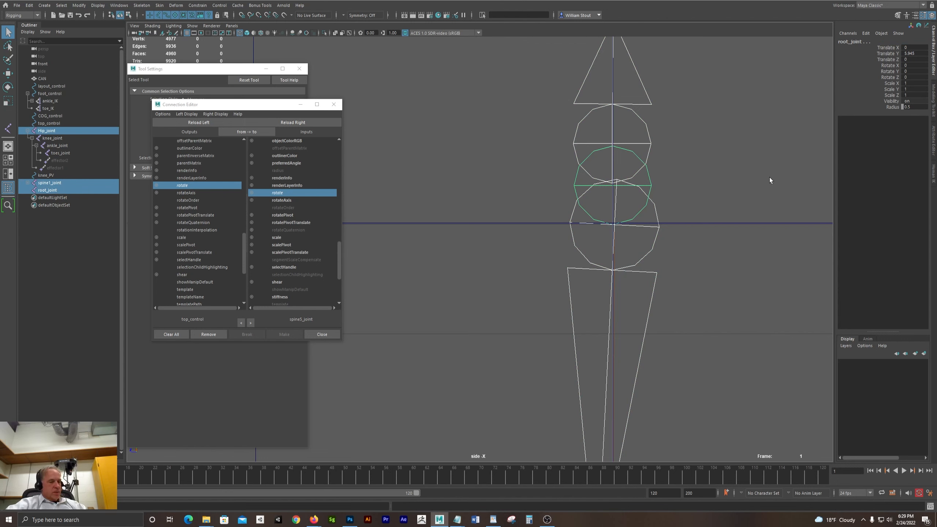
{"action": "key", "text": "p"}
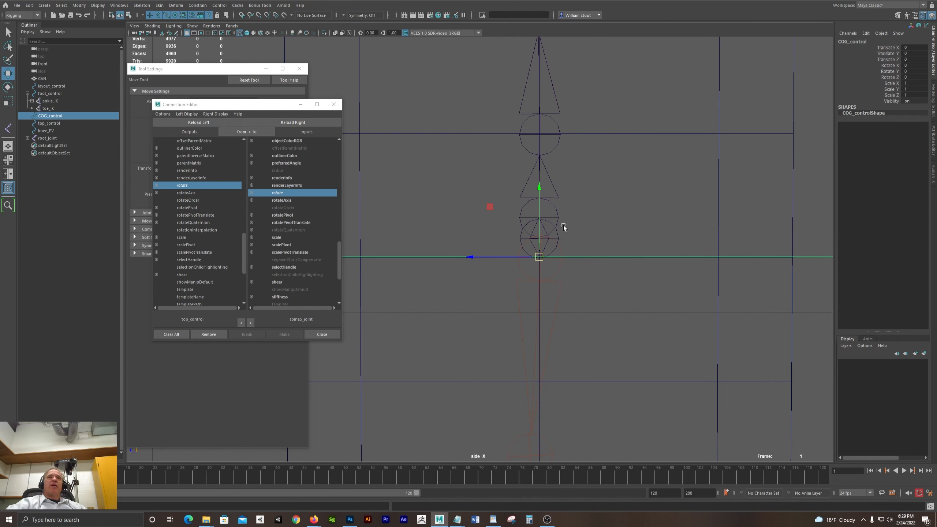
Parent-constrain root_joint to COG_control with Maintain offset on and all translate and rotate axes constrained
{"action": "left_click", "coordinate": [558, 234], "text": "shift"}
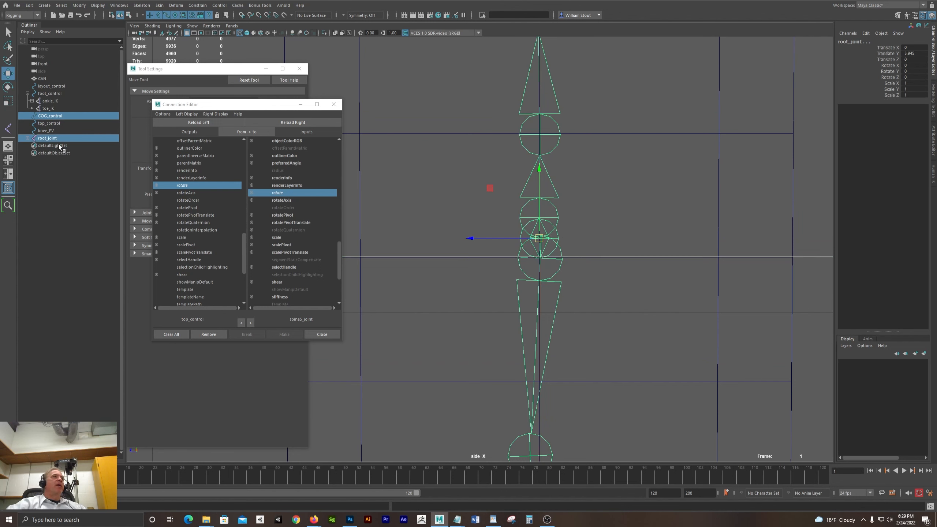
{"action": "left_click", "coordinate": [203, 8]}
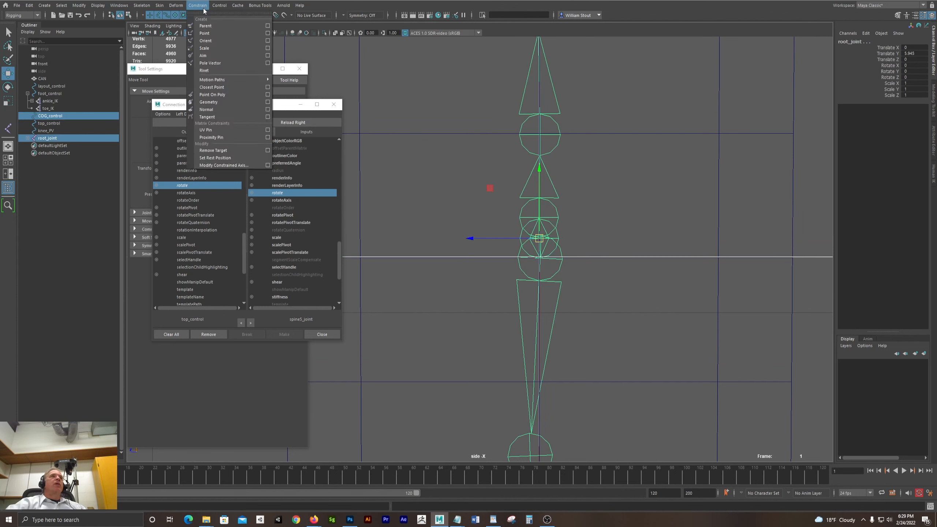
{"action": "left_click", "coordinate": [267, 26]}
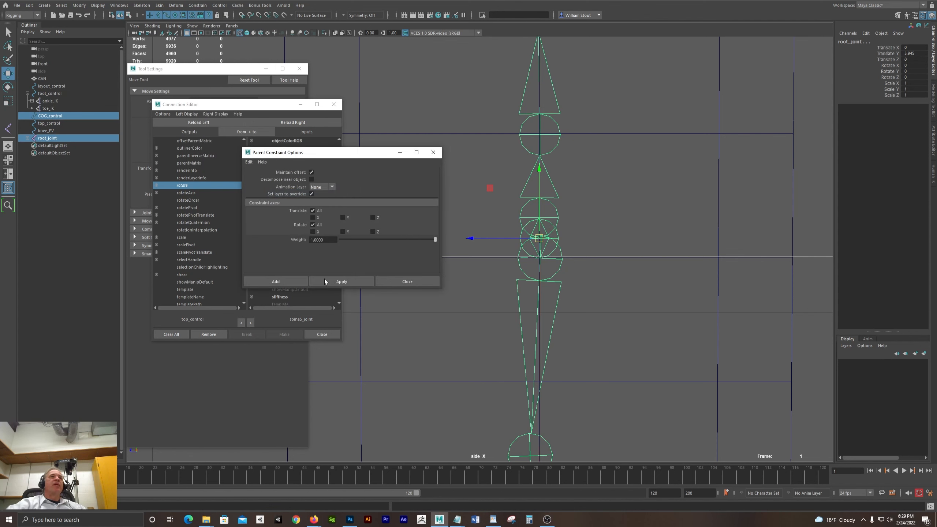
{"action": "left_click", "coordinate": [281, 283]}
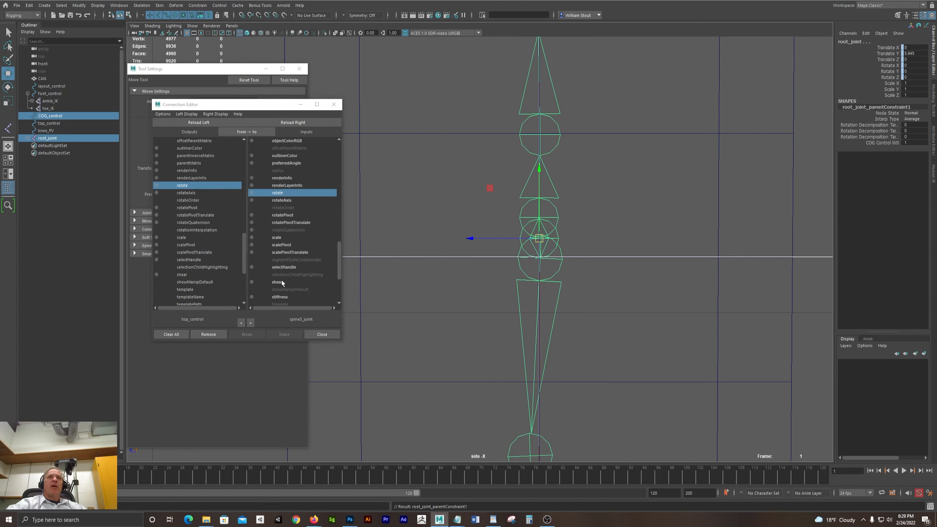
Test COG_control by moving it about -1.03 in Y and -0.86 in Z and rotating it, then undo both transforms
{"action": "scroll", "coordinate": [709, 179], "scroll_direction": "down", "scroll_amount": 5}
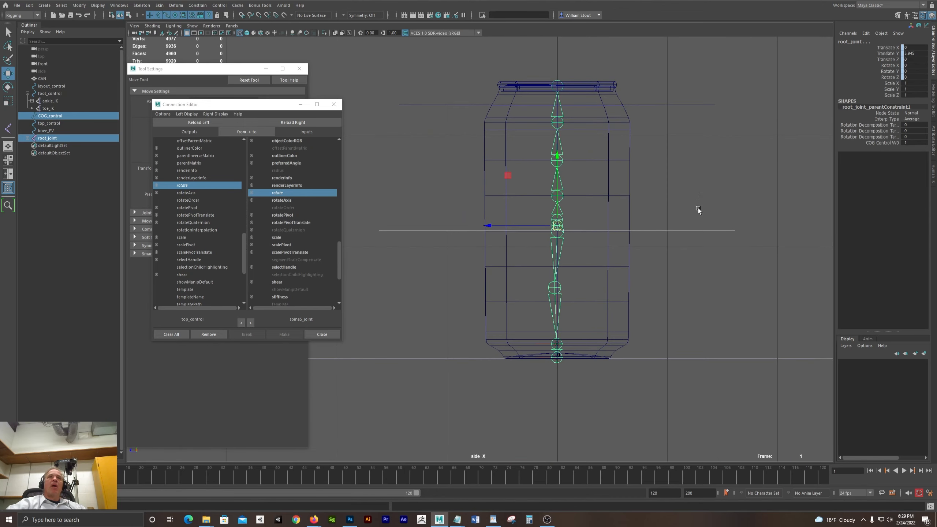
{"action": "left_click_drag", "start_coordinate": [699, 209], "coordinate": [579, 253]}
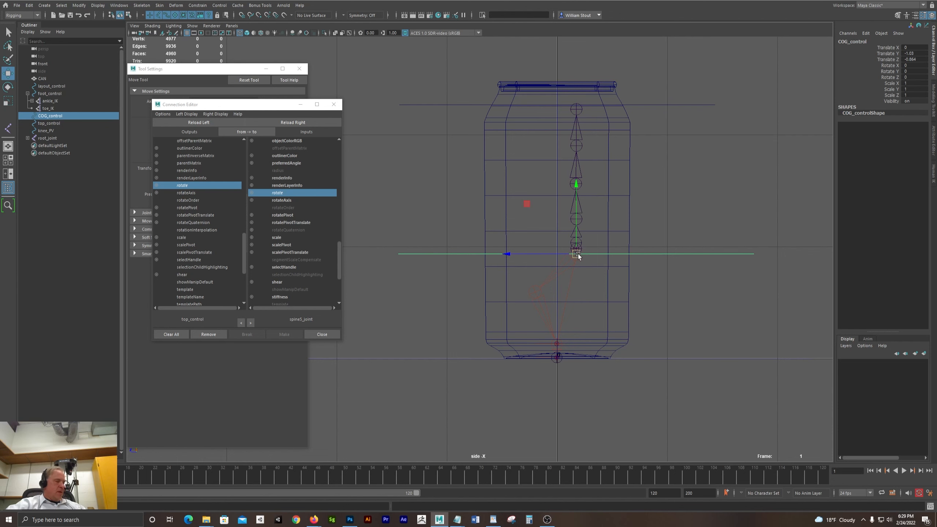
{"action": "key", "text": "e"}
{"action": "left_click_drag", "start_coordinate": [540, 205], "coordinate": [530, 227]}
{"action": "key", "text": "ctrl+z"}
{"action": "key", "text": "ctrl+z"}
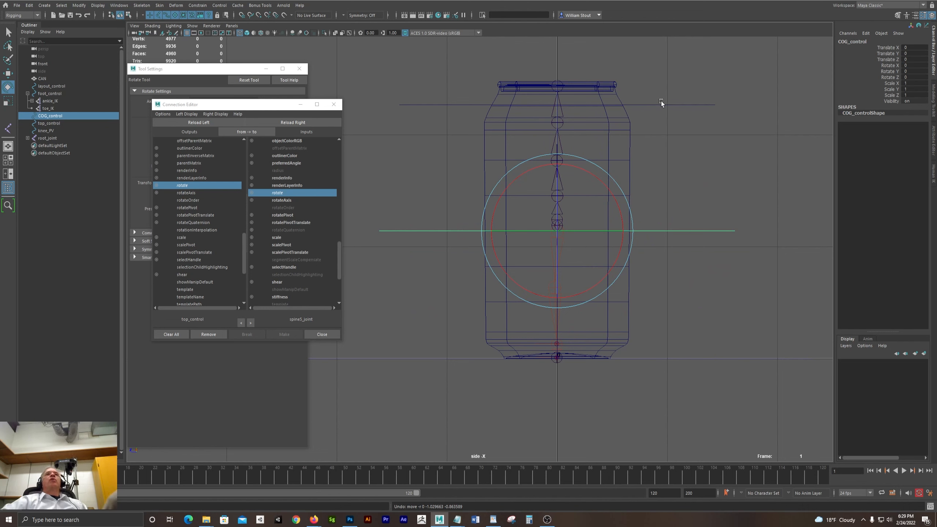
Parent top_control under COG_control
{"action": "left_click_drag", "start_coordinate": [665, 101], "coordinate": [668, 116]}
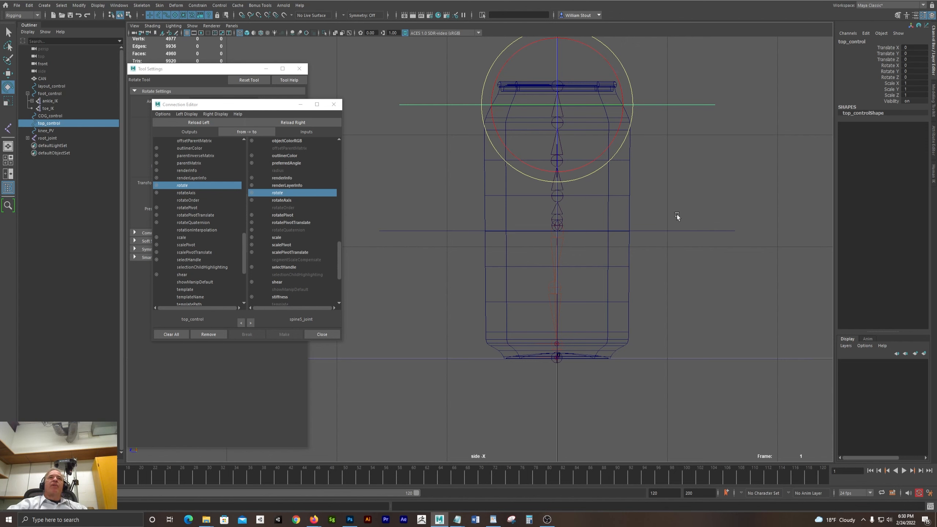
{"action": "left_click", "coordinate": [677, 230], "text": "shift"}
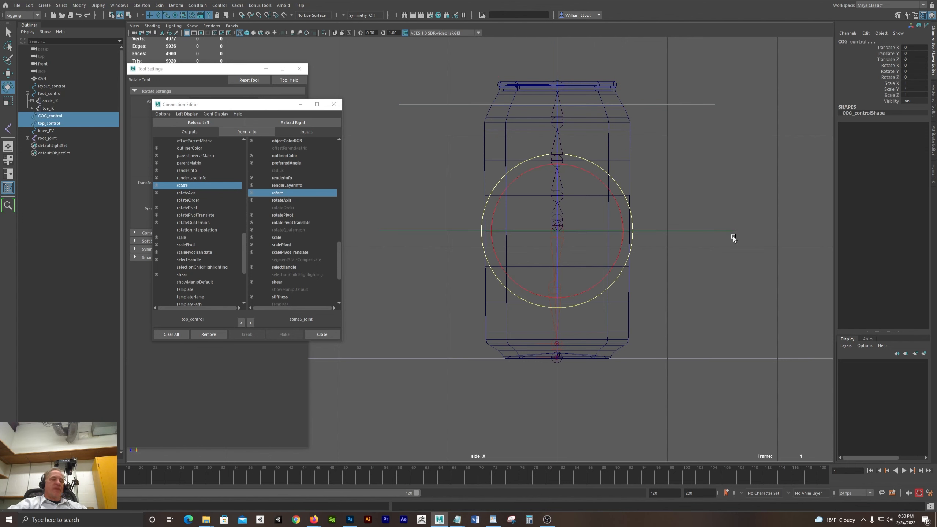
{"action": "key", "text": "p"}
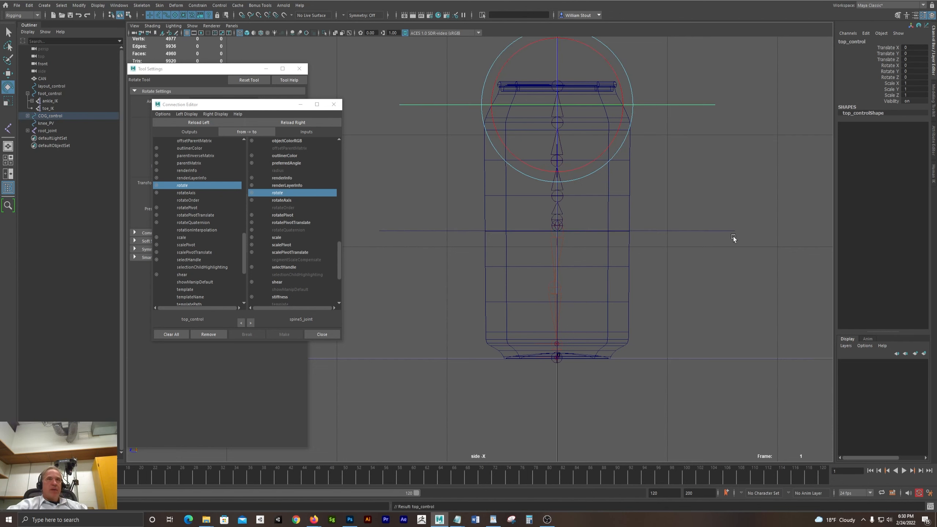
Test COG_control with top_control attached by moving it about -0.83 in Y and -0.96 in Z, and undo a trial rotation
{"action": "left_click_drag", "start_coordinate": [688, 178], "coordinate": [688, 245]}
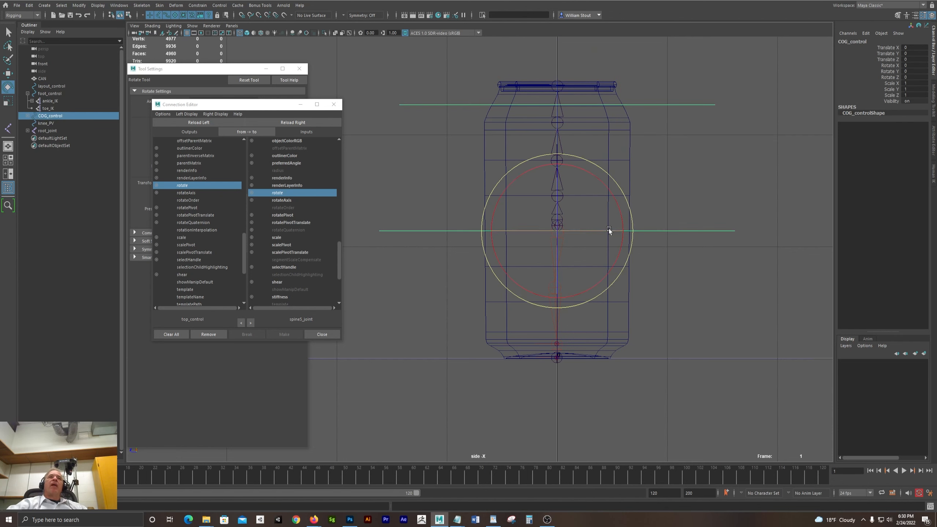
{"action": "key", "text": "w"}
{"action": "left_click_drag", "start_coordinate": [556, 231], "coordinate": [577, 249]}
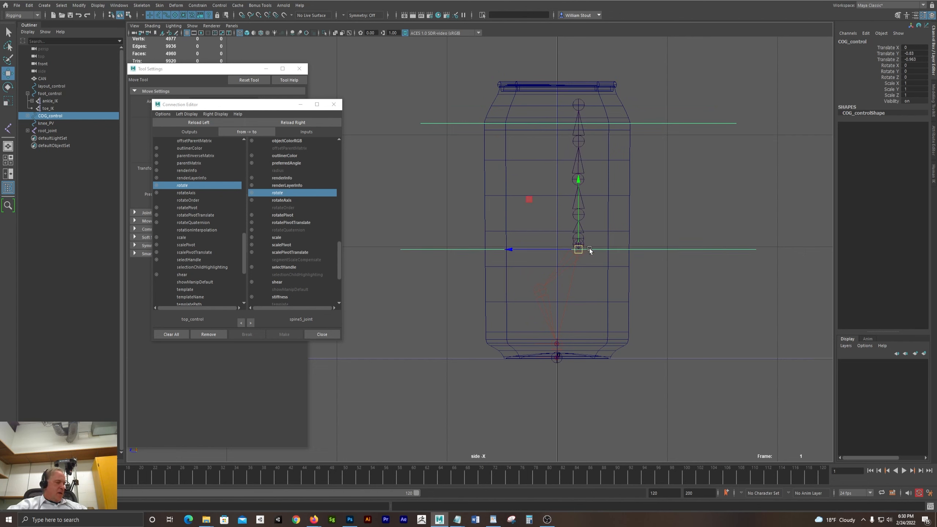
{"action": "key", "text": "e"}
{"action": "left_click_drag", "start_coordinate": [548, 190], "coordinate": [531, 221]}
{"action": "key", "text": "ctrl+z"}
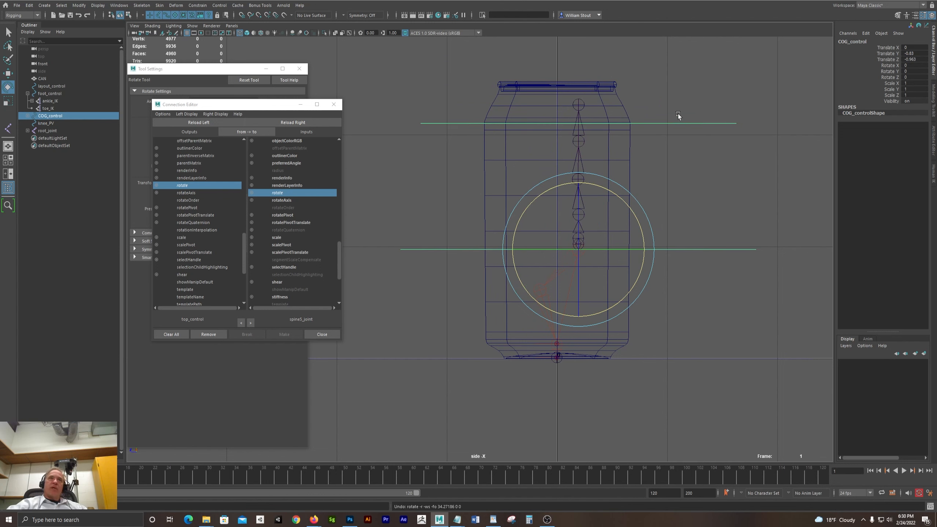
Rotate top_control to bend the spine, and rotate COG_control about -43 degrees in X to test the combined pose
{"action": "left_click_drag", "start_coordinate": [677, 114], "coordinate": [675, 153]}
{"action": "left_click_drag", "start_coordinate": [529, 79], "coordinate": [520, 95]}
{"action": "left_click_drag", "start_coordinate": [641, 228], "coordinate": [620, 271]}
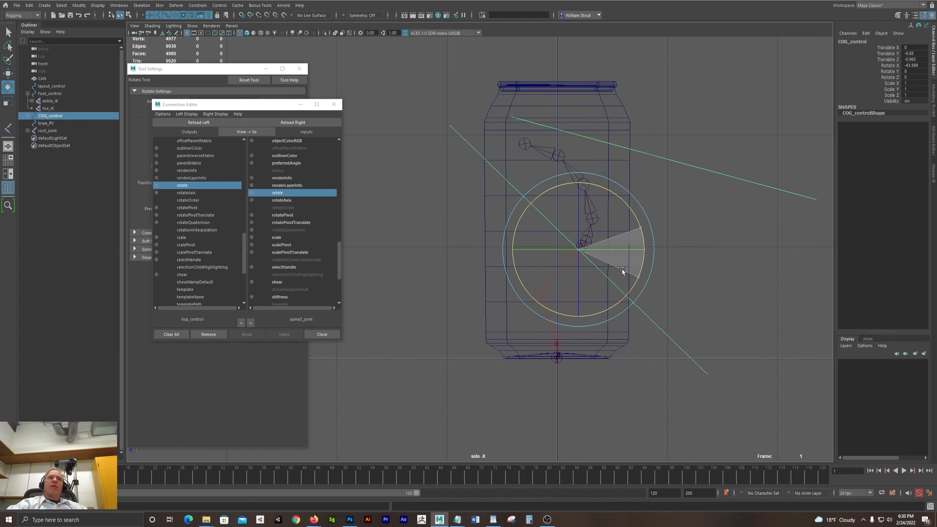
{"action": "middle_click_drag", "start_coordinate": [721, 230], "coordinate": [734, 169], "text": "alt"}
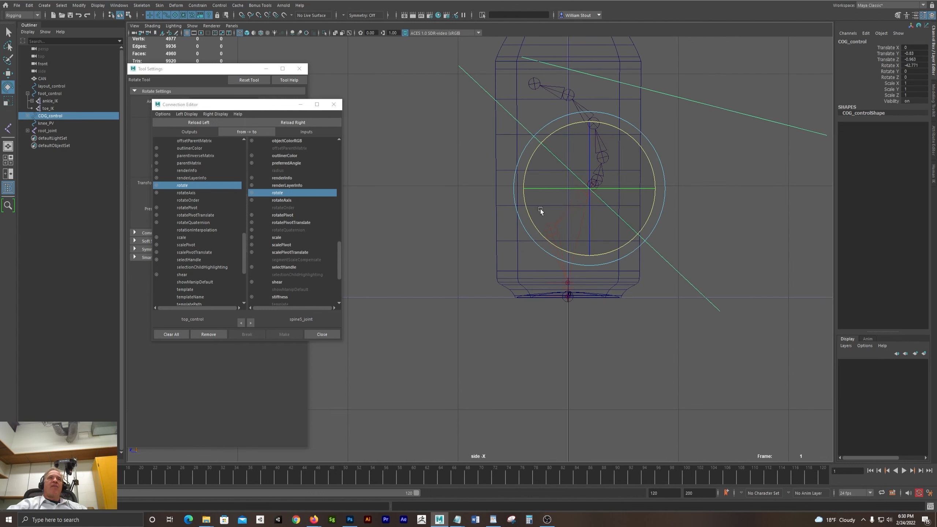
{"action": "right_click_drag", "start_coordinate": [417, 165], "coordinate": [354, 147], "text": "alt"}
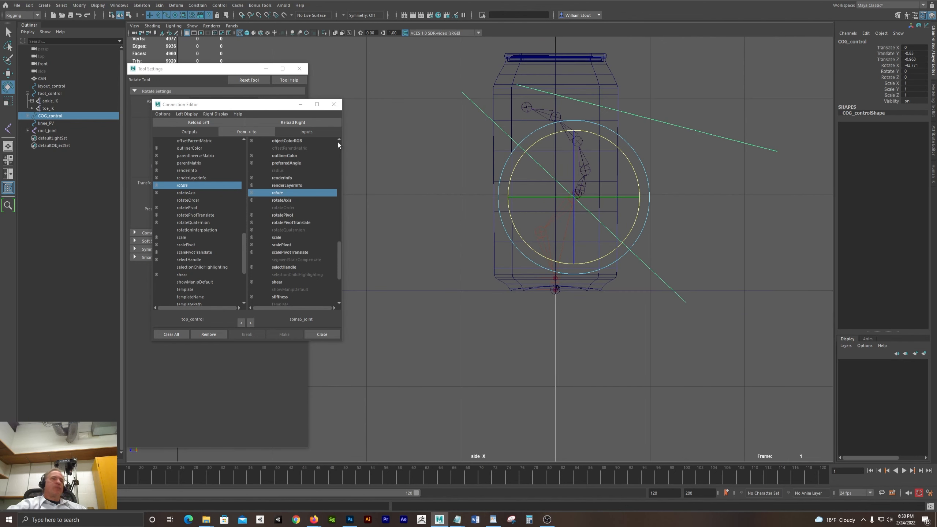
Undo the test transforms on the controls and save the scene
{"action": "key", "text": "ctrl+z"}
{"action": "key", "text": "ctrl+z"}
{"action": "key", "text": "ctrl+z"}
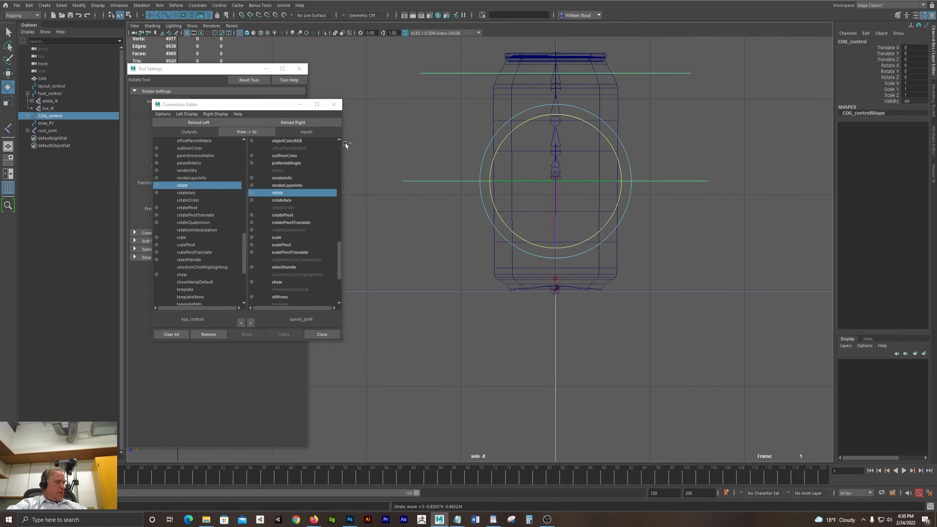
{"action": "key", "text": "ctrl+s"}
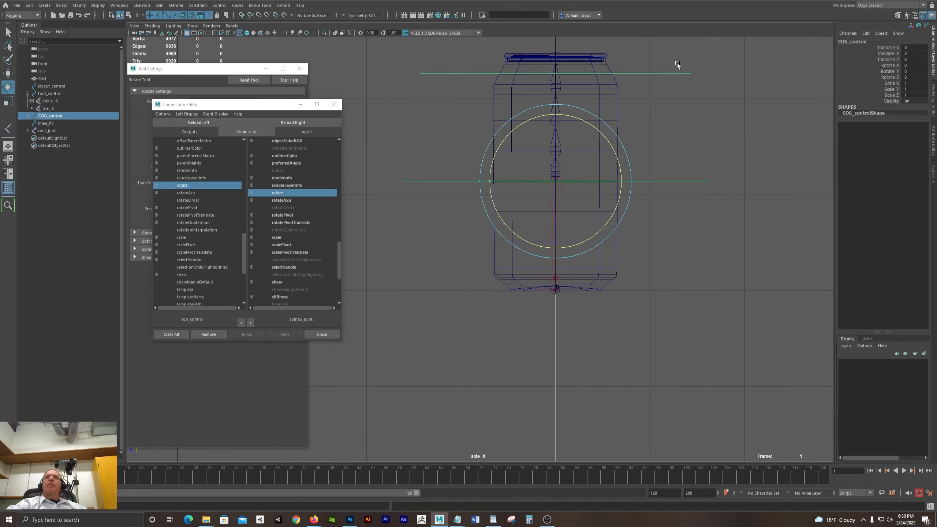
Parent foot_control and layout_control under COG_control
{"action": "left_click_drag", "start_coordinate": [676, 63], "coordinate": [674, 98]}
{"action": "left_click_drag", "start_coordinate": [661, 262], "coordinate": [659, 341]}
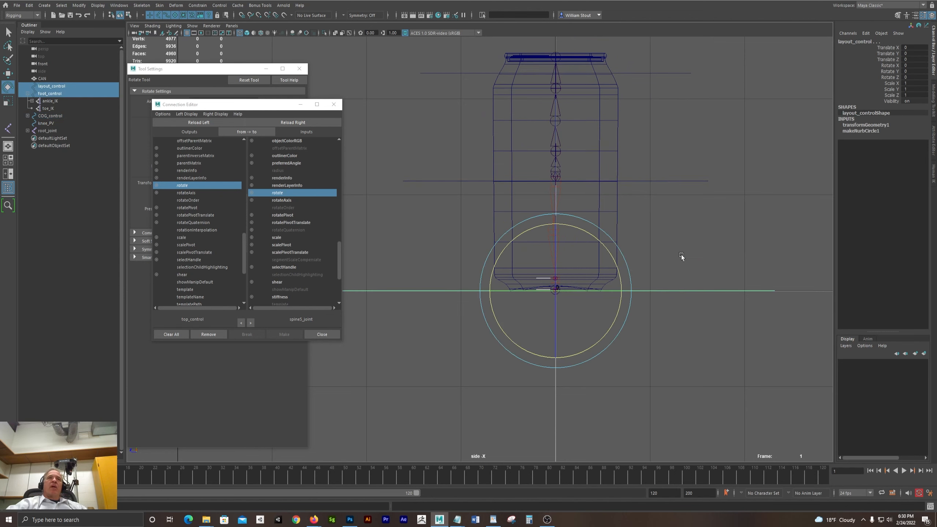
{"action": "mouse_move", "coordinate": [713, 249]}
{"action": "right_mouse_down", "text": "alt"}
{"action": "mouse_move", "coordinate": [394, 207]}
{"action": "mouse_move", "coordinate": [768, 247]}
{"action": "mouse_move", "coordinate": [646, 245]}
{"action": "mouse_move", "coordinate": [706, 250]}
{"action": "right_mouse_up", "text": "alt"}
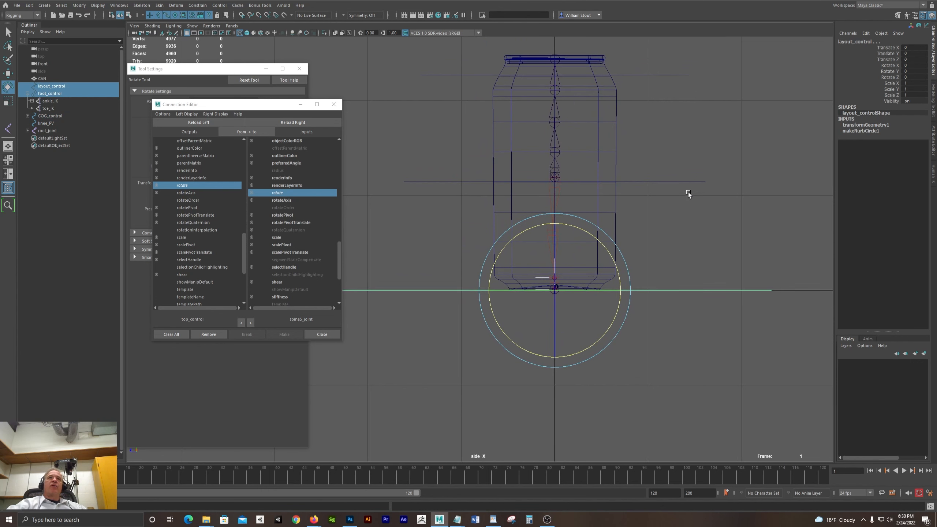
{"action": "left_click_drag", "start_coordinate": [683, 173], "coordinate": [688, 198], "text": "shift"}
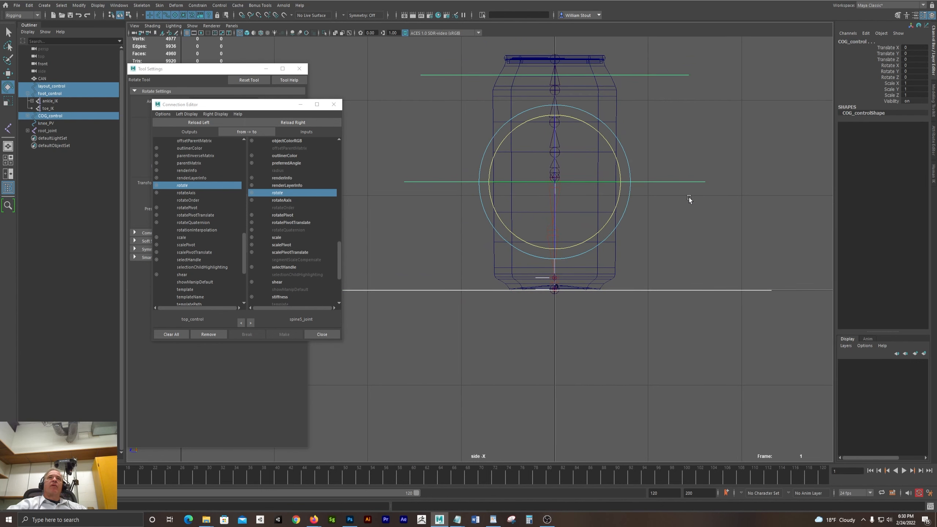
{"action": "key", "text": "p"}
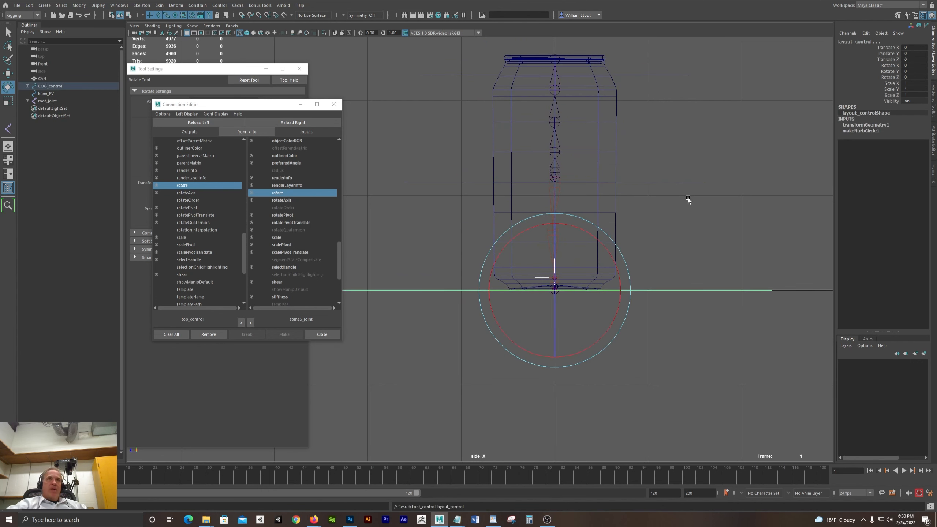
Test foot_control by moving it up about 1.76 in Y and about -5.05 in Z, then undo the move
{"action": "left_click_drag", "start_coordinate": [681, 263], "coordinate": [690, 319]}
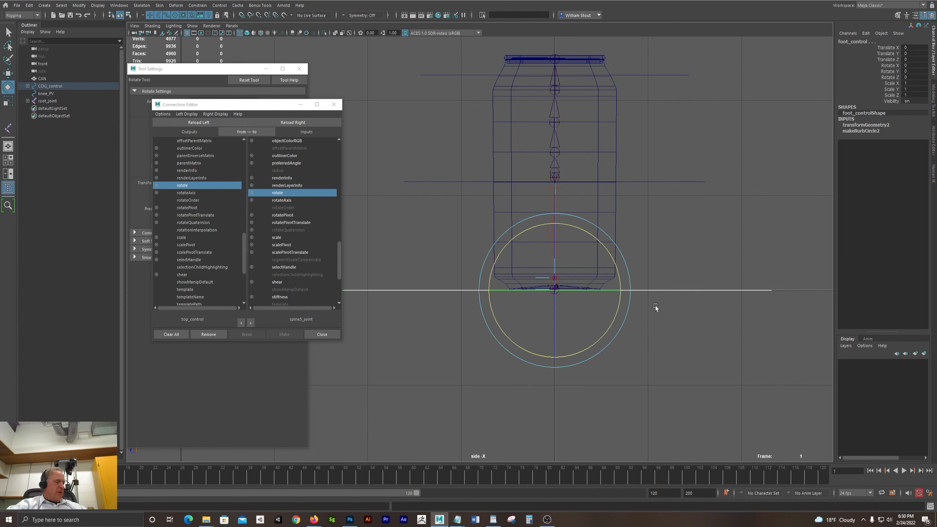
{"action": "key", "text": "w"}
{"action": "left_click_drag", "start_coordinate": [554, 289], "coordinate": [647, 258]}
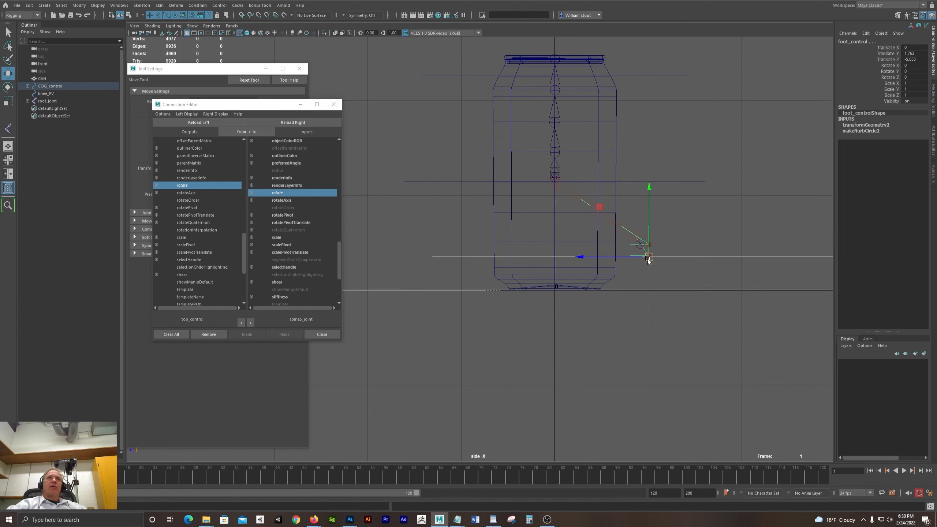
{"action": "key", "text": "ctrl+z"}
Unparent layout_control from COG_control in the perspective view
{"action": "left_click_drag", "start_coordinate": [756, 135], "coordinate": [589, 325], "text": "alt"}
{"action": "key", "text": "ctrl+z"}
{"action": "key", "text": "ctrl+z"}
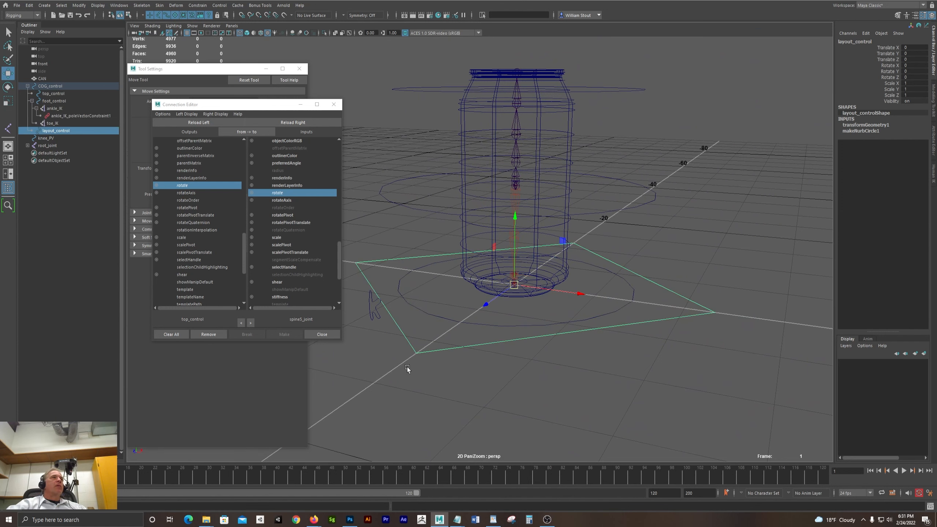
{"action": "key", "text": "shift+p"}
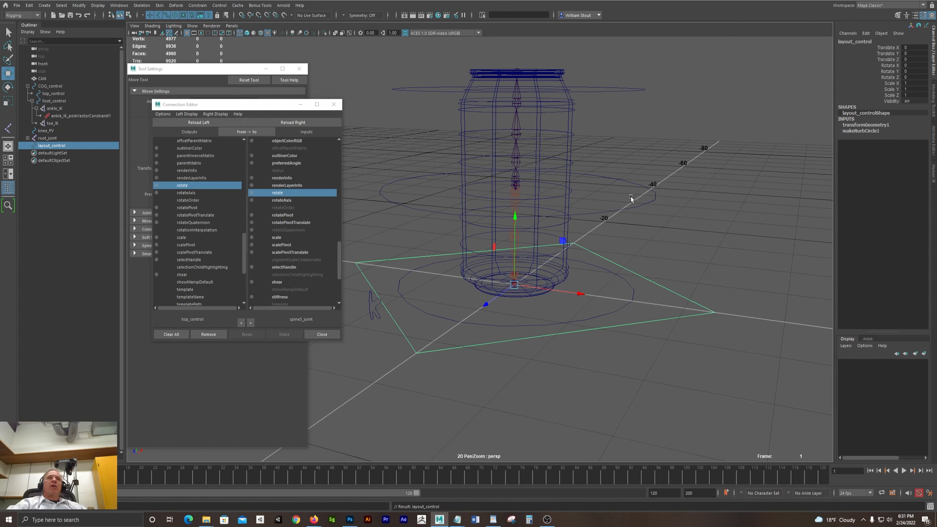
Parent COG_control under layout_control
{"action": "left_click", "coordinate": [638, 213]}
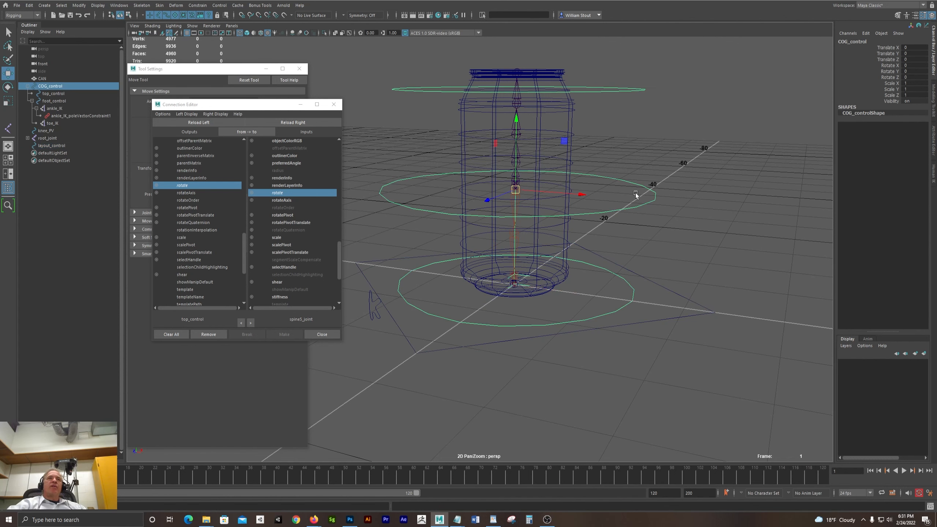
{"action": "left_click_drag", "start_coordinate": [658, 294], "coordinate": [673, 348]}
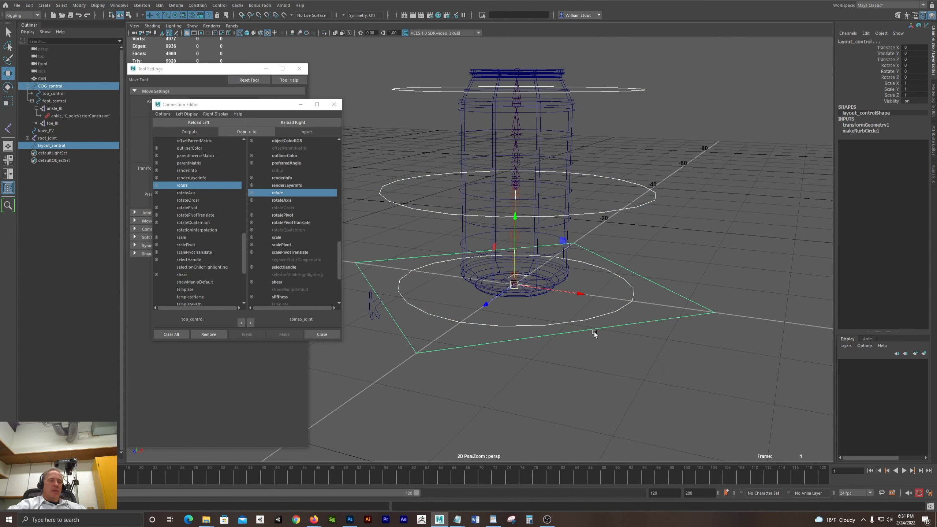
{"action": "key", "text": "p"}
Test the control hierarchy by selecting layout_control and moving it freely, then undo the moves
{"action": "left_click_drag", "start_coordinate": [622, 301], "coordinate": [660, 347]}
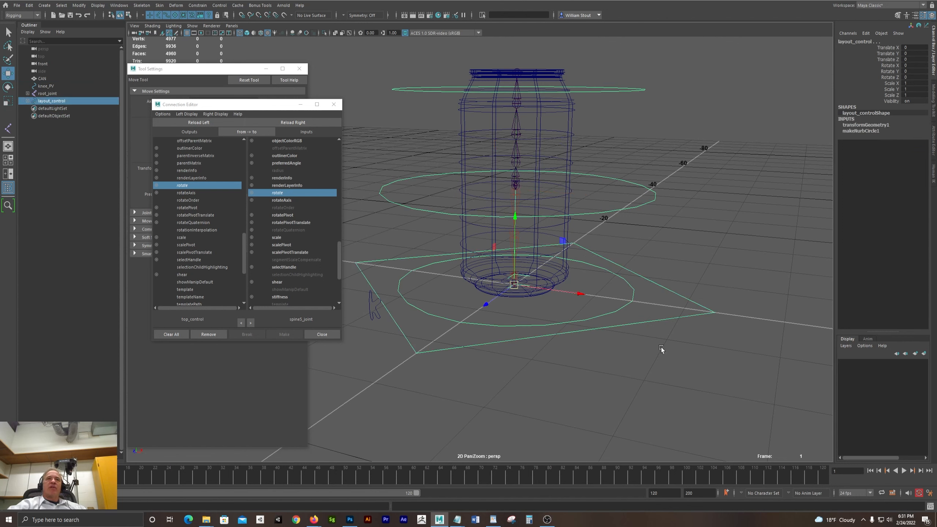
{"action": "key", "text": "Down"}
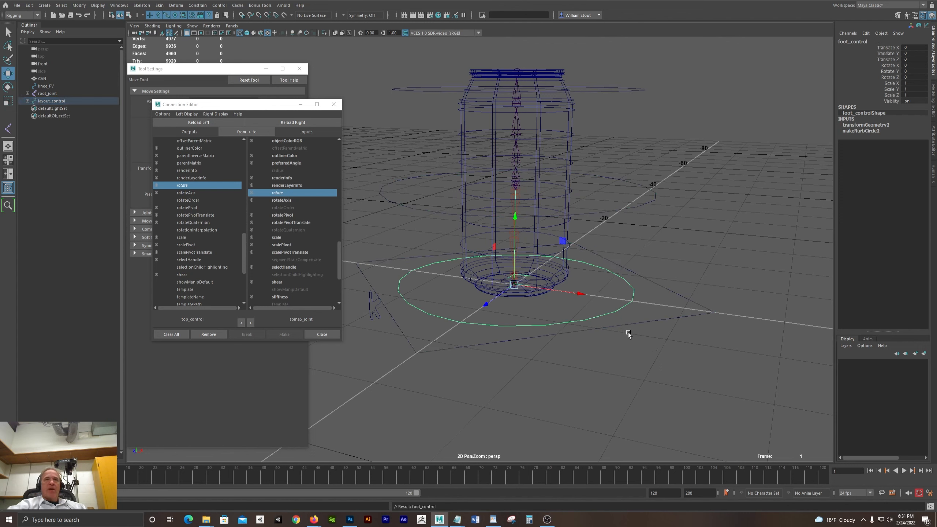
{"action": "left_click", "coordinate": [628, 327]}
{"action": "left_click_drag", "start_coordinate": [628, 325], "coordinate": [634, 342]}
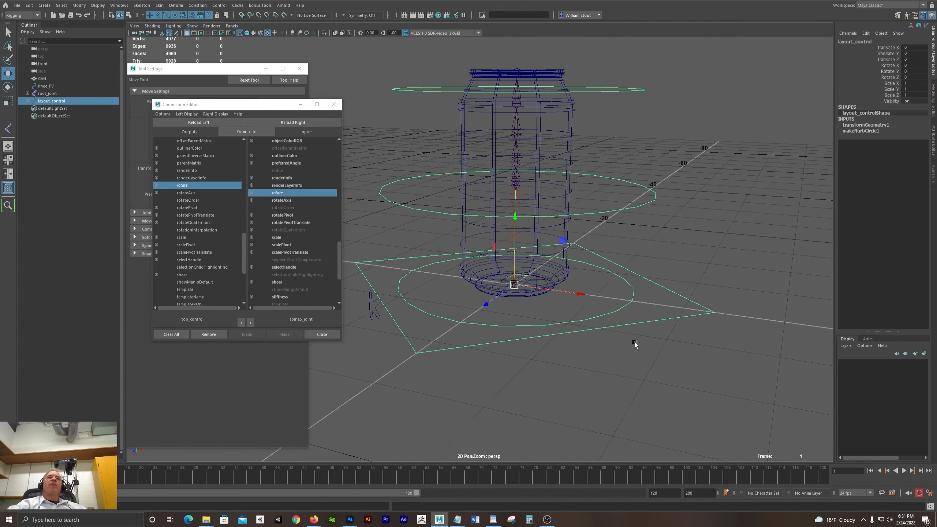
{"action": "left_click_drag", "start_coordinate": [513, 284], "coordinate": [521, 262]}
{"action": "key", "text": "ctrl+z"}
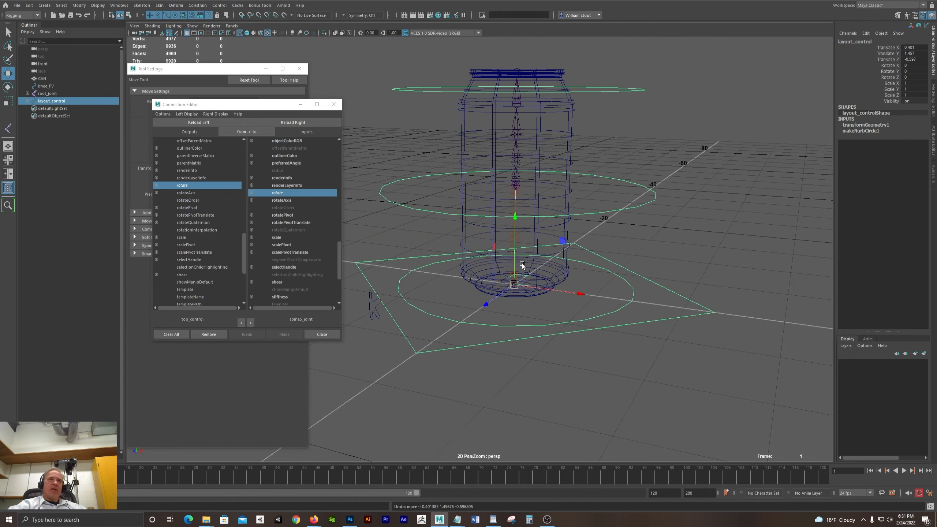
{"action": "key", "text": "ctrl+z"}
Close the Connection Editor and Tool Settings windows
{"action": "middle_click_drag", "start_coordinate": [522, 265], "coordinate": [671, 276], "text": "alt"}
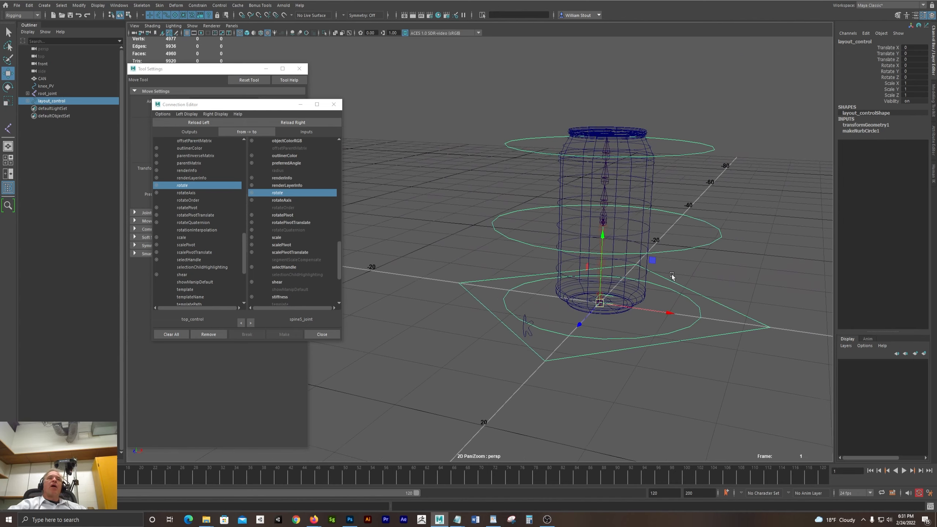
{"action": "right_click_drag", "start_coordinate": [506, 253], "coordinate": [644, 225], "text": "alt"}
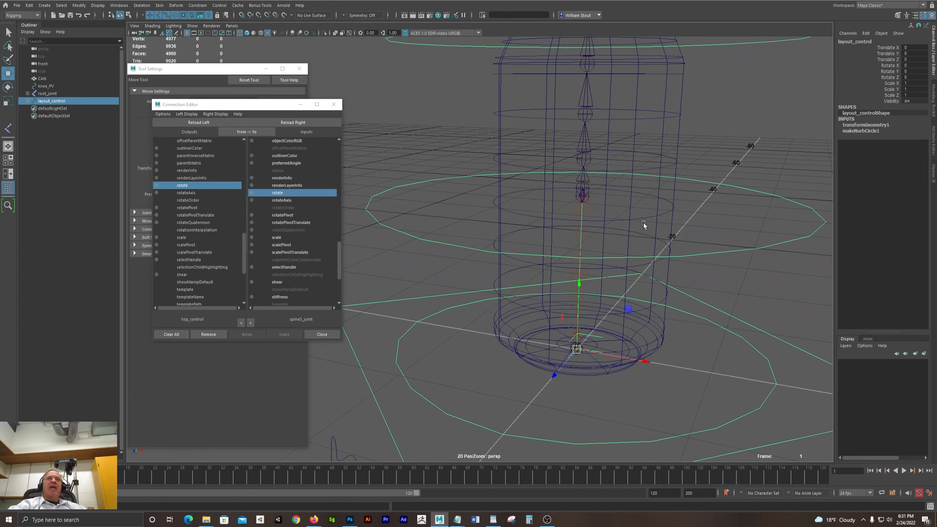
{"action": "left_click", "coordinate": [333, 104]}
{"action": "left_click", "coordinate": [299, 69]}
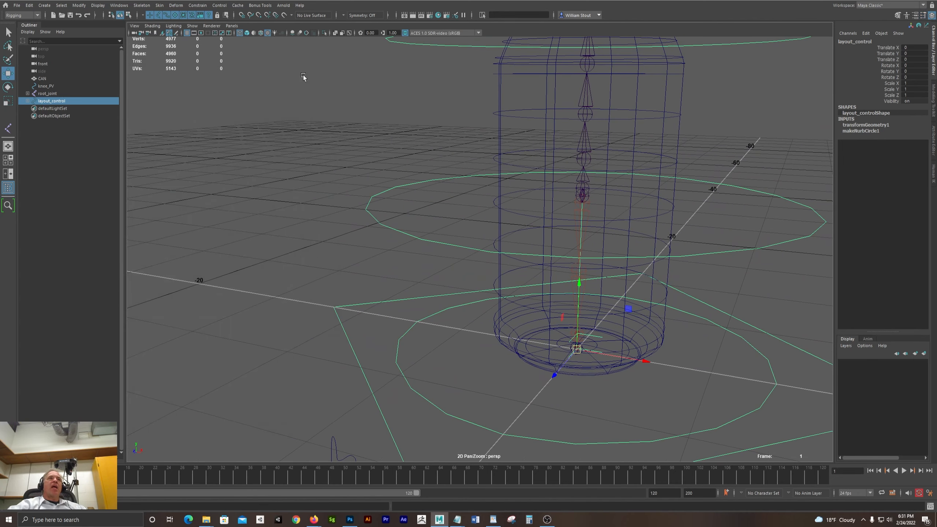
Switch from the perspective to the side view and examine where the can's hip joints meet COG_control
{"action": "left_click_drag", "start_coordinate": [303, 76], "coordinate": [181, 118], "text": "alt"}
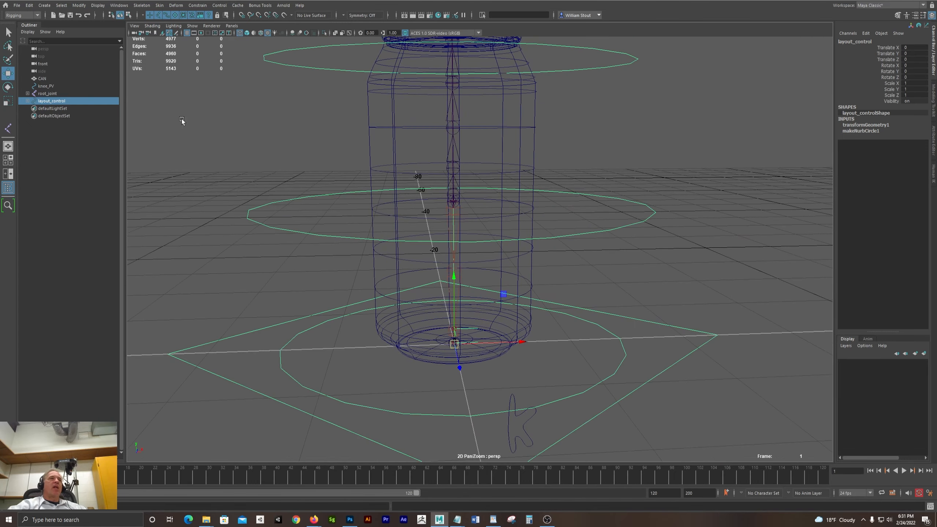
{"action": "left_click_drag", "start_coordinate": [199, 163], "coordinate": [334, 193], "text": "alt"}
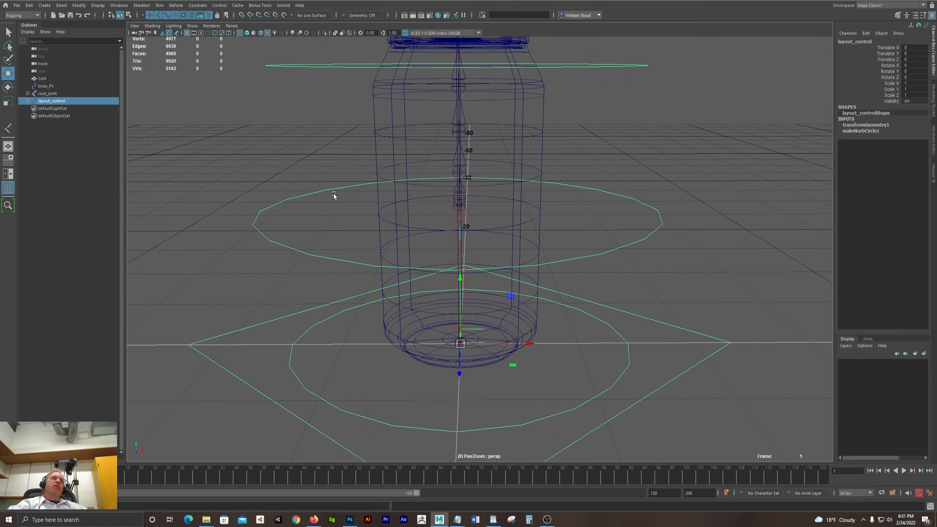
{"action": "key", "text": "space"}
{"action": "key", "text": "space"}
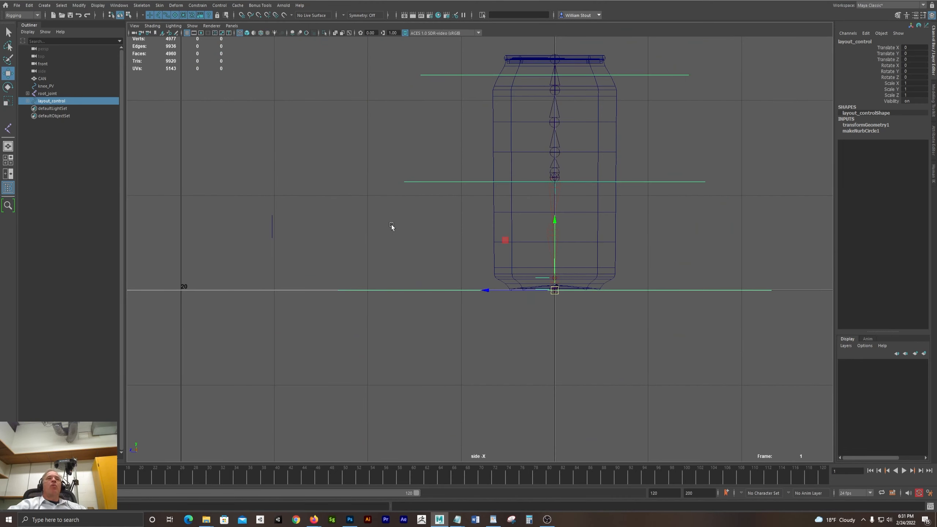
{"action": "key", "text": "super"}
{"action": "left_click", "coordinate": [694, 31]}
{"action": "right_click_drag", "start_coordinate": [436, 166], "coordinate": [647, 180], "text": "alt"}
{"action": "middle_click_drag", "start_coordinate": [646, 180], "coordinate": [497, 281], "text": "alt"}
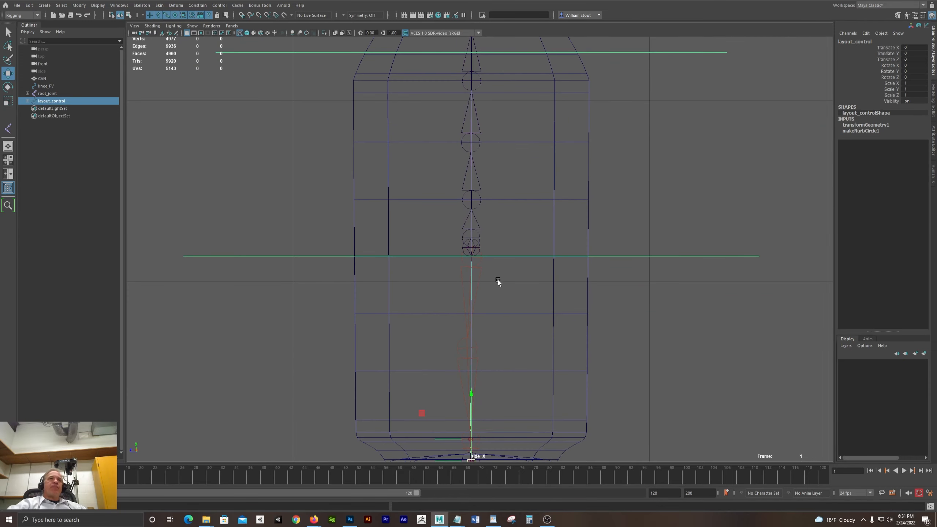
Select Hip_joint and examine the joint chain from the top of the can down to the foot joints
{"action": "left_click", "coordinate": [479, 279]}
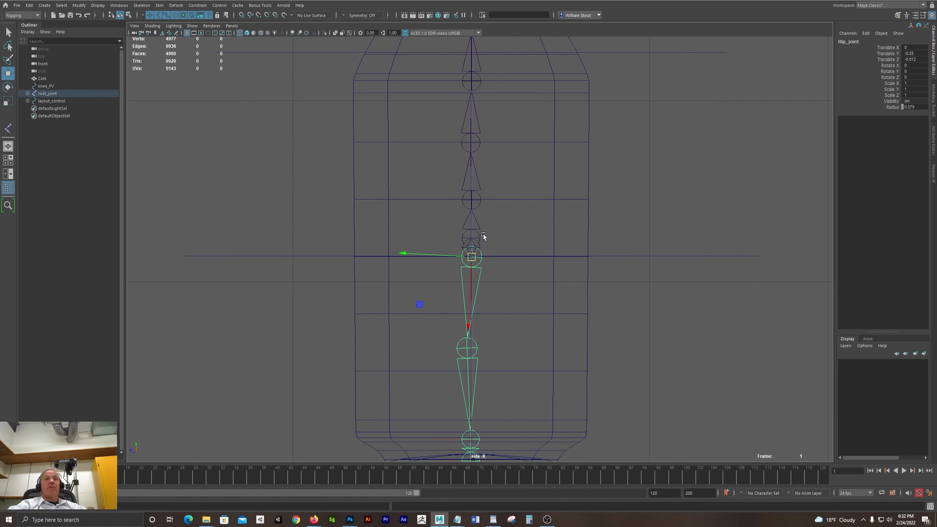
{"action": "middle_click_drag", "start_coordinate": [534, 154], "coordinate": [536, 260], "text": "alt"}
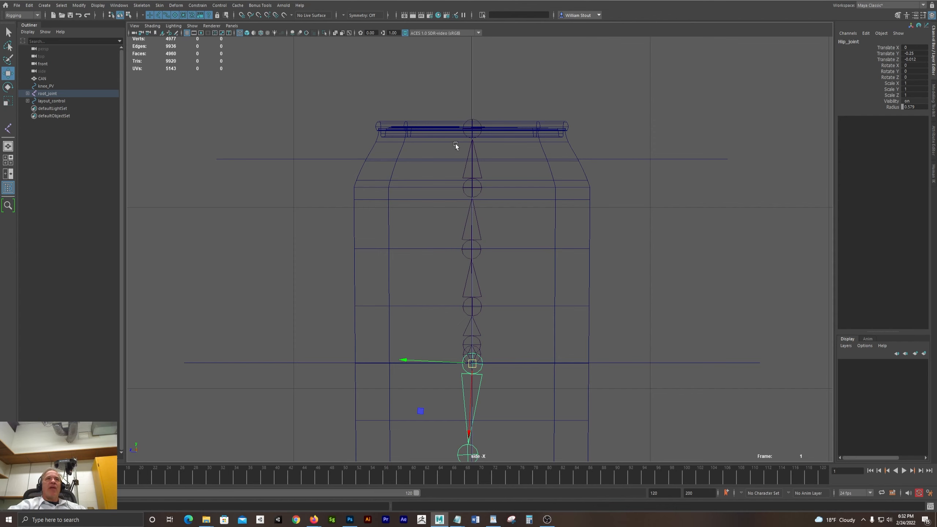
{"action": "middle_click_drag", "start_coordinate": [517, 274], "coordinate": [509, 55], "text": "alt"}
{"action": "right_click_drag", "start_coordinate": [509, 55], "coordinate": [485, 387], "text": "alt"}
{"action": "middle_click_drag", "start_coordinate": [485, 387], "coordinate": [492, 301], "text": "alt"}
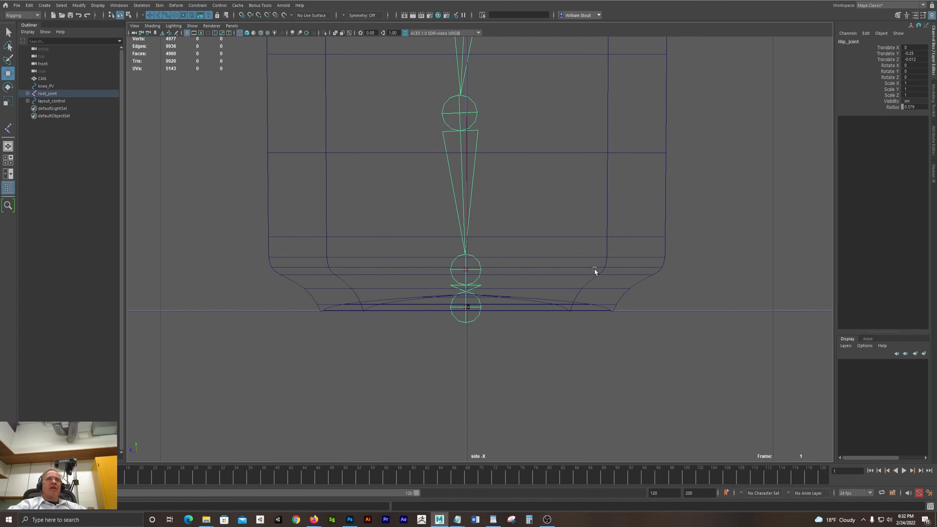
{"action": "middle_click_drag", "start_coordinate": [269, 199], "coordinate": [249, 280], "text": "alt"}
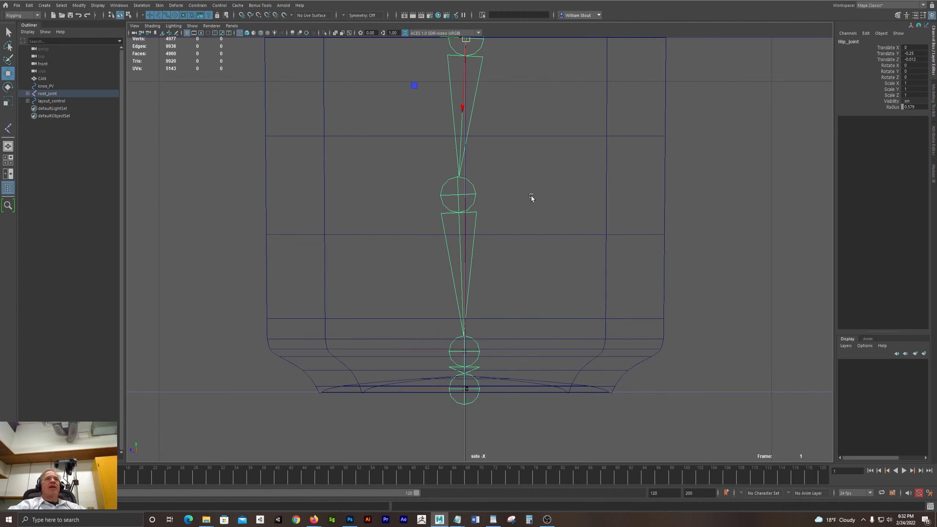
{"action": "scroll", "coordinate": [527, 198], "scroll_direction": "down", "scroll_amount": 5}
{"action": "scroll", "coordinate": [519, 201], "scroll_direction": "up", "scroll_amount": 1}
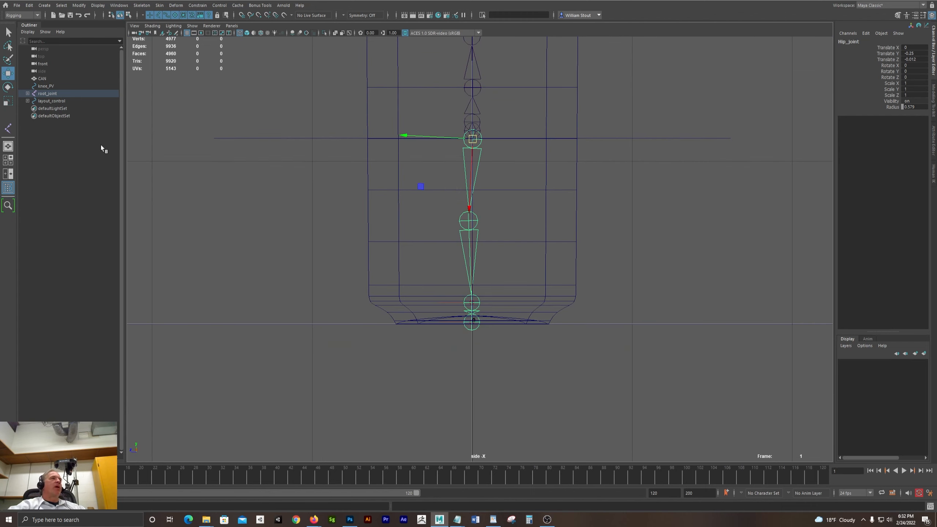
Select spine1_joint through spine5_joint plus Hip_joint, knee_joint and ankle_joint under root_joint, and add the CAN mesh to the selection
{"action": "left_click", "coordinate": [28, 93]}
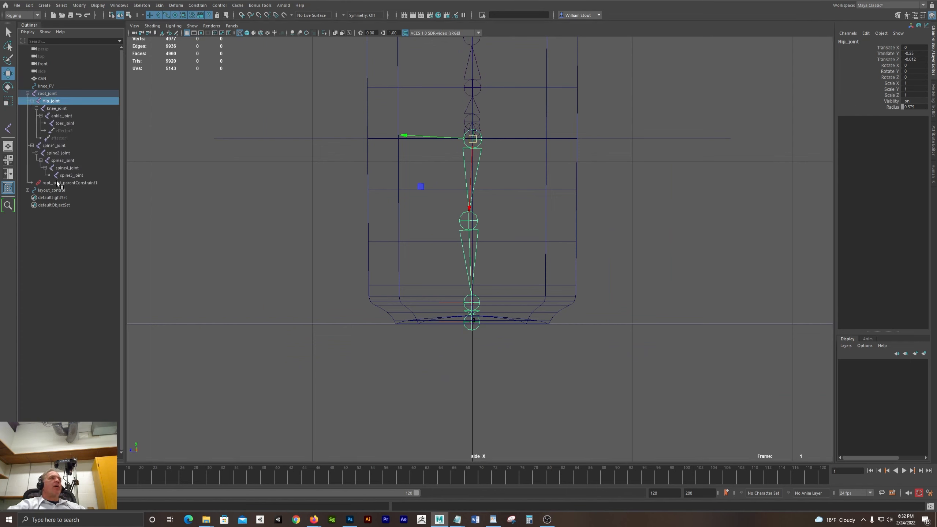
{"action": "left_click_drag", "start_coordinate": [82, 177], "coordinate": [70, 144]}
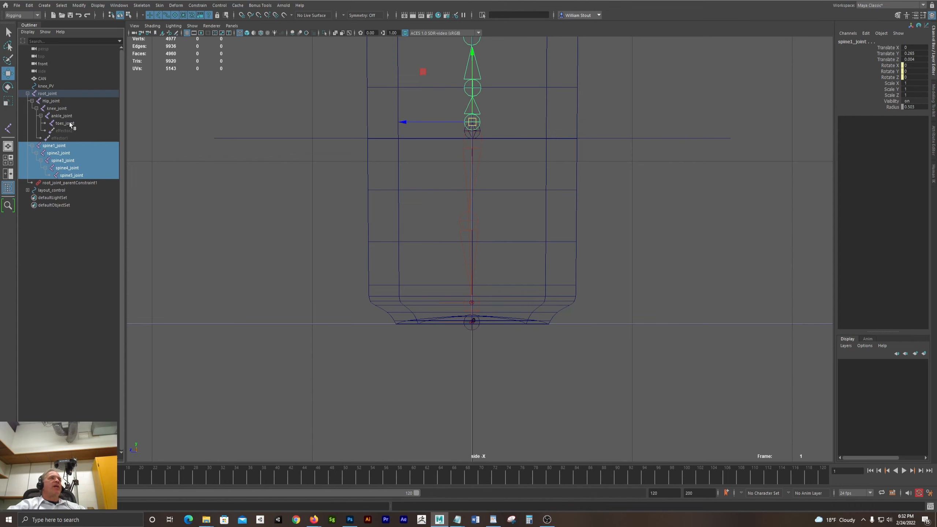
{"action": "left_click_drag", "start_coordinate": [67, 114], "coordinate": [64, 100], "text": "ctrl"}
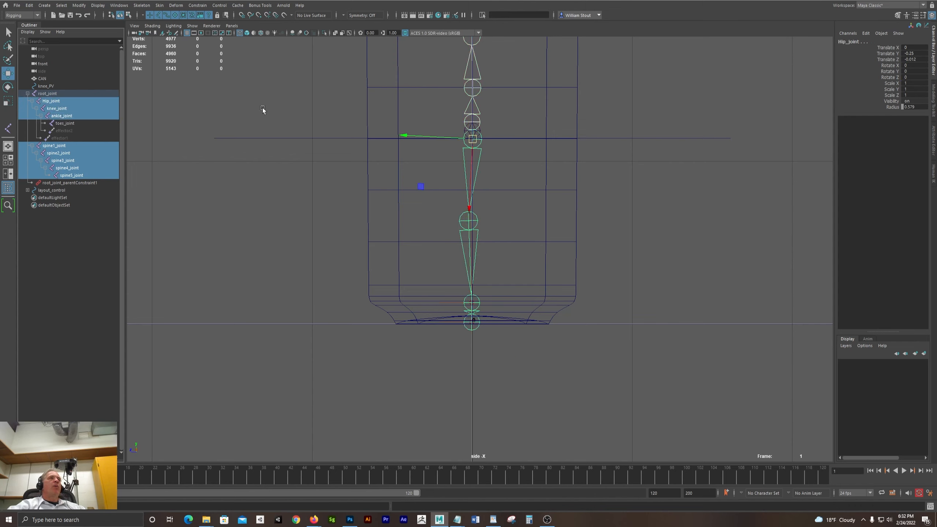
{"action": "middle_click_drag", "start_coordinate": [634, 107], "coordinate": [602, 213], "text": "alt"}
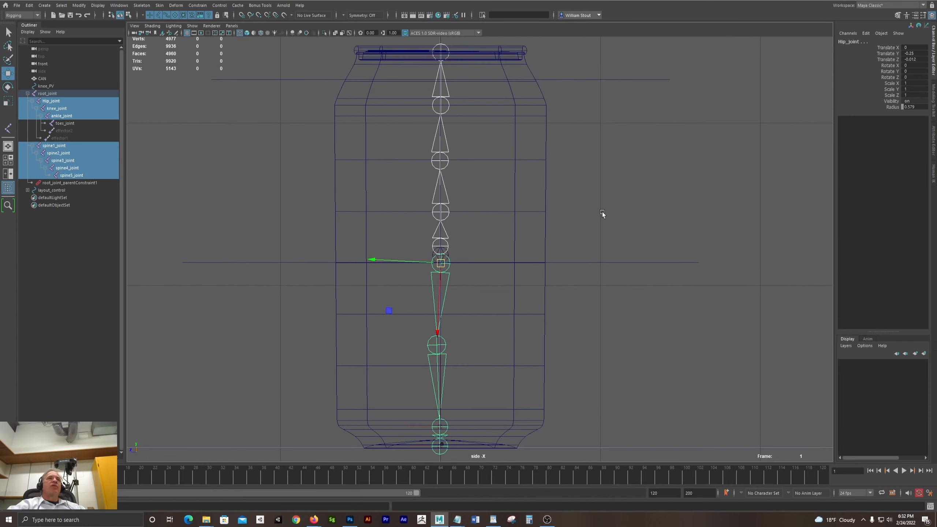
{"action": "scroll", "coordinate": [584, 203], "scroll_direction": "down", "scroll_amount": 2}
{"action": "left_click", "coordinate": [380, 137], "text": "shift"}
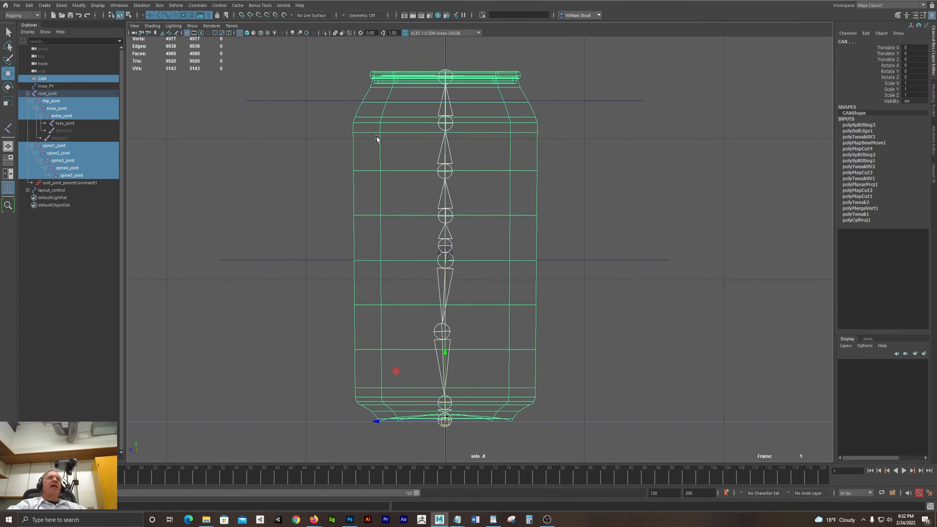
Bind the can mesh to the selected joints only, using the Geodesic Voxel method at resolution 1024, and close the Bind Skin options
{"action": "left_click", "coordinate": [163, 5]}
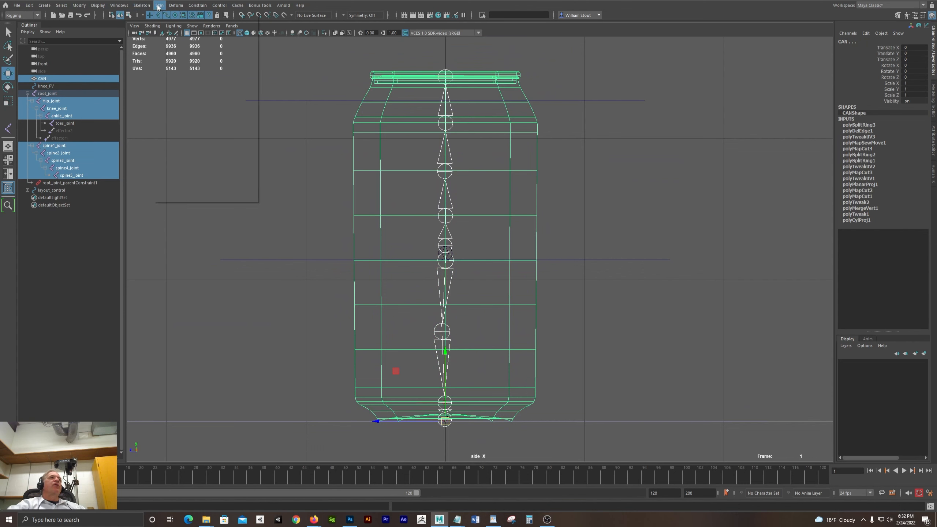
{"action": "mouse_move", "coordinate": [176, 5]}
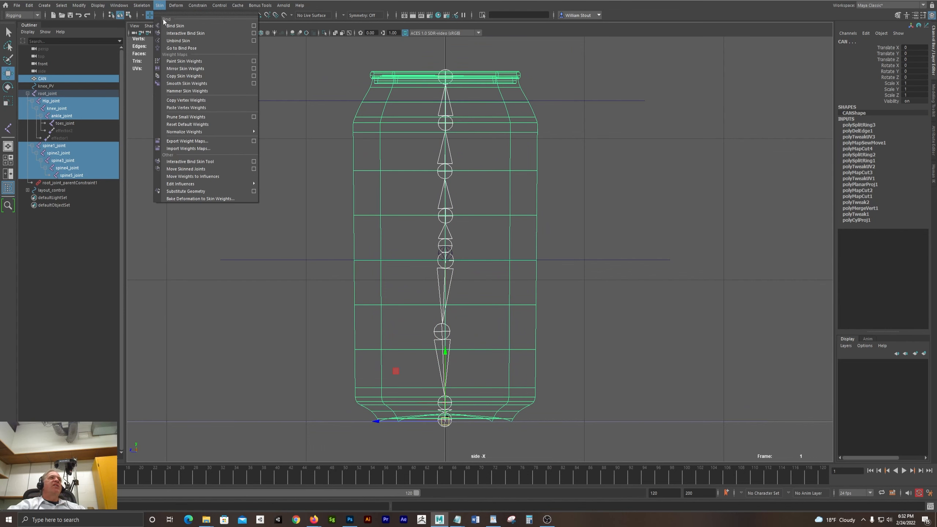
{"action": "left_click", "coordinate": [253, 26]}
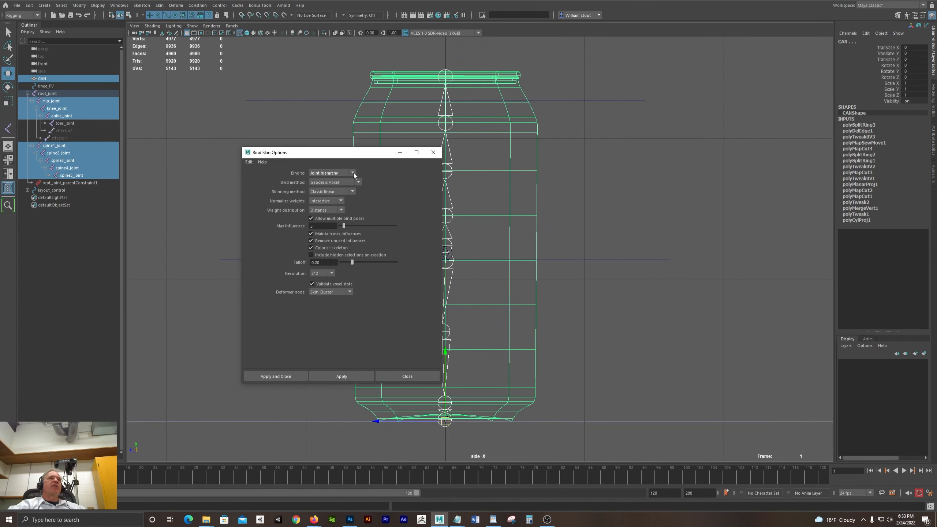
{"action": "left_click", "coordinate": [333, 173]}
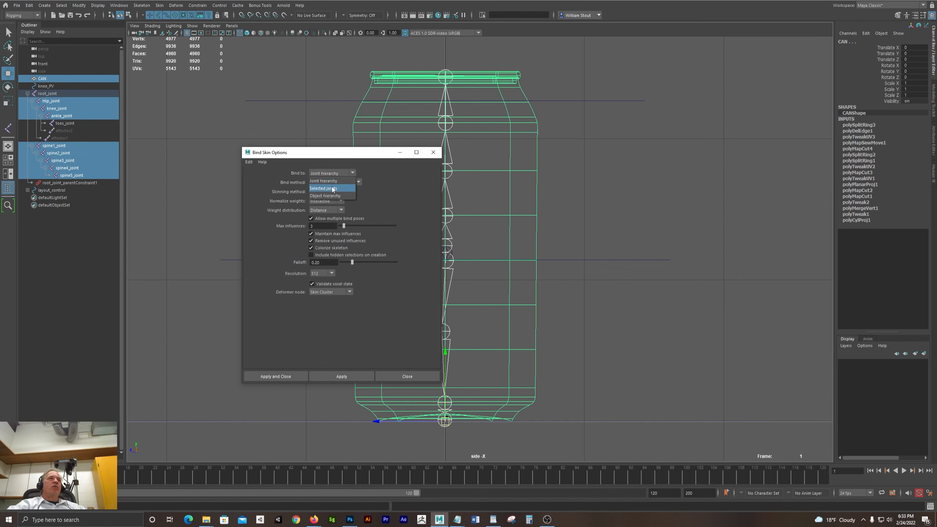
{"action": "left_click", "coordinate": [335, 183]}
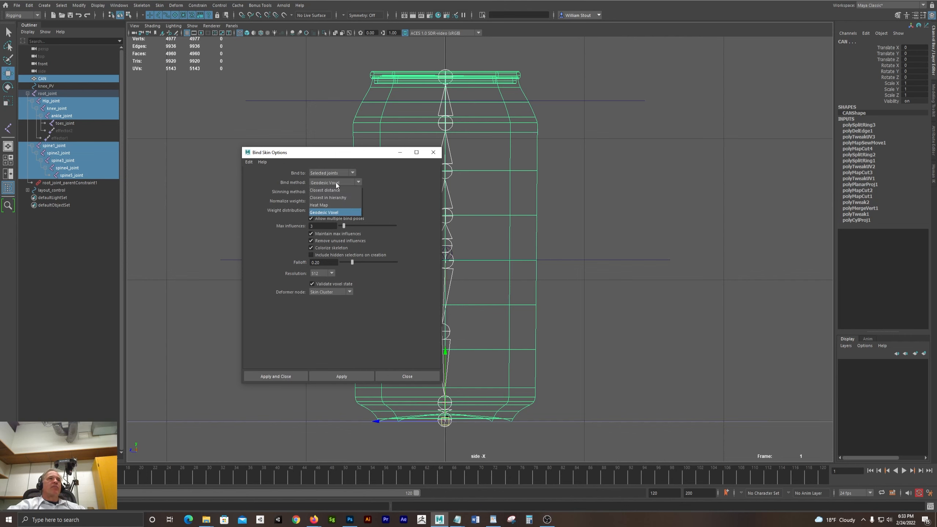
{"action": "left_click", "coordinate": [335, 182]}
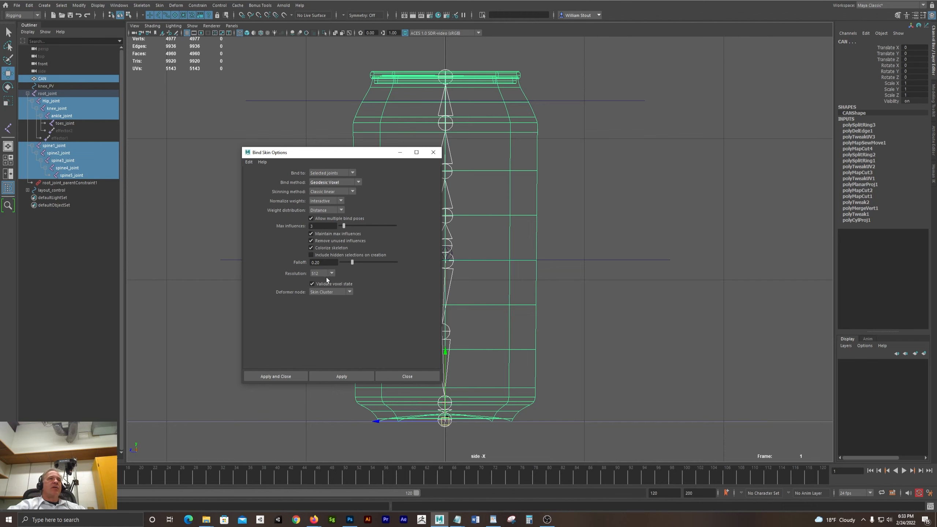
{"action": "left_click", "coordinate": [328, 272]}
{"action": "left_click", "coordinate": [319, 306]}
{"action": "left_click", "coordinate": [327, 378]}
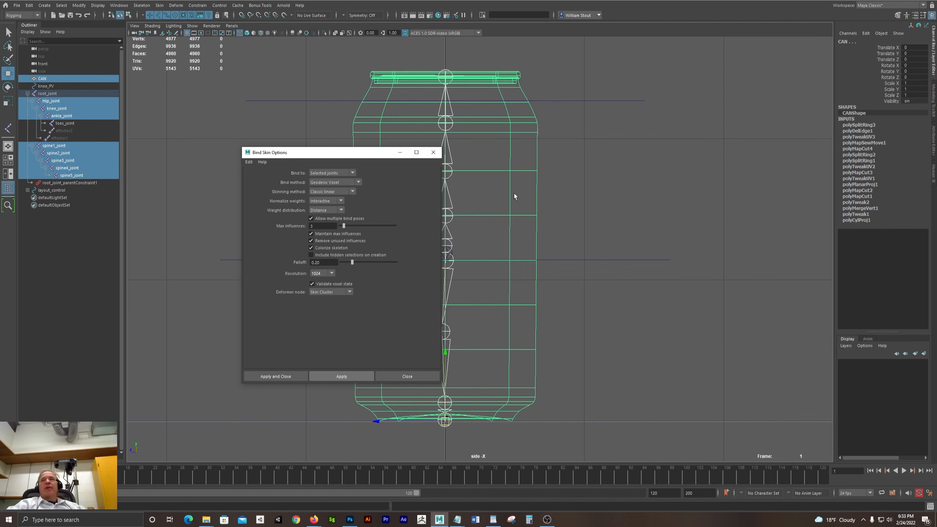
{"action": "left_click_drag", "start_coordinate": [383, 155], "coordinate": [274, 121]}
{"action": "middle_click_drag", "start_coordinate": [677, 203], "coordinate": [728, 214], "text": "alt"}
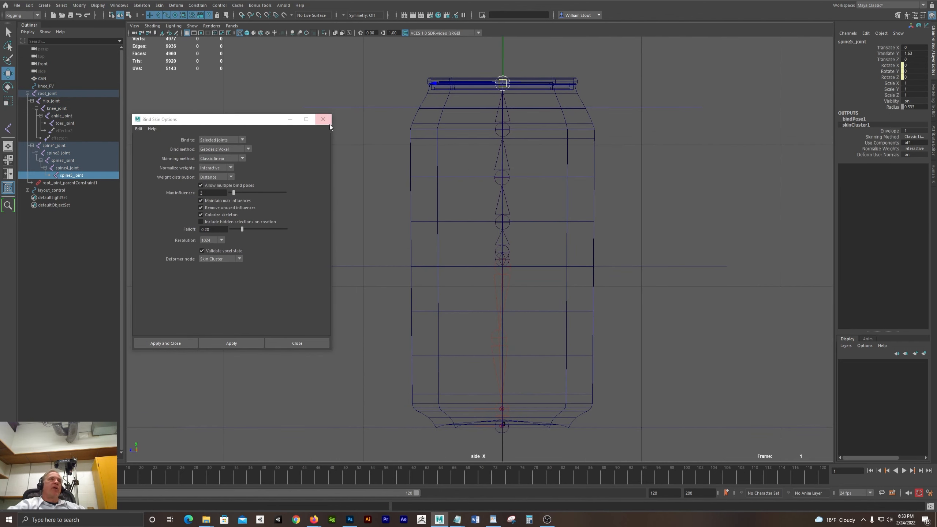
{"action": "left_click", "coordinate": [323, 119]}
Test the skin deformation by moving COG_control downward twice, undoing each move
{"action": "left_click", "coordinate": [640, 266]}
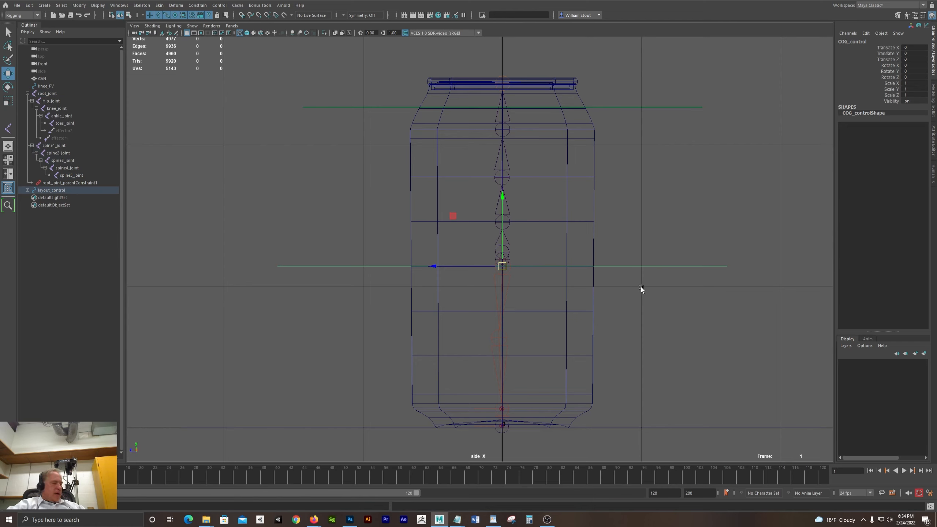
{"action": "left_click_drag", "start_coordinate": [506, 269], "coordinate": [509, 307]}
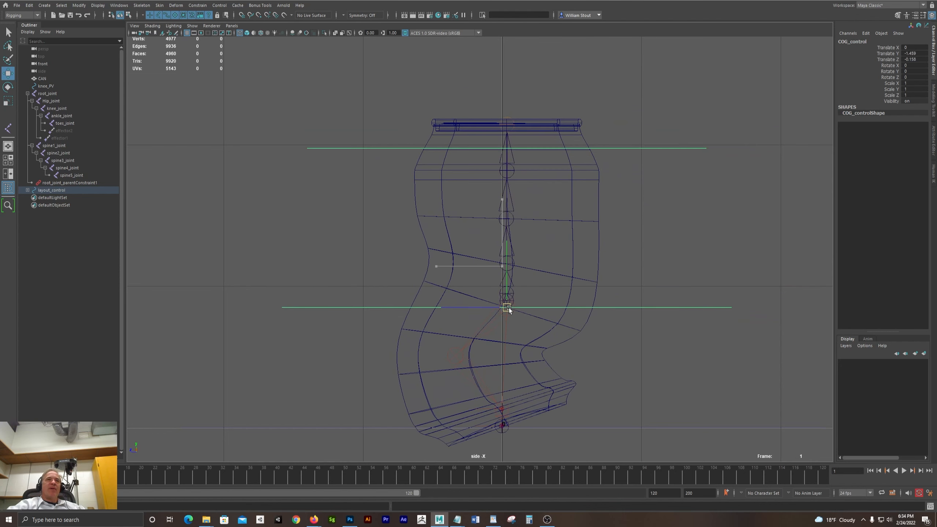
{"action": "key", "text": "ctrl+z"}
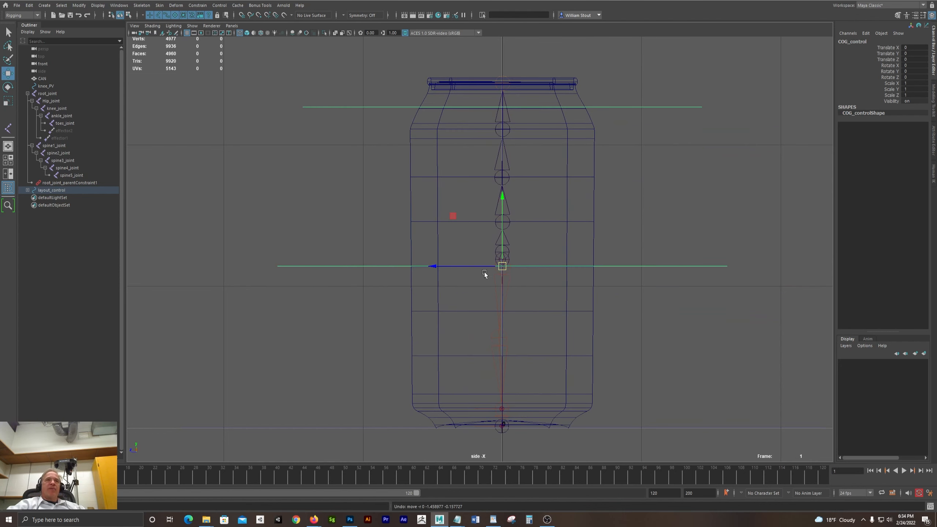
{"action": "left_click_drag", "start_coordinate": [484, 274], "coordinate": [461, 343]}
{"action": "key", "text": "ctrl+z"}
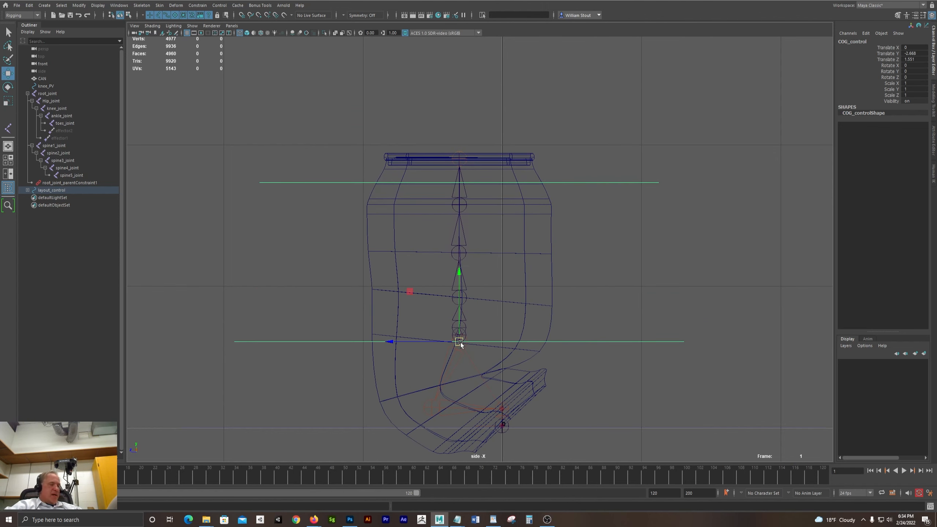
{"action": "key", "text": "ctrl+z"}
Test the spine bend by rotating top_control about X, then undo the rotation
{"action": "left_click", "coordinate": [651, 107]}
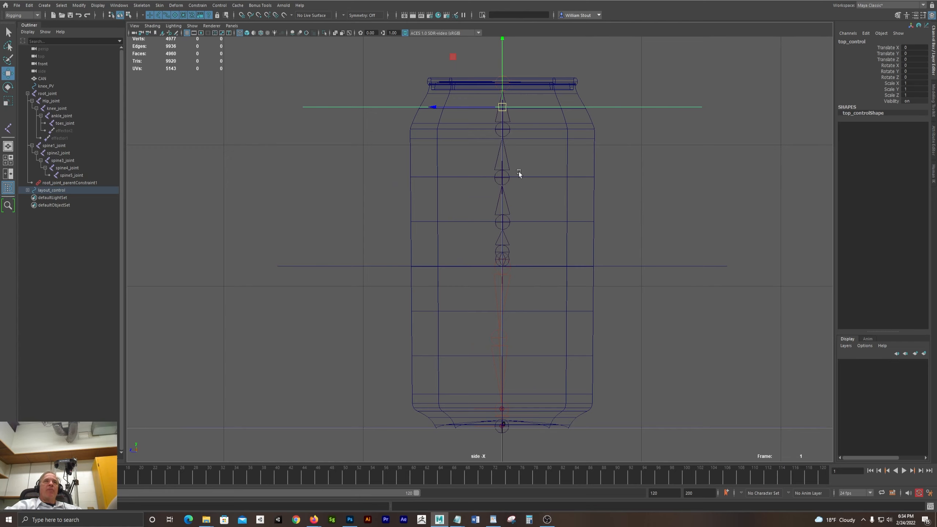
{"action": "key", "text": "e"}
{"action": "left_click_drag", "start_coordinate": [442, 128], "coordinate": [410, 227]}
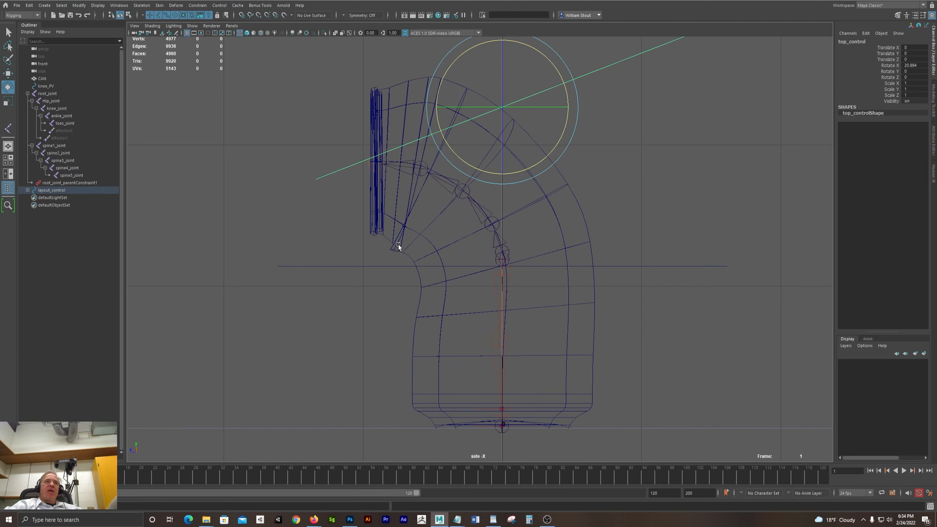
{"action": "left_click_drag", "start_coordinate": [486, 172], "coordinate": [454, 135]}
{"action": "key", "text": "ctrl+z"}
Test a combined pose by moving and rotating COG_control and counter-rotating top_control, then undo all changes
{"action": "left_click", "coordinate": [499, 266]}
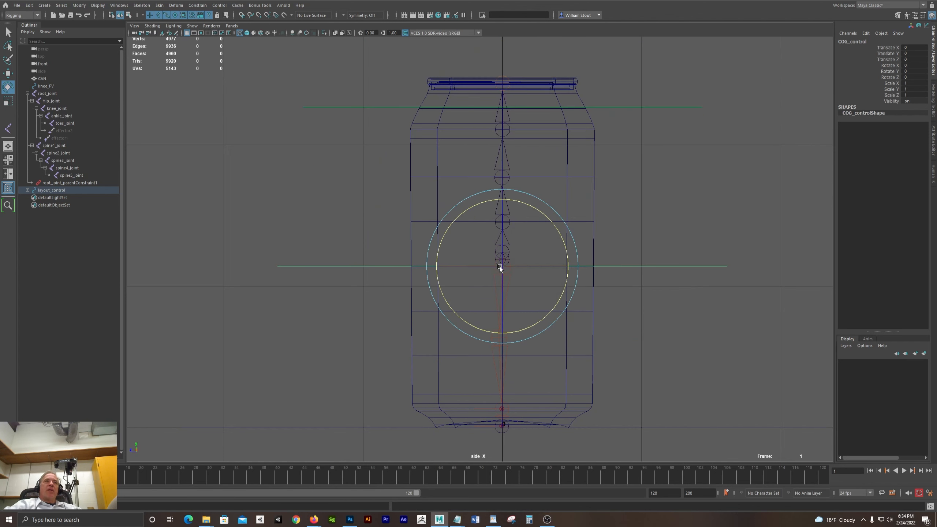
{"action": "key", "text": "w"}
{"action": "left_click_drag", "start_coordinate": [499, 265], "coordinate": [462, 252]}
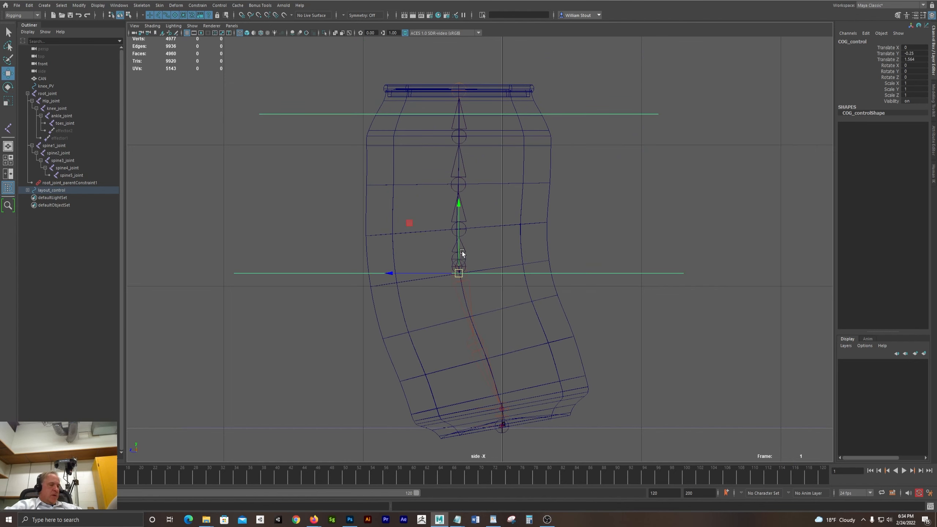
{"action": "key", "text": "e"}
{"action": "left_click_drag", "start_coordinate": [424, 224], "coordinate": [382, 262]}
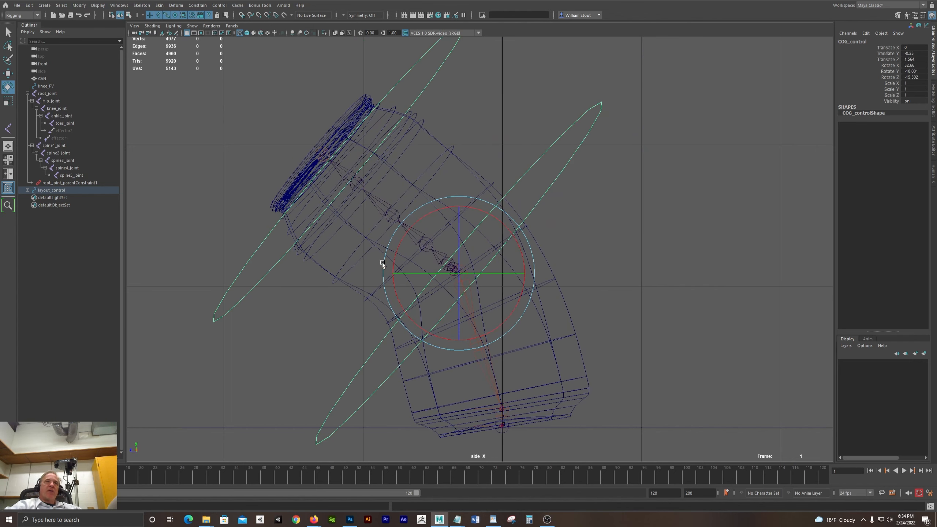
{"action": "left_click", "coordinate": [268, 282]}
{"action": "left_click_drag", "start_coordinate": [379, 115], "coordinate": [385, 143]}
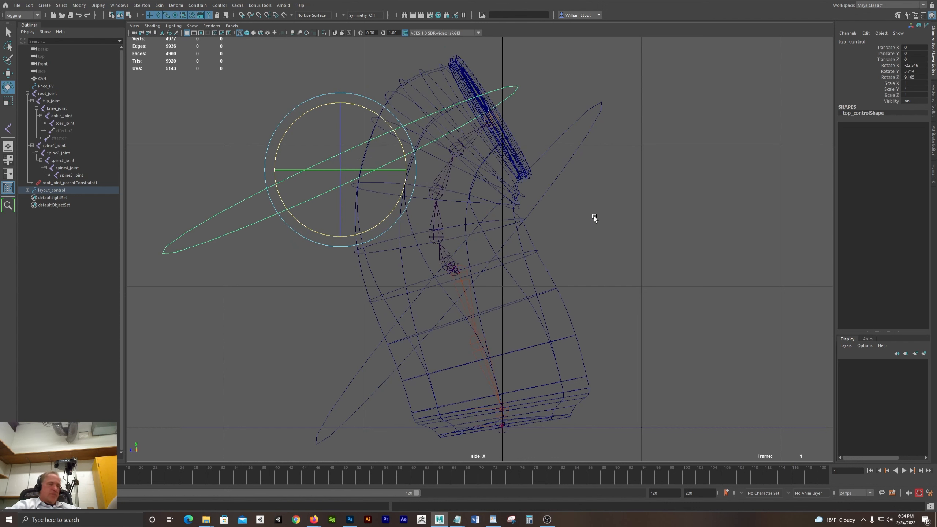
{"action": "key", "text": "ctrl+z"}
{"action": "key", "text": "ctrl+z"}
{"action": "key", "text": "ctrl+z"}
{"action": "key", "text": "ctrl+z"}
{"action": "key", "text": "ctrl+z"}
Test the base of the can by rotating foot_control, then undo the changes
{"action": "left_click_drag", "start_coordinate": [785, 412], "coordinate": [797, 447], "text": "ctrl"}
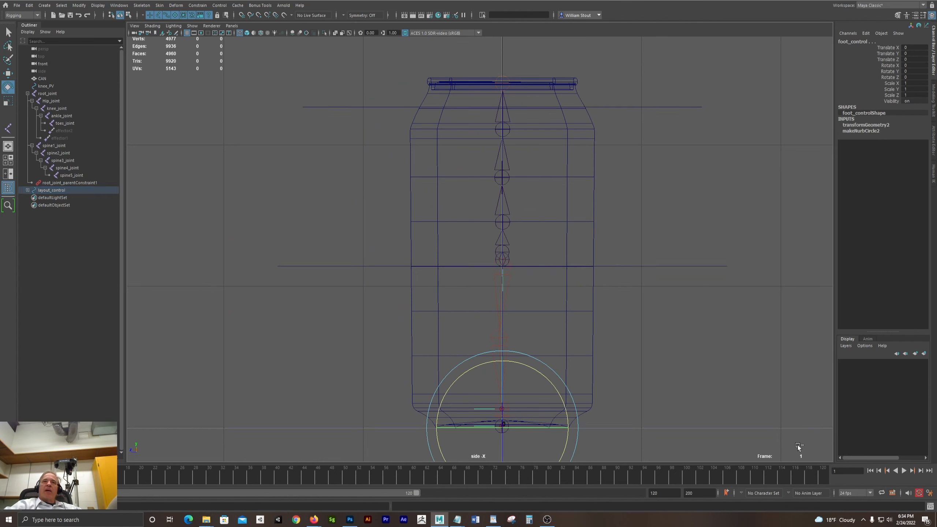
{"action": "left_click_drag", "start_coordinate": [566, 387], "coordinate": [475, 374]}
{"action": "key", "text": "ctrl+z"}
{"action": "key", "text": "w"}
{"action": "key", "text": "ctrl+z"}
{"action": "key", "text": "ctrl+z"}
{"action": "key", "text": "ctrl+z"}
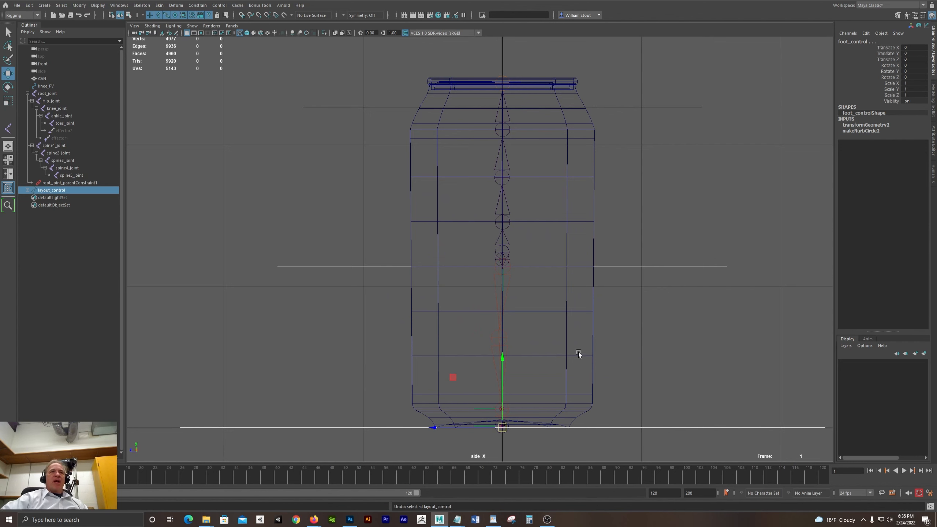
{"action": "middle_click_drag", "start_coordinate": [601, 313], "coordinate": [474, 377], "text": "alt"}
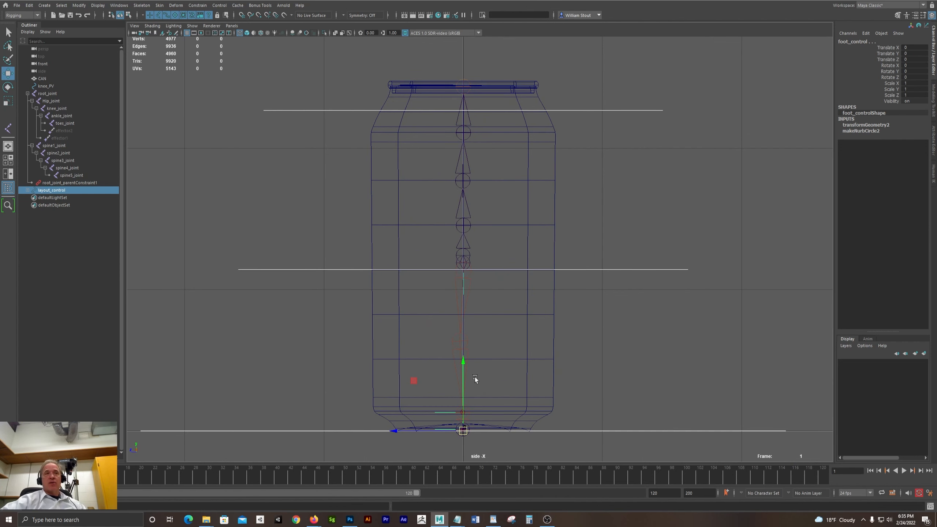
Switch the CAN mesh to vertex selection and select all vertices of its flared base, below the lowest body edge loop
{"action": "left_click", "coordinate": [509, 407]}
{"action": "scroll", "coordinate": [425, 406], "scroll_direction": "up", "scroll_amount": 1}
{"action": "scroll", "coordinate": [425, 406], "scroll_direction": "up", "scroll_amount": 2}
{"action": "middle_click_drag", "start_coordinate": [523, 415], "coordinate": [542, 298], "text": "alt"}
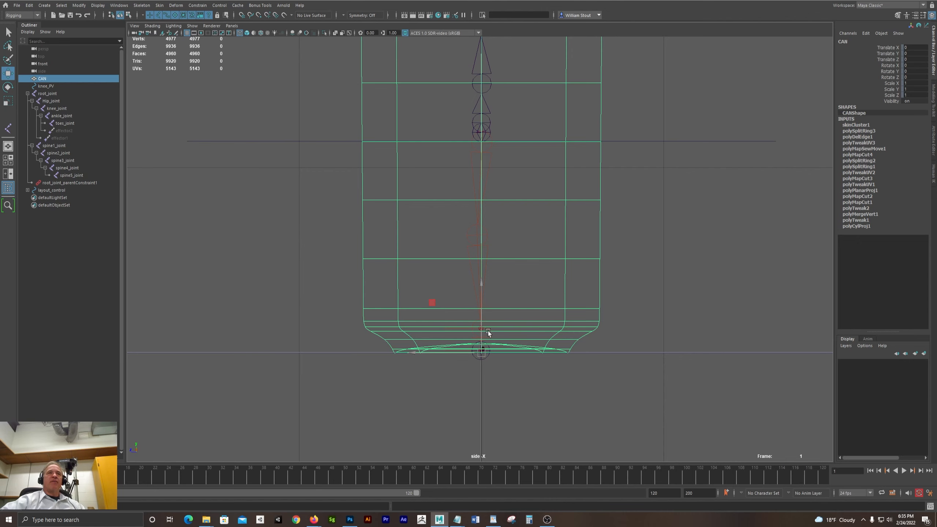
{"action": "scroll", "coordinate": [490, 382], "scroll_direction": "up", "scroll_amount": 1}
{"action": "scroll", "coordinate": [490, 381], "scroll_direction": "up", "scroll_amount": 2}
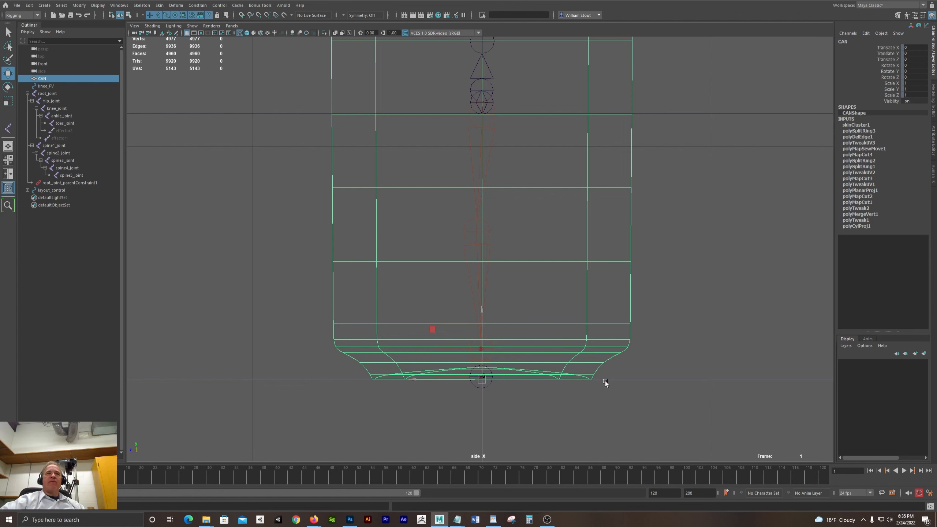
{"action": "key", "text": "F8"}
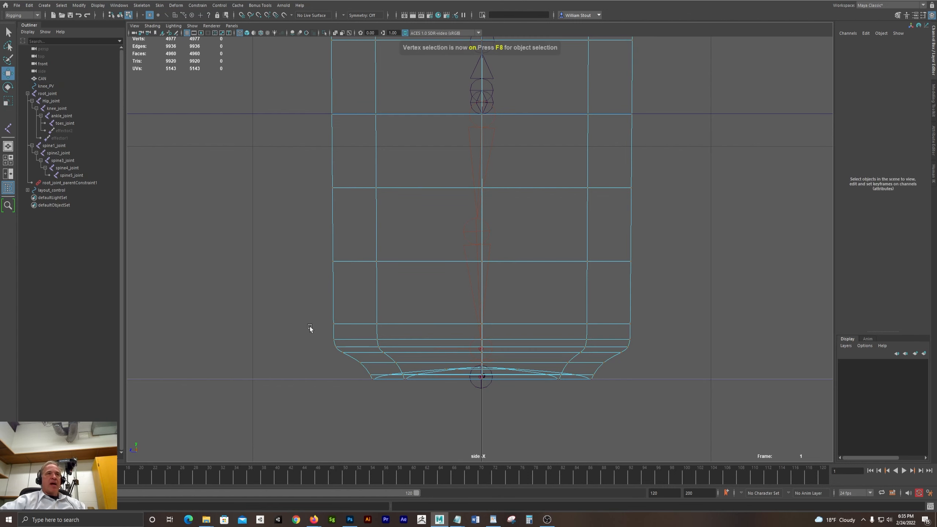
{"action": "left_click_drag", "start_coordinate": [313, 329], "coordinate": [662, 423]}
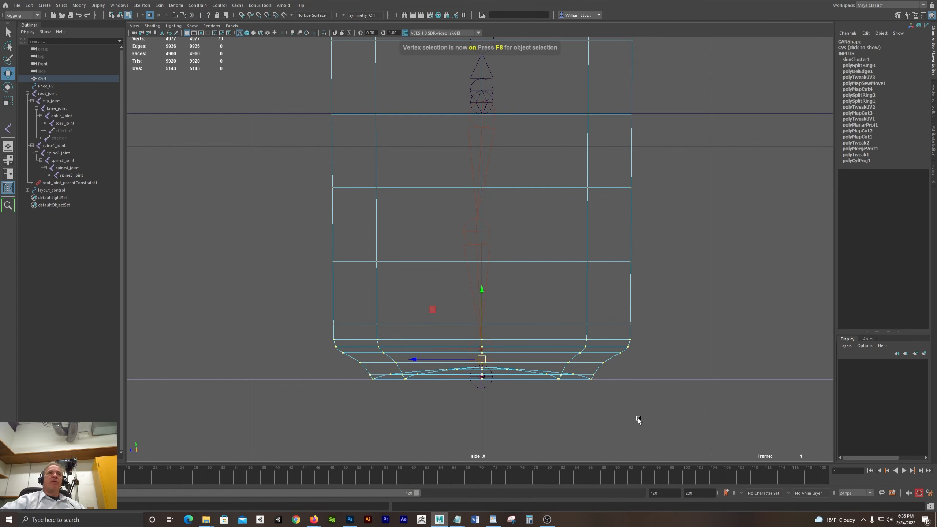
{"action": "middle_click_drag", "start_coordinate": [236, 123], "coordinate": [217, 159], "text": "alt"}
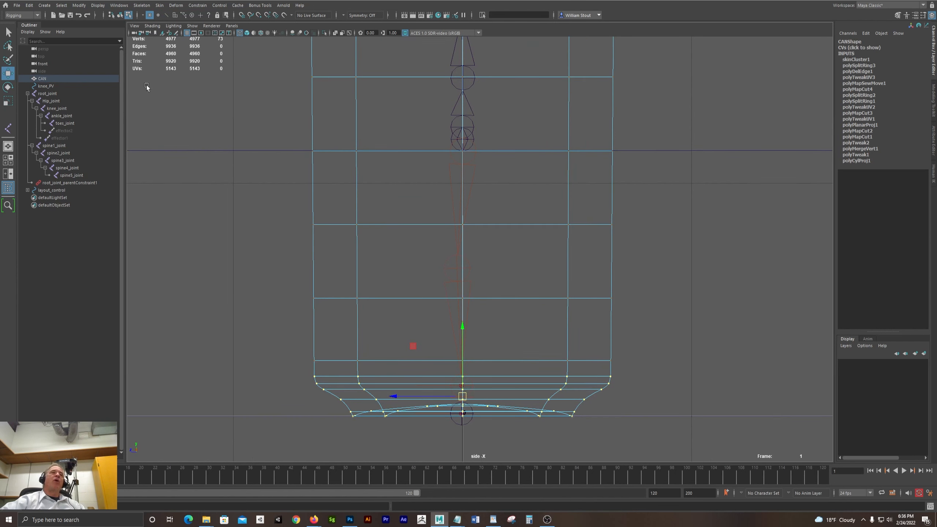
Open the Component Editor's Smooth Skins weights and set the ankle_joint weight to 1 for all selected base vertices
{"action": "left_click", "coordinate": [114, 5]}
{"action": "mouse_move", "coordinate": [130, 43]}
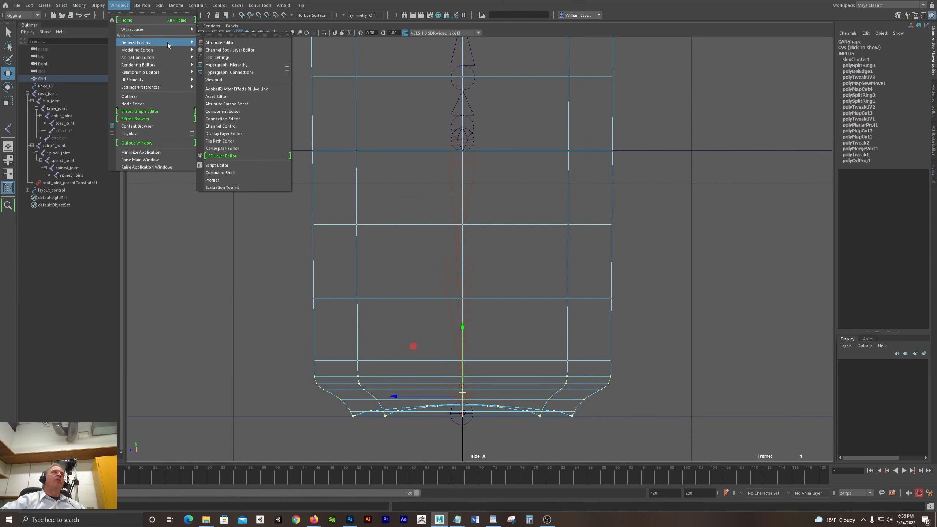
{"action": "left_click", "coordinate": [223, 111]}
{"action": "left_click", "coordinate": [293, 50]}
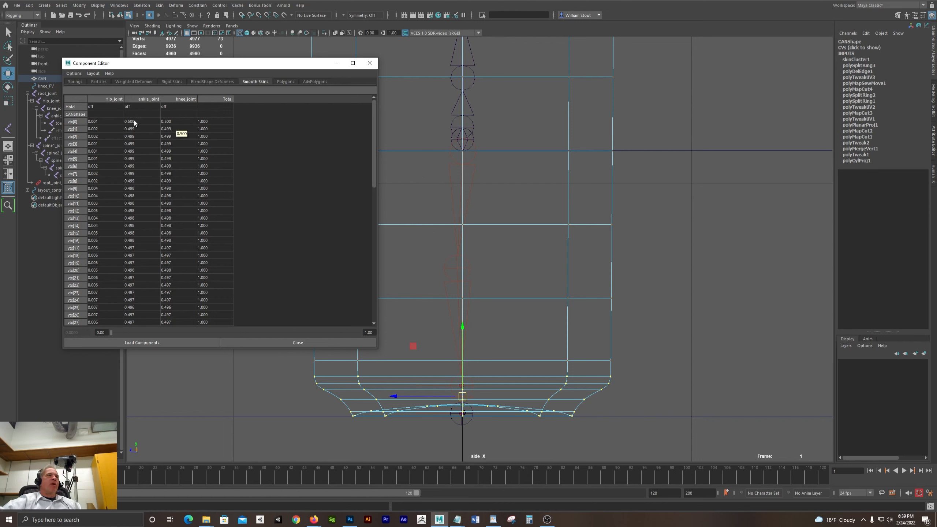
{"action": "left_click_drag", "start_coordinate": [134, 123], "coordinate": [126, 347]}
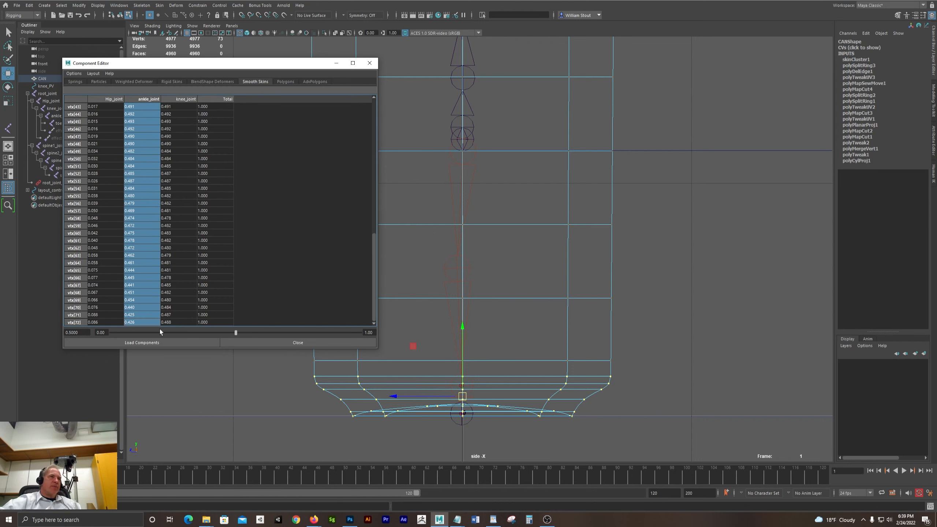
{"action": "left_click", "coordinate": [141, 324]}
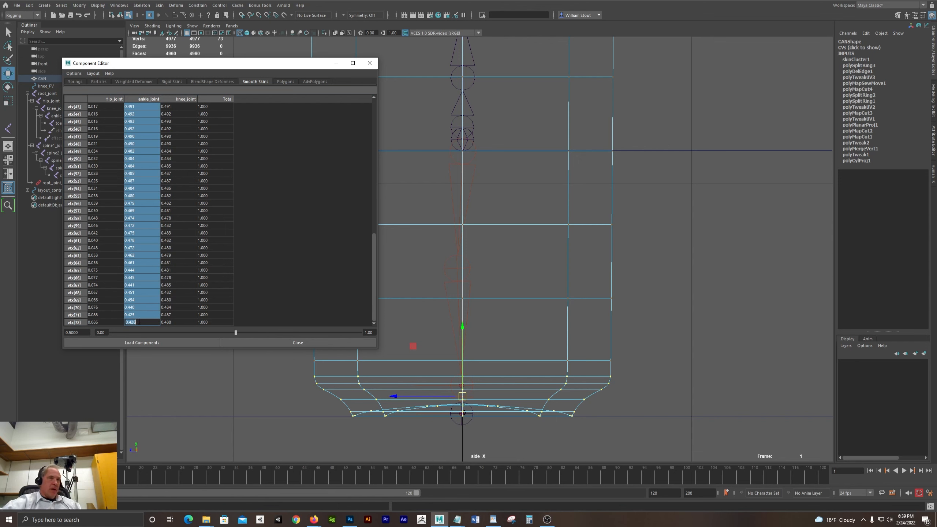
{"action": "type", "text": "1"}
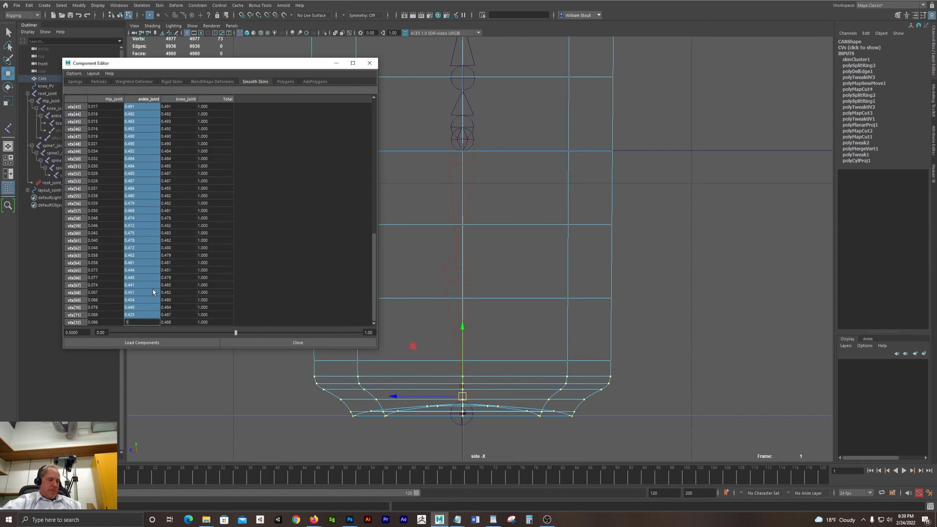
{"action": "key", "text": "Return"}
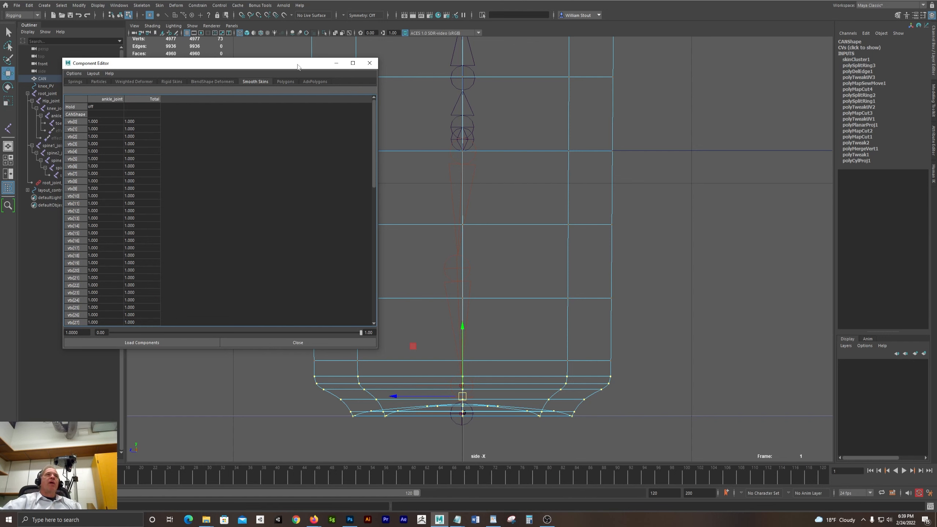
Select the vertex row just above the can's base and set its ankle_joint weight to 0.9
{"action": "left_click_drag", "start_coordinate": [297, 65], "coordinate": [285, 61]}
{"action": "left_click_drag", "start_coordinate": [311, 355], "coordinate": [625, 366]}
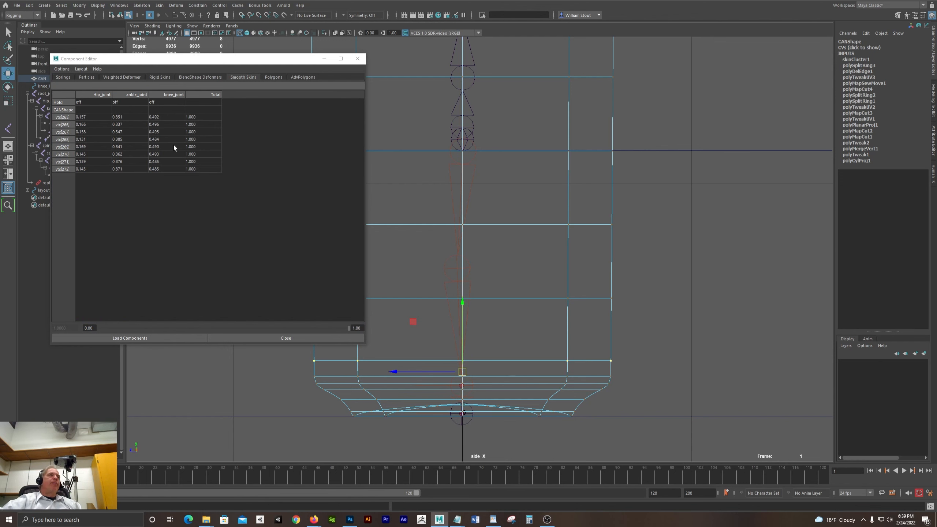
{"action": "left_click_drag", "start_coordinate": [131, 118], "coordinate": [126, 179]}
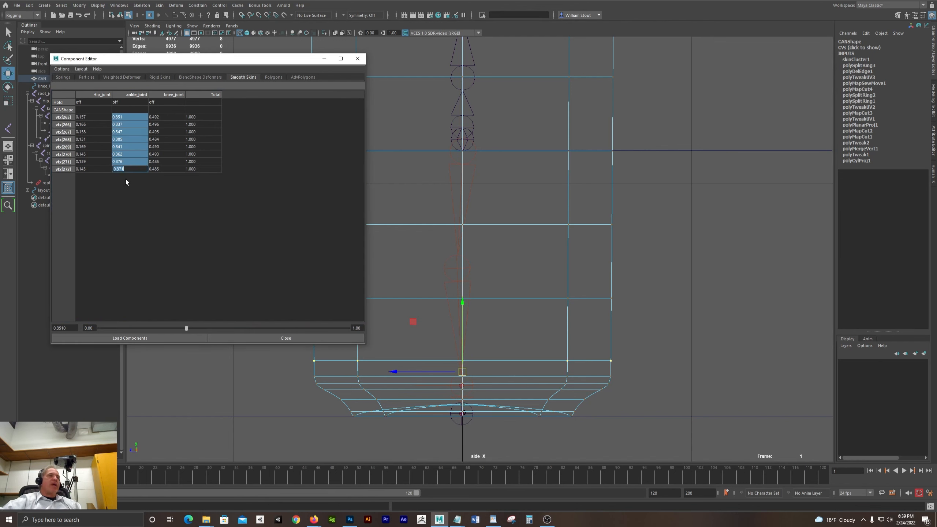
{"action": "type", "text": ".9"}
{"action": "key", "text": "Return"}
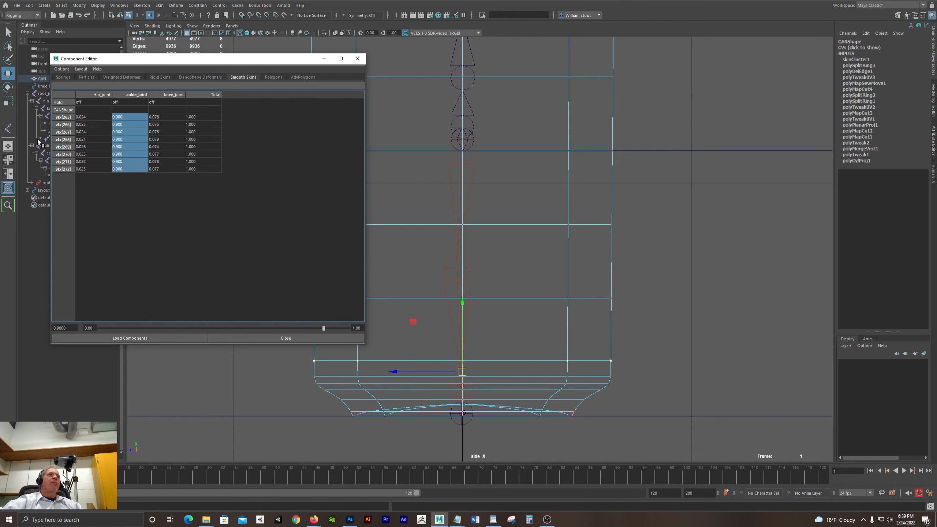
Set the Hip_joint weight of this vertex row to 0 and its knee_joint weight to 0.1
{"action": "left_click_drag", "start_coordinate": [82, 117], "coordinate": [75, 176]}
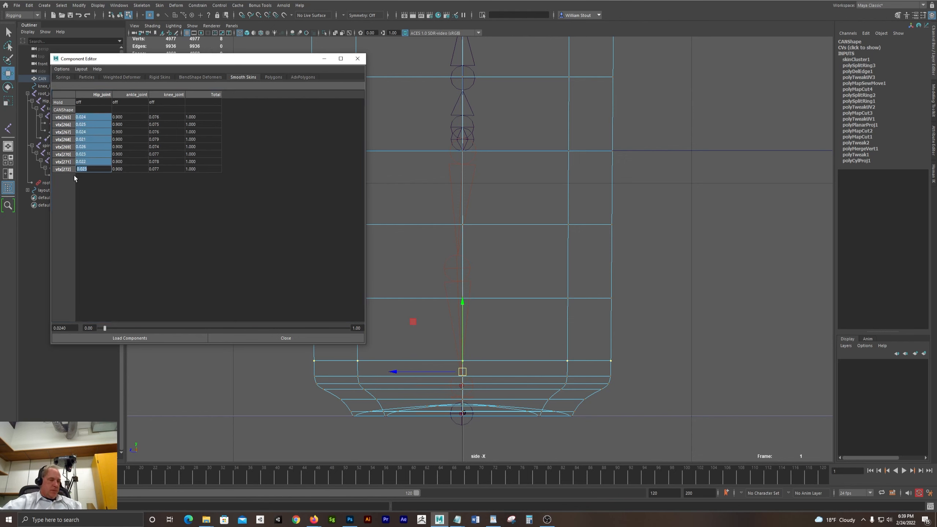
{"action": "type", "text": "0"}
{"action": "key", "text": "Return"}
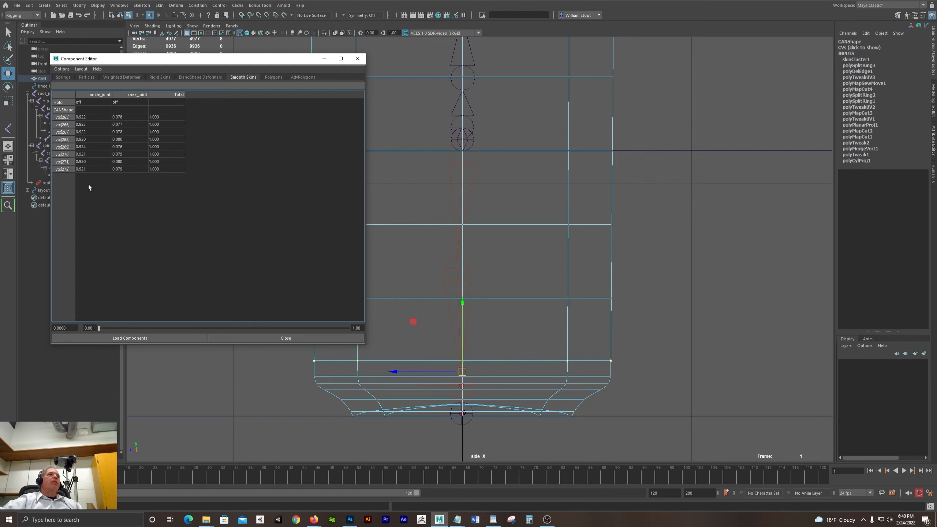
{"action": "left_click_drag", "start_coordinate": [126, 116], "coordinate": [114, 183]}
{"action": "type", "text": "."}
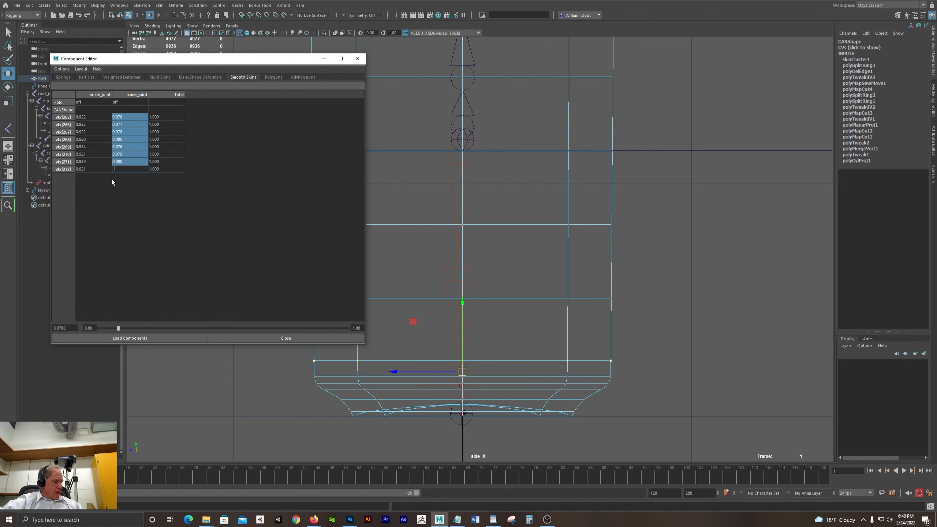
{"action": "type", "text": "1"}
{"action": "key", "text": "Return"}
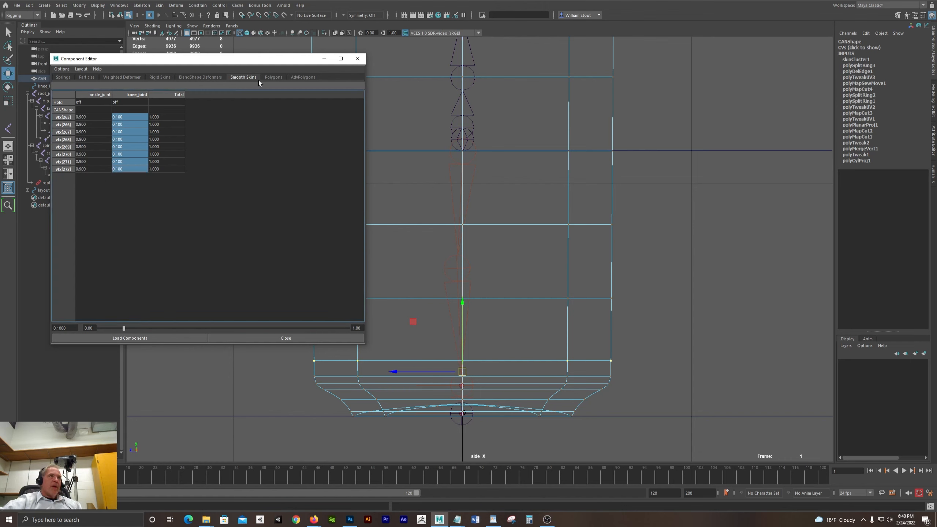
Return to object selection and move foot_control to about 0.73 in Y and -0.59 in Z to test the base deformation
{"action": "left_click", "coordinate": [678, 346]}
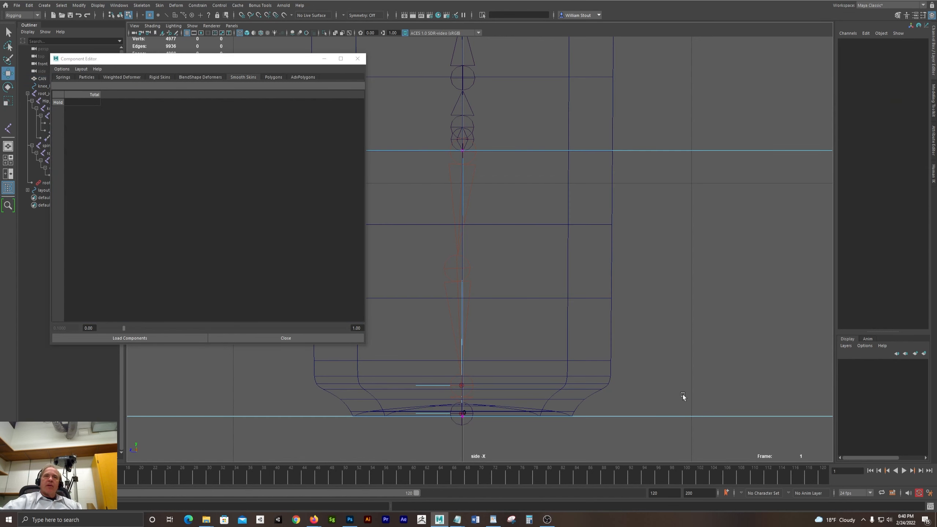
{"action": "key", "text": "F8"}
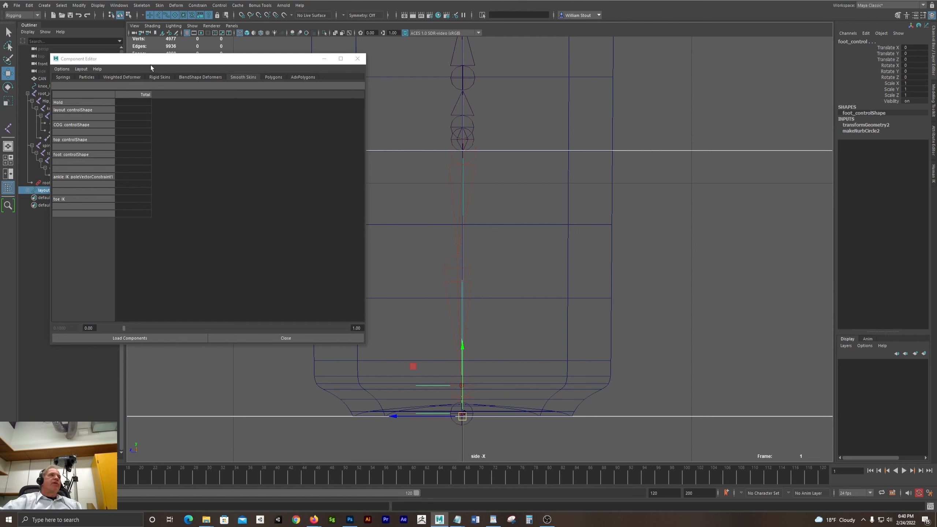
{"action": "left_click_drag", "start_coordinate": [151, 59], "coordinate": [288, 2]}
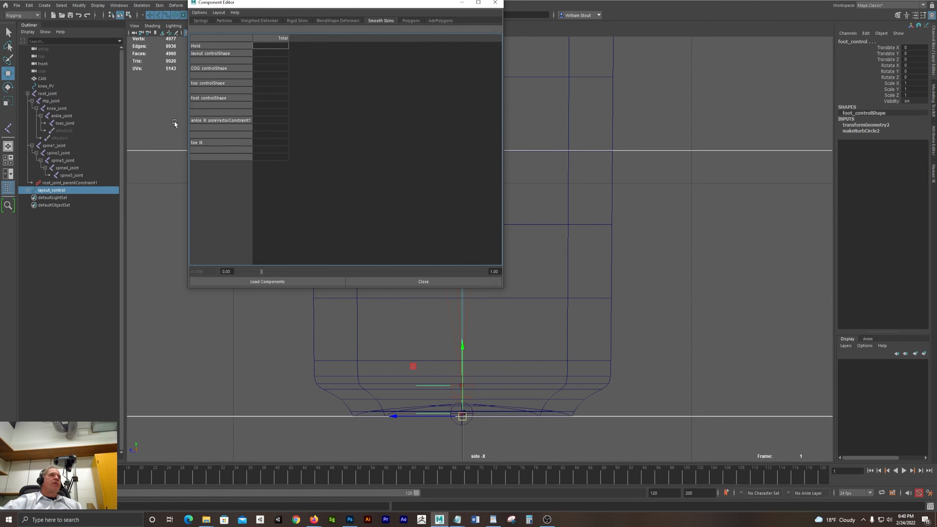
{"action": "left_click", "coordinate": [27, 189]}
{"action": "left_click", "coordinate": [55, 212]}
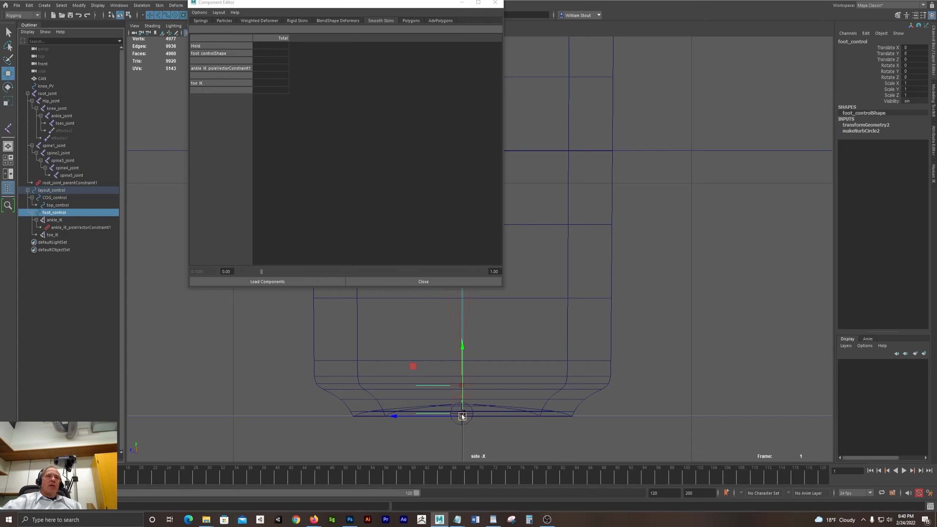
{"action": "left_click_drag", "start_coordinate": [462, 416], "coordinate": [489, 382]}
Convert the edge loop just above the can's base to a vertex selection and set its ankle_joint weight to 0.95
{"action": "key", "text": "F10"}
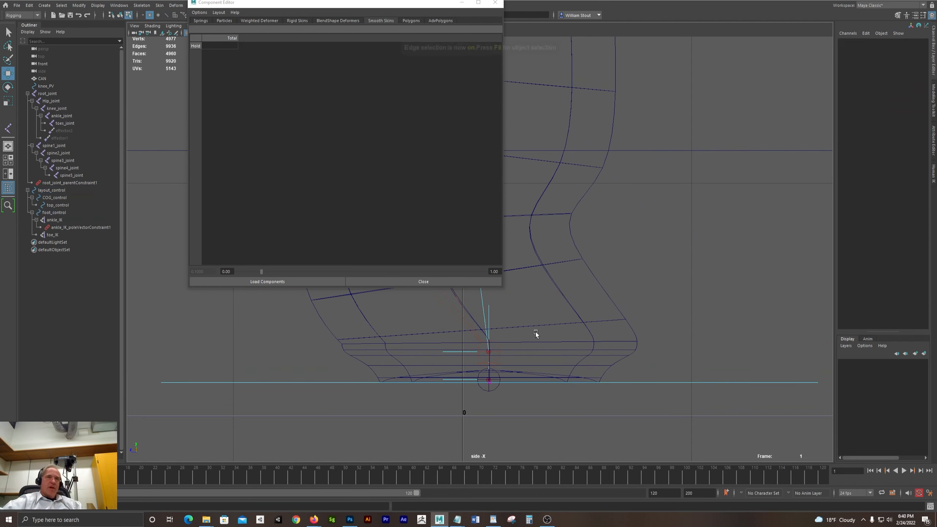
{"action": "double_click", "coordinate": [541, 325]}
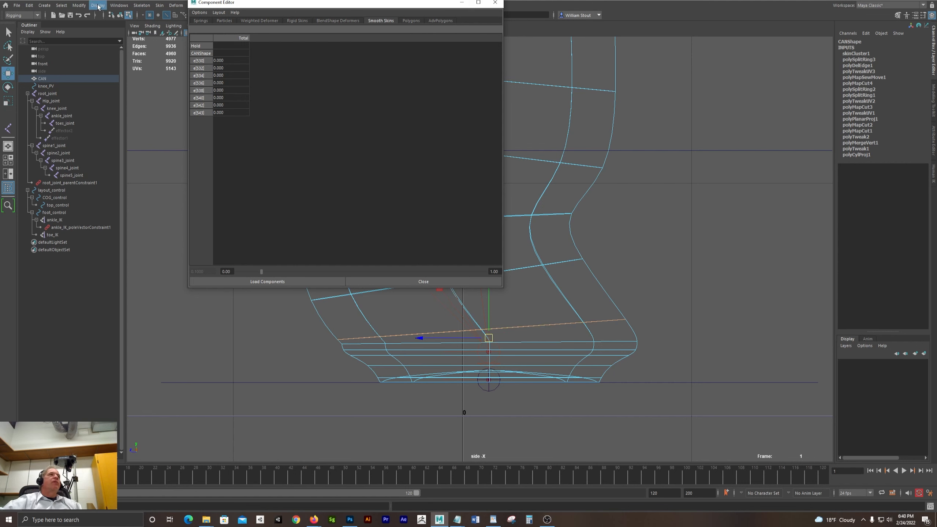
{"action": "left_click", "coordinate": [61, 5]}
{"action": "mouse_move", "coordinate": [82, 150]}
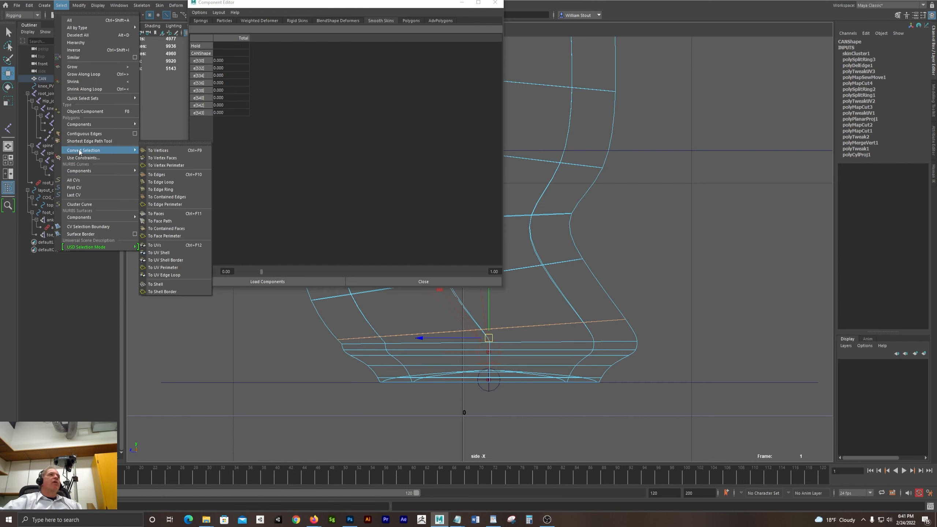
{"action": "left_click", "coordinate": [176, 153]}
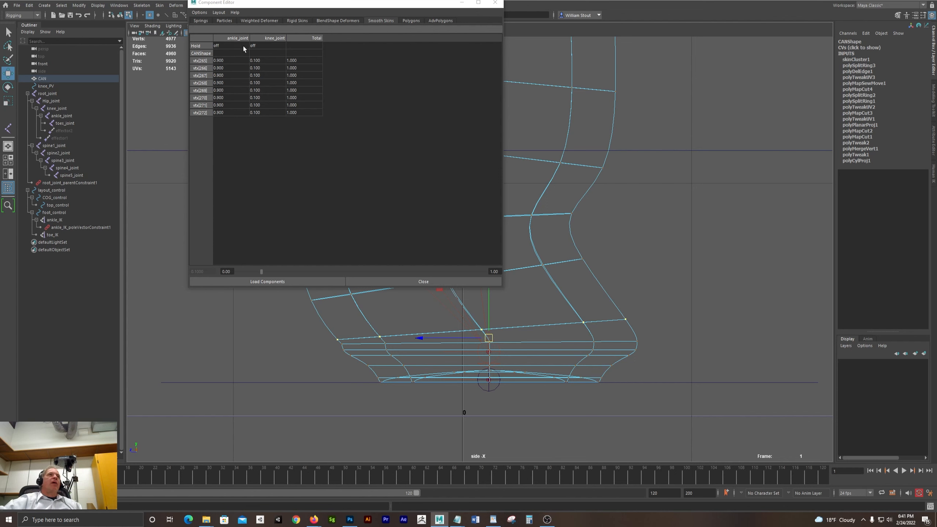
{"action": "left_click_drag", "start_coordinate": [228, 60], "coordinate": [225, 113]}
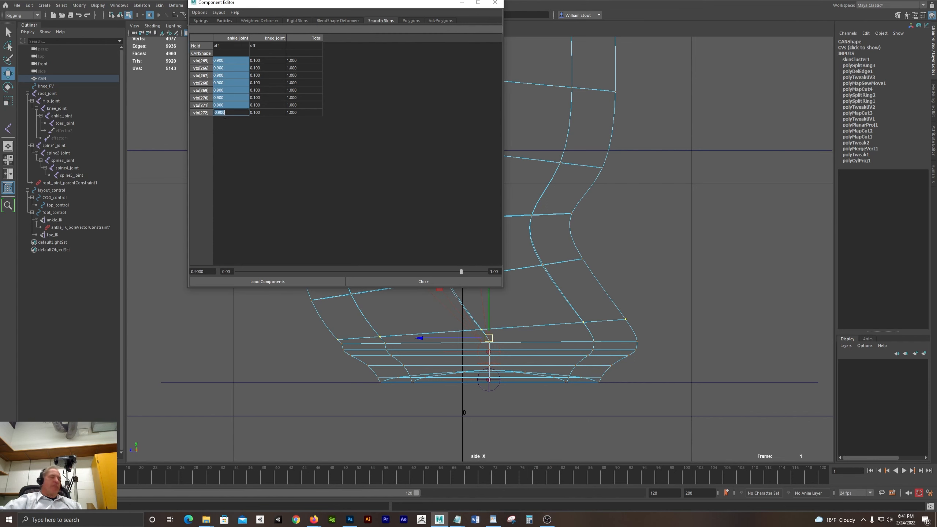
{"action": "type", "text": ".9"}
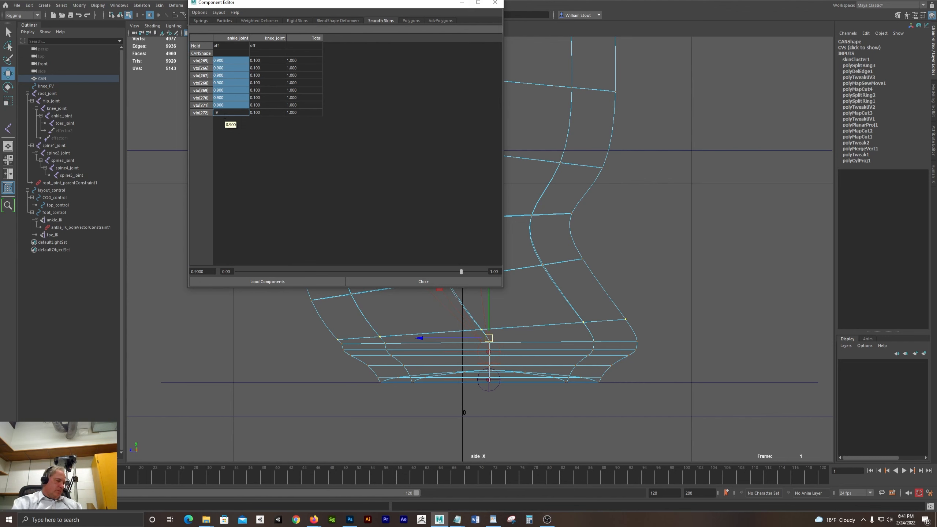
{"action": "type", "text": "5"}
{"action": "key", "text": "Return"}
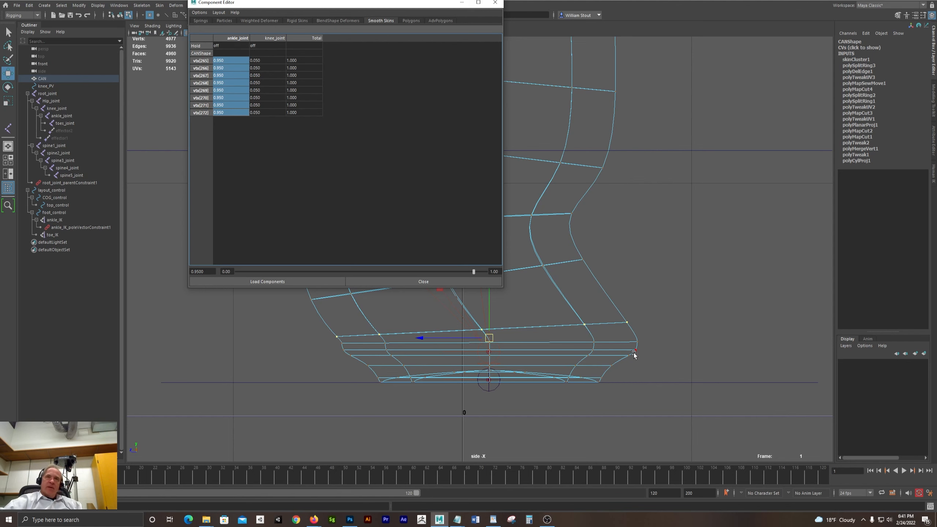
Test foot_control farther out at about 1.83 in Y and -2.08 in Z, then reset its X, Y and Z translation to 0
{"action": "left_click_drag", "start_coordinate": [642, 368], "coordinate": [647, 410]}
{"action": "key", "text": "F8"}
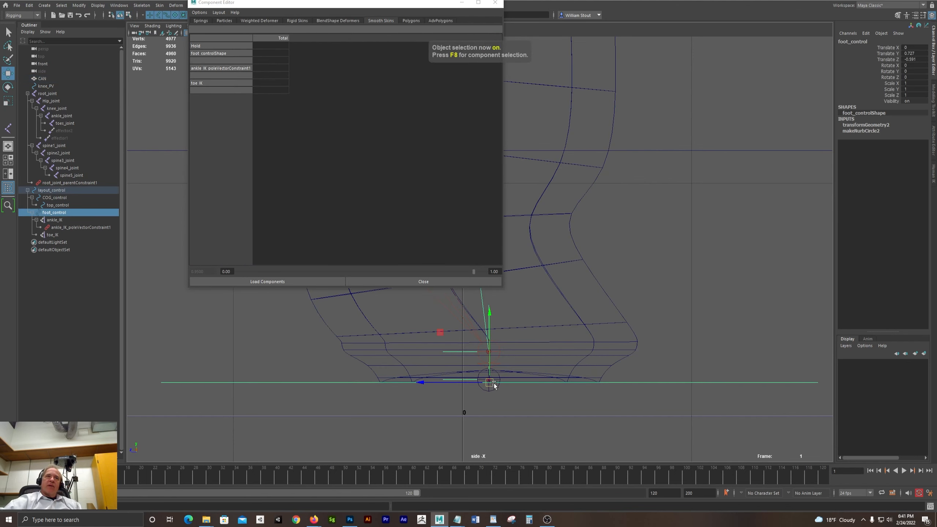
{"action": "left_click_drag", "start_coordinate": [493, 384], "coordinate": [560, 342]}
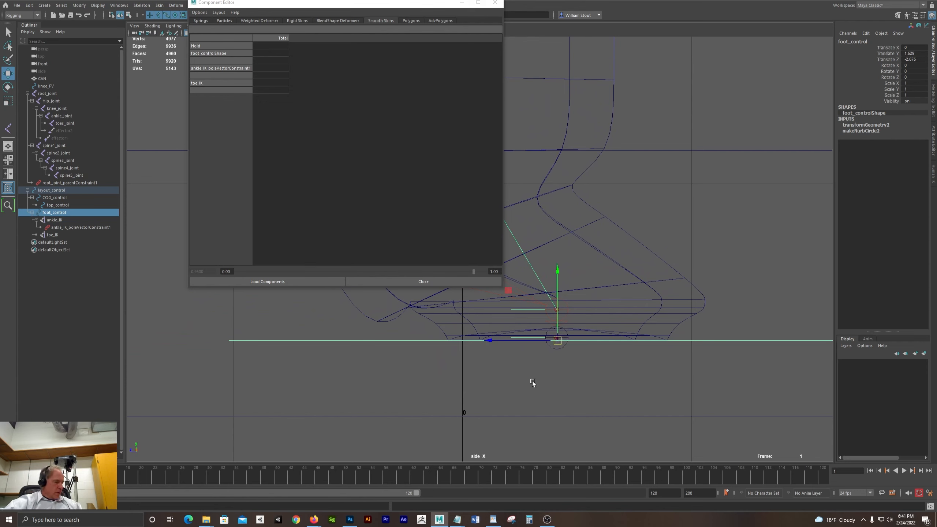
{"action": "left_click_drag", "start_coordinate": [906, 46], "coordinate": [908, 60]}
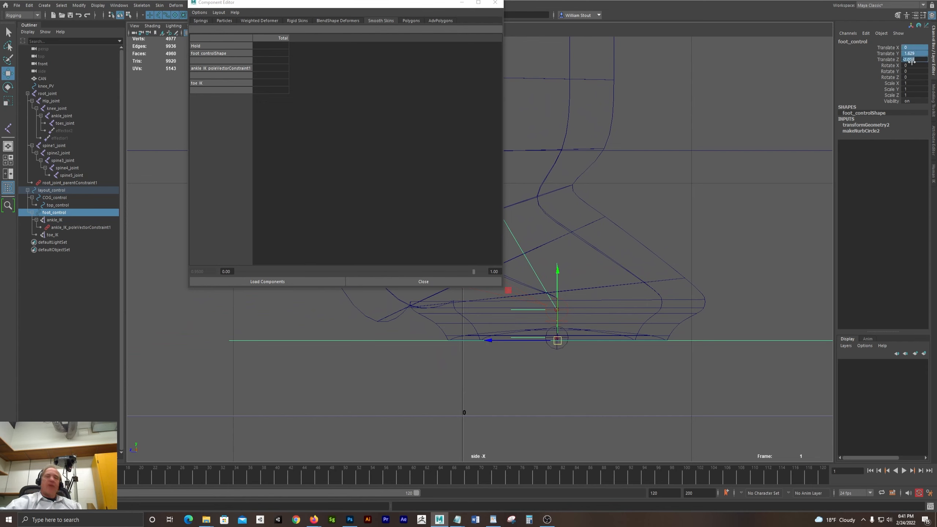
{"action": "type", "text": "0"}
{"action": "key", "text": "Return"}
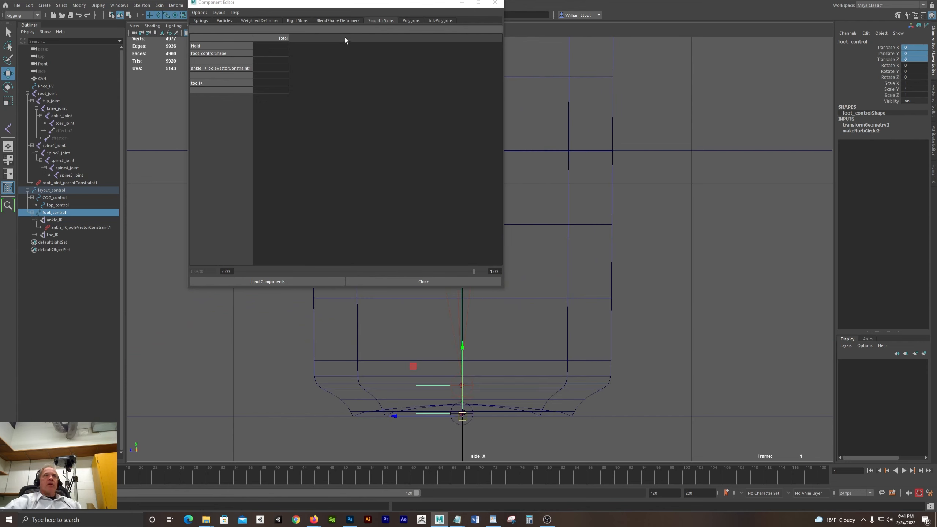
Close the Component Editor to uncover the whole can in the side view
{"action": "left_click_drag", "start_coordinate": [371, 5], "coordinate": [556, 147]}
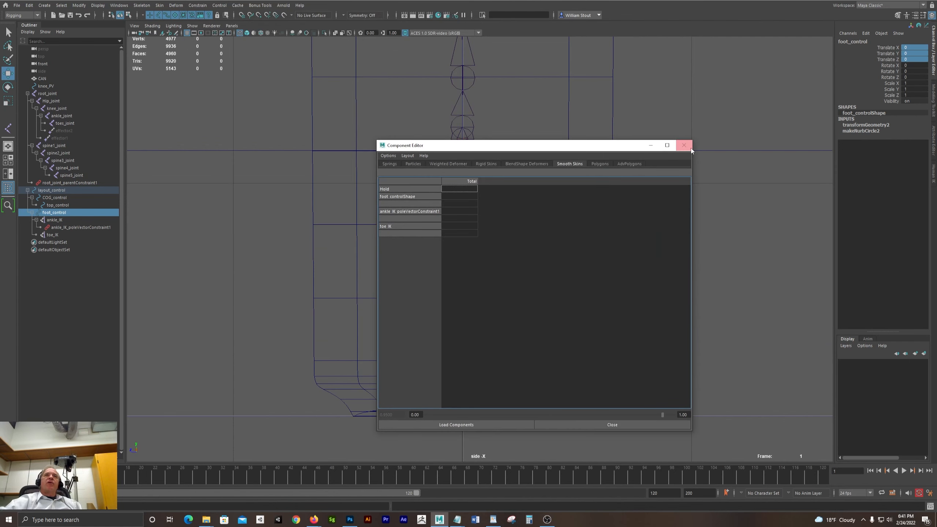
{"action": "left_click", "coordinate": [679, 146]}
{"action": "middle_click_drag", "start_coordinate": [490, 202], "coordinate": [483, 290], "text": "alt"}
{"action": "right_click_drag", "start_coordinate": [590, 229], "coordinate": [565, 246], "text": "alt"}
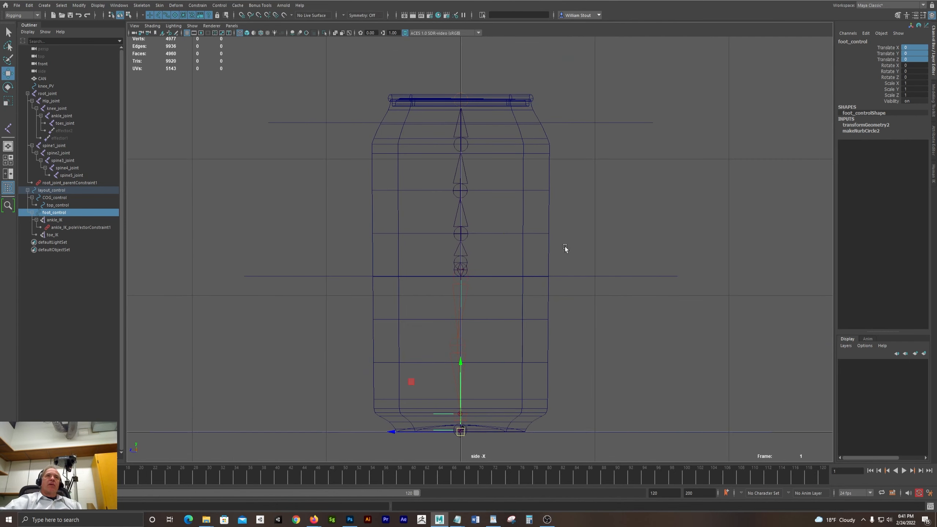
Pose COG_control at about -1.45 in Y, -2.59 in Z and -31° X rotation, and rotate top_control about 16.4° in X
{"action": "left_click_drag", "start_coordinate": [585, 263], "coordinate": [589, 284]}
{"action": "left_click_drag", "start_coordinate": [461, 276], "coordinate": [530, 314]}
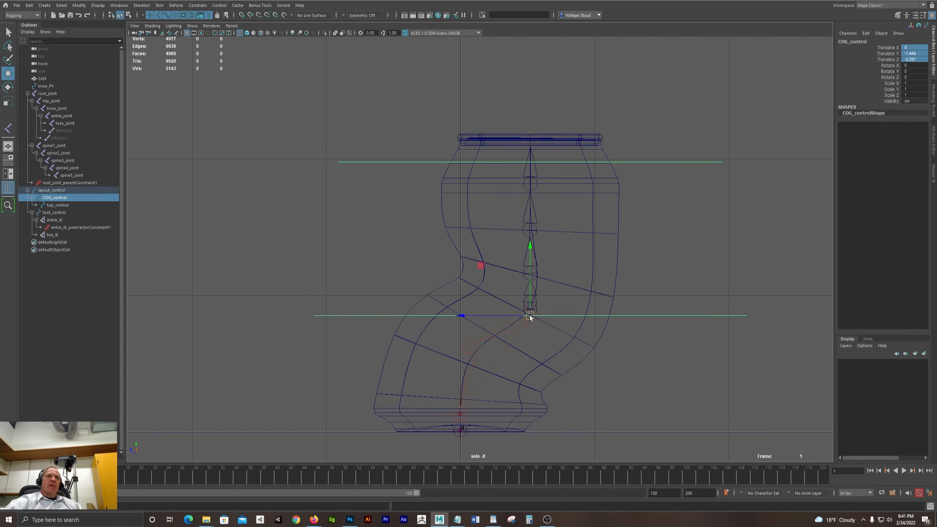
{"action": "key", "text": "e"}
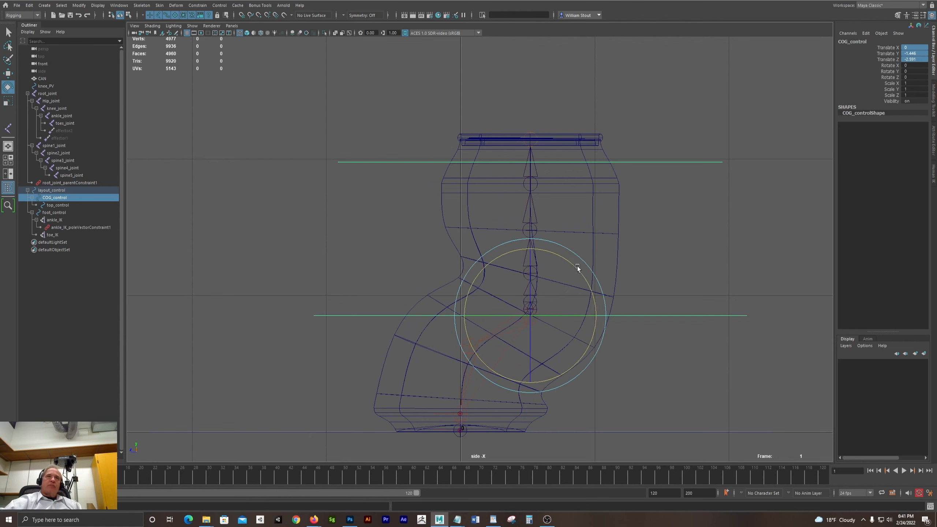
{"action": "left_click_drag", "start_coordinate": [576, 266], "coordinate": [572, 312]}
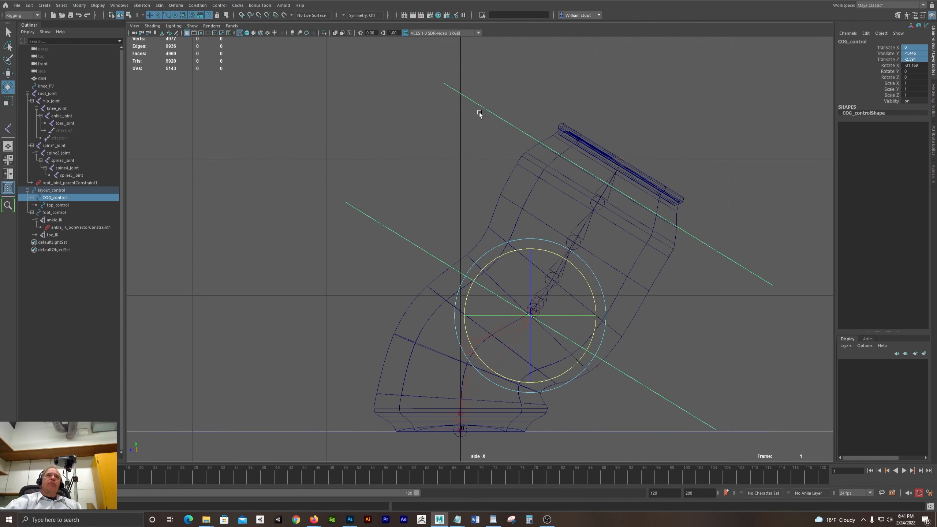
{"action": "left_click", "coordinate": [532, 141]}
{"action": "left_click_drag", "start_coordinate": [556, 152], "coordinate": [547, 170]}
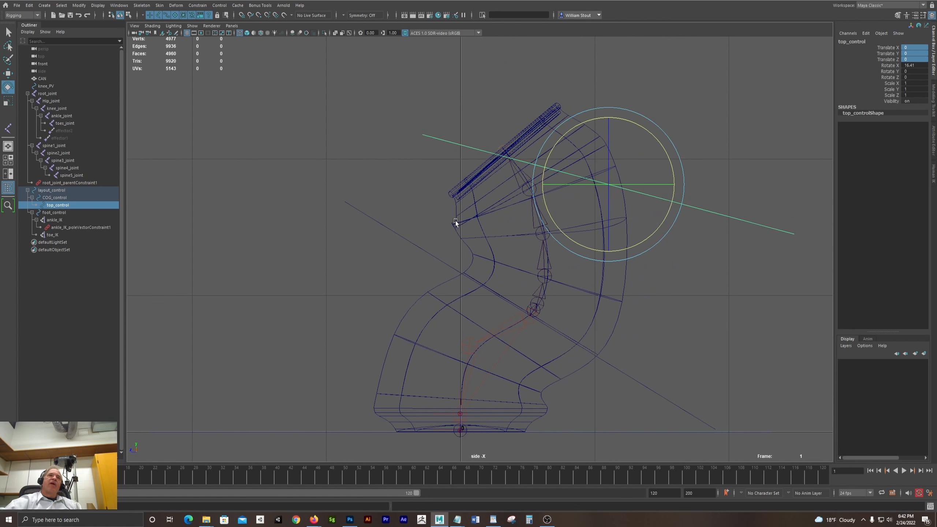
{"action": "left_click", "coordinate": [446, 206]}
{"action": "key", "text": "F8"}
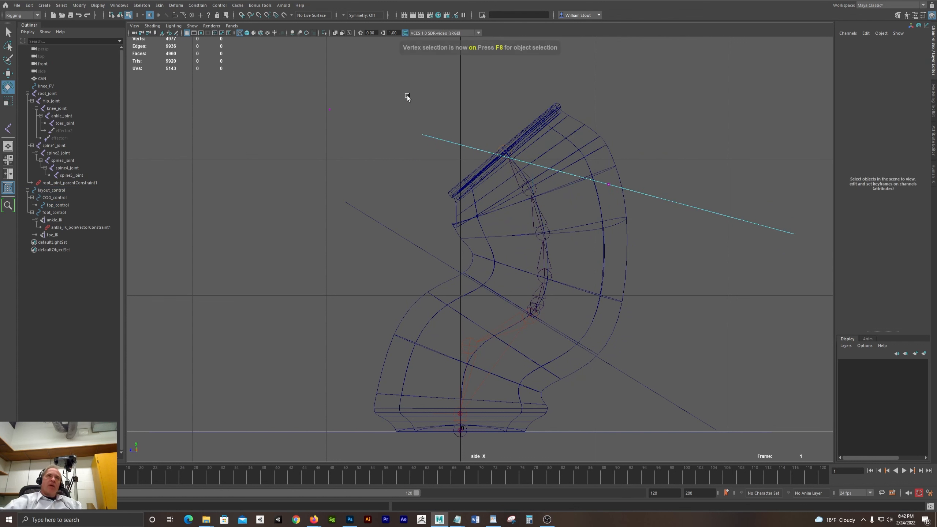
{"action": "right_click_drag", "start_coordinate": [477, 175], "coordinate": [463, 171]}
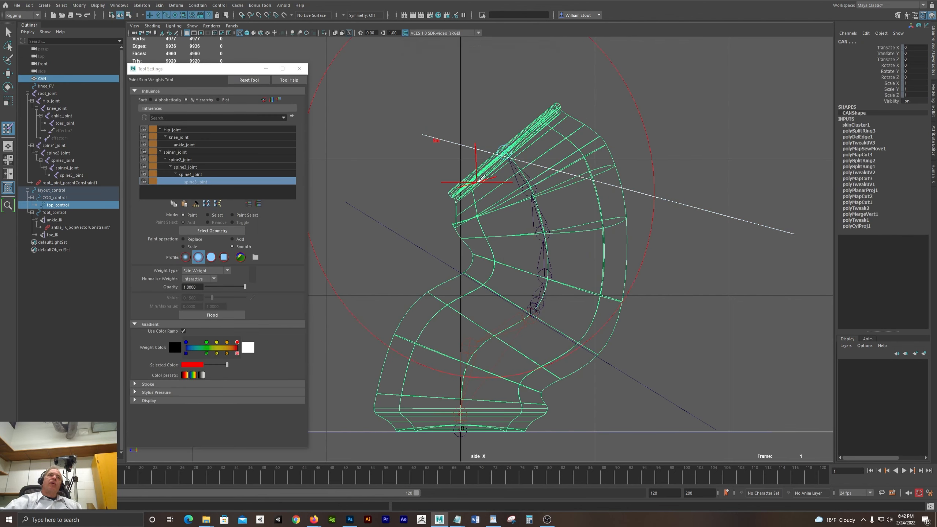
{"action": "key", "text": "q"}
Put the can in vertex selection, lasso the vertices of its rim and shoulder, and close the tool settings
{"action": "left_click", "coordinate": [477, 180]}
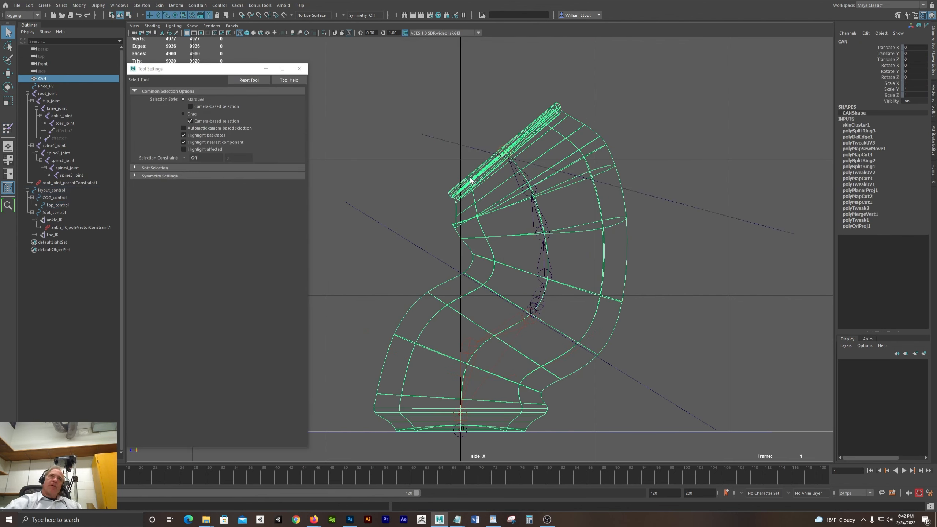
{"action": "right_click_drag", "start_coordinate": [470, 180], "coordinate": [442, 180]}
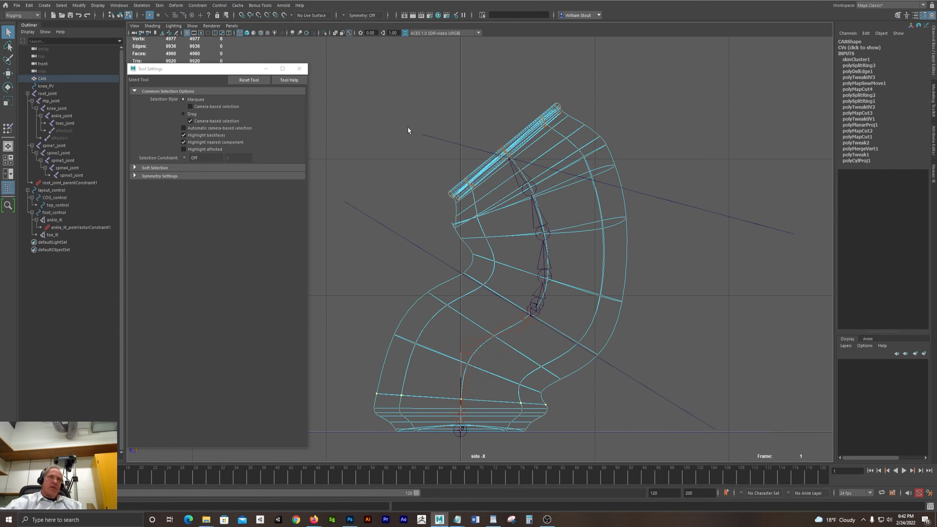
{"action": "left_click_drag", "start_coordinate": [407, 137], "coordinate": [514, 197]}
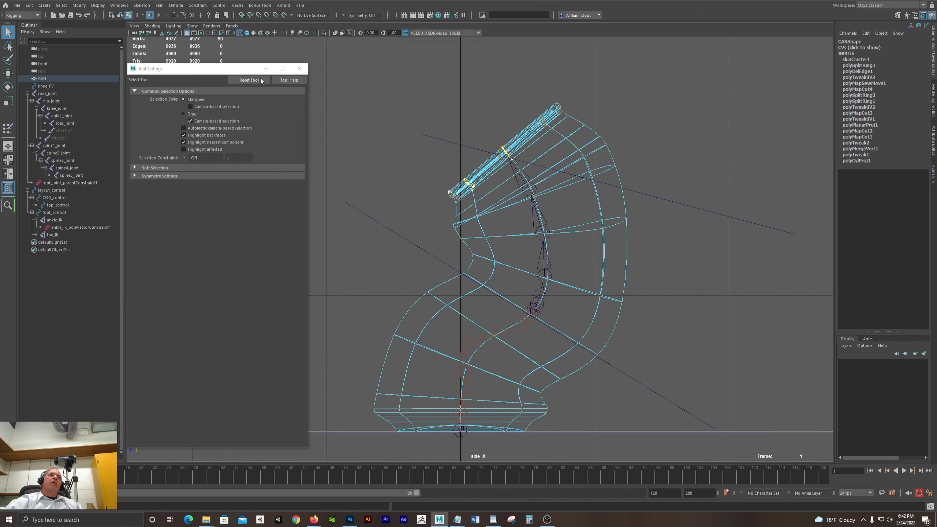
{"action": "left_click", "coordinate": [7, 45]}
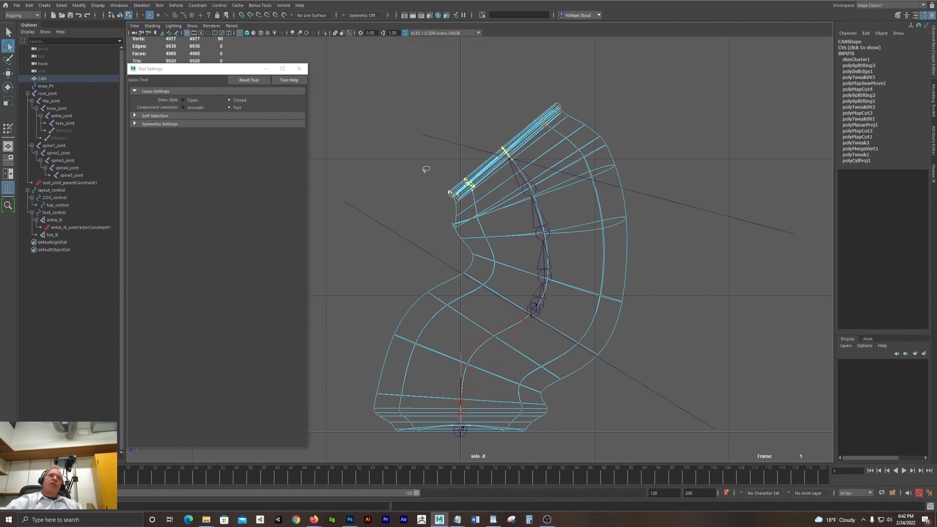
{"action": "mouse_move", "coordinate": [425, 174]}
{"action": "left_mouse_down"}
{"action": "mouse_move", "coordinate": [438, 233]}
{"action": "mouse_move", "coordinate": [468, 236]}
{"action": "mouse_move", "coordinate": [567, 188]}
{"action": "mouse_move", "coordinate": [623, 55]}
{"action": "mouse_move", "coordinate": [433, 103]}
{"action": "left_mouse_up"}
{"action": "left_click", "coordinate": [299, 69]}
Open the Component Editor for the selected vertices and move it off the can
{"action": "left_click", "coordinate": [115, 7]}
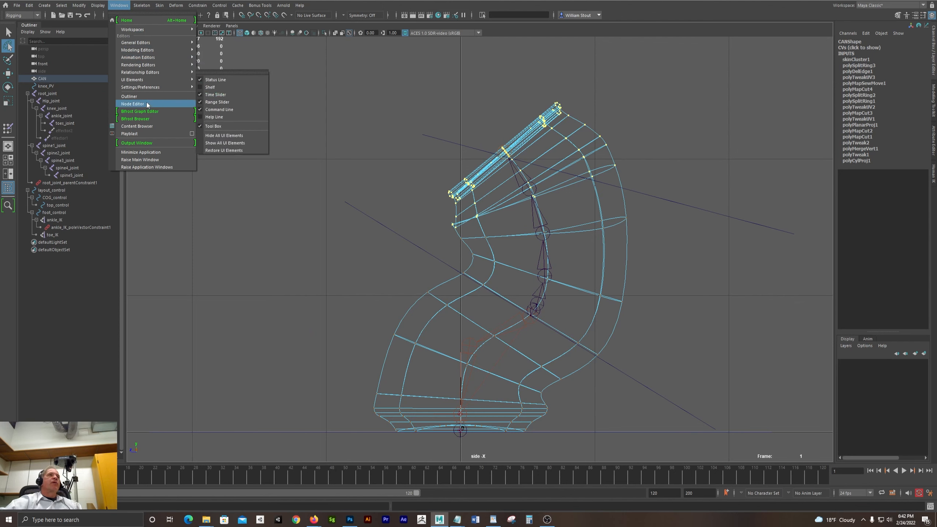
{"action": "mouse_move", "coordinate": [161, 42]}
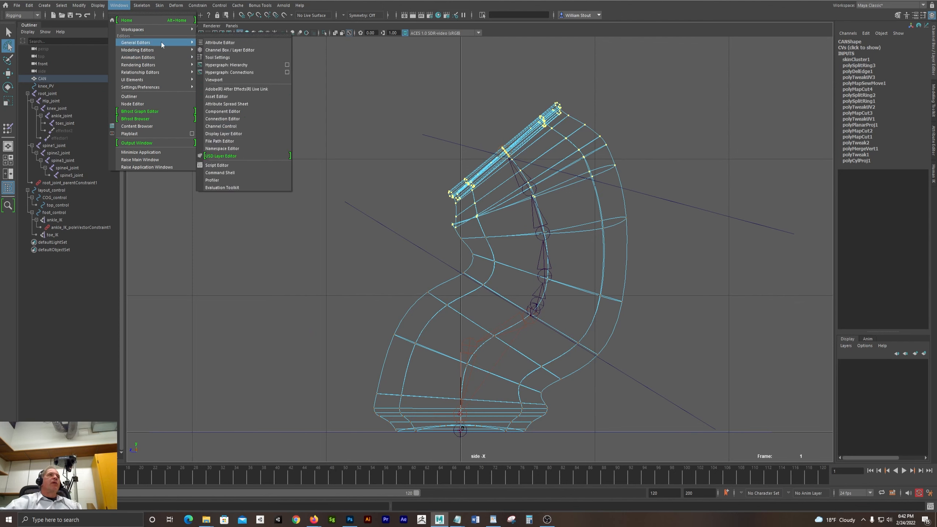
{"action": "left_click", "coordinate": [233, 111]}
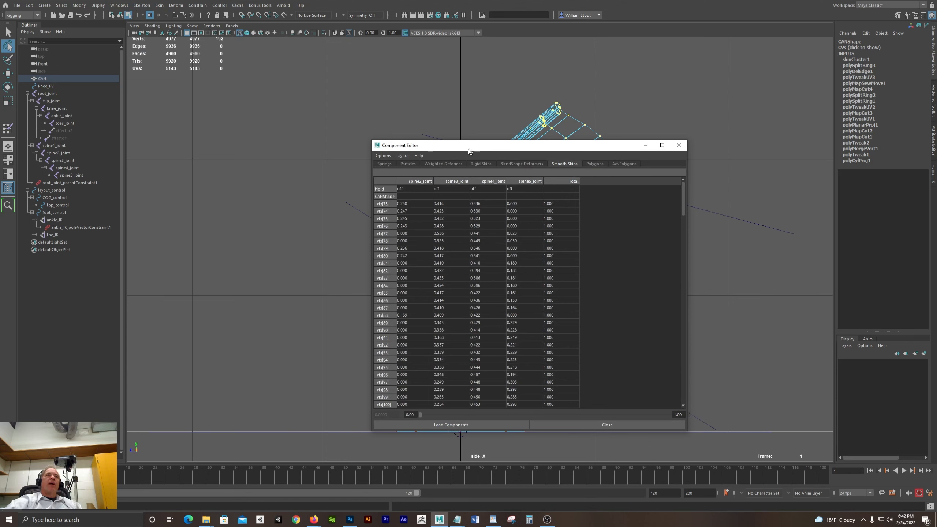
{"action": "left_click_drag", "start_coordinate": [468, 150], "coordinate": [236, 99]}
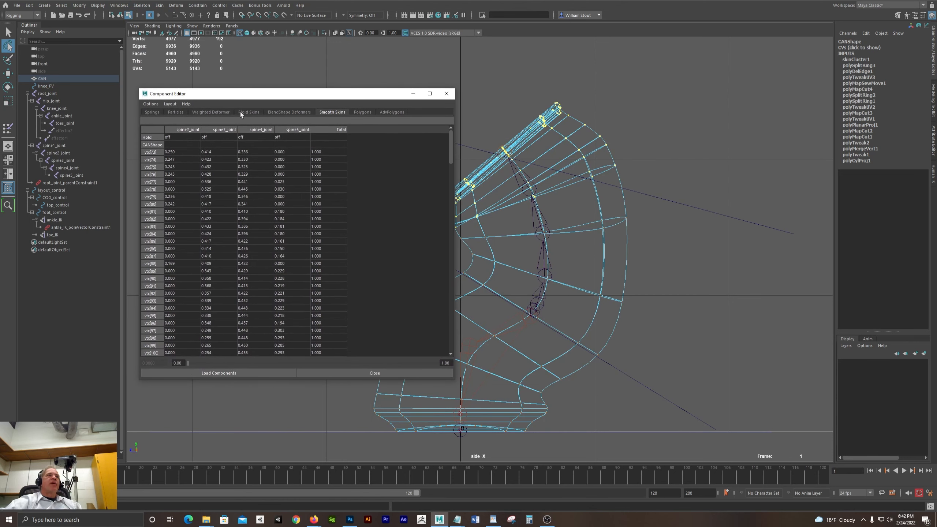
Try to select all spine5_joint weights of the lassoed top vertices, and clear the vertex selection
{"action": "left_click_drag", "start_coordinate": [287, 152], "coordinate": [285, 378]}
{"action": "scroll", "coordinate": [286, 338], "scroll_direction": "up", "scroll_amount": 12}
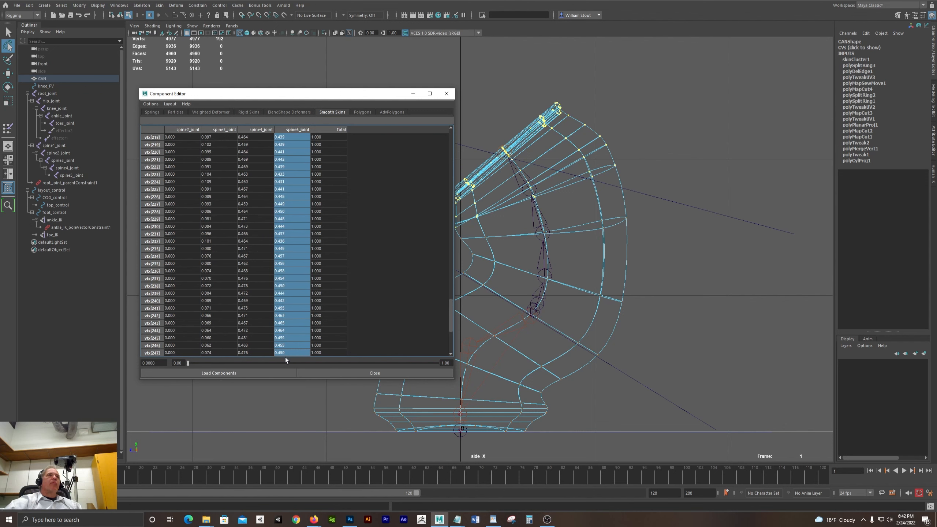
{"action": "scroll", "coordinate": [293, 351], "scroll_direction": "up", "scroll_amount": 5}
{"action": "scroll", "coordinate": [300, 345], "scroll_direction": "down", "scroll_amount": 19}
{"action": "scroll", "coordinate": [283, 299], "scroll_direction": "down", "scroll_amount": 3}
{"action": "left_click_drag", "start_coordinate": [284, 299], "coordinate": [292, 380]}
{"action": "mouse_move", "coordinate": [450, 332]}
{"action": "left_mouse_down"}
{"action": "mouse_move", "coordinate": [452, 225]}
{"action": "mouse_move", "coordinate": [449, 326]}
{"action": "left_mouse_up"}
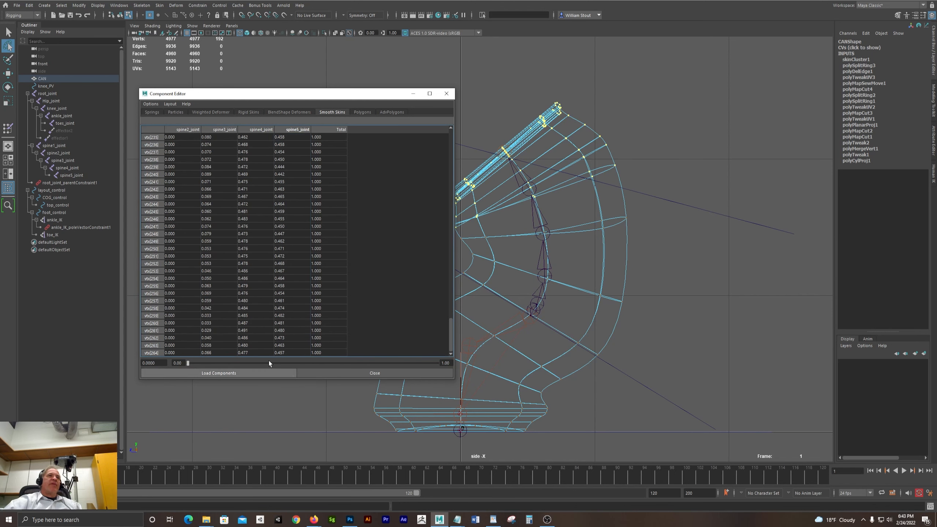
{"action": "left_click", "coordinate": [285, 352], "text": "shift"}
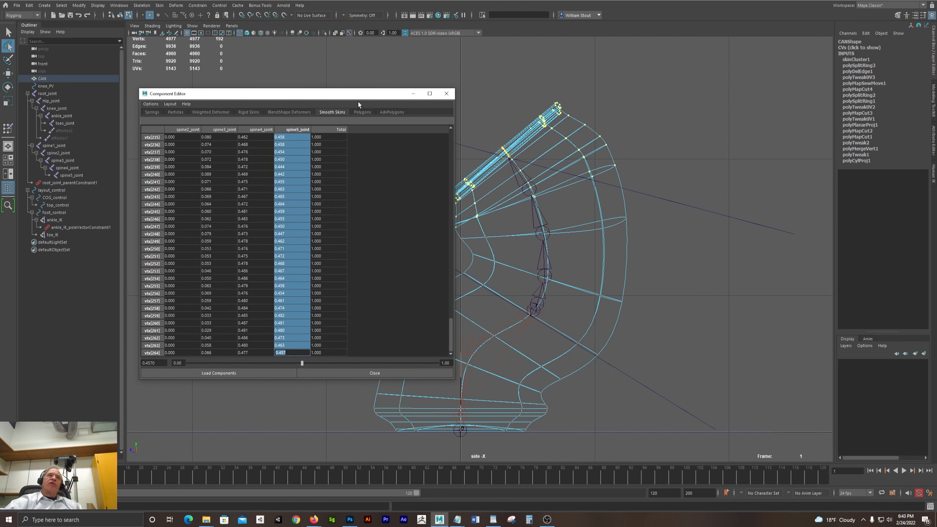
{"action": "left_click_drag", "start_coordinate": [359, 93], "coordinate": [277, 80]}
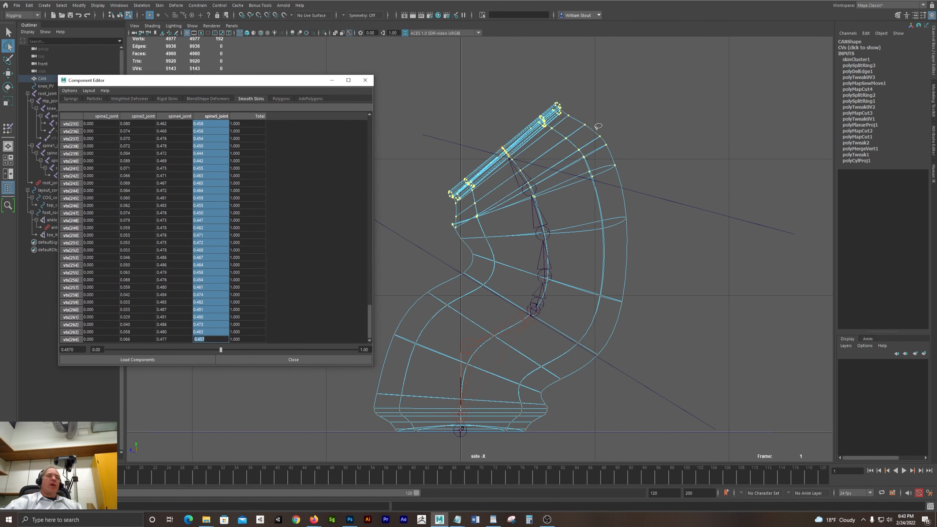
{"action": "left_click", "coordinate": [702, 126]}
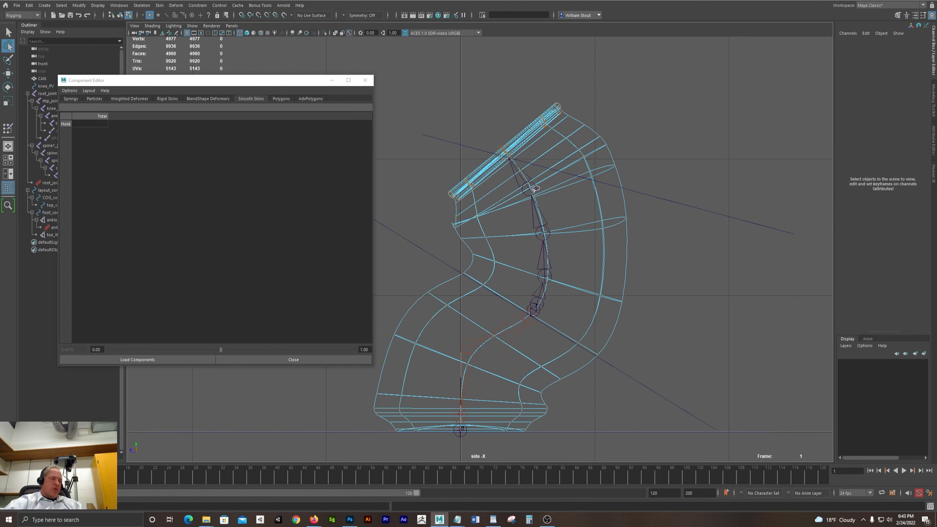
Return to object selection and reset the X, Y and Z translation and X rotation of top_control and COG_control to 0
{"action": "key", "text": "F8"}
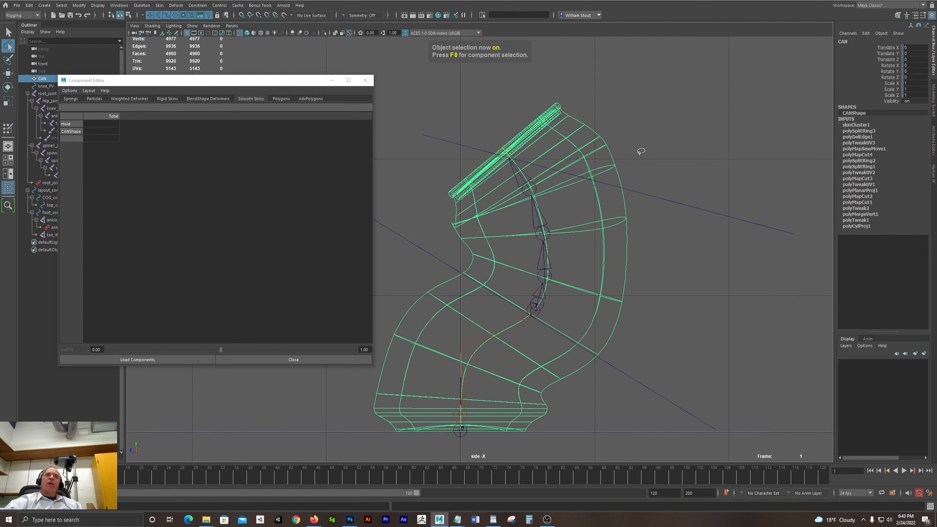
{"action": "key", "text": "q"}
{"action": "left_click", "coordinate": [697, 208]}
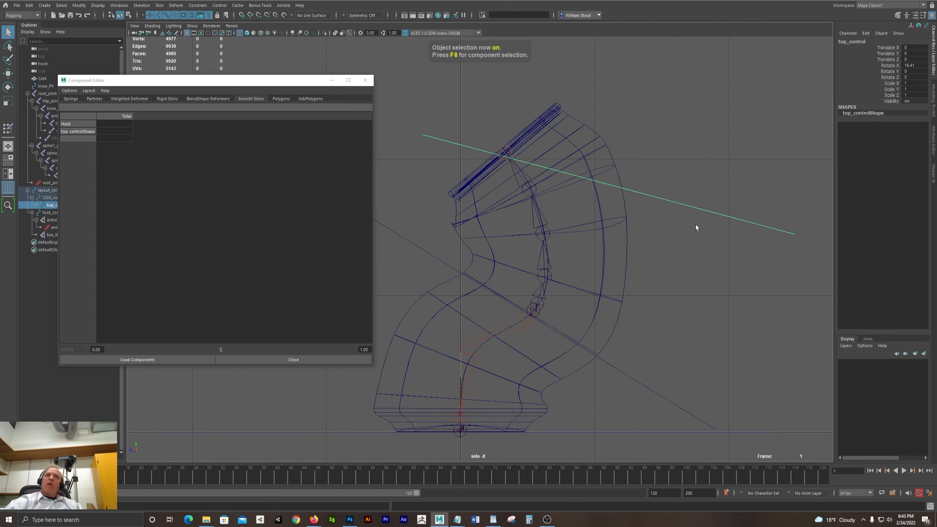
{"action": "left_click_drag", "start_coordinate": [695, 378], "coordinate": [646, 402], "text": "shift"}
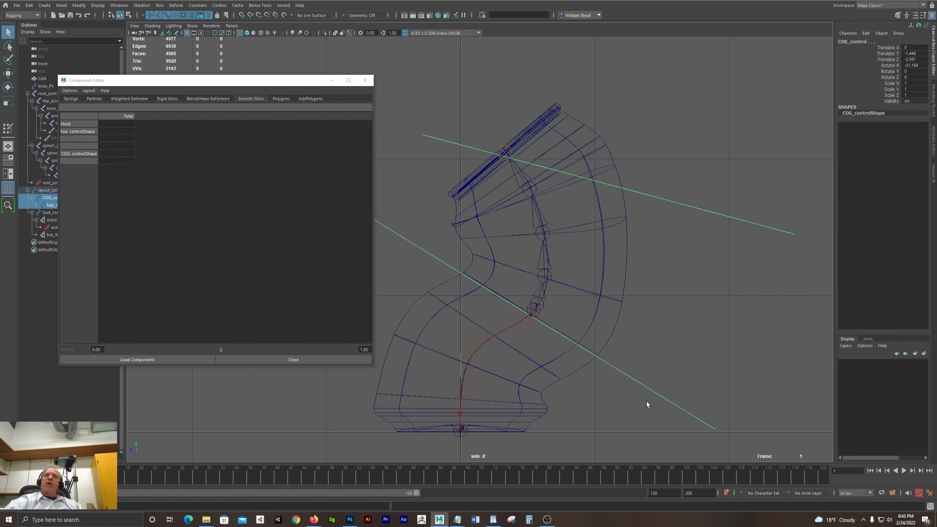
{"action": "left_click_drag", "start_coordinate": [914, 47], "coordinate": [914, 65]}
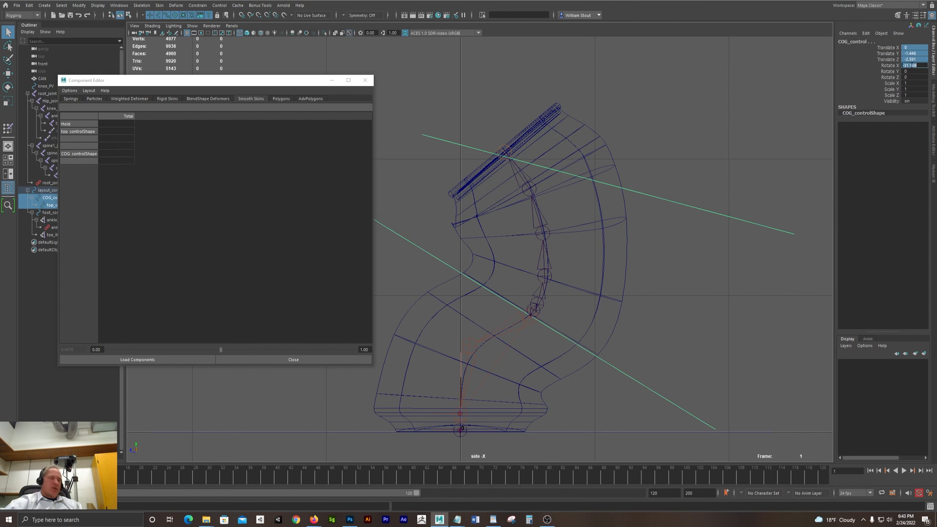
{"action": "type", "text": "0"}
{"action": "key", "text": "Return"}
Select the vertices of the can's top rim down to the neck and set their spine5_joint weight to 1
{"action": "key", "text": "f"}
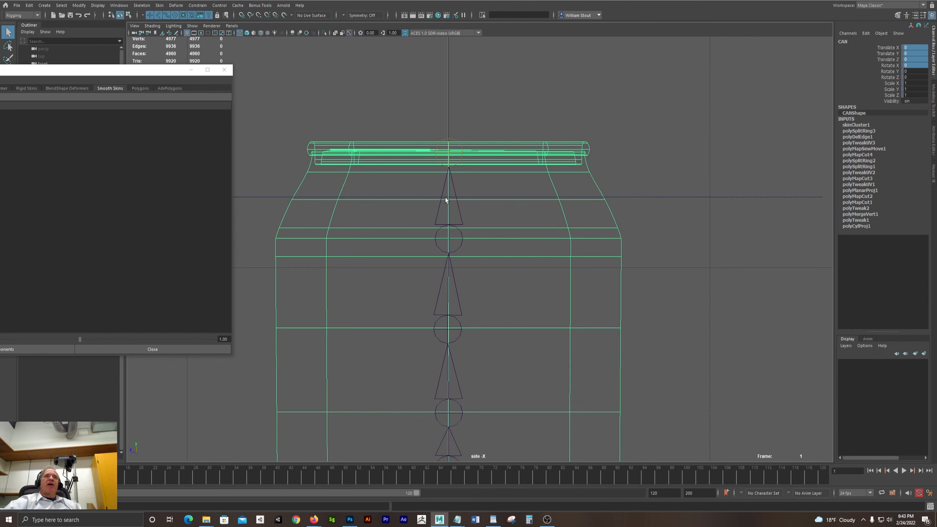
{"action": "middle_click_drag", "start_coordinate": [387, 188], "coordinate": [438, 169], "text": "alt"}
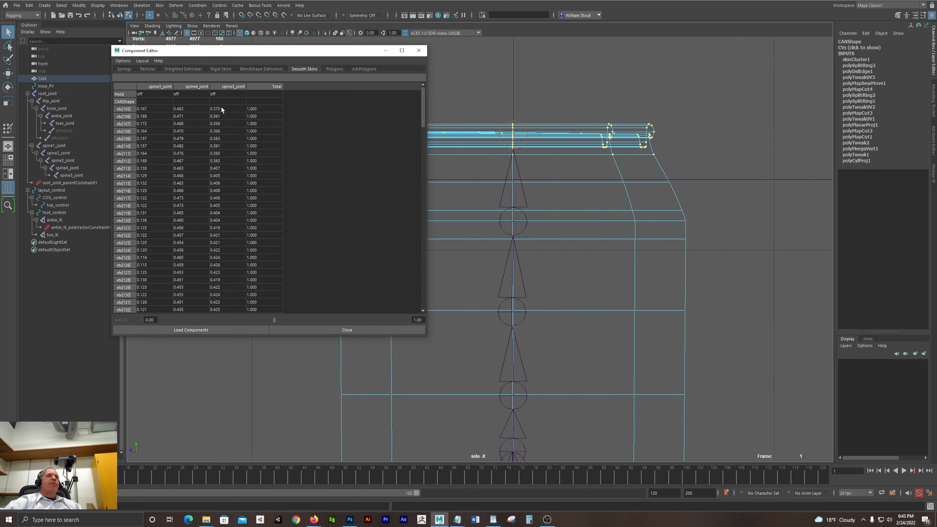
{"action": "left_click", "coordinate": [221, 109]}
{"action": "left_click_drag", "start_coordinate": [420, 113], "coordinate": [432, 290]}
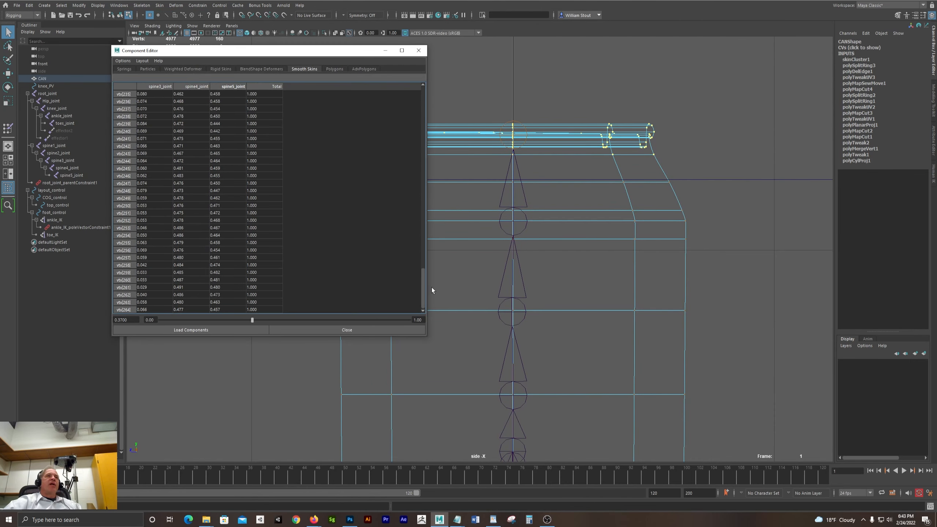
{"action": "left_click", "coordinate": [223, 309], "text": "shift"}
{"action": "type", "text": "1"}
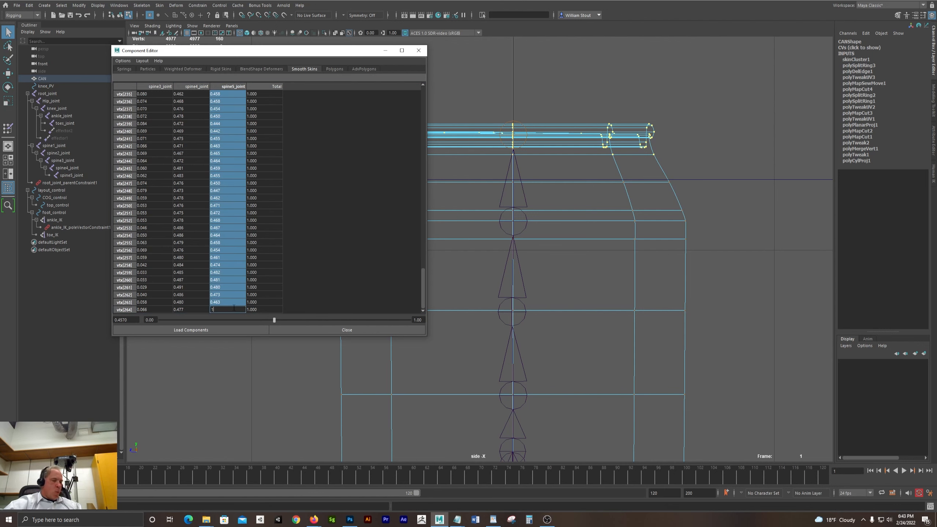
{"action": "key", "text": "Return"}
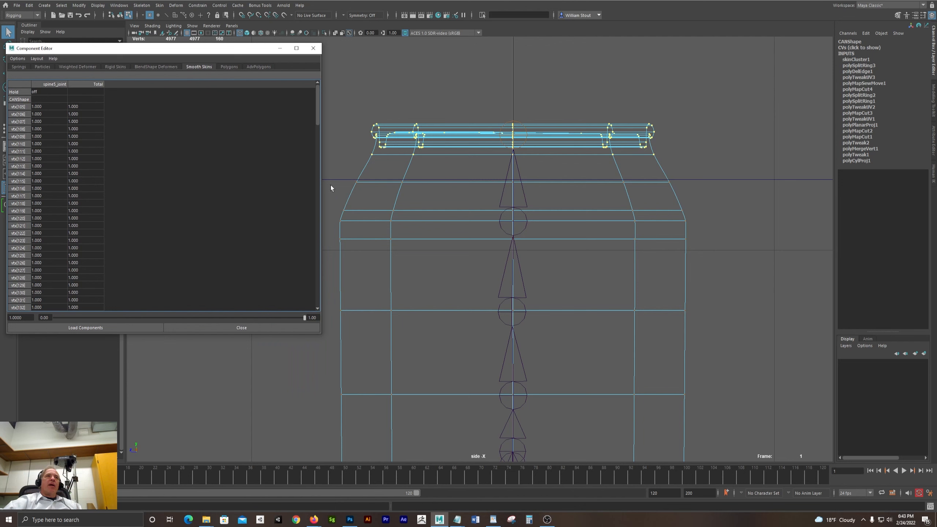
Select the three vertex rows around the can's shoulder and set their spine4_joint weight to 0.8
{"action": "left_click_drag", "start_coordinate": [329, 199], "coordinate": [698, 248]}
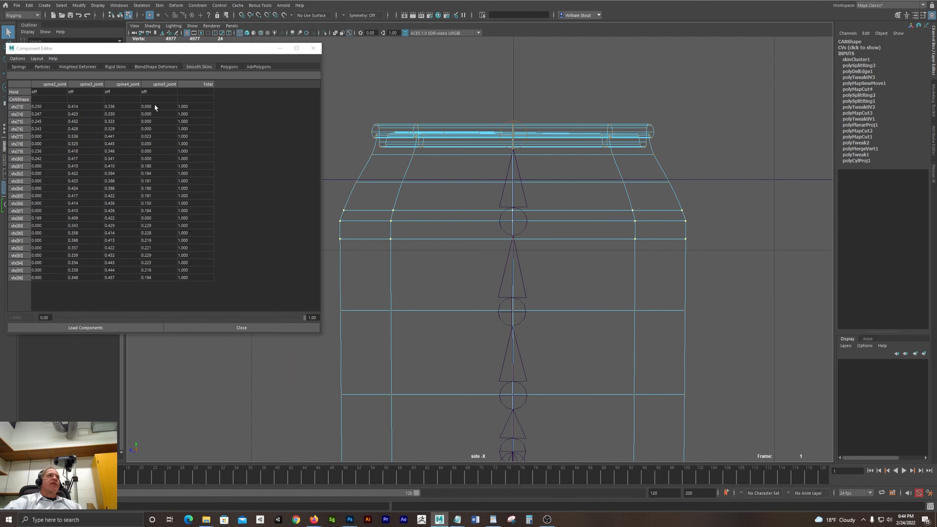
{"action": "left_click_drag", "start_coordinate": [118, 107], "coordinate": [122, 281]}
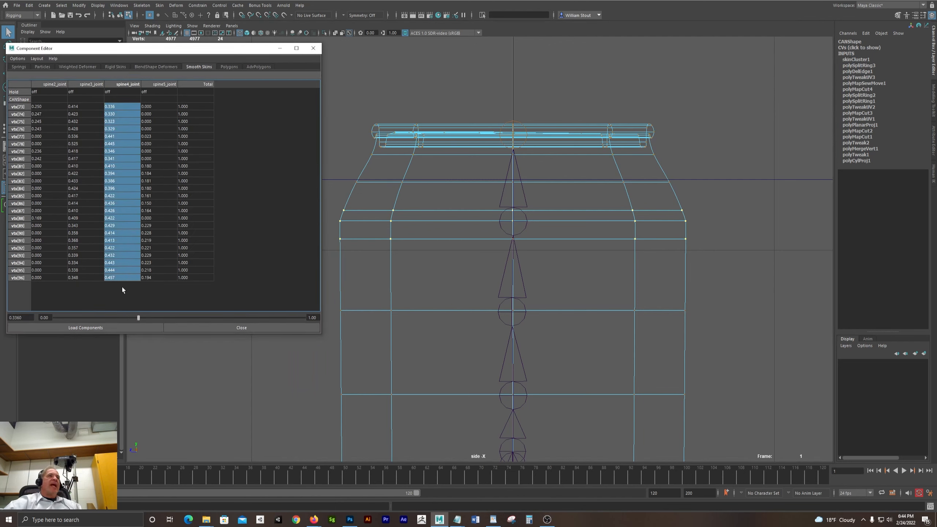
{"action": "type", "text": "0.8"}
{"action": "key", "text": "Return"}
Set the spine5_joint weight of the shoulder vertices to 0.1
{"action": "left_click", "coordinate": [153, 106]}
{"action": "left_click_drag", "start_coordinate": [154, 110], "coordinate": [168, 280]}
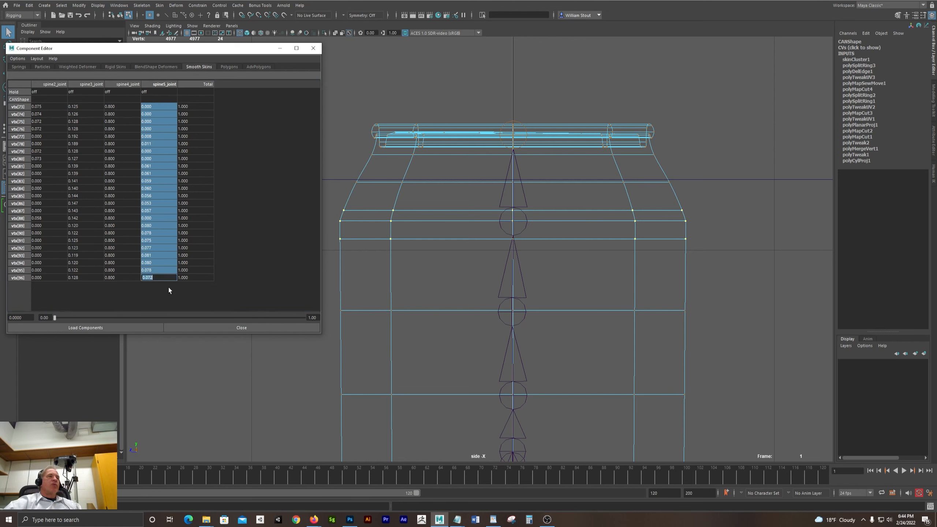
{"action": "type", "text": ".1"}
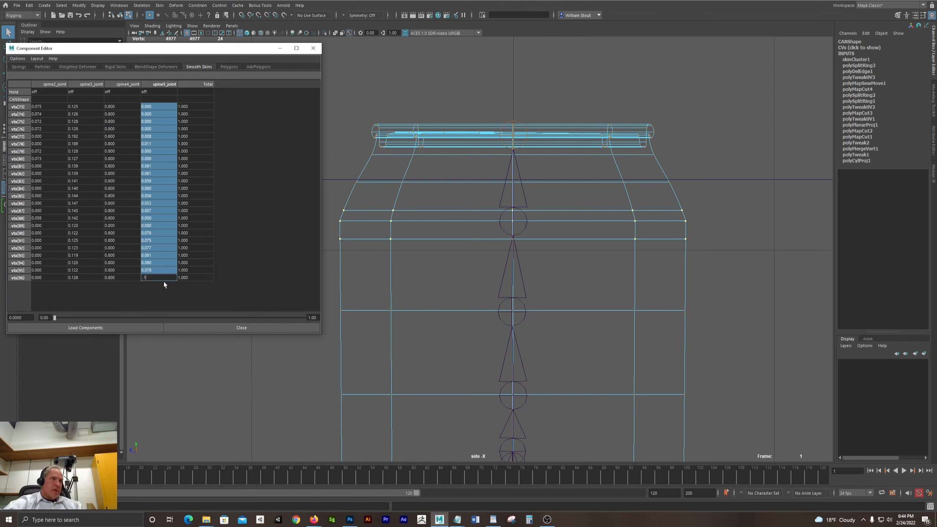
{"action": "key", "text": "Return"}
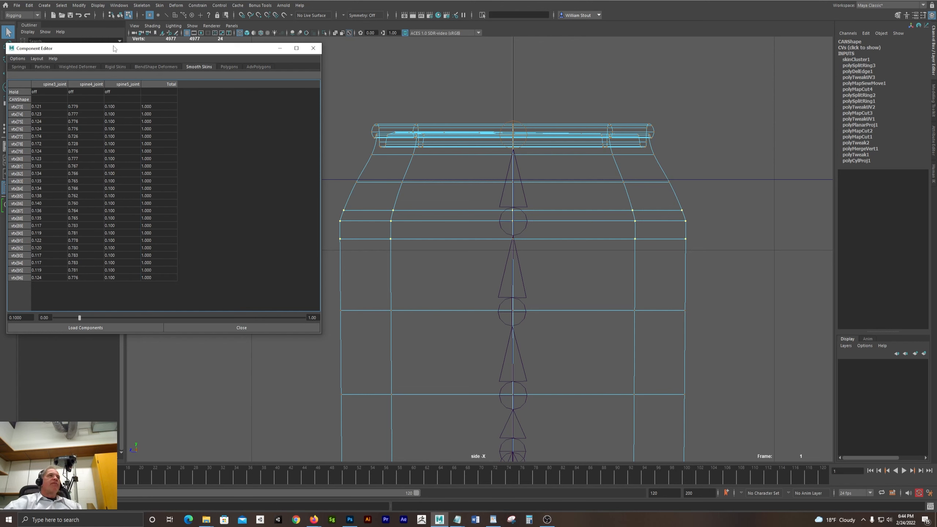
Set the spine3_joint weight of the selected shoulder vertices to 0.1
{"action": "left_click_drag", "start_coordinate": [109, 55], "coordinate": [209, 58]}
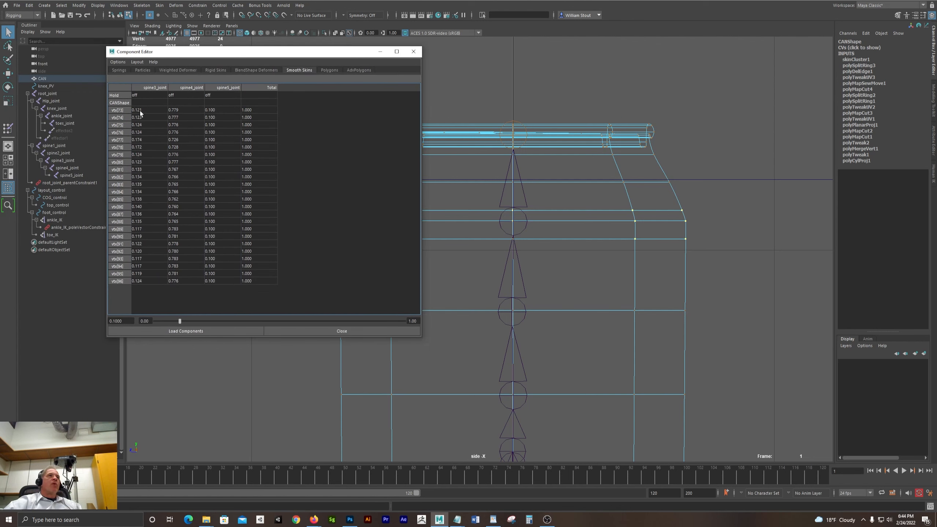
{"action": "left_click_drag", "start_coordinate": [140, 109], "coordinate": [155, 300]}
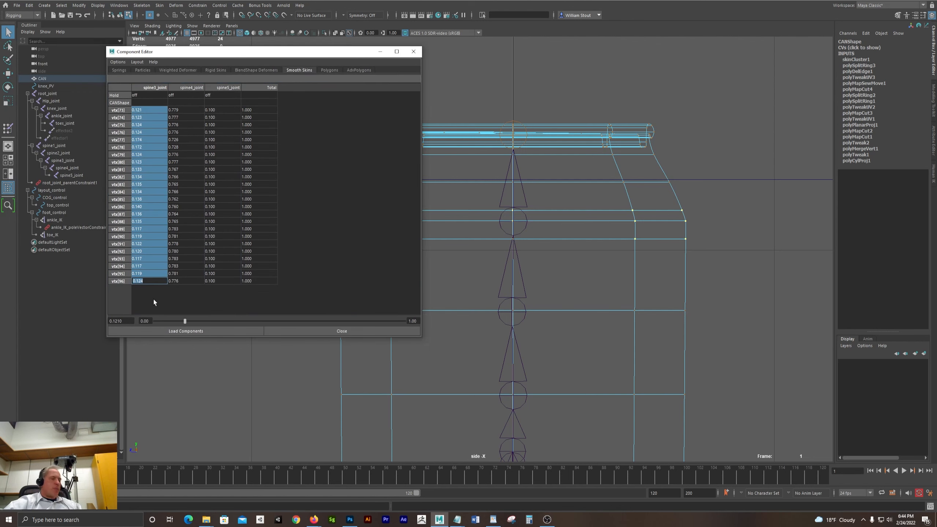
{"action": "type", "text": "."}
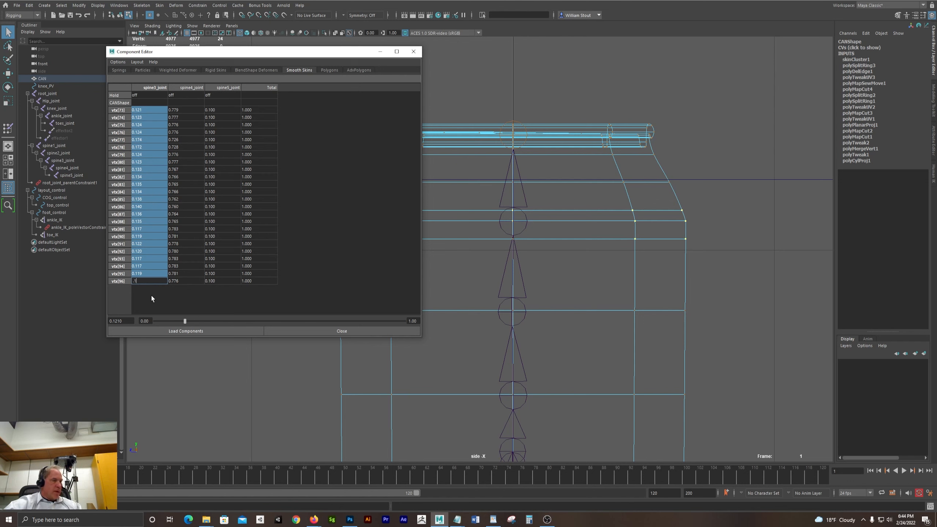
{"action": "type", "text": "1"}
{"action": "key", "text": "Return"}
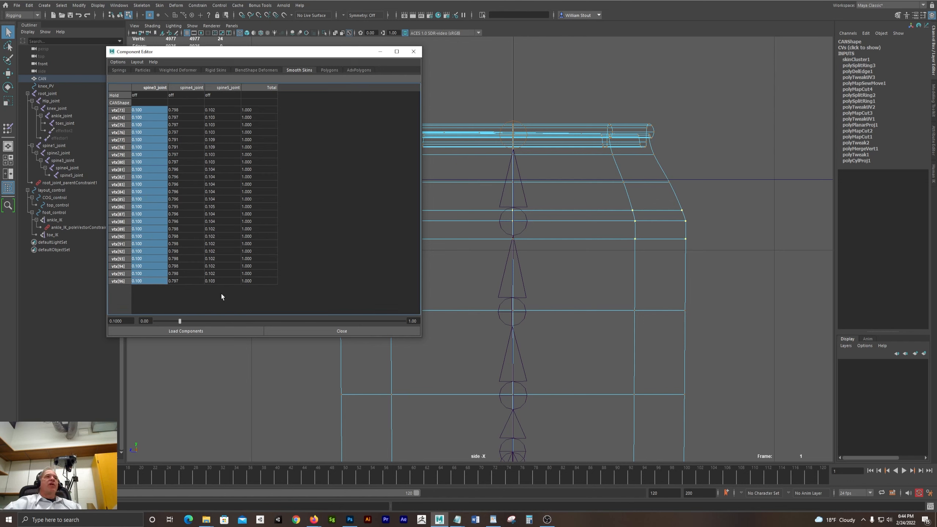
{"action": "left_click_drag", "start_coordinate": [277, 52], "coordinate": [263, 54]}
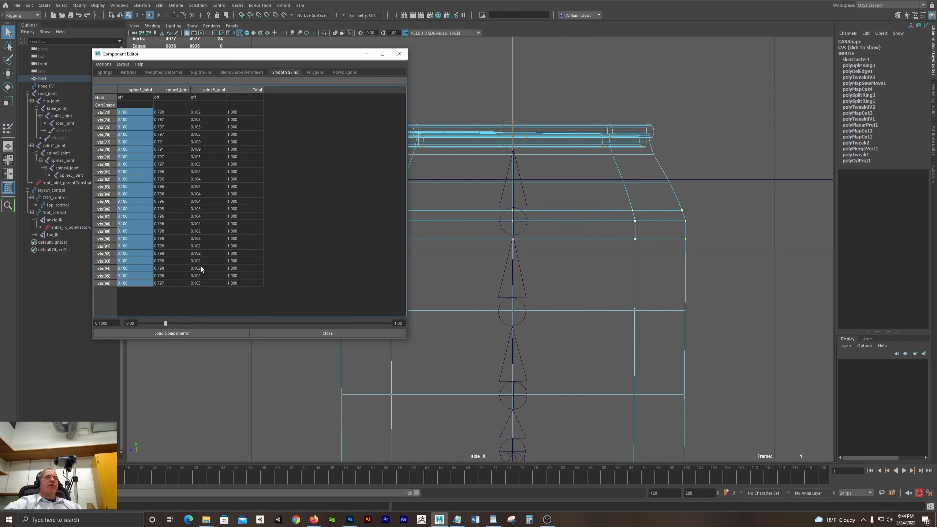
{"action": "left_click_drag", "start_coordinate": [237, 52], "coordinate": [154, 50]}
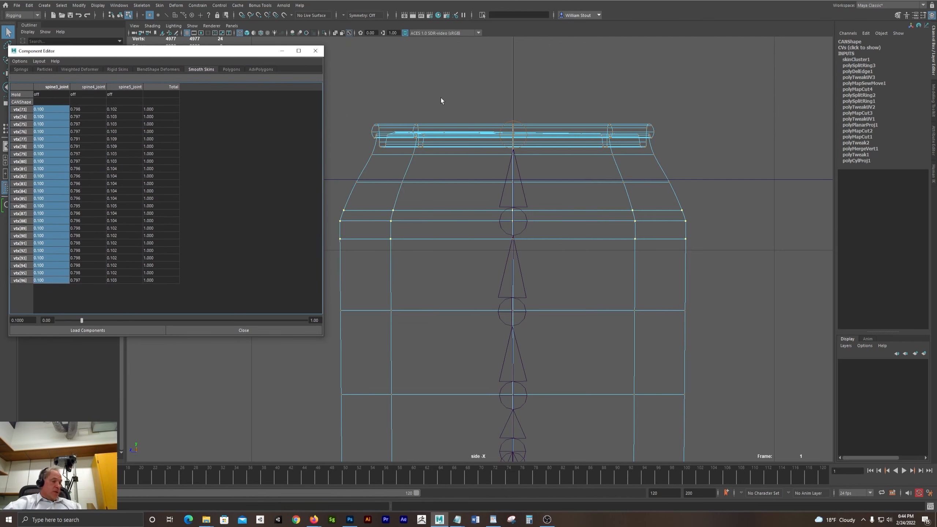
Return to object selection and rotate top_control about 16 degrees around X to test the can's bend
{"action": "left_click", "coordinate": [715, 216]}
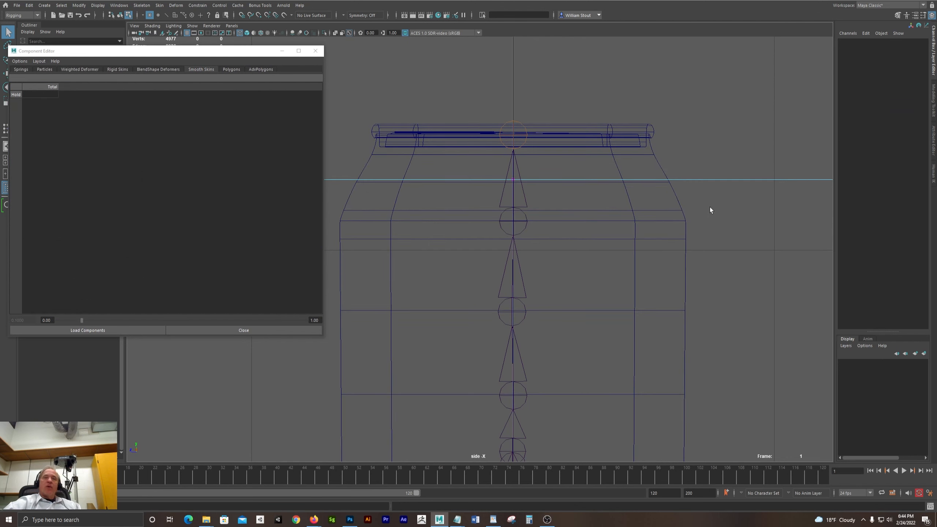
{"action": "key", "text": "F8"}
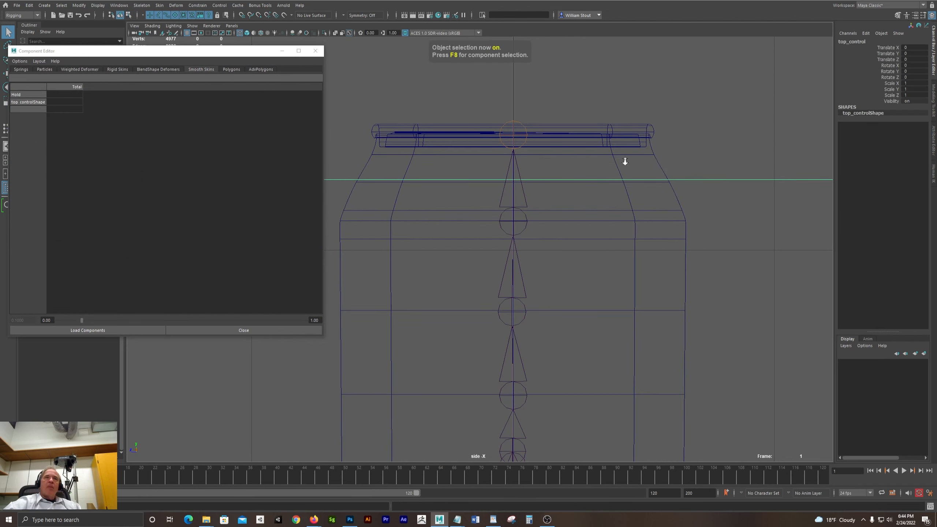
{"action": "scroll", "coordinate": [428, 149], "scroll_direction": "down", "scroll_amount": 5}
{"action": "key", "text": "e"}
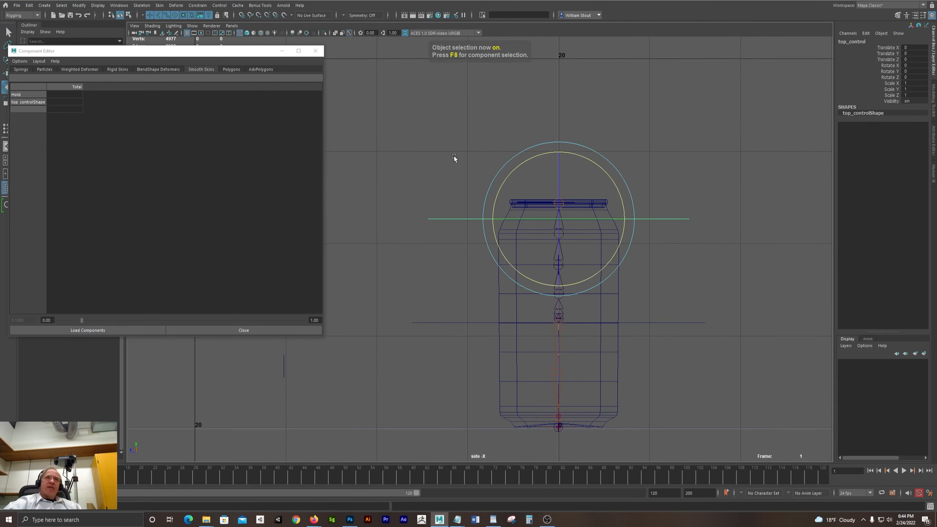
{"action": "left_click_drag", "start_coordinate": [513, 173], "coordinate": [509, 185]}
{"action": "scroll", "coordinate": [606, 170], "scroll_direction": "up", "scroll_amount": 5}
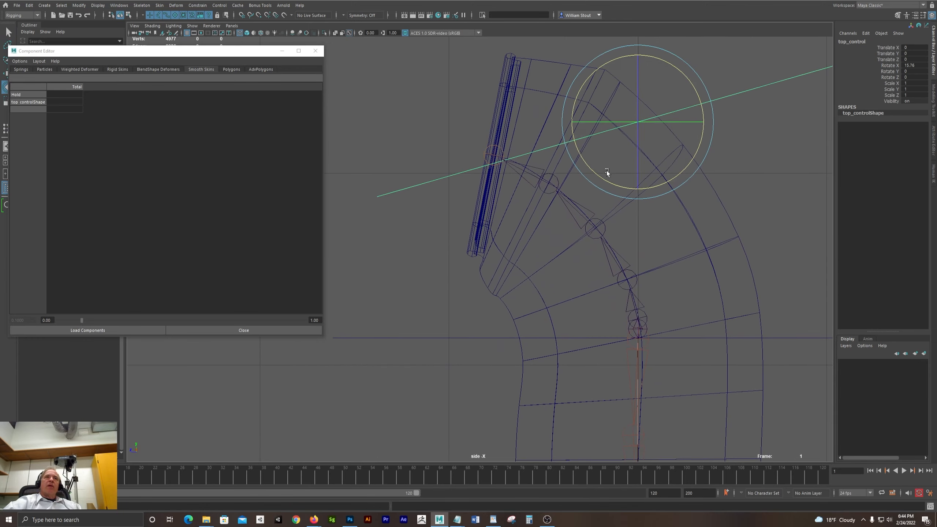
{"action": "left_click_drag", "start_coordinate": [608, 170], "coordinate": [583, 155]}
{"action": "mouse_move", "coordinate": [567, 170]}
{"action": "middle_mouse_down", "text": "alt"}
{"action": "mouse_move", "coordinate": [454, 196]}
{"action": "mouse_move", "coordinate": [487, 184]}
{"action": "middle_mouse_up", "text": "alt"}
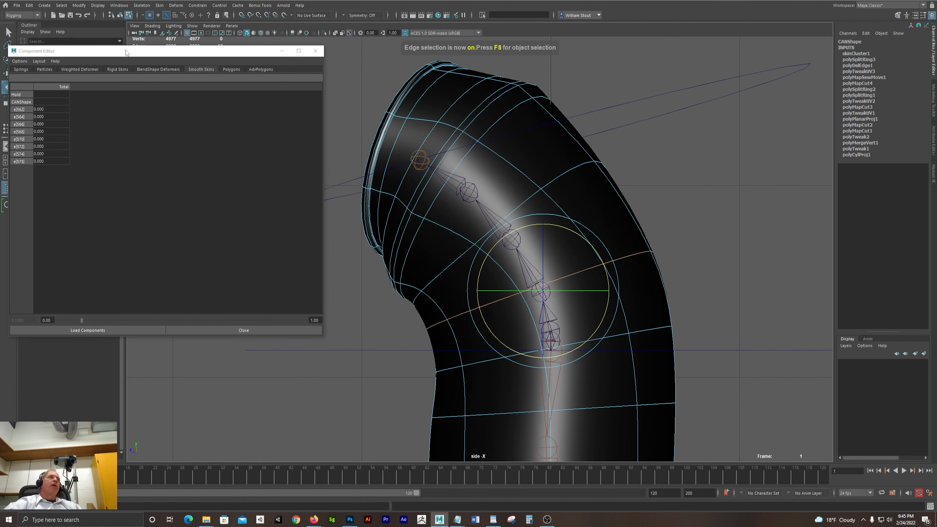
Convert the selected edge loop around the can's middle to vertices and examine its smooth skin joint weights
{"action": "left_click_drag", "start_coordinate": [129, 52], "coordinate": [178, 33]}
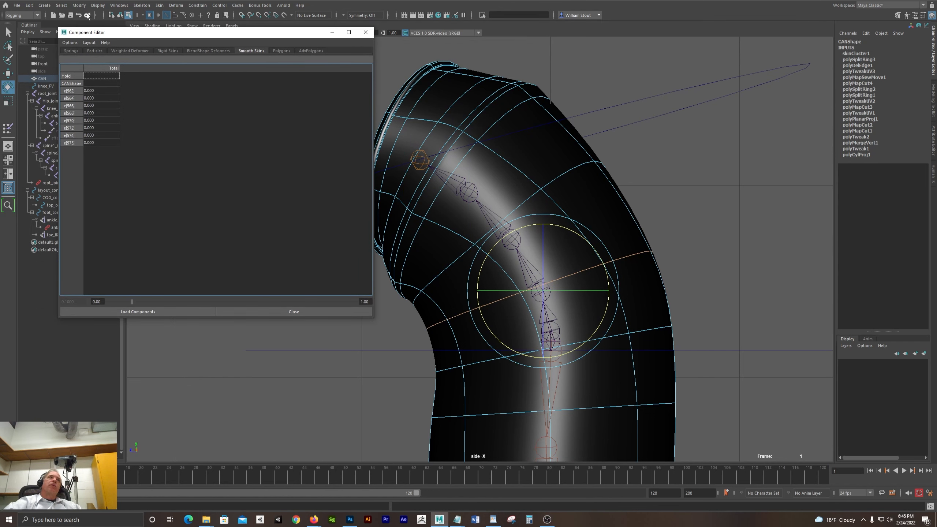
{"action": "left_click", "coordinate": [61, 5]}
{"action": "mouse_move", "coordinate": [89, 152]}
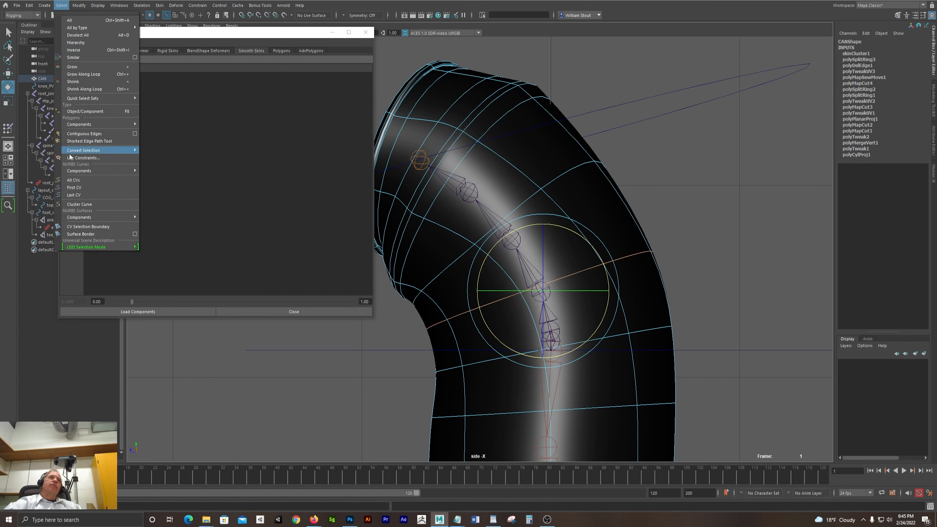
{"action": "left_click", "coordinate": [159, 150]}
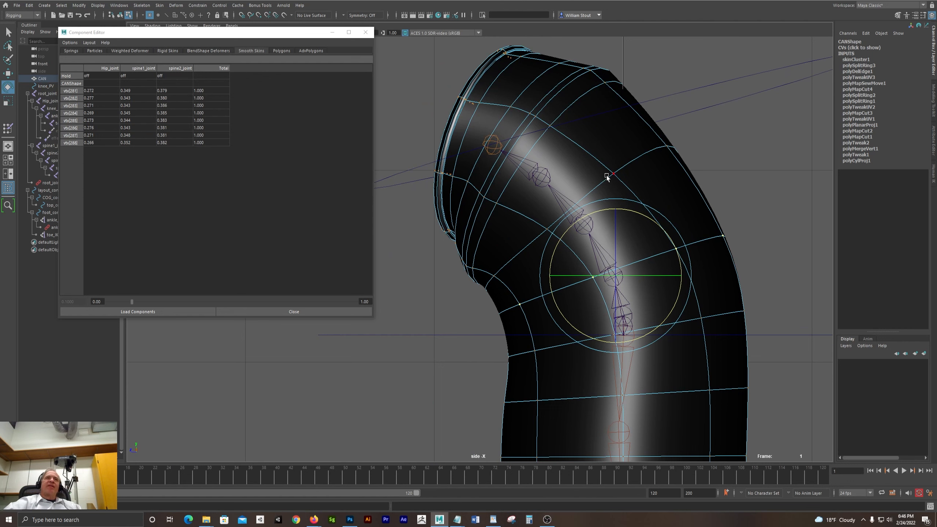
Select the next edge loop above, convert it to vertices to examine its joint weights, and close the Component Editor
{"action": "key", "text": "F10"}
{"action": "double_click", "coordinate": [636, 154]}
{"action": "left_click", "coordinate": [61, 5]}
{"action": "mouse_move", "coordinate": [85, 151]}
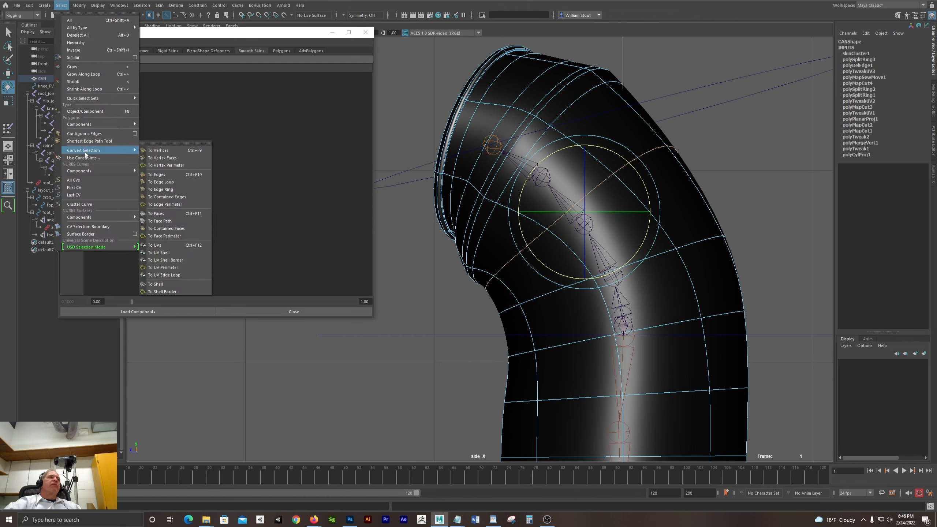
{"action": "left_click", "coordinate": [155, 149]}
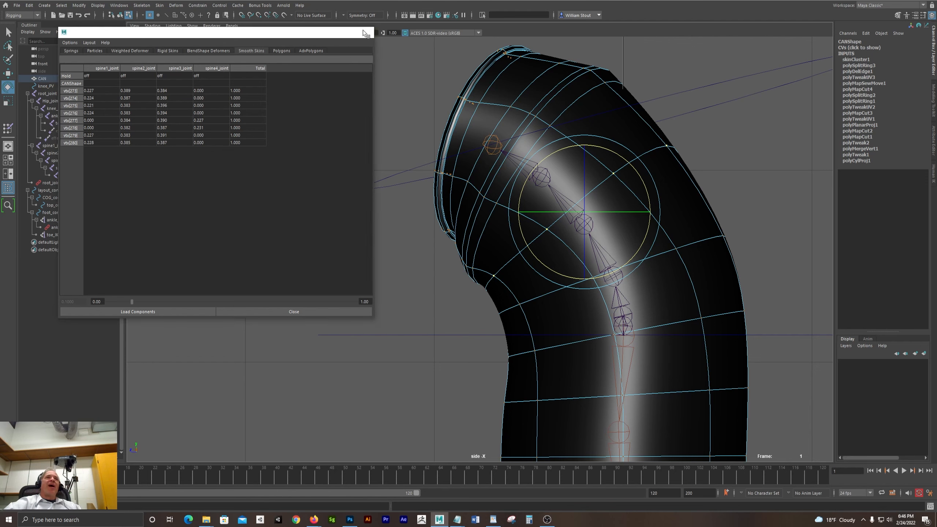
{"action": "left_click", "coordinate": [365, 32]}
Return to object selection and reset all translations and rotations of layout_control, COG_control, top_control and foot_control to 0
{"action": "scroll", "coordinate": [518, 143], "scroll_direction": "down", "scroll_amount": 5}
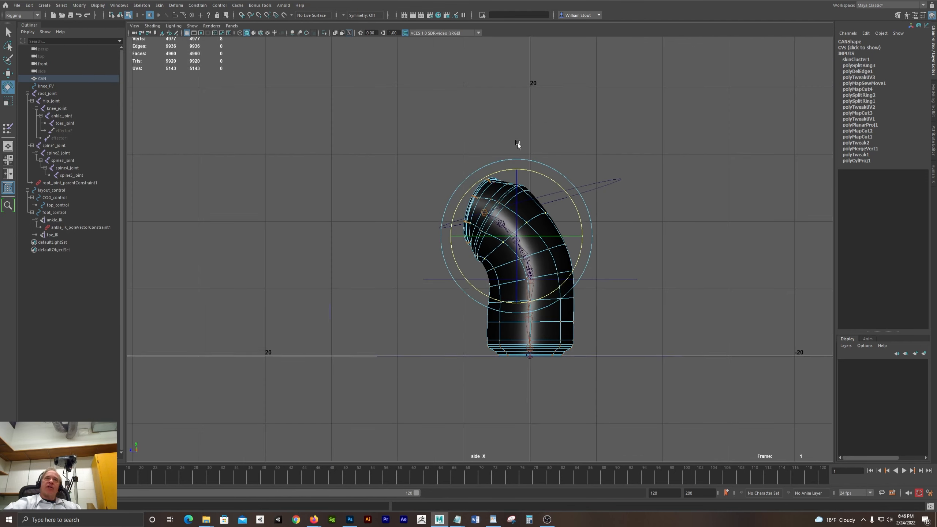
{"action": "key", "text": "F8"}
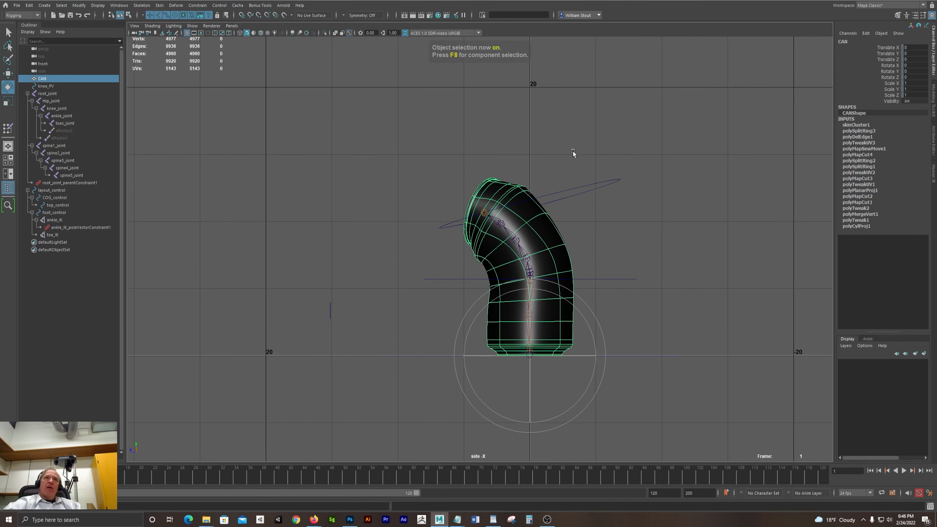
{"action": "left_click_drag", "start_coordinate": [601, 169], "coordinate": [609, 199]}
{"action": "left_click_drag", "start_coordinate": [617, 266], "coordinate": [618, 290], "text": "shift"}
{"action": "left_click_drag", "start_coordinate": [617, 331], "coordinate": [620, 404], "text": "shift"}
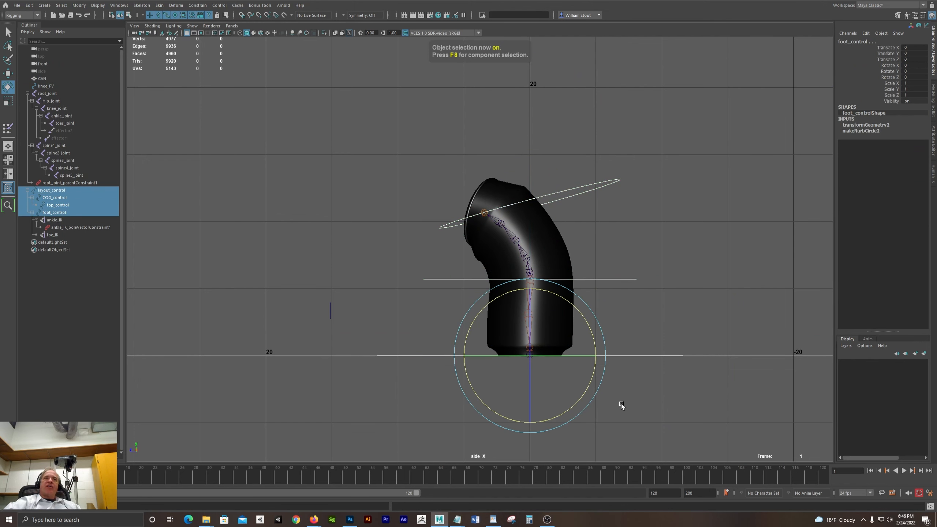
{"action": "left_click_drag", "start_coordinate": [917, 45], "coordinate": [907, 77]}
{"action": "key", "text": "Return"}
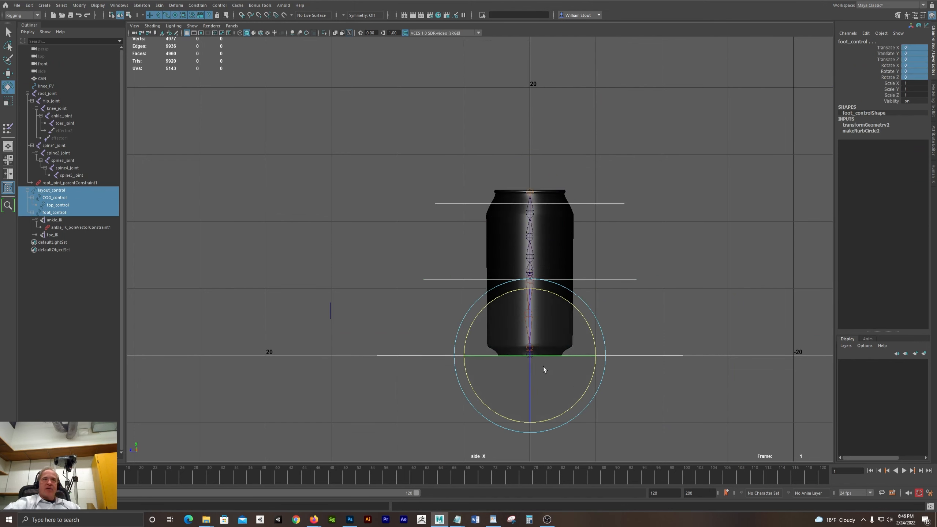
Deselect the controls and save the scene
{"action": "left_click", "coordinate": [662, 149]}
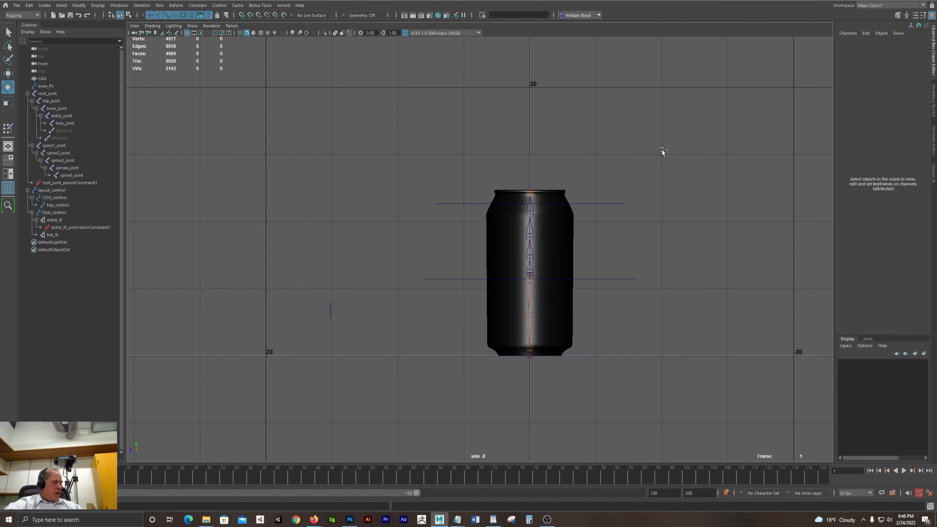
{"action": "key", "text": "ctrl+s"}
{"action": "middle_click_drag", "start_coordinate": [665, 154], "coordinate": [583, 125], "text": "alt"}
{"action": "right_click_drag", "start_coordinate": [531, 140], "coordinate": [787, 159], "text": "alt"}
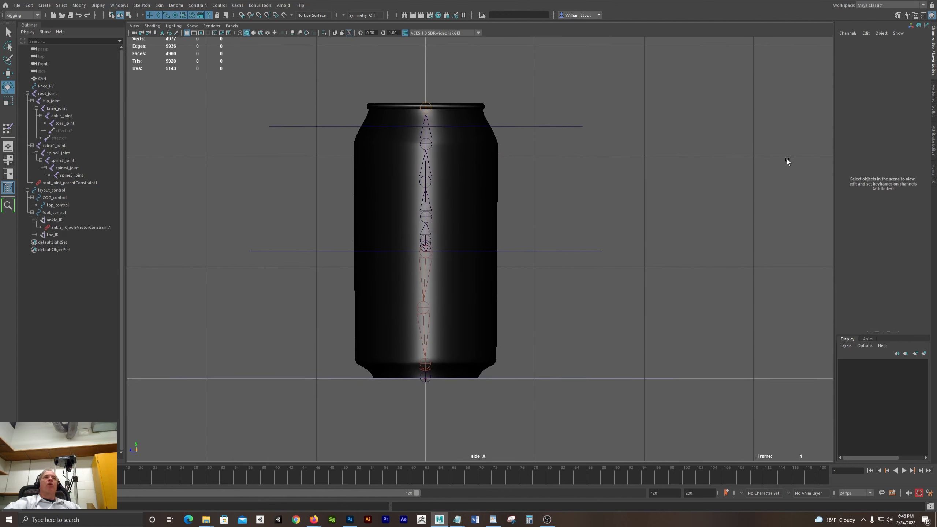
{"action": "middle_click_drag", "start_coordinate": [752, 139], "coordinate": [768, 159], "text": "alt"}
{"action": "right_click_drag", "start_coordinate": [717, 140], "coordinate": [631, 148], "text": "alt"}
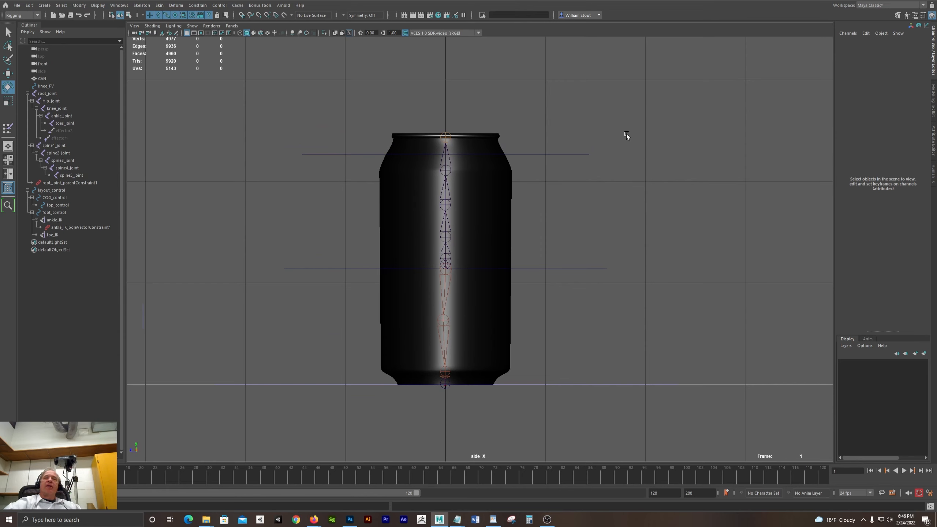